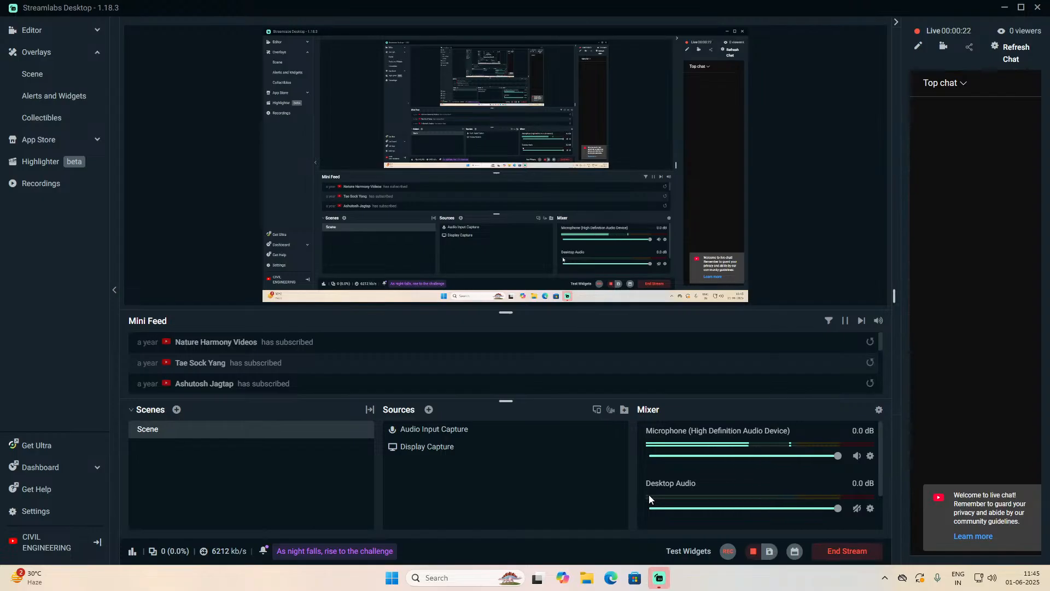
- Switch to IDEA StatiCa, open its Connection application from the desktop launcher, and maximize the new project window
{"action": "mouse_move", "coordinate": [659, 583]}
{"action": "left_click", "coordinate": [1005, 9]}
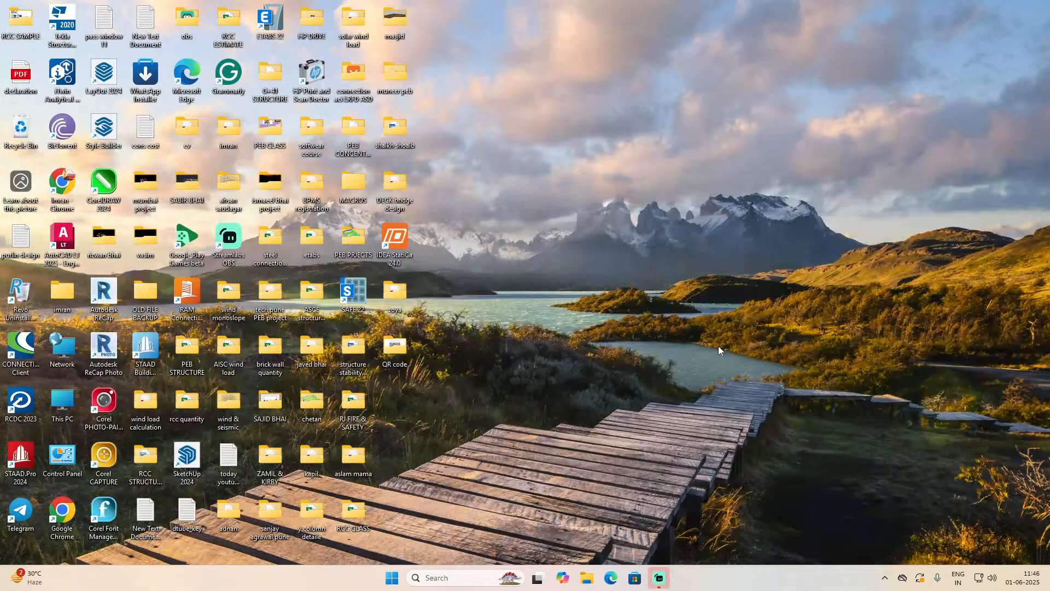
{"action": "double_click", "coordinate": [393, 236]}
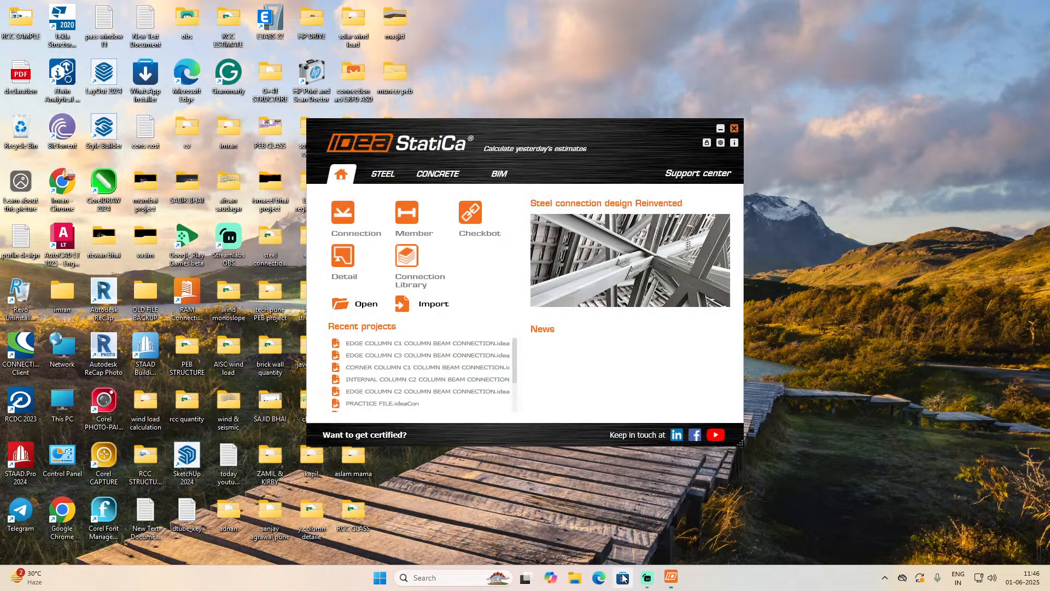
{"action": "left_click", "coordinate": [343, 218]}
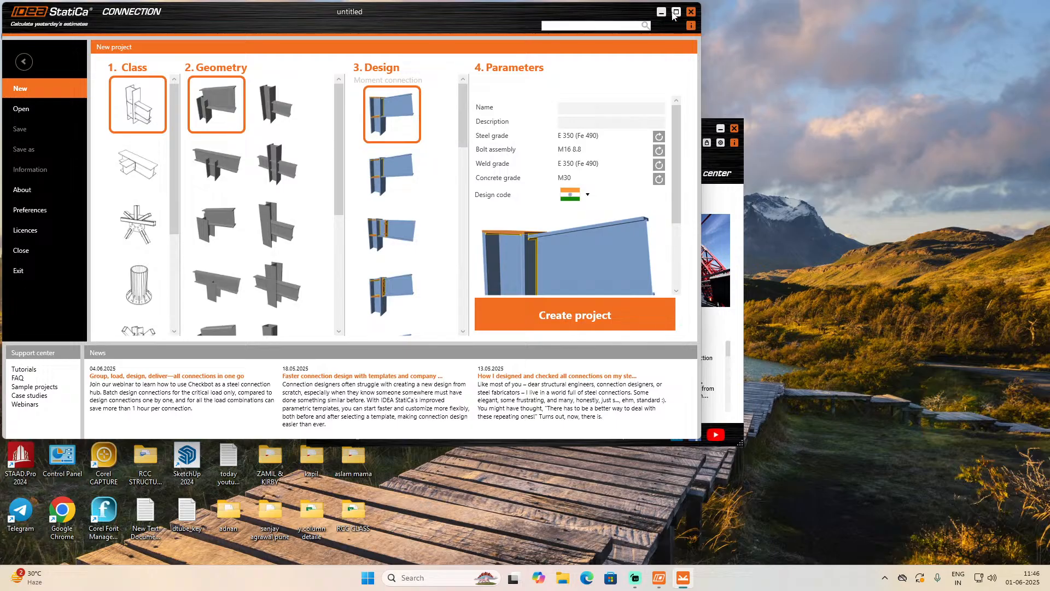
{"action": "left_click", "coordinate": [677, 12]}
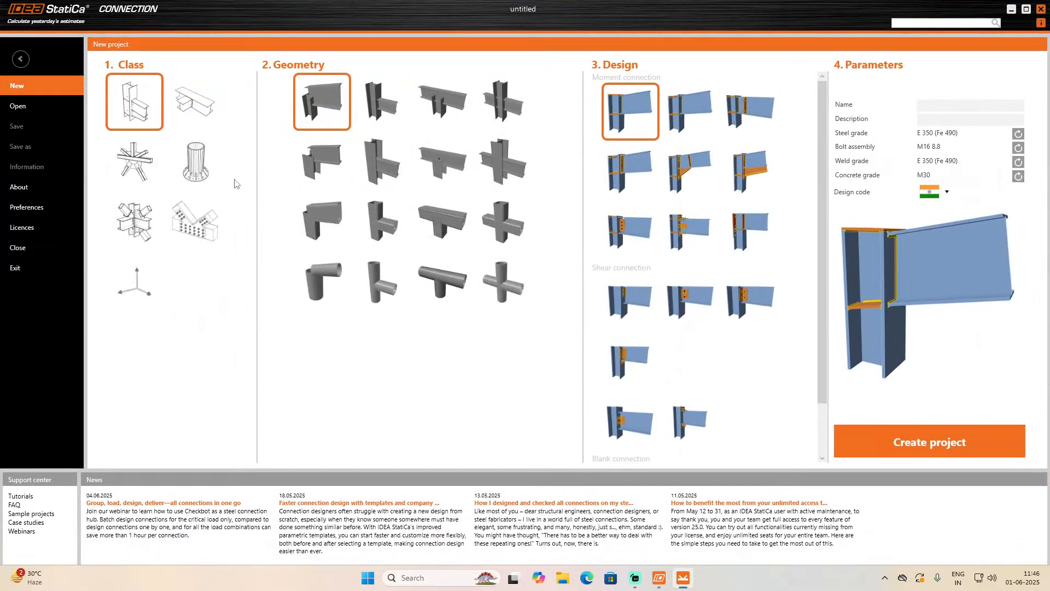
- Create a project with a side beam on a continuous I-section column, using the first moment connection design
{"action": "left_click", "coordinate": [216, 172]}
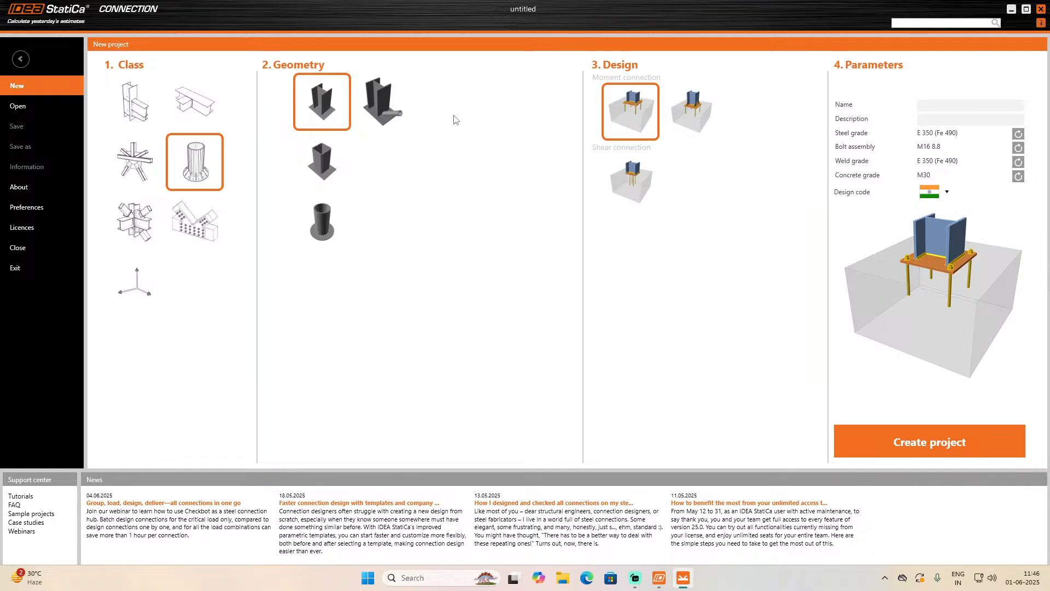
{"action": "left_click", "coordinate": [201, 120]}
{"action": "left_click", "coordinate": [136, 107]}
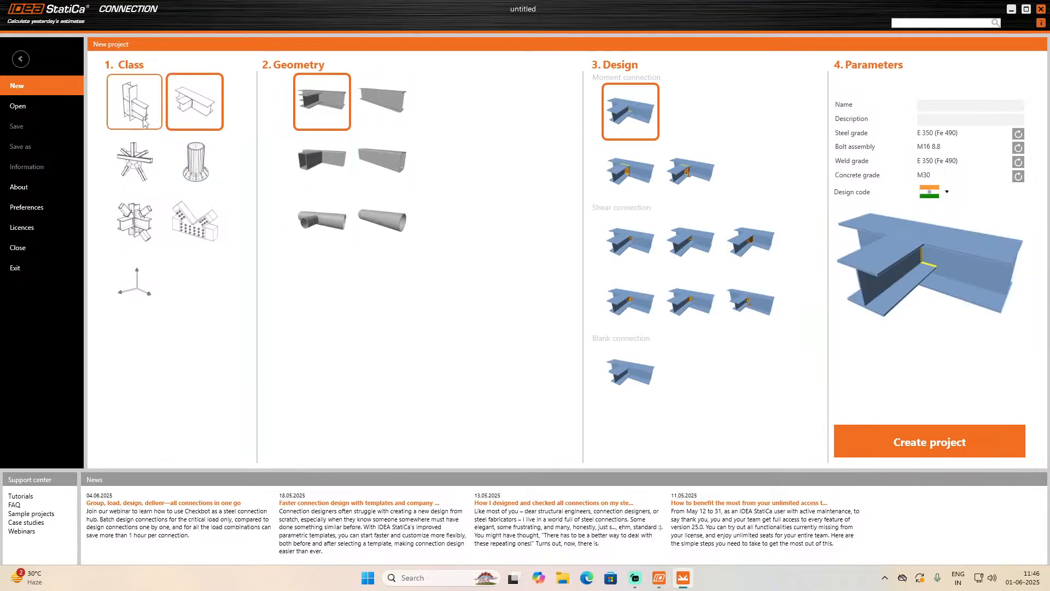
{"action": "left_click", "coordinate": [381, 165]}
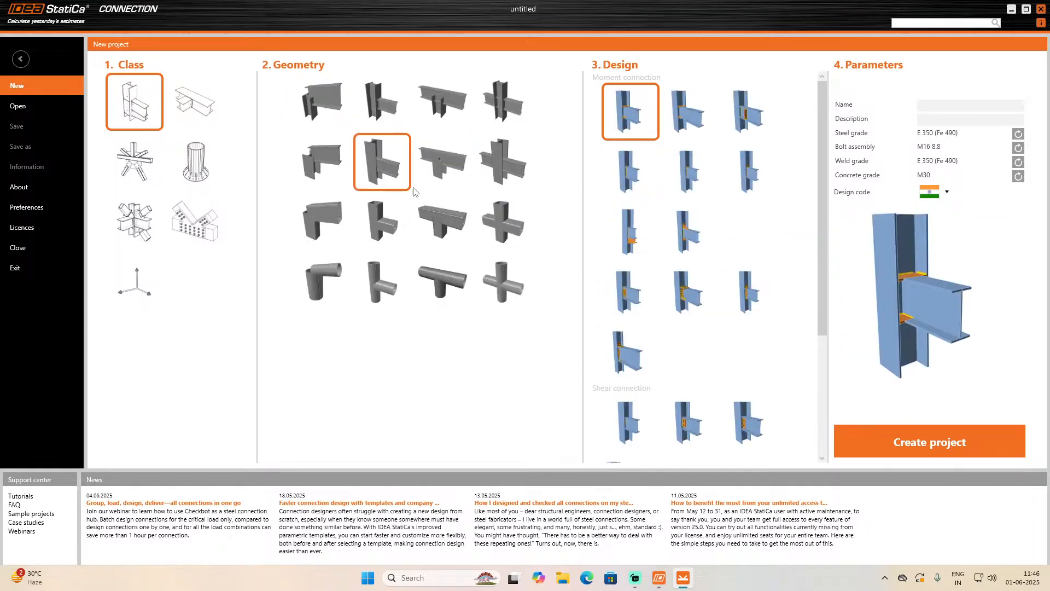
{"action": "left_click", "coordinate": [858, 441]}
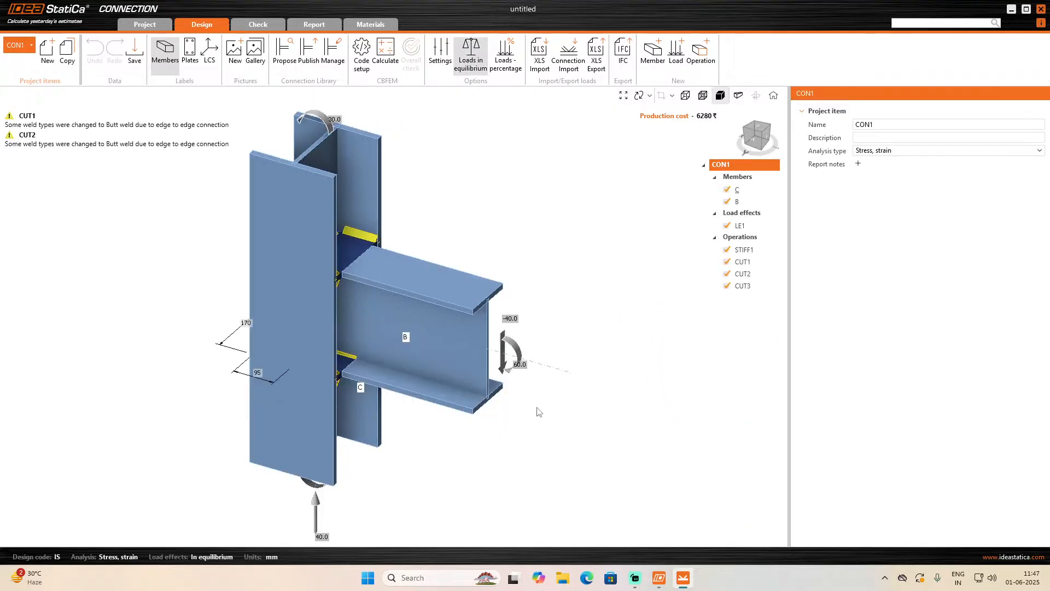
{"action": "scroll", "coordinate": [555, 439], "scroll_direction": "down", "scroll_amount": 1}
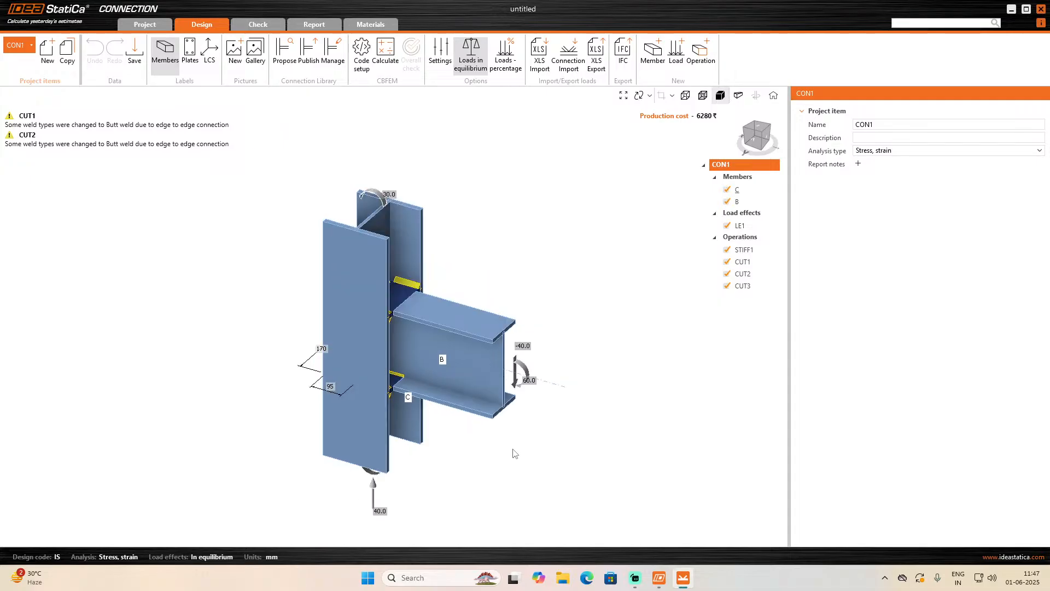
{"action": "scroll", "coordinate": [506, 438], "scroll_direction": "up", "scroll_amount": 2}
{"action": "middle_click_drag", "start_coordinate": [495, 432], "coordinate": [514, 419]}
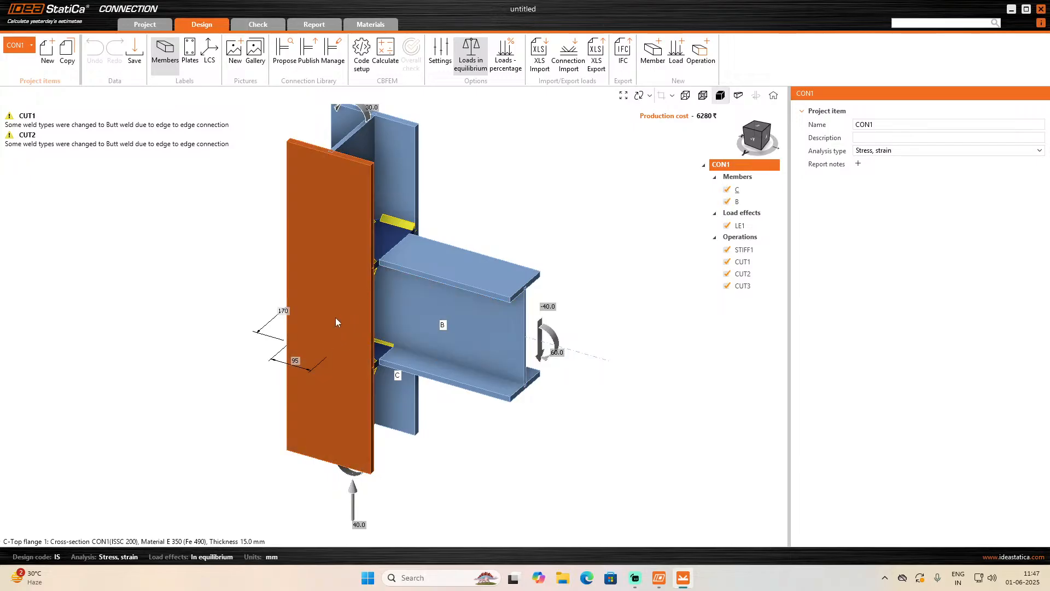
{"action": "left_click", "coordinate": [668, 584]}
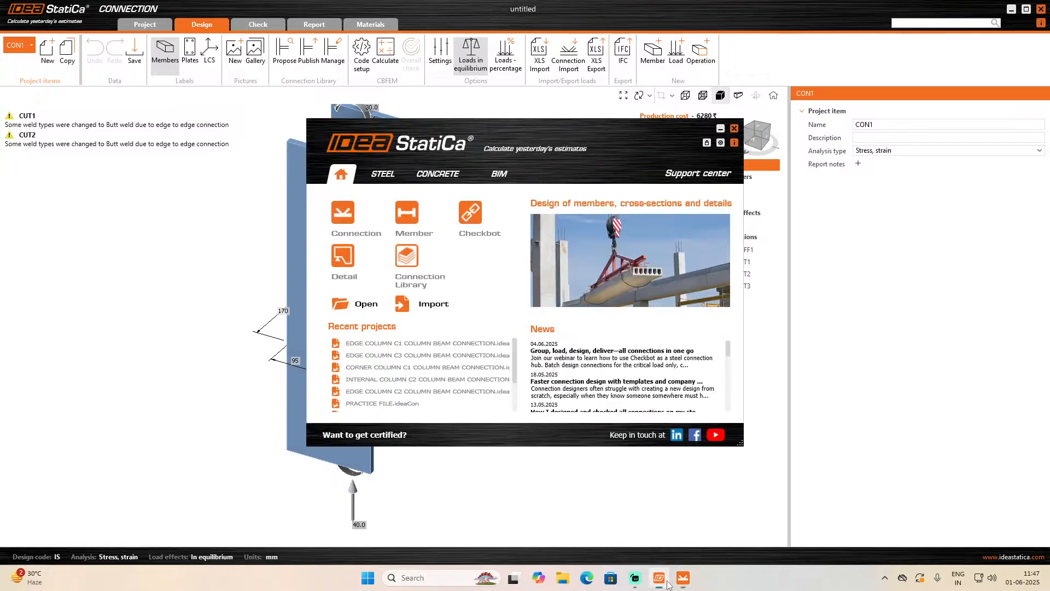
{"action": "left_click", "coordinate": [686, 586]}
{"action": "left_click", "coordinate": [687, 587]}
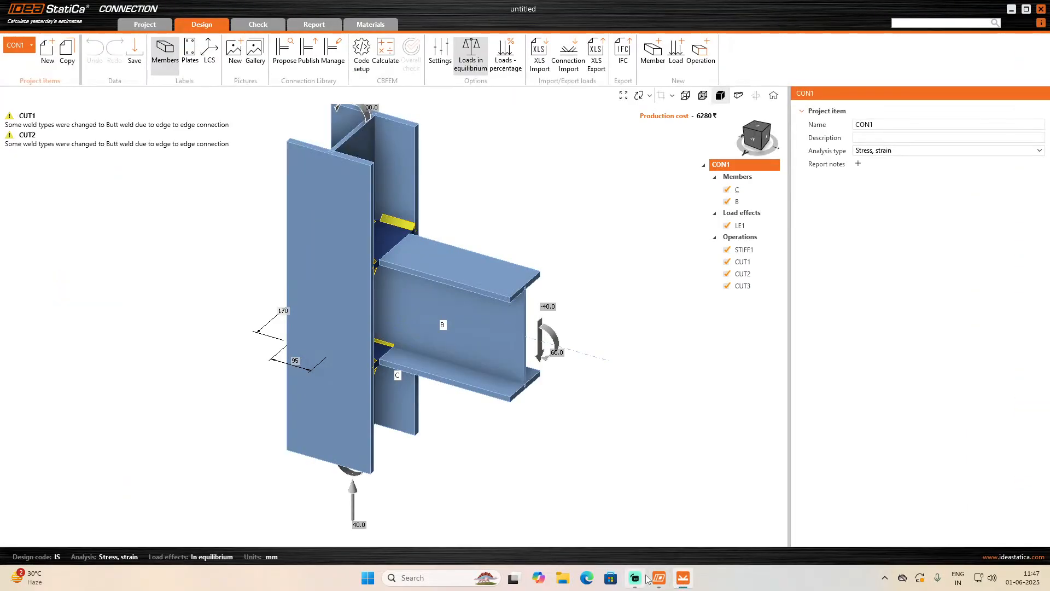
{"action": "left_click", "coordinate": [636, 579]}
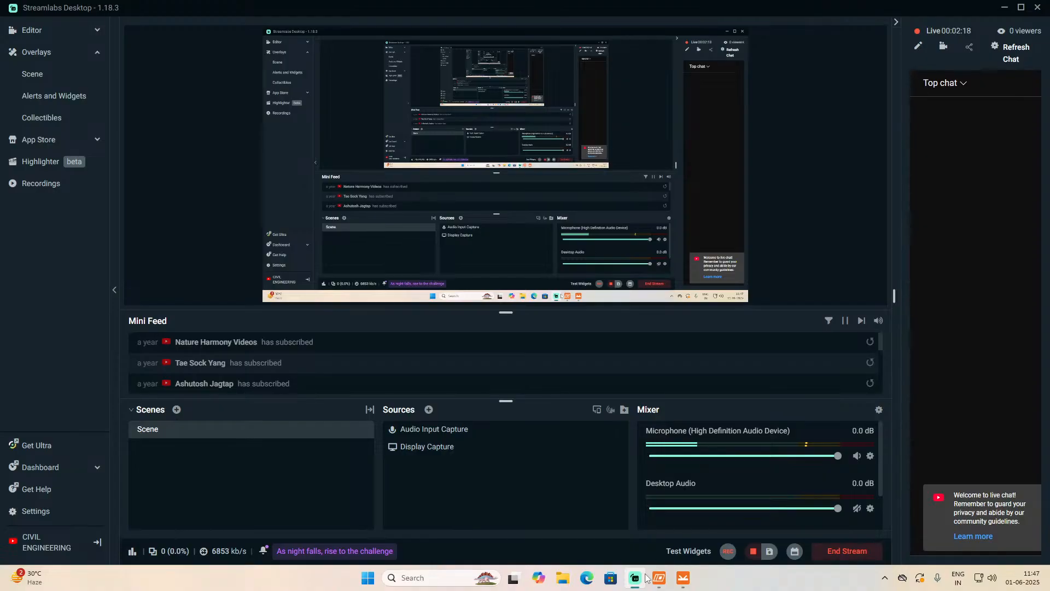
{"action": "left_click", "coordinate": [637, 578]}
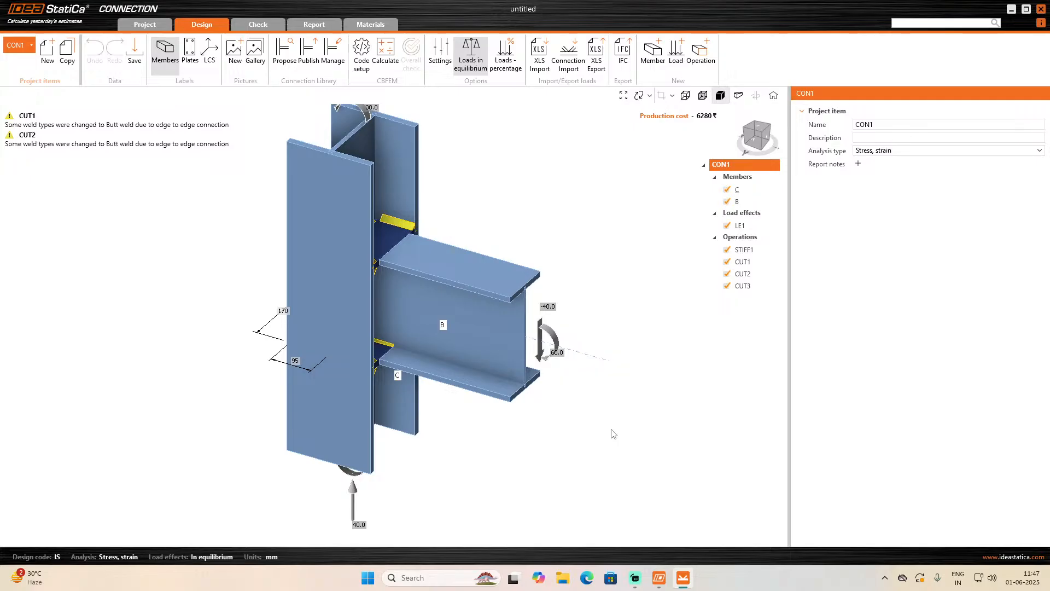
- Switch to Streamlabs Desktop, start the replay buffer, and return to the connection model
{"action": "left_click", "coordinate": [637, 575]}
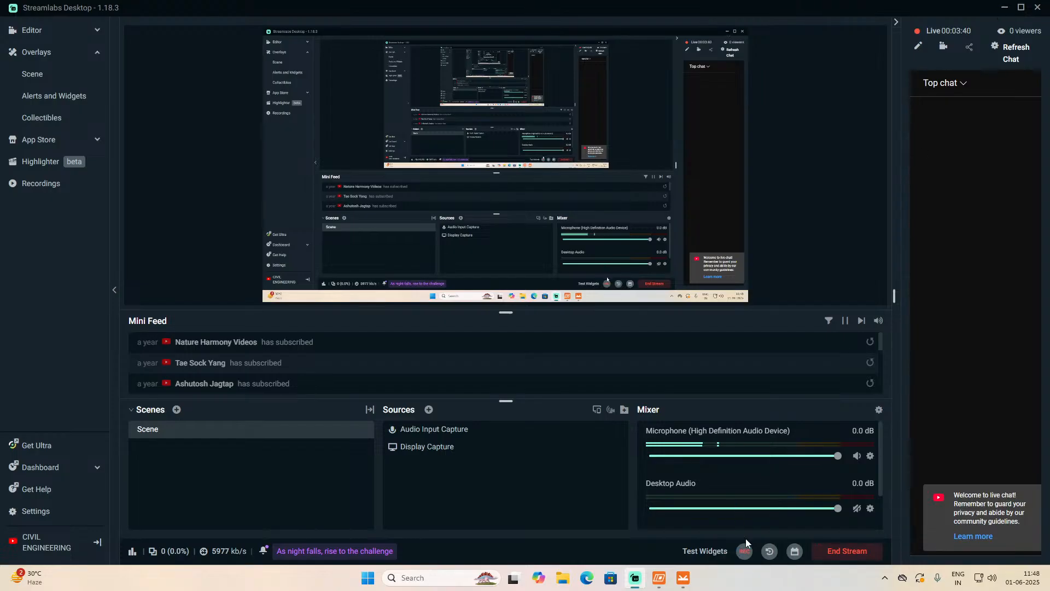
{"action": "left_click", "coordinate": [772, 552]}
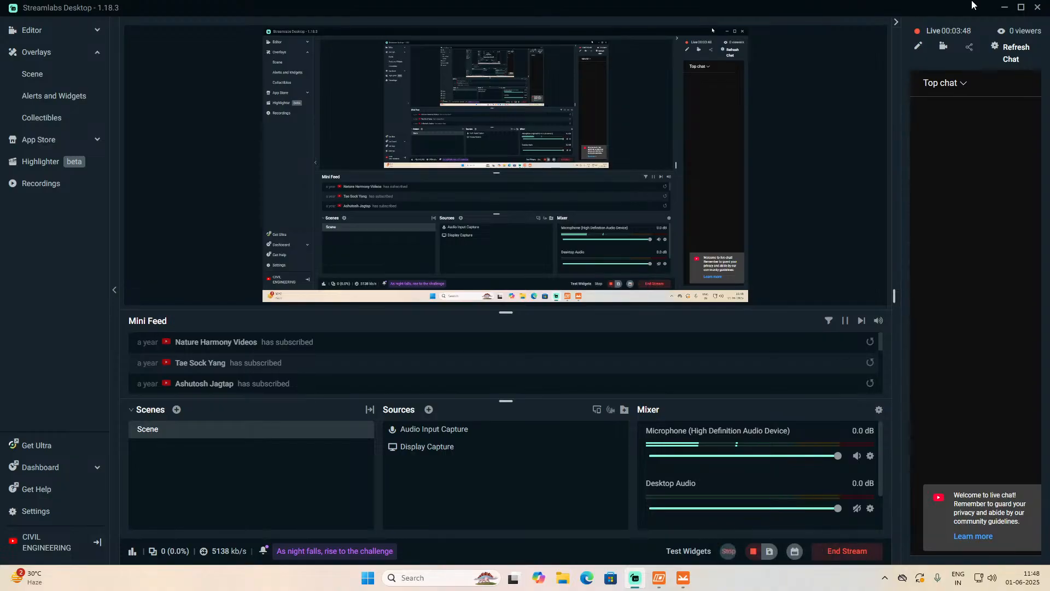
{"action": "left_click", "coordinate": [1007, 8]}
- Add a third member to the beam-column connection
{"action": "scroll", "coordinate": [485, 382], "scroll_direction": "down", "scroll_amount": 1}
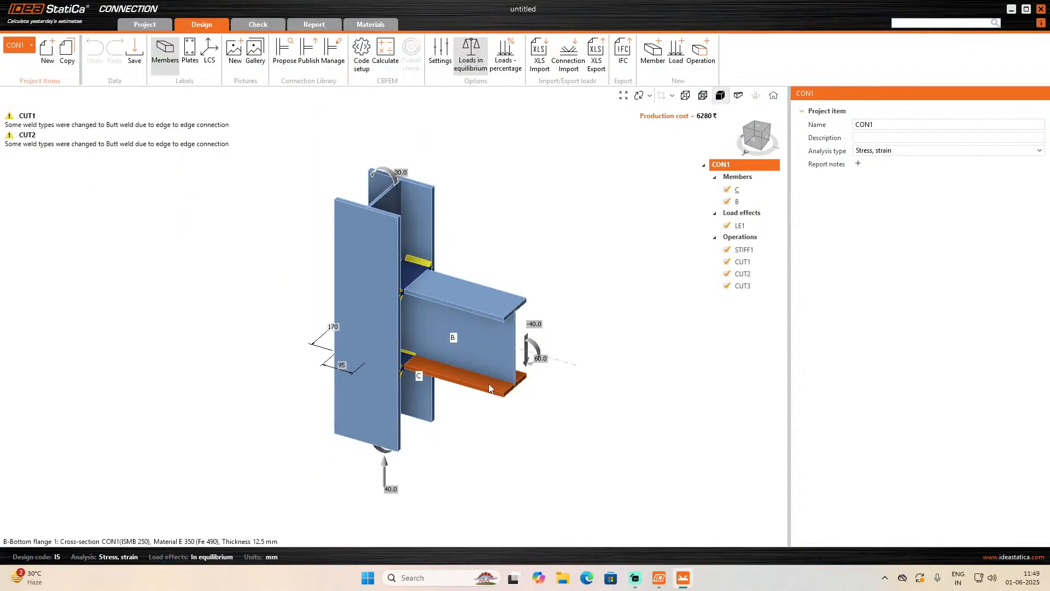
{"action": "scroll", "coordinate": [495, 404], "scroll_direction": "up", "scroll_amount": 2}
{"action": "middle_click_drag", "start_coordinate": [496, 407], "coordinate": [537, 438]}
{"action": "scroll", "coordinate": [539, 421], "scroll_direction": "down", "scroll_amount": 1}
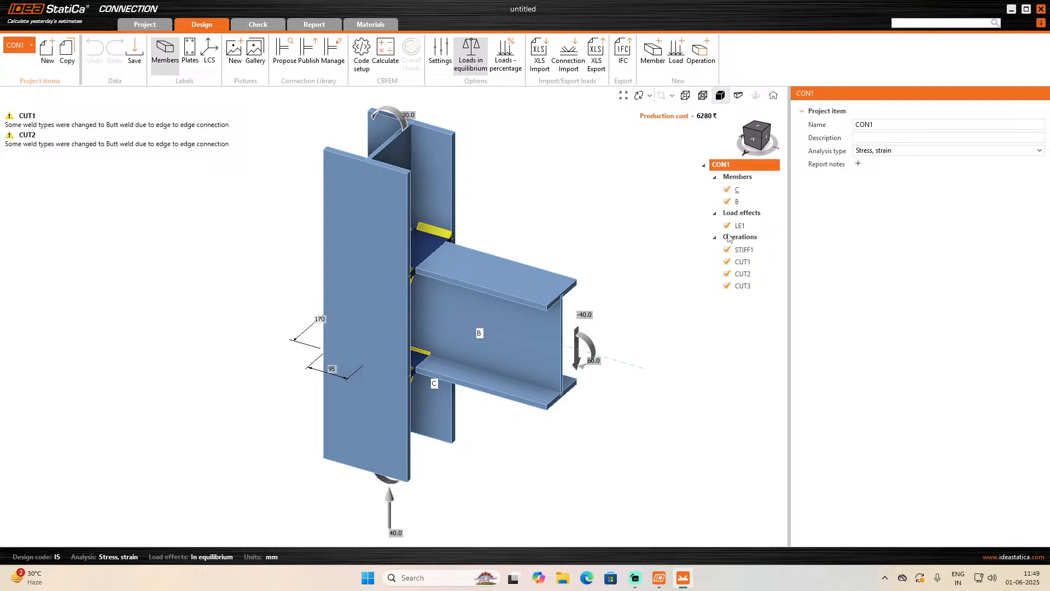
{"action": "left_click", "coordinate": [739, 201]}
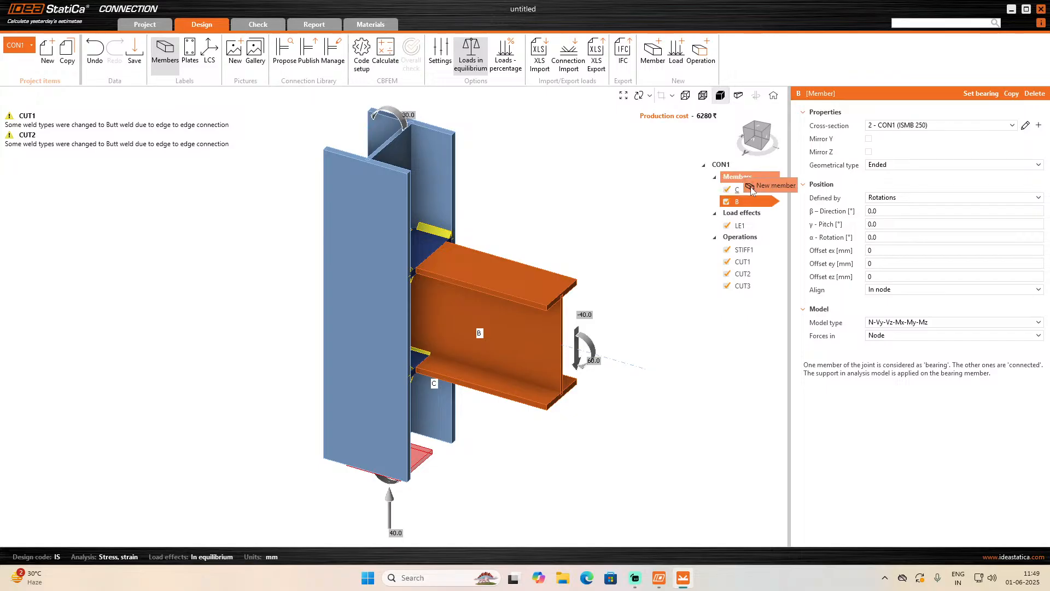
{"action": "left_click", "coordinate": [753, 185]}
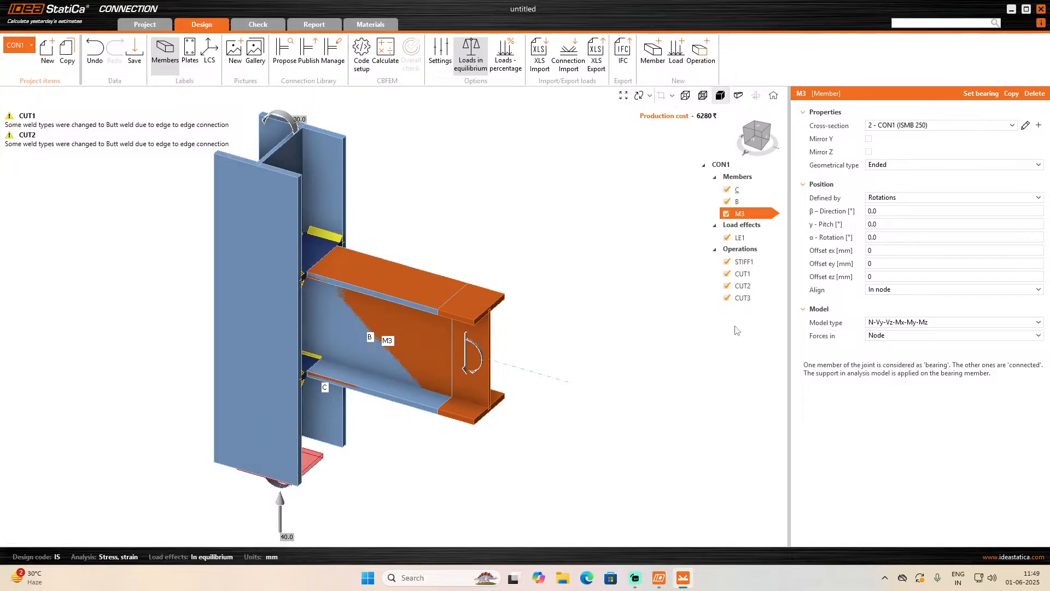
- Try a pitch of 90° on member M3 and set it back to 0
{"action": "left_click", "coordinate": [887, 226]}
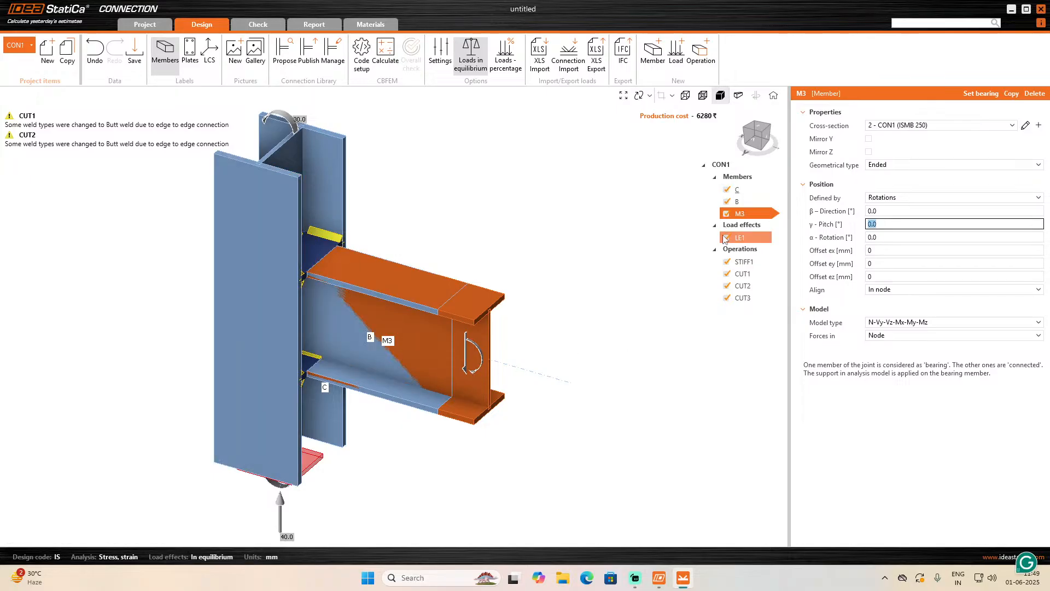
{"action": "type", "text": "90"}
{"action": "key", "text": "Tab"}
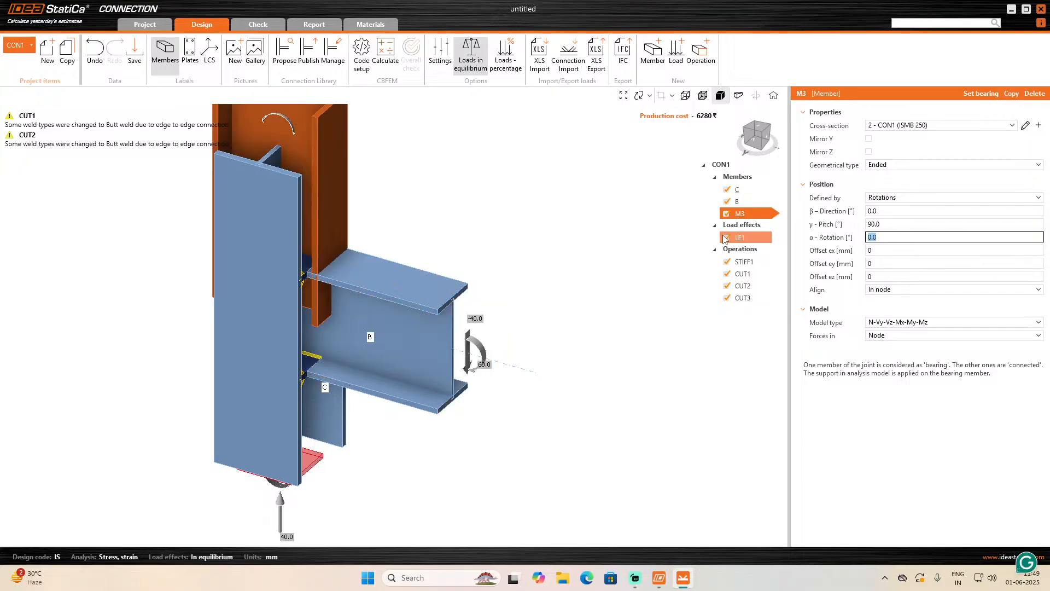
{"action": "left_click", "coordinate": [912, 225]}
{"action": "key", "text": "BackSpace"}
{"action": "type", "text": "0"}
- Set the β direction of member M3 to 90° so it frames into the column web
{"action": "left_click", "coordinate": [900, 213]}
{"action": "type", "text": "90"}
{"action": "key", "text": "Tab"}
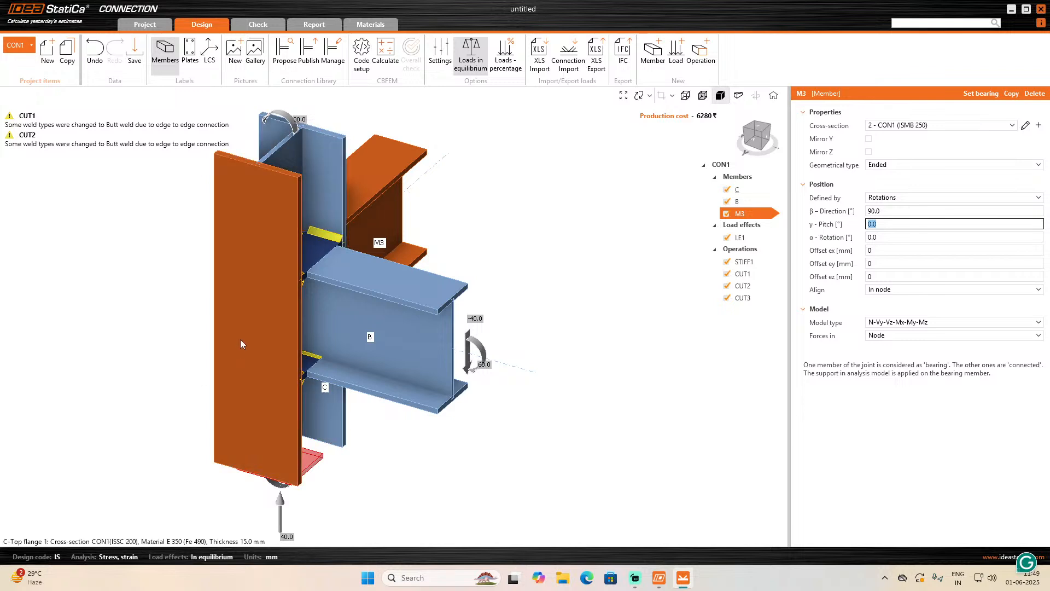
- Add a fourth member and set its β direction to -90° to place it opposite member M3
{"action": "right_click", "coordinate": [734, 175]}
{"action": "left_click", "coordinate": [749, 183]}
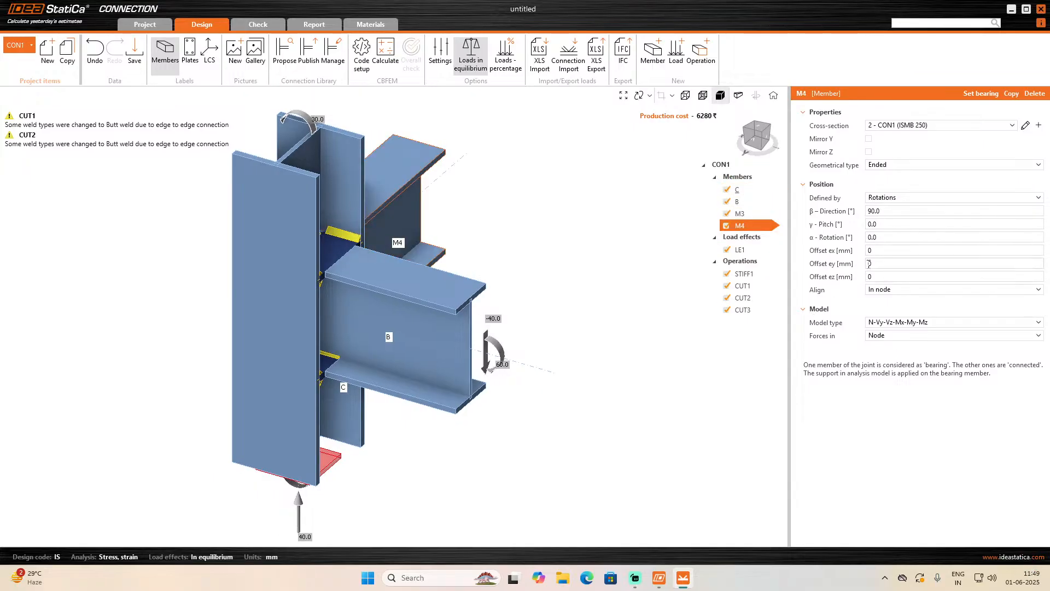
{"action": "double_click", "coordinate": [885, 211]}
{"action": "type", "text": "-90"}
{"action": "key", "text": "Tab"}
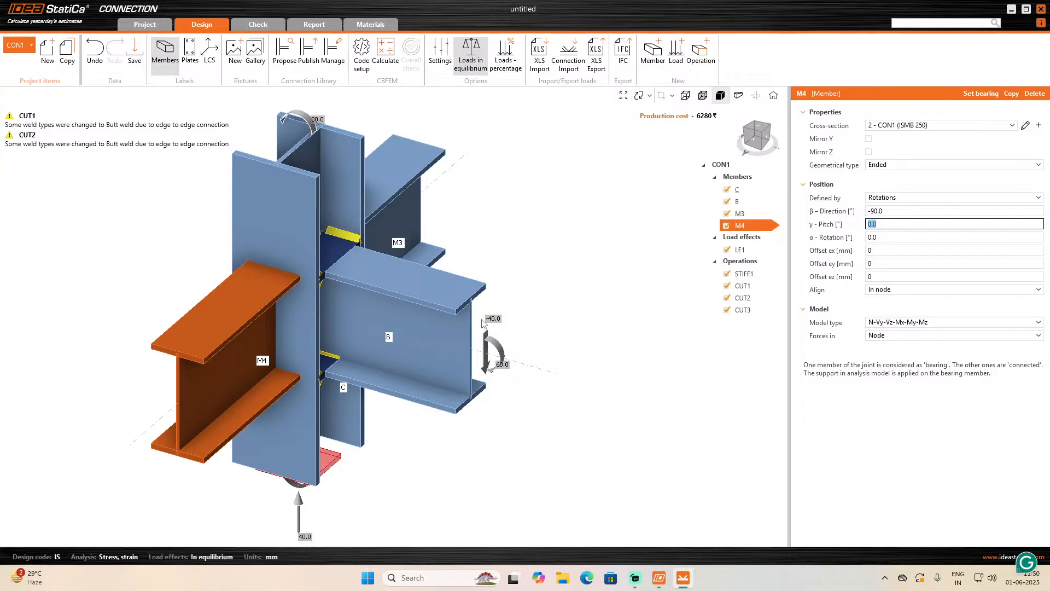
- Delete the existing STIFF1, CUT1, CUT3 and CUT2 operations from the connection
{"action": "left_click", "coordinate": [736, 275]}
{"action": "right_click", "coordinate": [736, 275]}
{"action": "left_click", "coordinate": [748, 300]}
{"action": "right_click", "coordinate": [740, 275]}
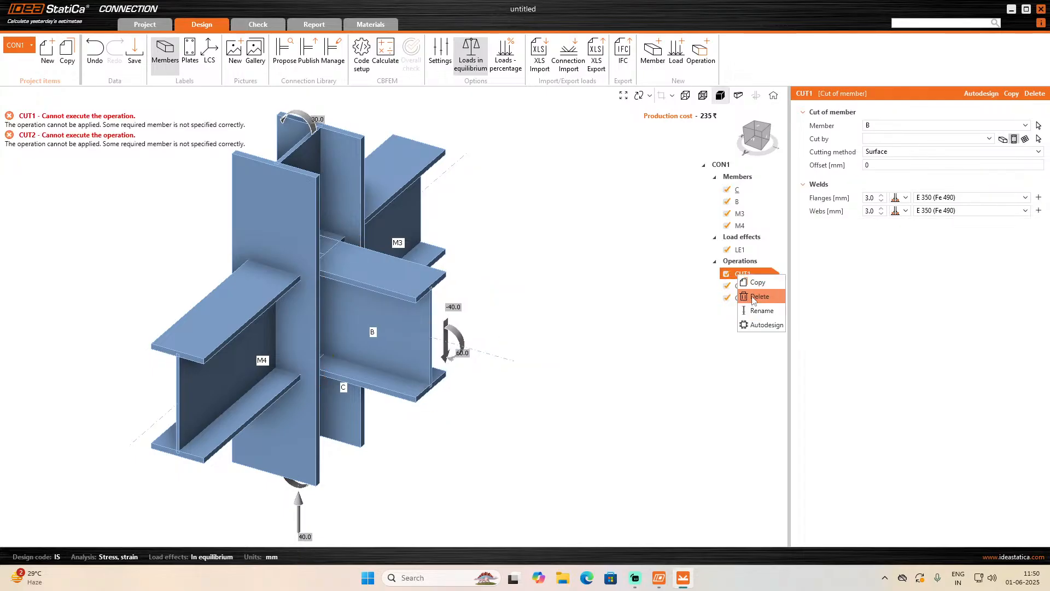
{"action": "left_click", "coordinate": [753, 298]}
{"action": "left_click", "coordinate": [738, 285]}
{"action": "right_click", "coordinate": [738, 286]}
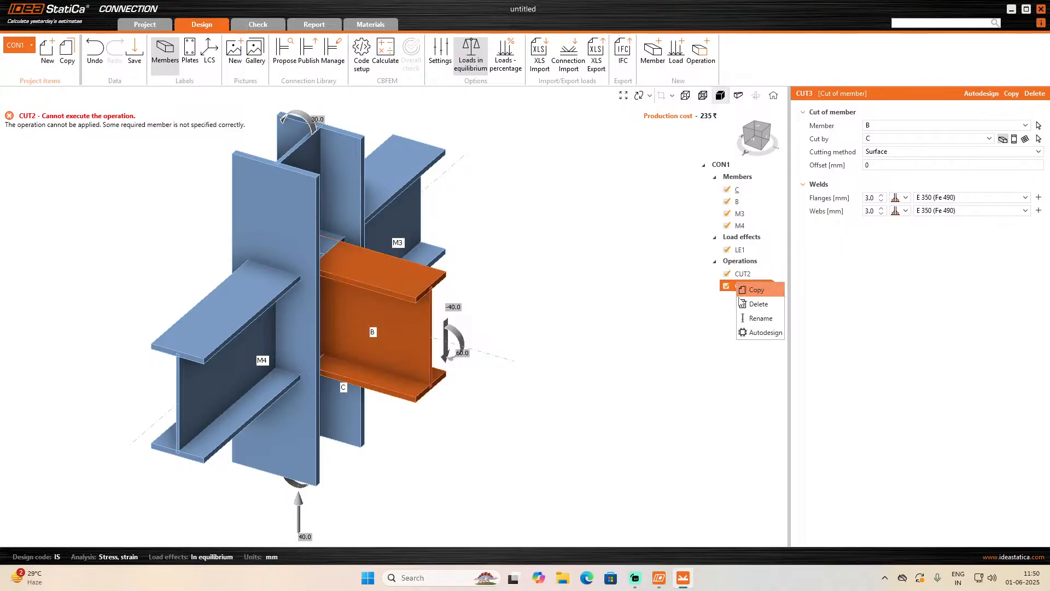
{"action": "left_click", "coordinate": [748, 304]}
{"action": "right_click", "coordinate": [744, 275]}
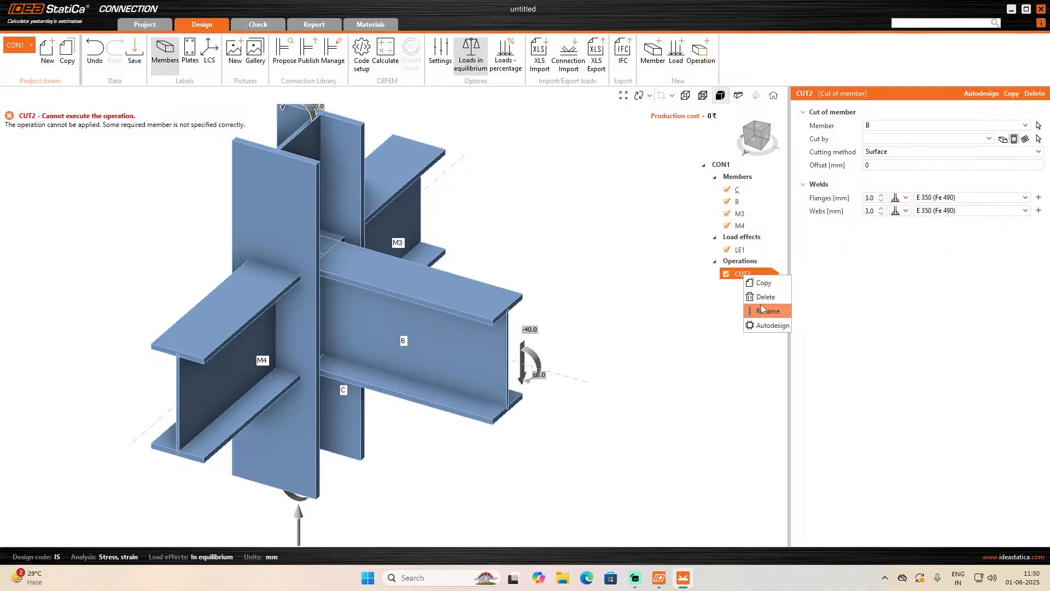
{"action": "left_click", "coordinate": [762, 300]}
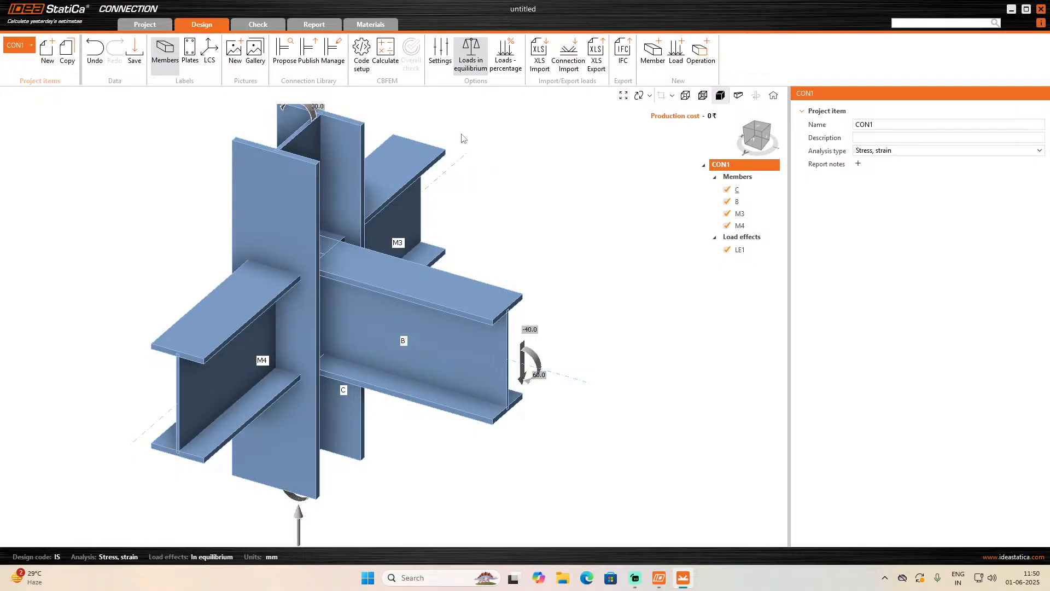
- Add an end plate operation with the M12 8.8 bolt assembly to the connection
{"action": "left_click", "coordinate": [701, 52]}
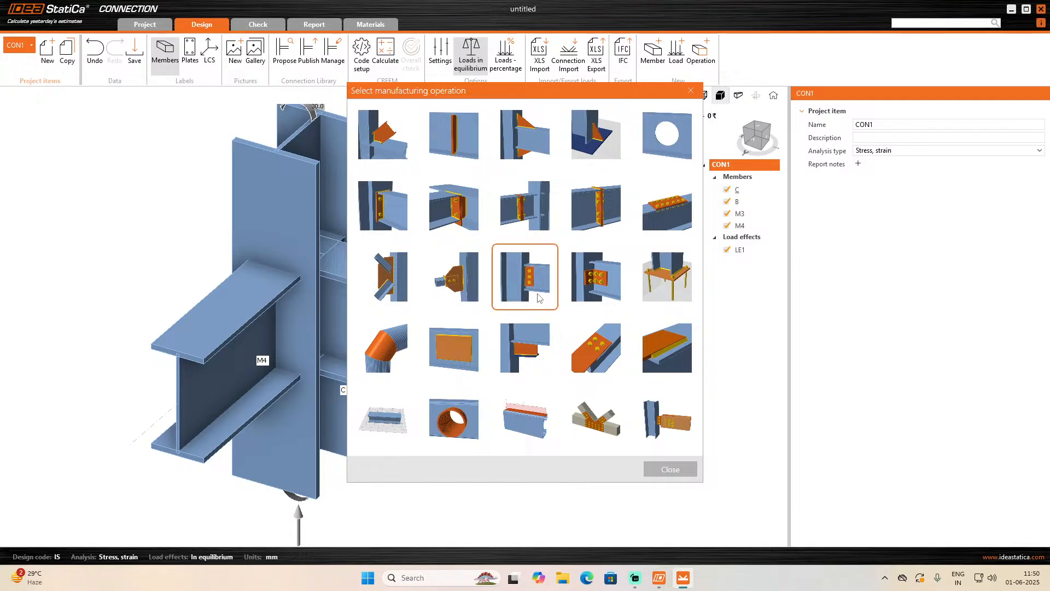
{"action": "left_click", "coordinate": [392, 217]}
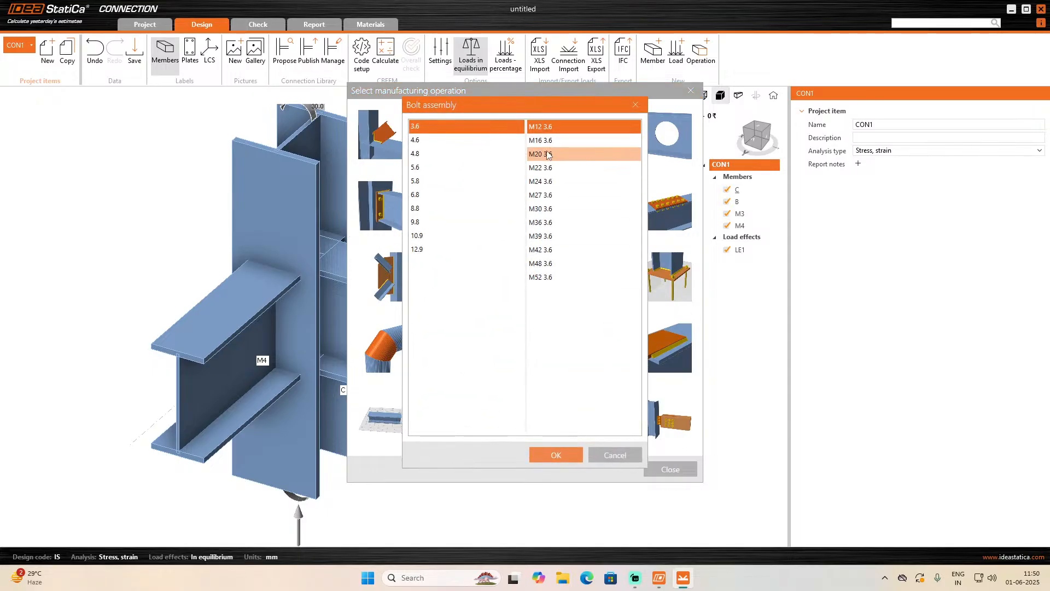
{"action": "left_click", "coordinate": [434, 207]}
{"action": "left_click", "coordinate": [557, 455]}
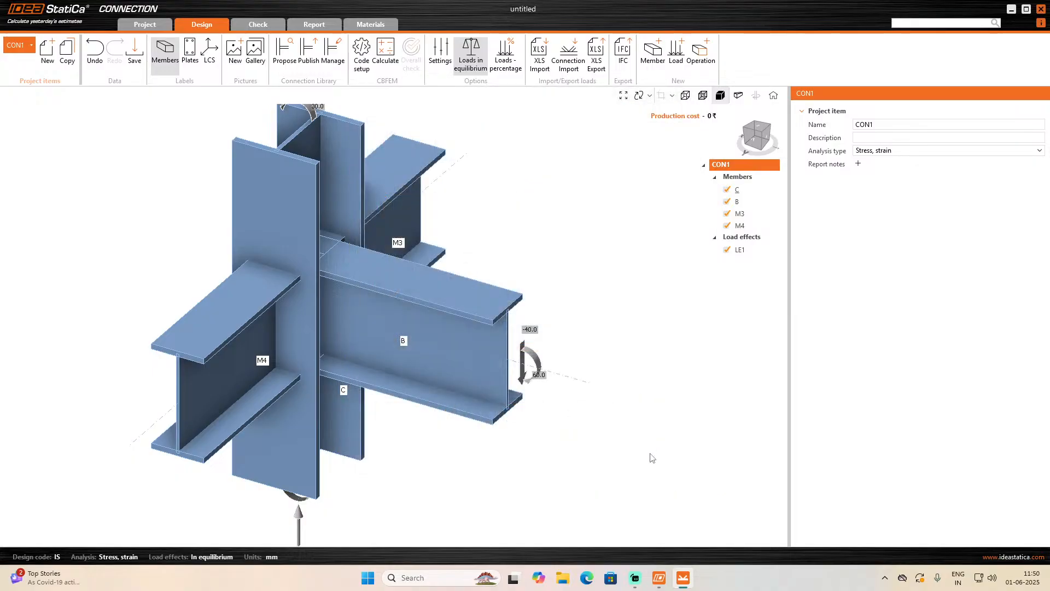
{"action": "scroll", "coordinate": [481, 402], "scroll_direction": "up", "scroll_amount": 2}
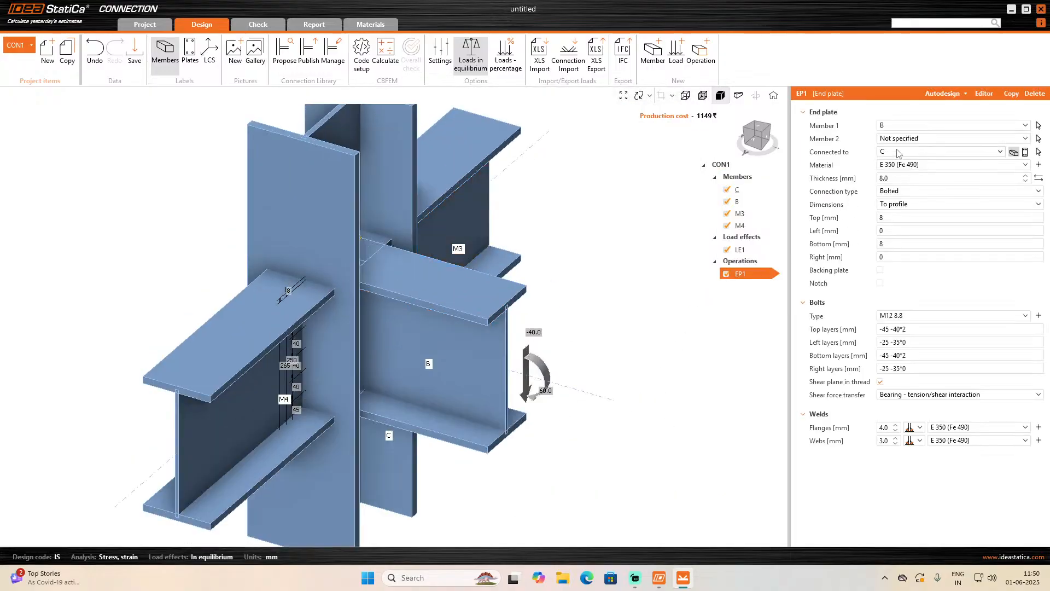
{"action": "scroll", "coordinate": [442, 483], "scroll_direction": "down", "scroll_amount": 1}
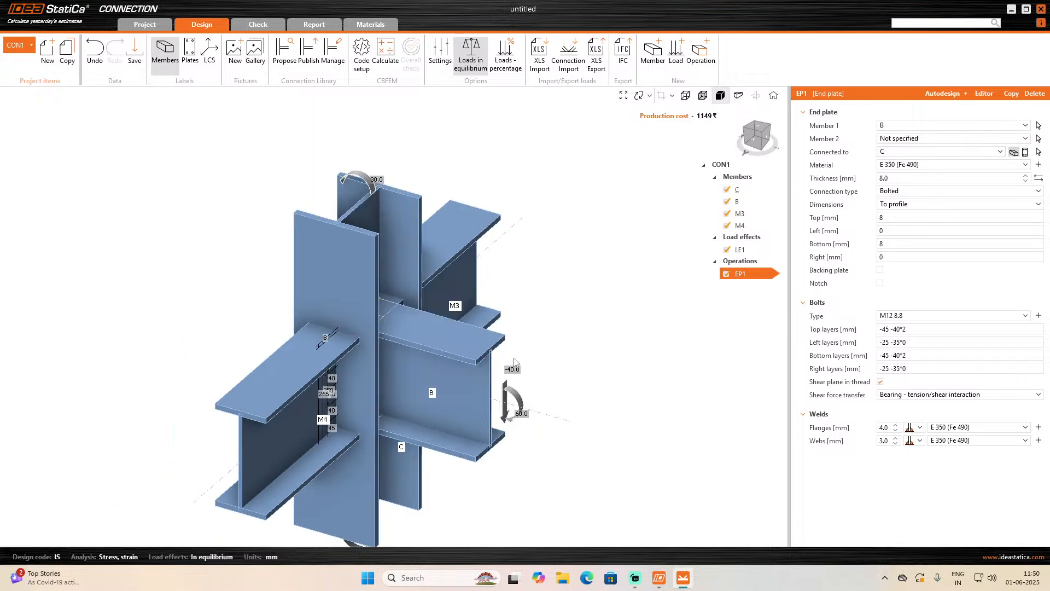
{"action": "scroll", "coordinate": [440, 408], "scroll_direction": "up", "scroll_amount": 1}
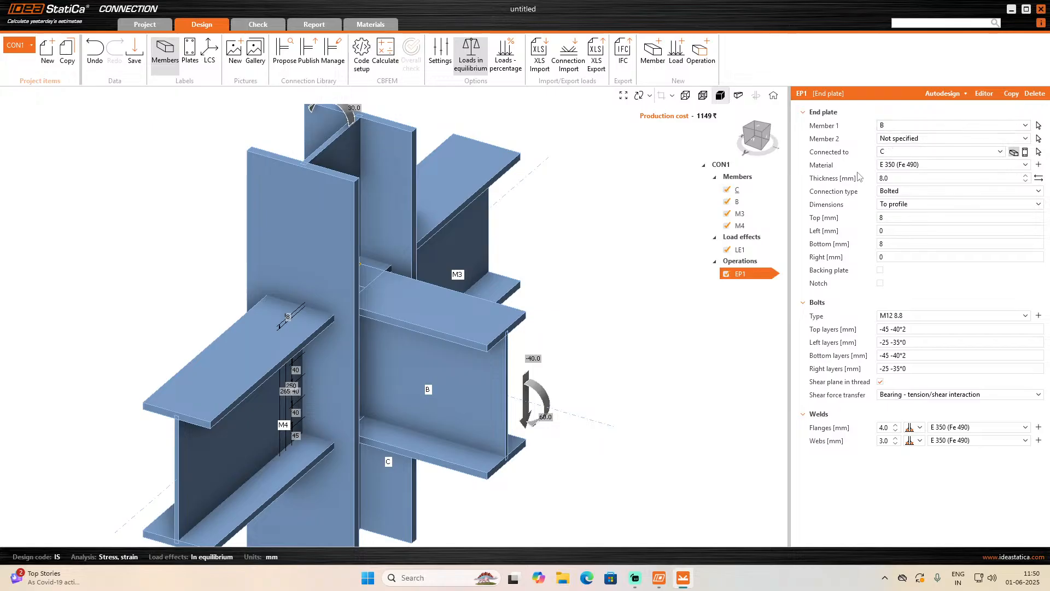
- Add a second end plate operation and assign it to member M4, connected to column C
{"action": "left_click", "coordinate": [755, 137]}
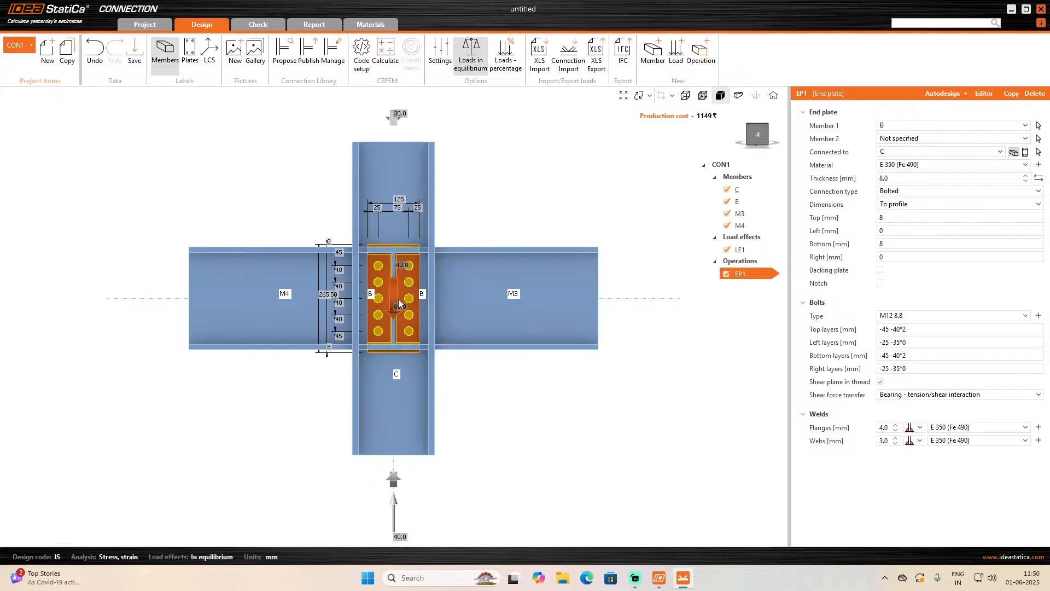
{"action": "scroll", "coordinate": [398, 354], "scroll_direction": "up", "scroll_amount": 3}
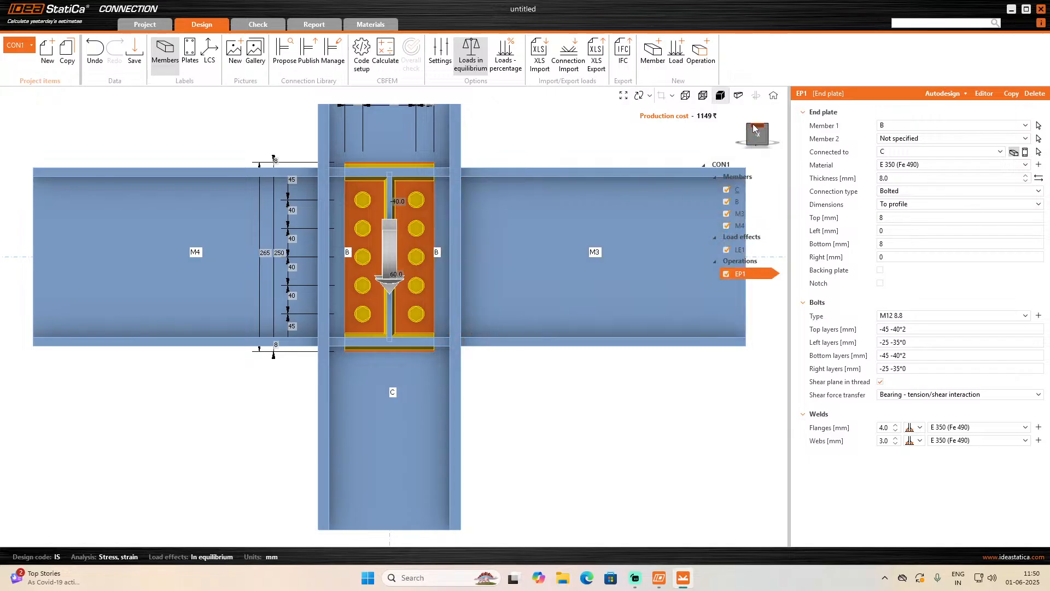
{"action": "left_click", "coordinate": [749, 128]}
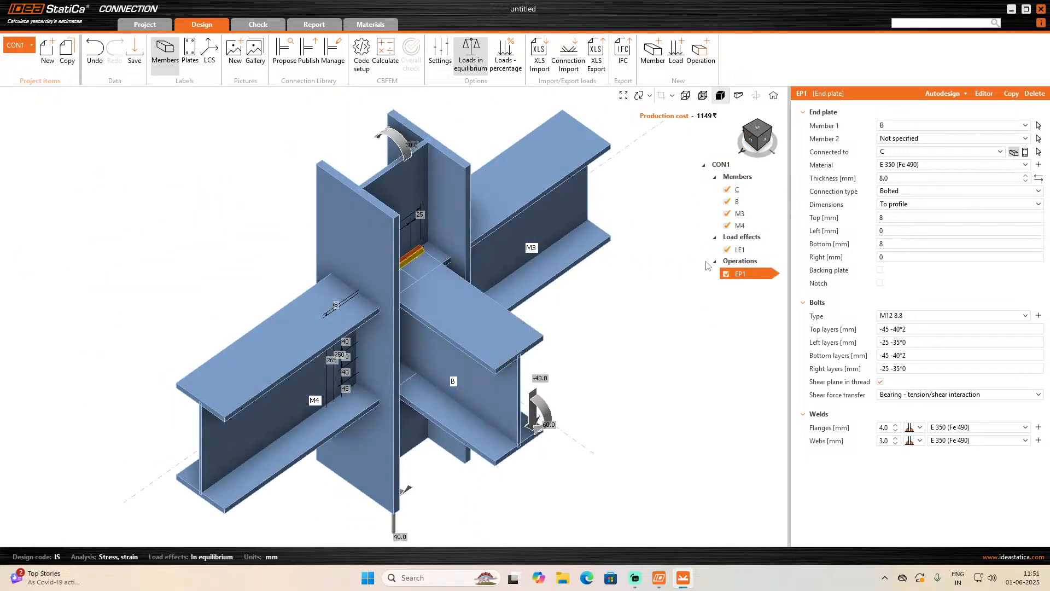
{"action": "right_click", "coordinate": [730, 261]}
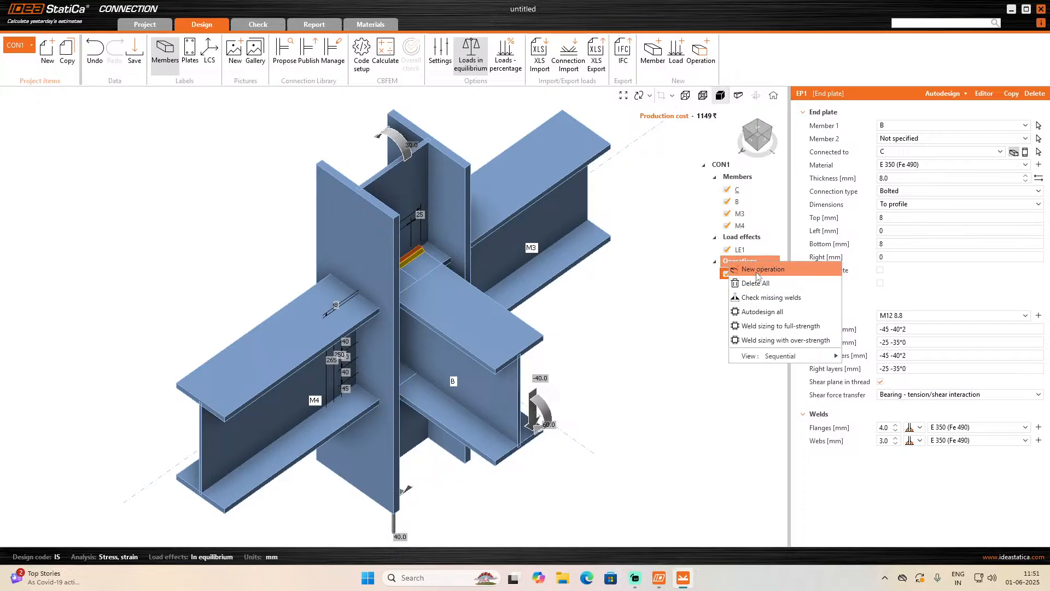
{"action": "left_click", "coordinate": [761, 269]}
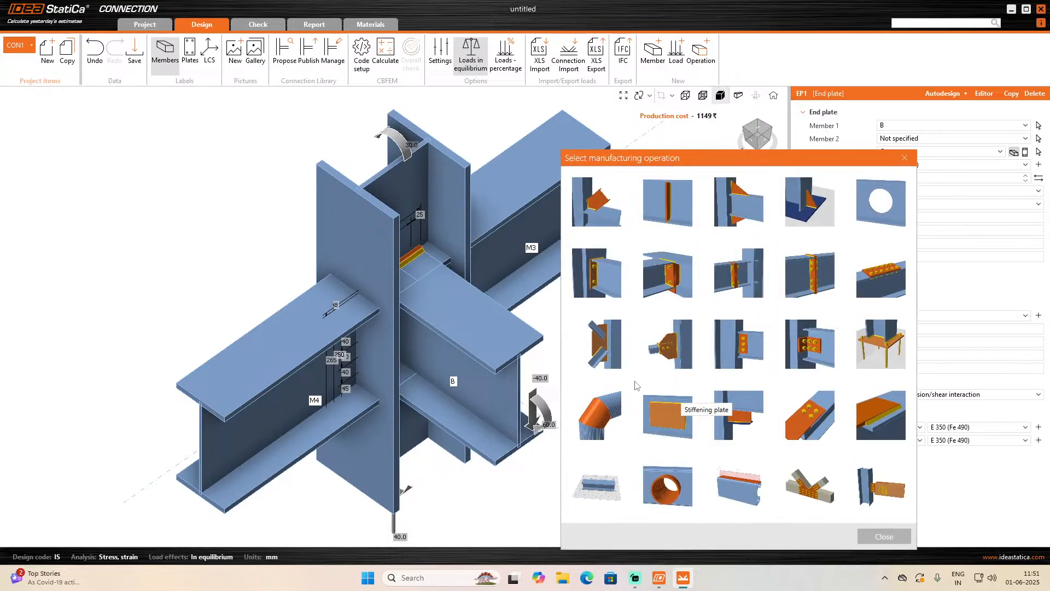
{"action": "left_click", "coordinate": [606, 302]}
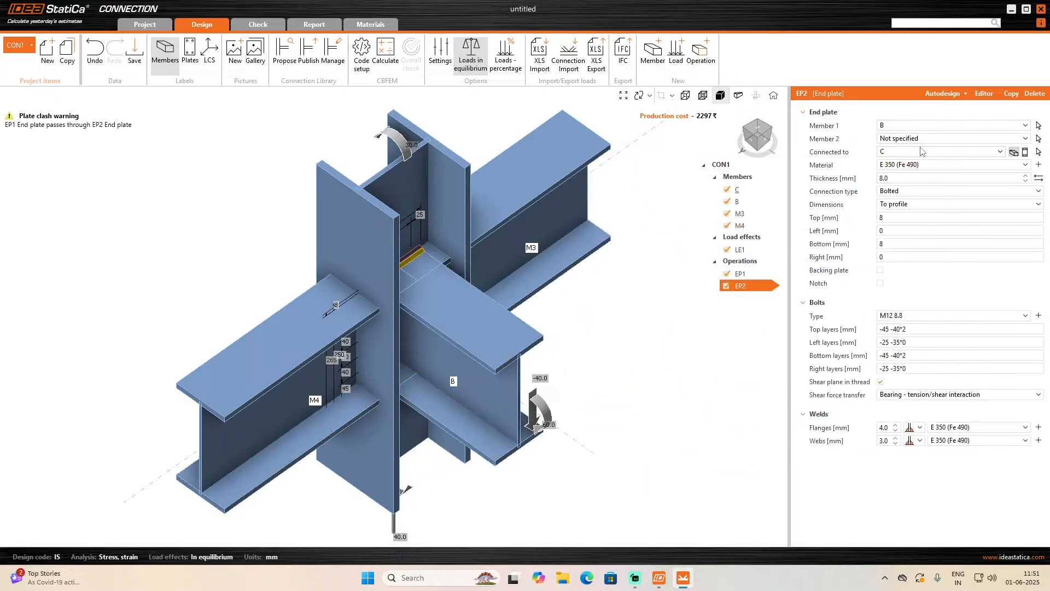
{"action": "left_click", "coordinate": [910, 128]}
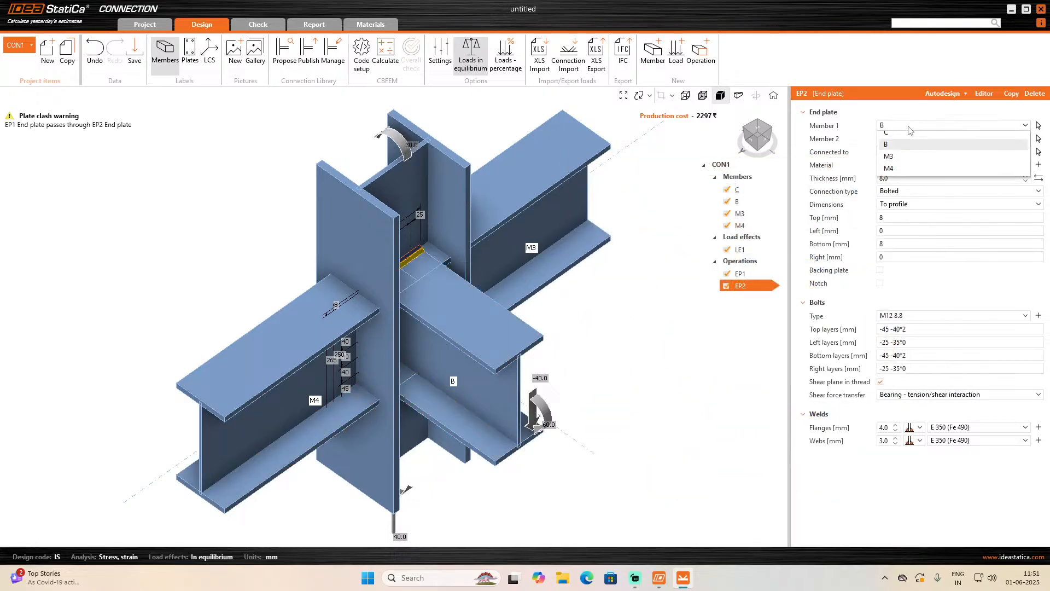
{"action": "left_click", "coordinate": [889, 169]}
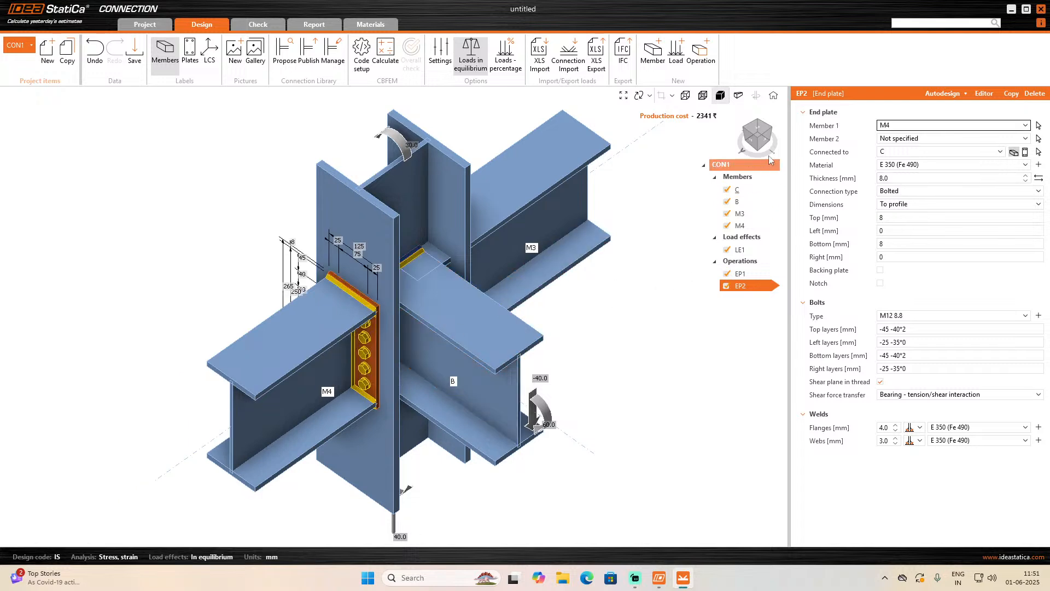
- Add a third end plate operation and assign it to member M3, connected to column C
{"action": "left_click", "coordinate": [740, 261]}
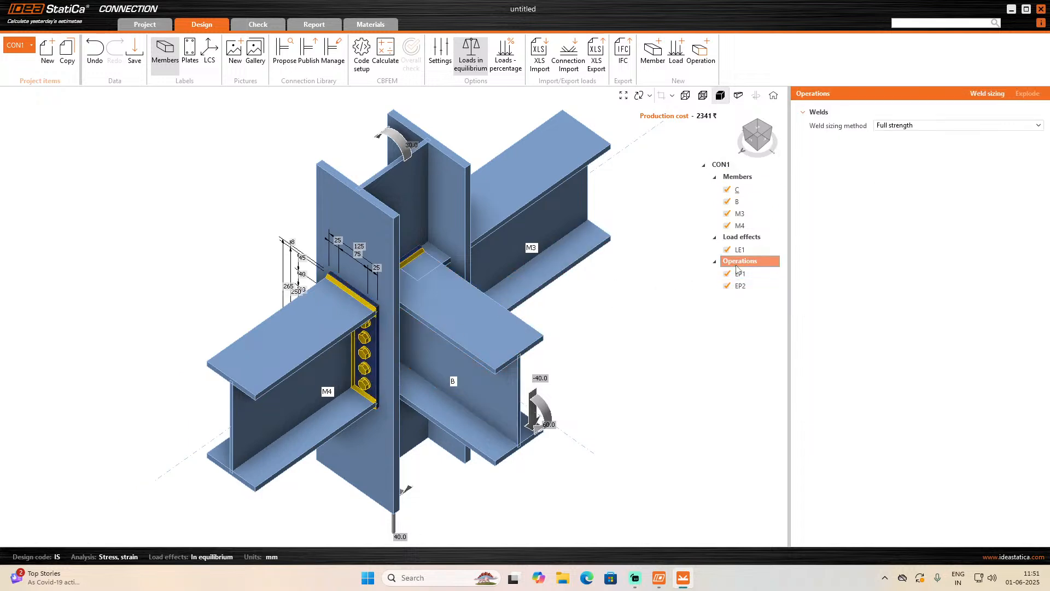
{"action": "right_click", "coordinate": [739, 265]}
{"action": "left_click", "coordinate": [758, 276]}
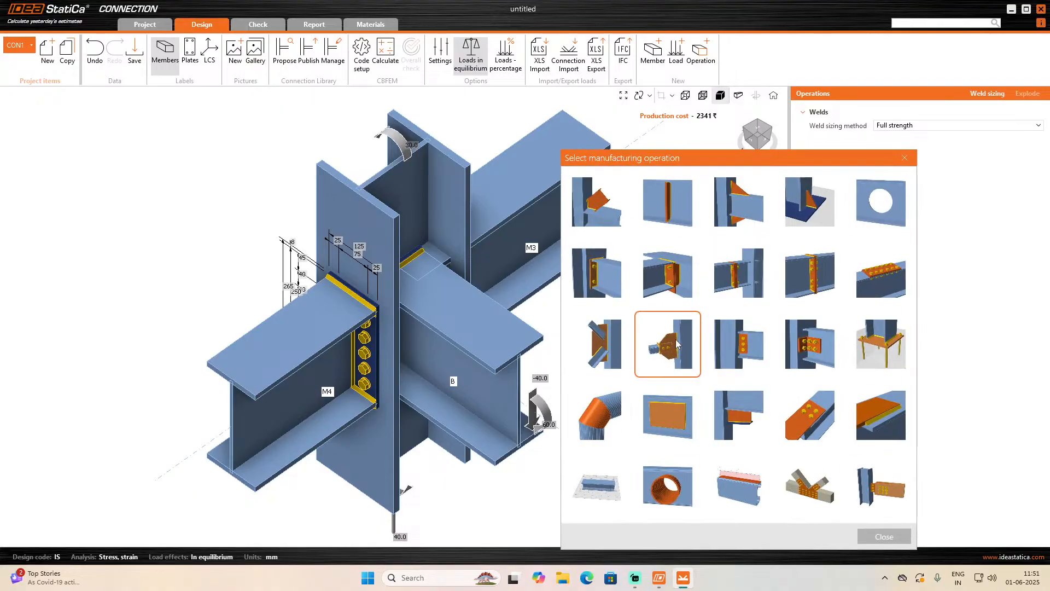
{"action": "left_click", "coordinate": [619, 291]}
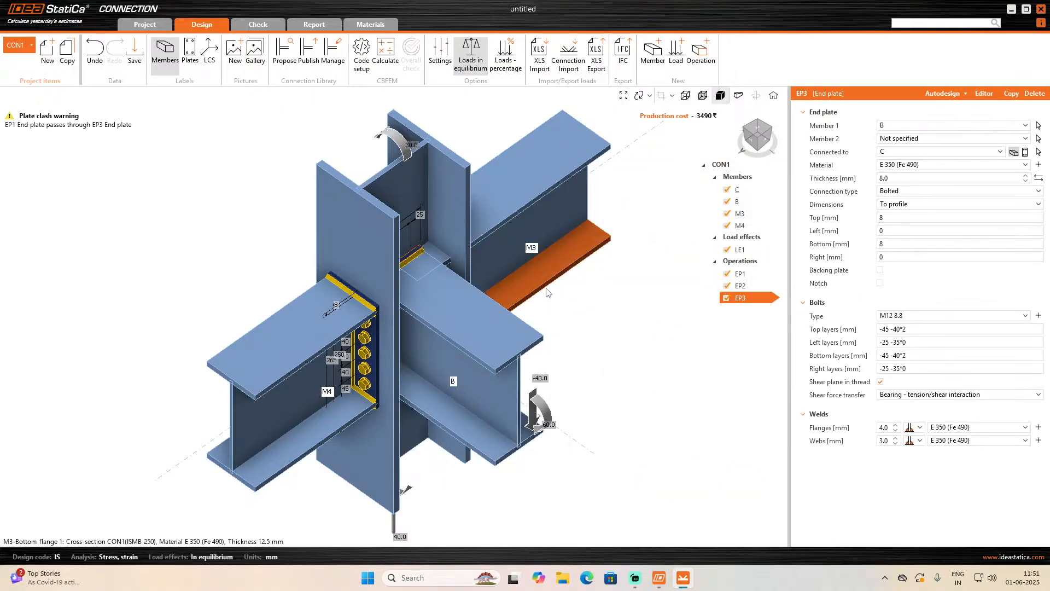
{"action": "left_click", "coordinate": [887, 126]}
{"action": "left_click", "coordinate": [889, 179]}
- Set both the top and bottom bolt layers of the M3 end plate (EP3) to -45 -40 mm
{"action": "left_click", "coordinate": [773, 131]}
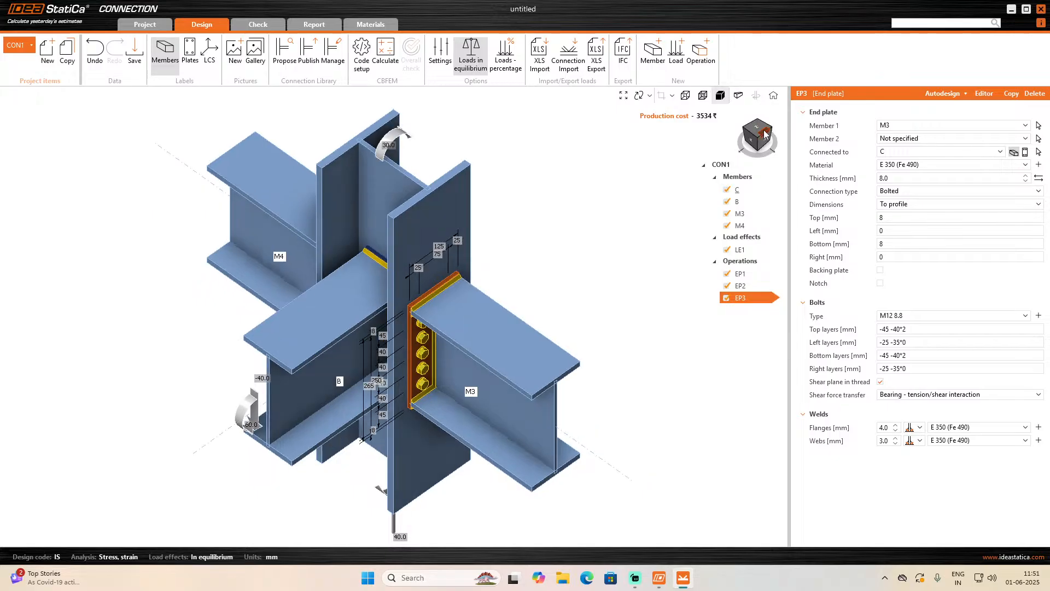
{"action": "left_click", "coordinate": [764, 138]}
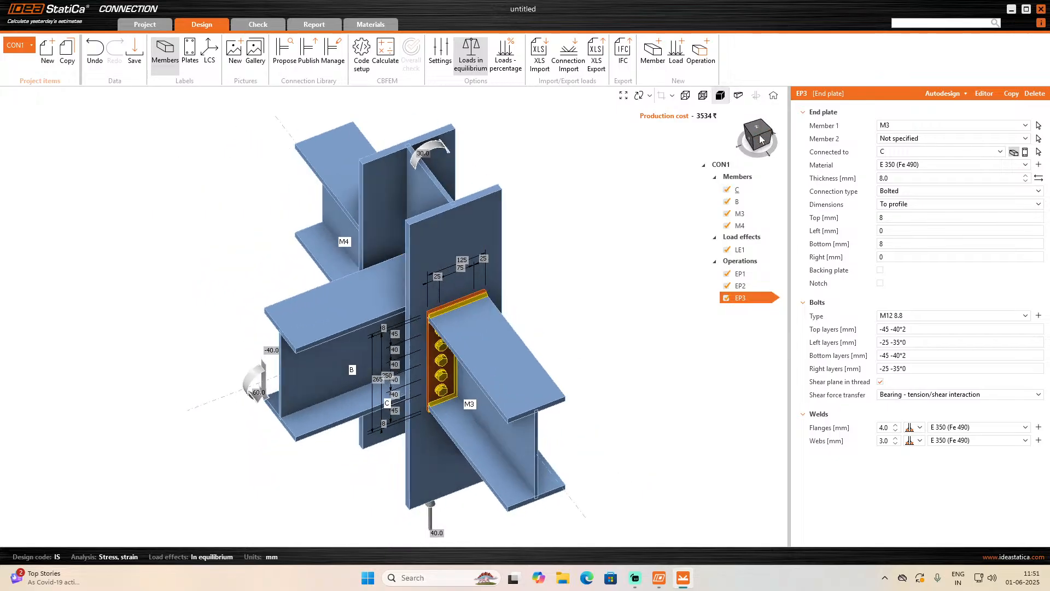
{"action": "left_click", "coordinate": [744, 138]}
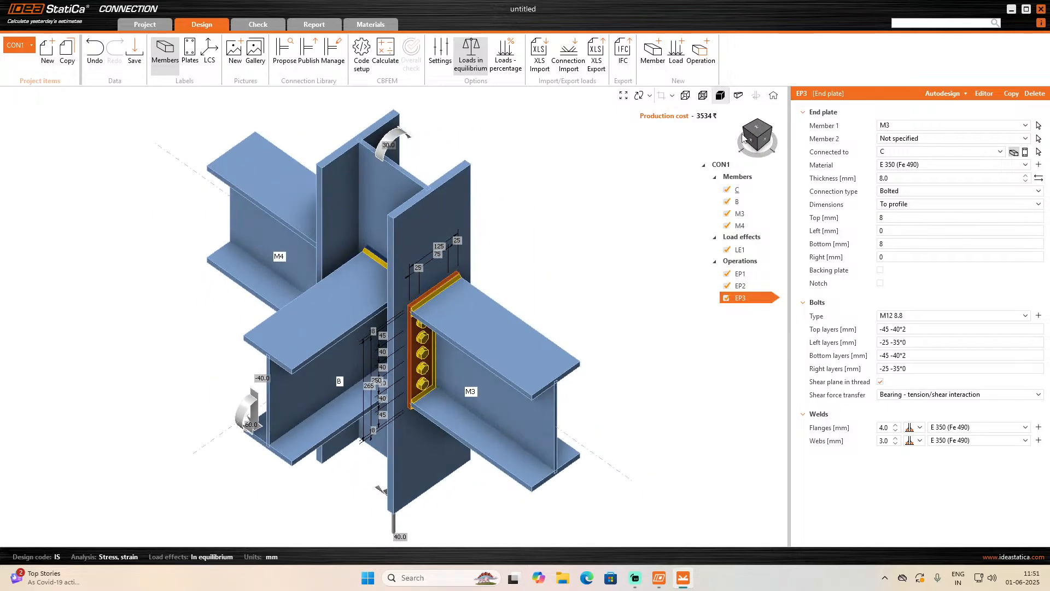
{"action": "left_click", "coordinate": [748, 140]}
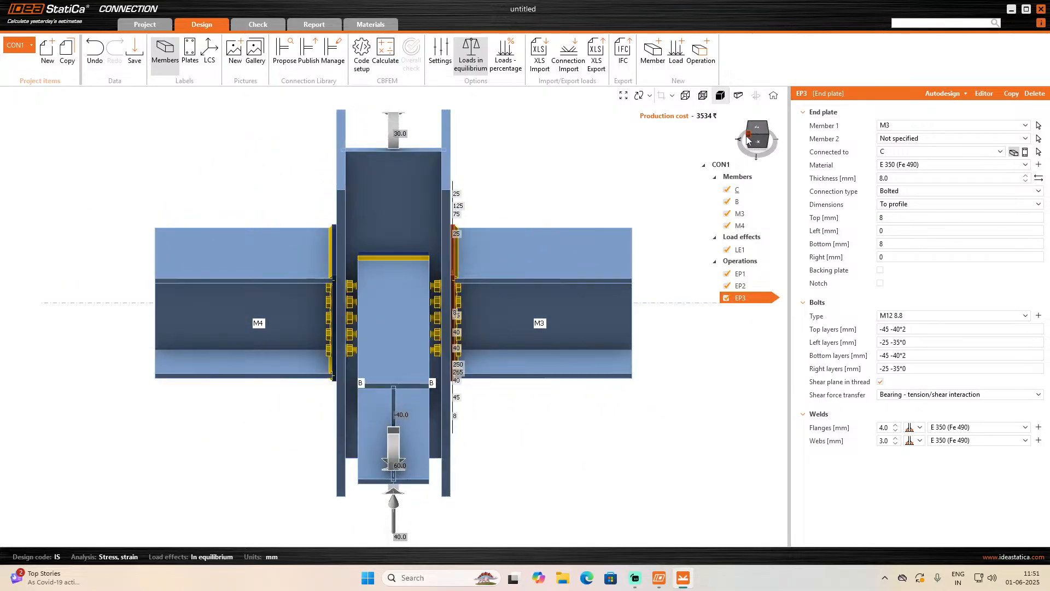
{"action": "left_click", "coordinate": [748, 140]}
{"action": "scroll", "coordinate": [512, 373], "scroll_direction": "up", "scroll_amount": 3}
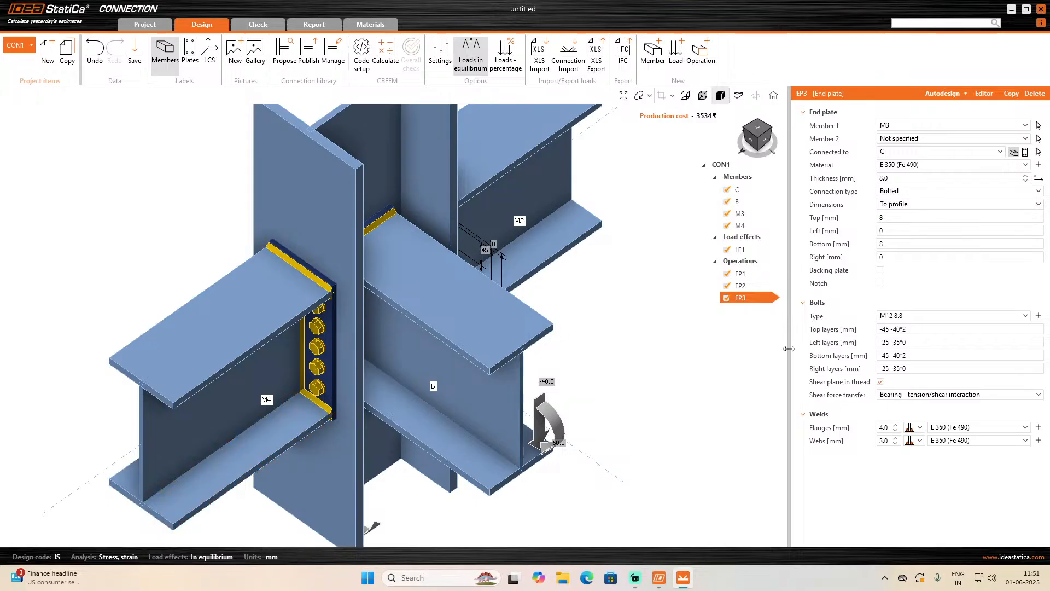
{"action": "left_click", "coordinate": [918, 329]}
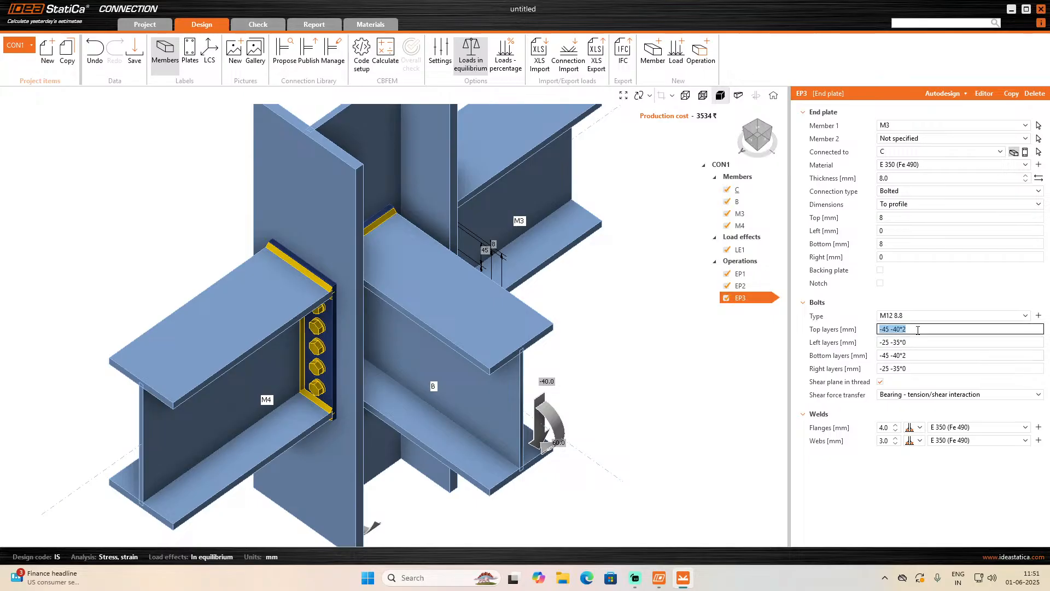
{"action": "left_click", "coordinate": [923, 330]}
{"action": "key", "text": "Tab"}
{"action": "left_click", "coordinate": [928, 345]}
{"action": "key", "text": "Tab"}
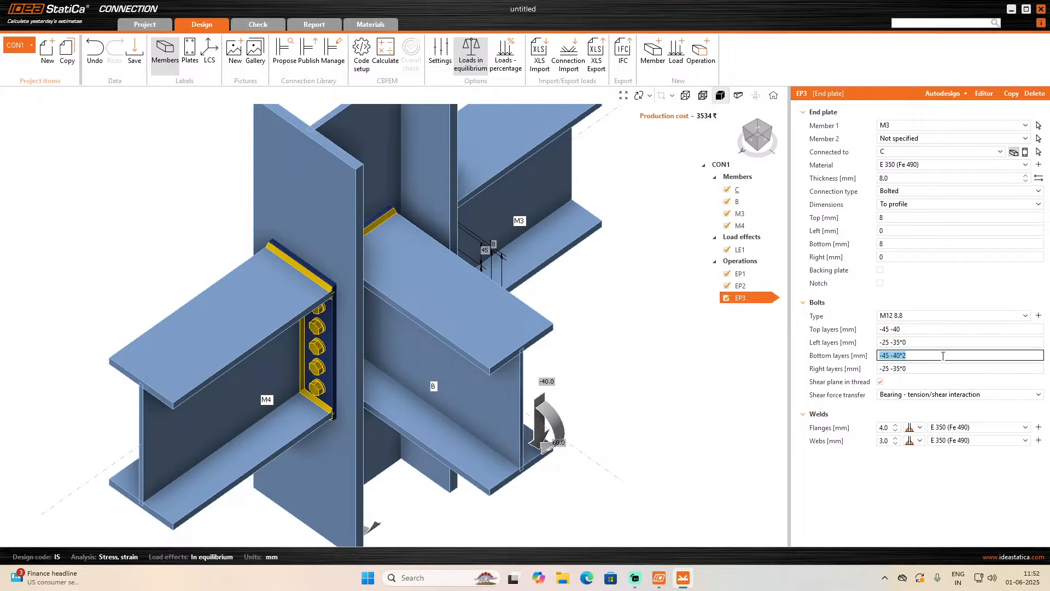
{"action": "key", "text": "BackSpace"}
{"action": "type", "text": "-45 -40"}
{"action": "key", "text": "Tab"}
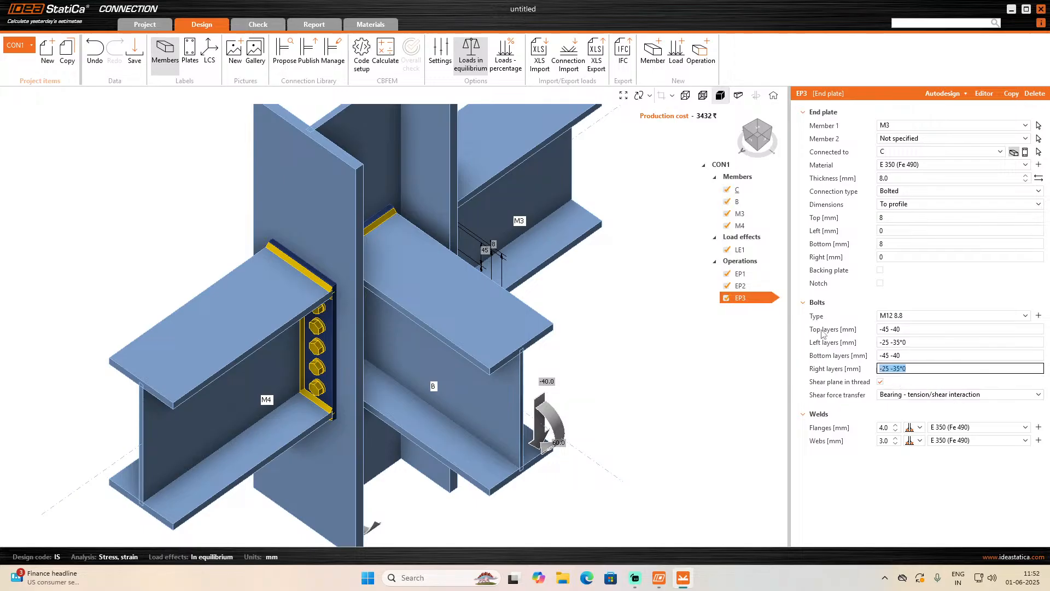
- Set both the top and bottom bolt layers of the M4 end plate (EP2) to -45 -40 mm
{"action": "left_click", "coordinate": [759, 275]}
{"action": "left_click", "coordinate": [751, 289]}
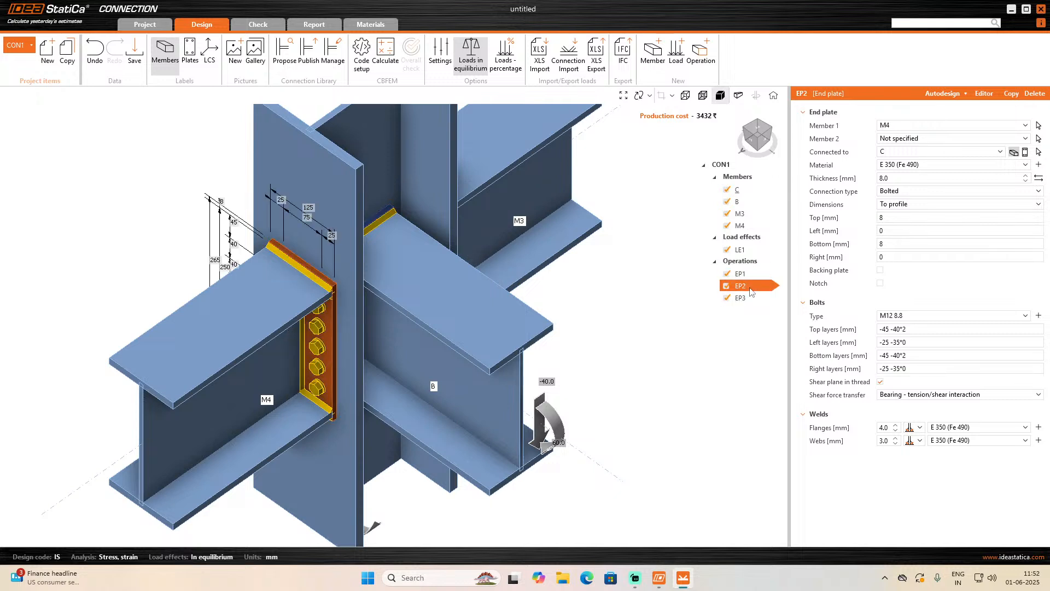
{"action": "left_click", "coordinate": [923, 329]}
{"action": "left_click", "coordinate": [923, 329]}
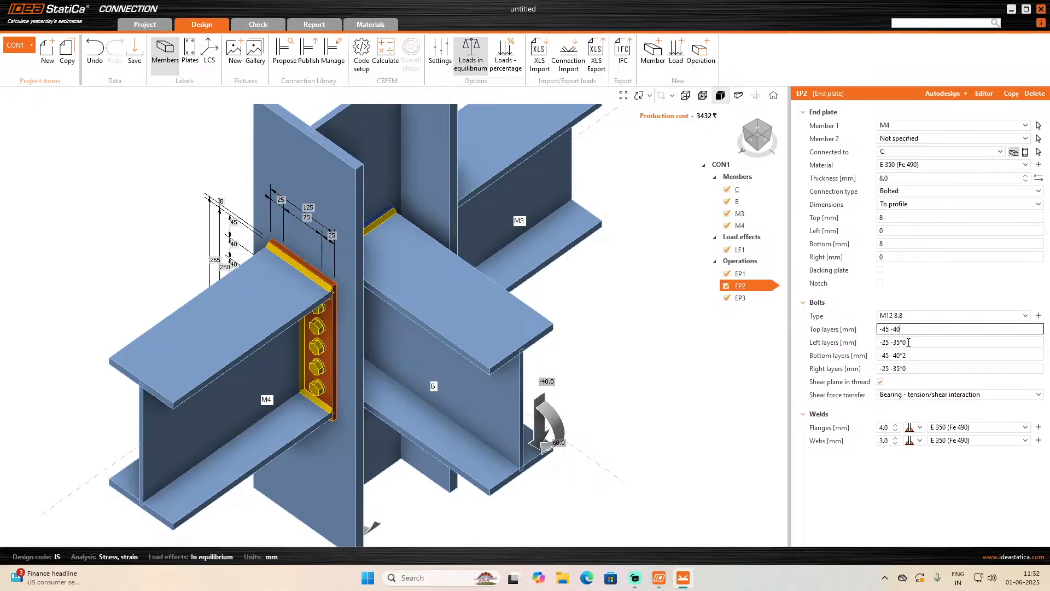
{"action": "left_click", "coordinate": [921, 356]}
{"action": "left_click", "coordinate": [920, 357]}
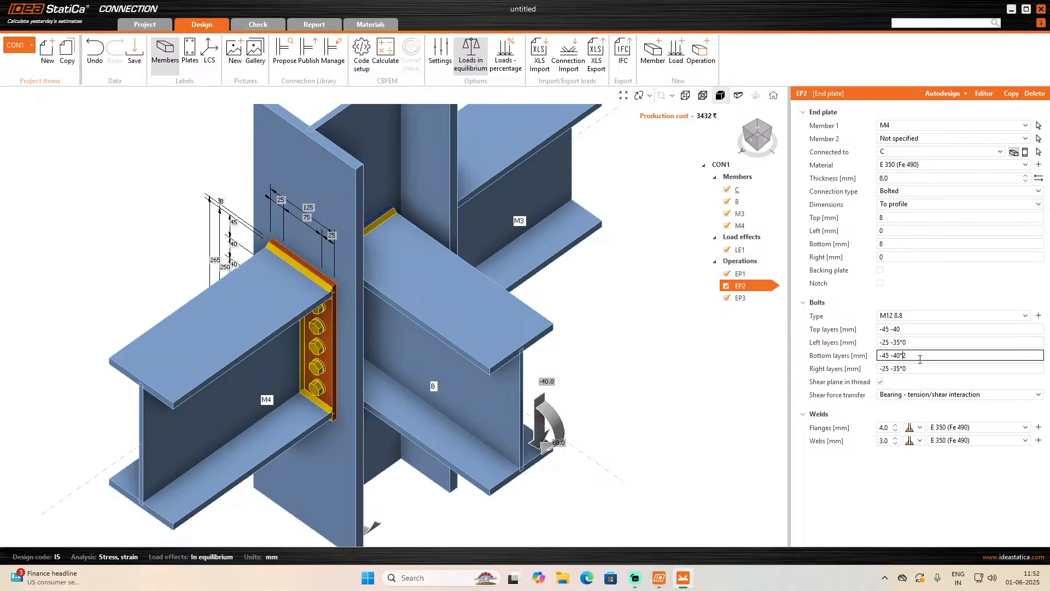
{"action": "key", "text": "BackSpace"}
{"action": "key", "text": "BackSpace"}
{"action": "key", "text": "Tab"}
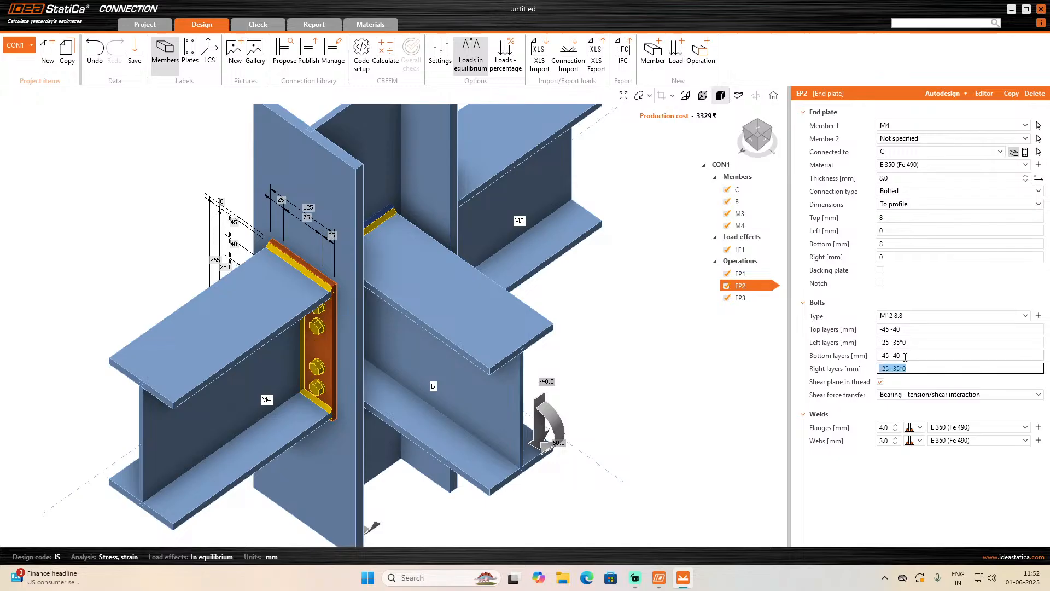
- Reduce the M4 end plate's bottom and top bolt layers to a single row each at -45 mm
{"action": "left_click", "coordinate": [906, 356]}
{"action": "key", "text": "BackSpace"}
{"action": "key", "text": "BackSpace"}
{"action": "key", "text": "BackSpace"}
{"action": "key", "text": "Tab"}
{"action": "left_click", "coordinate": [900, 330]}
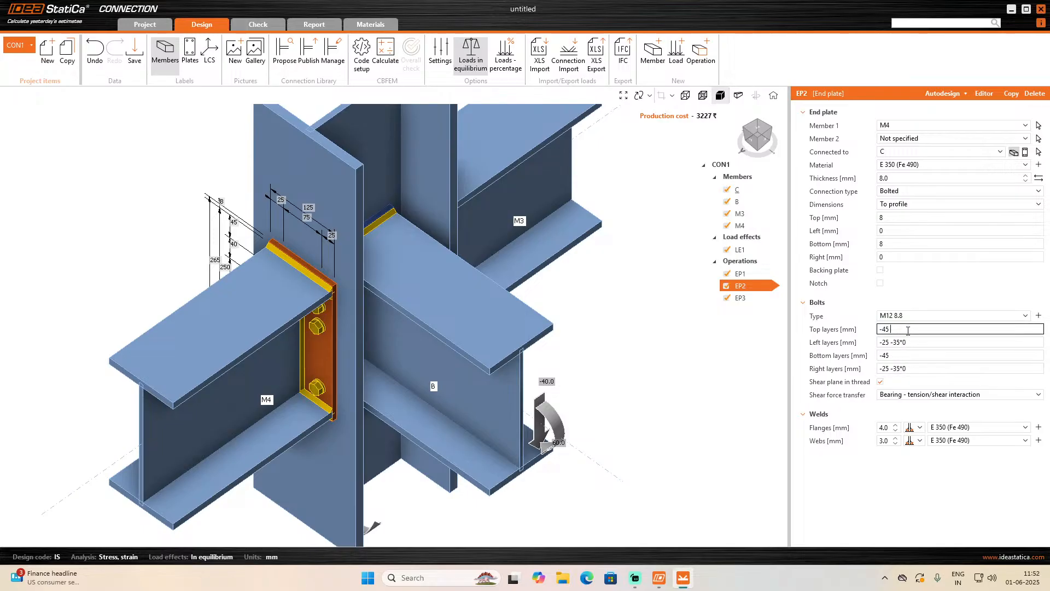
{"action": "key", "text": "Tab"}
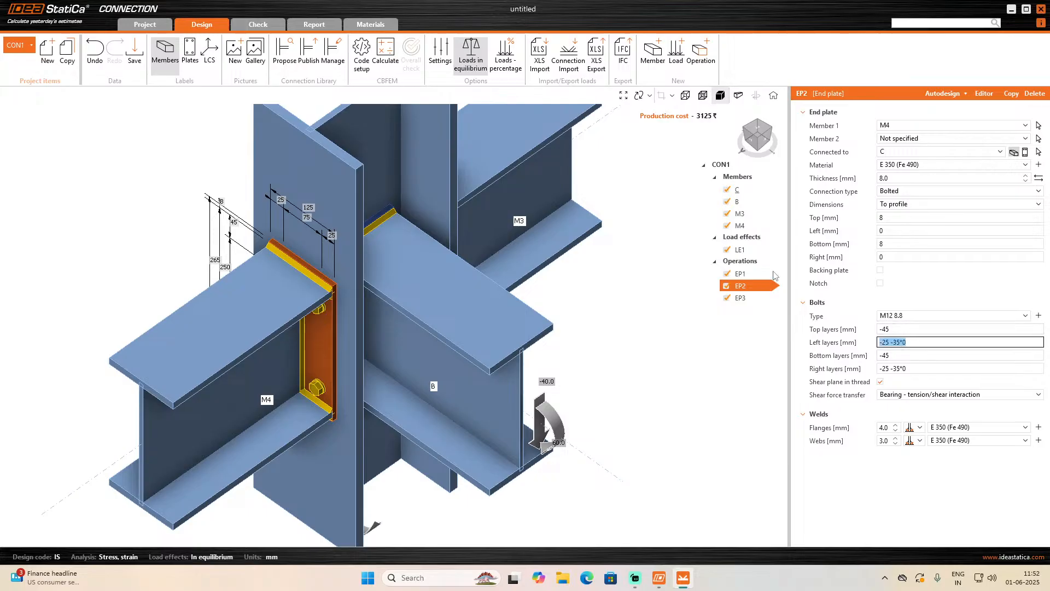
- For the end plate of beam B (EP1), set the top bolt layers to -45 mm and the left layers to -25 mm
{"action": "left_click", "coordinate": [754, 145]}
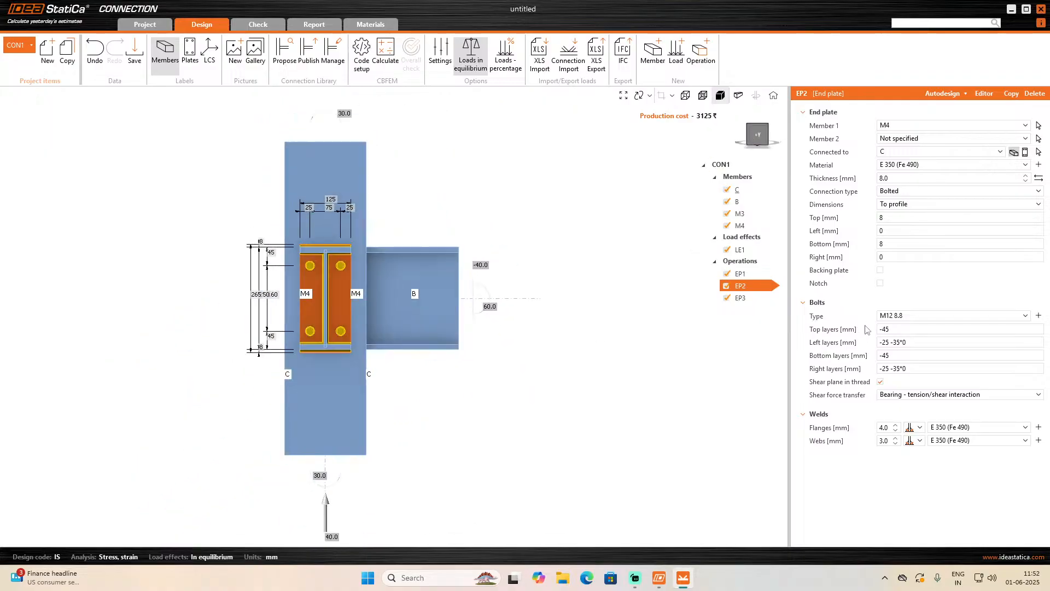
{"action": "left_click", "coordinate": [766, 137]}
{"action": "left_click", "coordinate": [767, 137]}
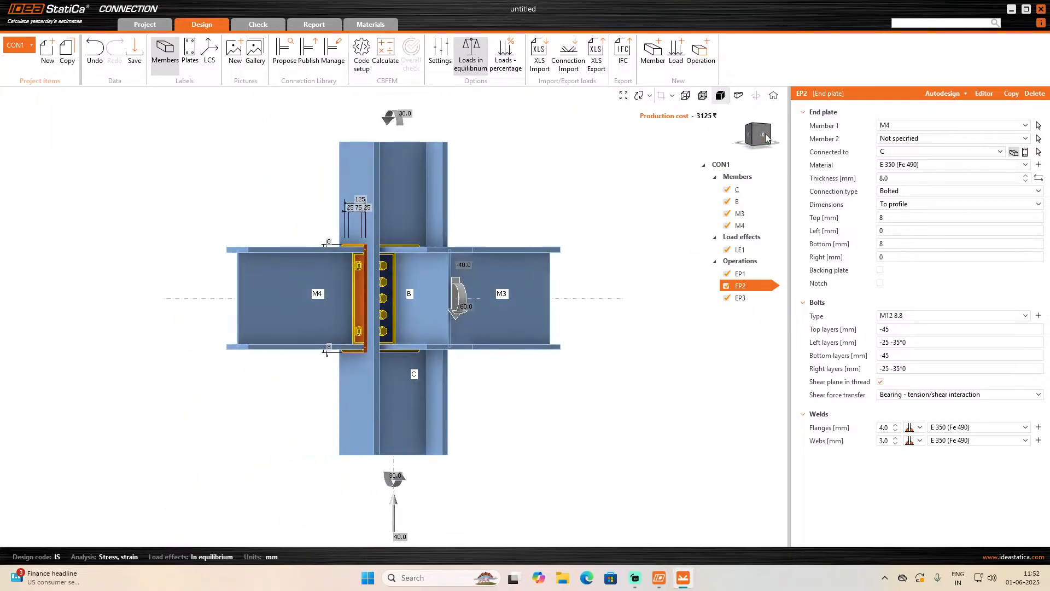
{"action": "left_click", "coordinate": [754, 276]}
{"action": "left_click", "coordinate": [919, 333]}
{"action": "key", "text": "BackSpace"}
{"action": "key", "text": "BackSpace"}
{"action": "key", "text": "BackSpace"}
{"action": "key", "text": "BackSpace"}
{"action": "left_click", "coordinate": [921, 342]}
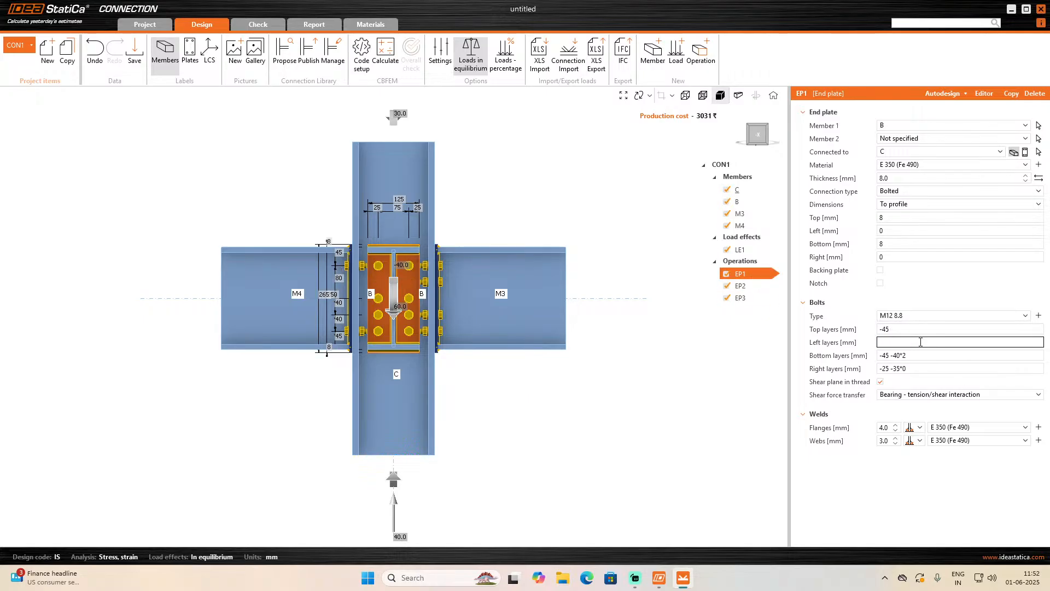
{"action": "type", "text": "-"}
- Set the right bolt layers of beam B's end plate to -25 mm and its bottom layers to -45 mm
{"action": "left_click", "coordinate": [934, 368]}
{"action": "key", "text": "End"}
{"action": "key", "text": "BackSpace"}
{"action": "key", "text": "BackSpace"}
{"action": "key", "text": "BackSpace"}
{"action": "key", "text": "BackSpace"}
{"action": "key", "text": "BackSpace"}
{"action": "left_click", "coordinate": [921, 355]}
{"action": "key", "text": "BackSpace"}
{"action": "key", "text": "BackSpace"}
{"action": "key", "text": "BackSpace"}
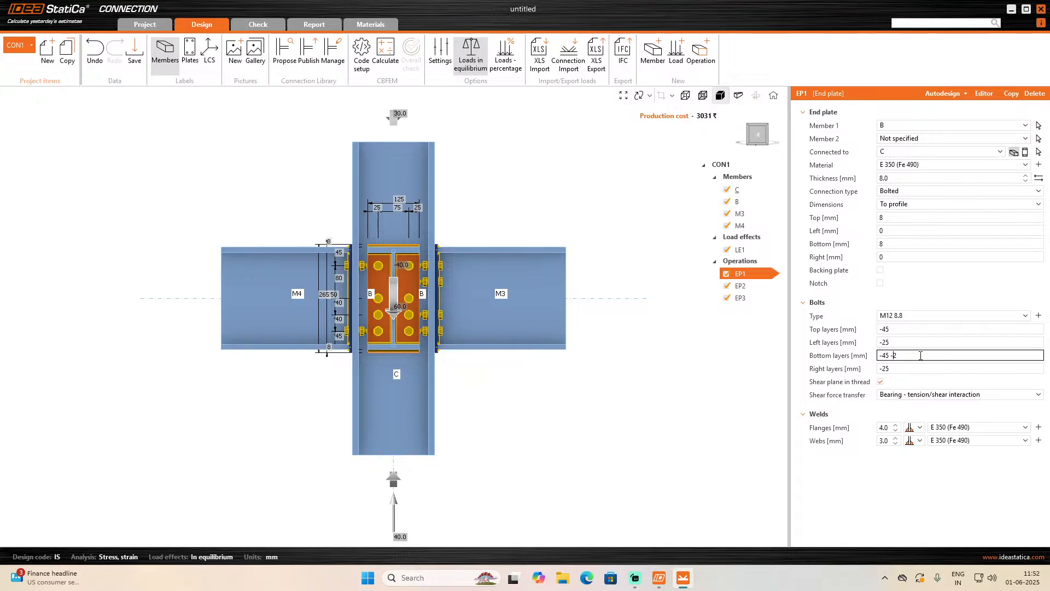
{"action": "key", "text": "Tab"}
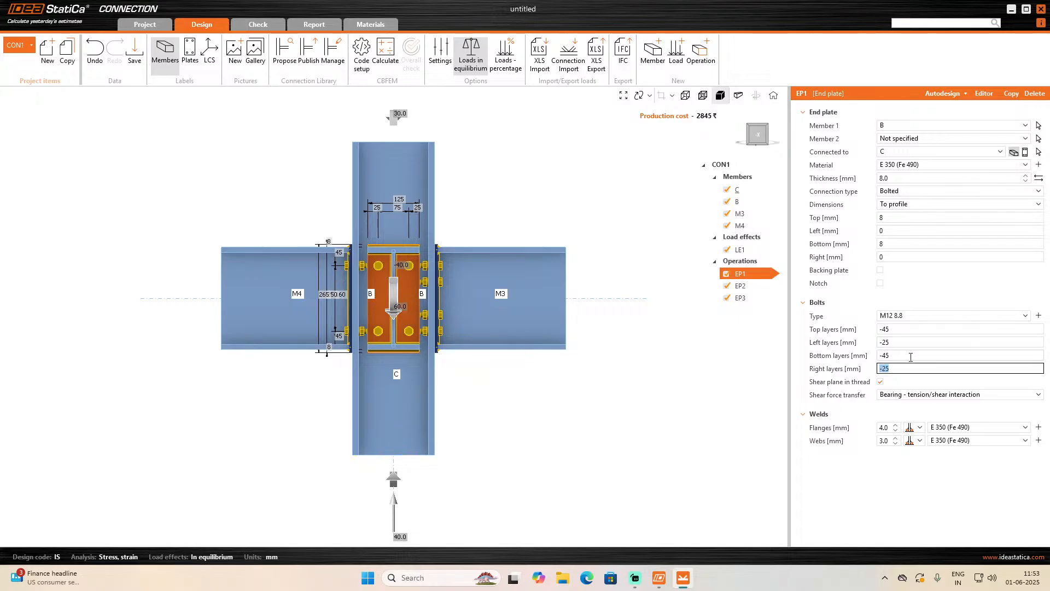
- Set the left bolt layers of the M4 end plate (EP2) to -25 mm
{"action": "left_click", "coordinate": [768, 137]}
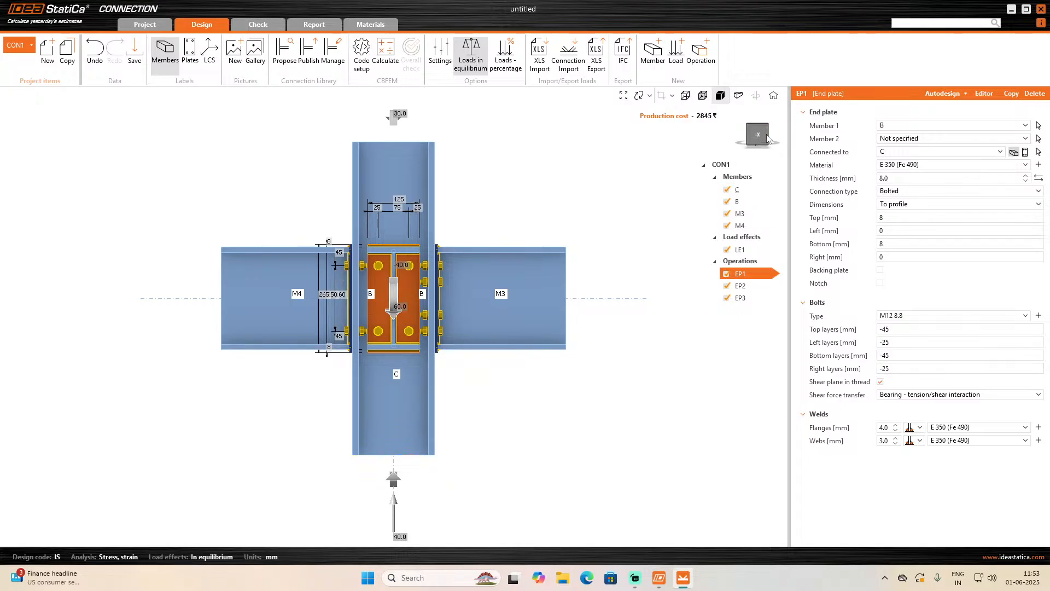
{"action": "left_click", "coordinate": [767, 135]}
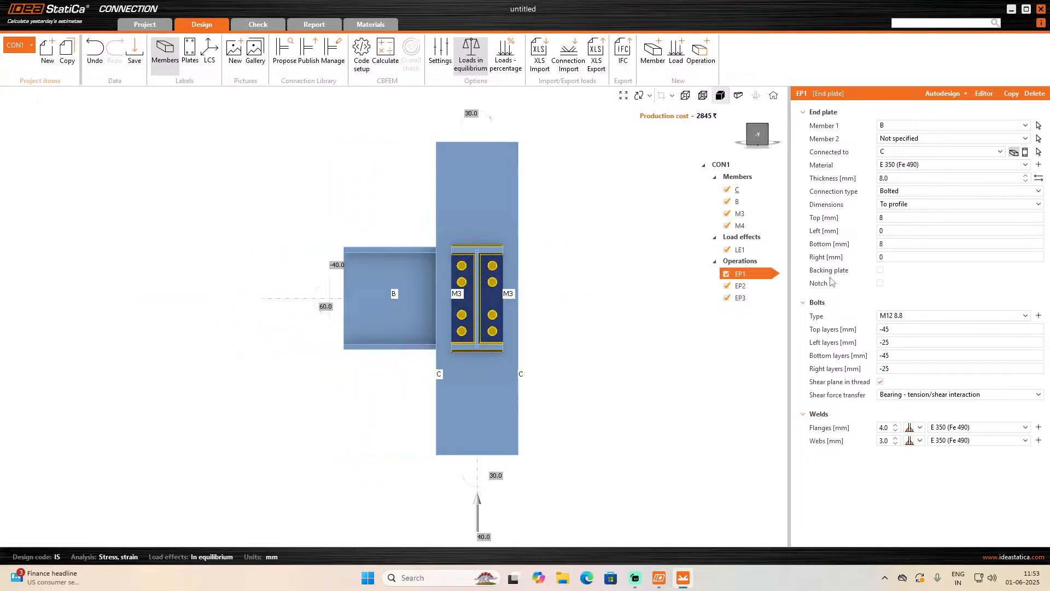
{"action": "left_click", "coordinate": [738, 285]}
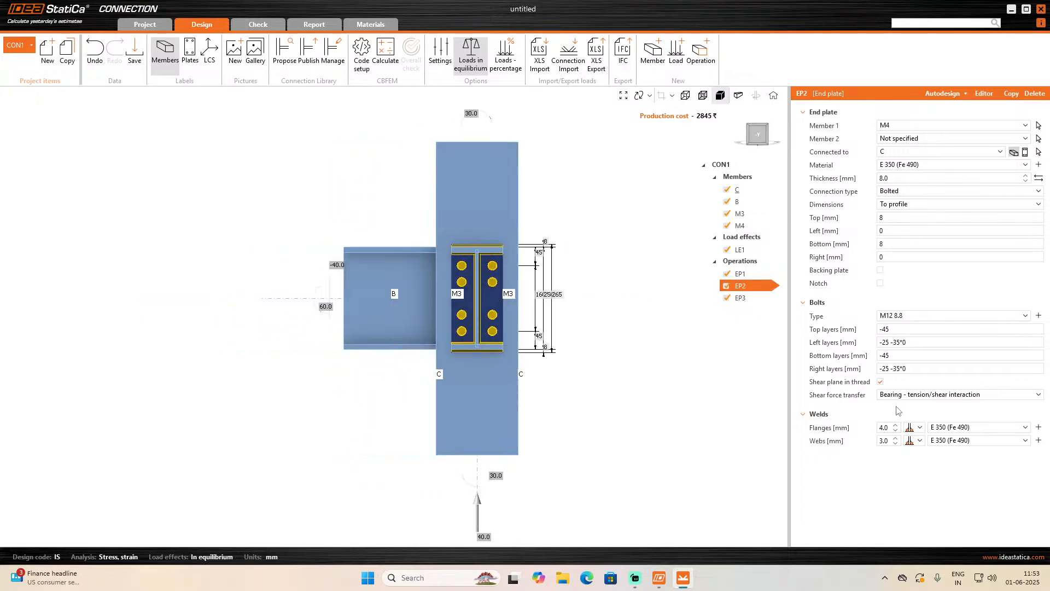
{"action": "left_click", "coordinate": [914, 343]}
{"action": "left_click", "coordinate": [915, 343]}
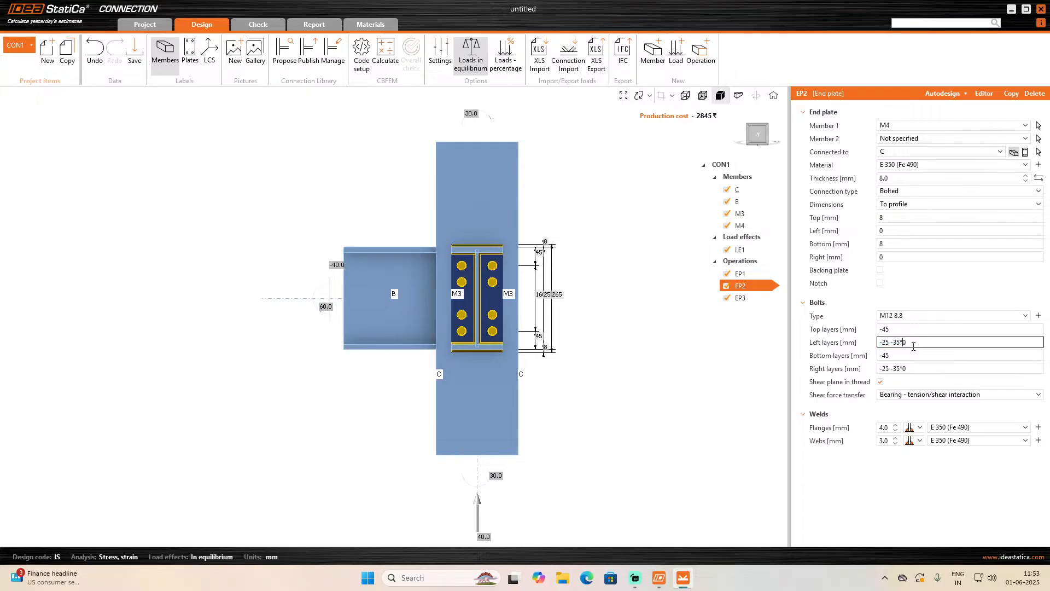
{"action": "key", "text": "BackSpace"}
{"action": "key", "text": "BackSpace"}
{"action": "key", "text": "BackSpace"}
{"action": "key", "text": "BackSpace"}
- Set the right bolt layers of the M4 end plate to -25 mm
{"action": "double_click", "coordinate": [918, 368]}
{"action": "key", "text": "BackSpace"}
{"action": "key", "text": "BackSpace"}
{"action": "key", "text": "BackSpace"}
{"action": "key", "text": "BackSpace"}
{"action": "key", "text": "BackSpace"}
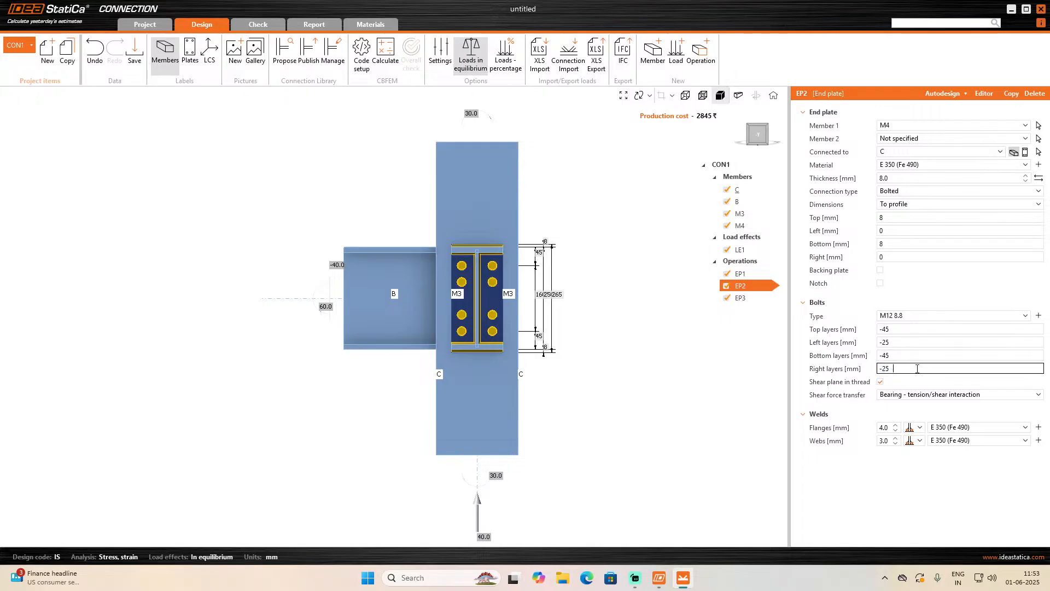
- For the M3 end plate (EP3), set the top bolt layers to -45 mm and the left layers to -25 mm
{"action": "key", "text": "Return"}
{"action": "left_click", "coordinate": [900, 368]}
{"action": "left_click", "coordinate": [761, 300]}
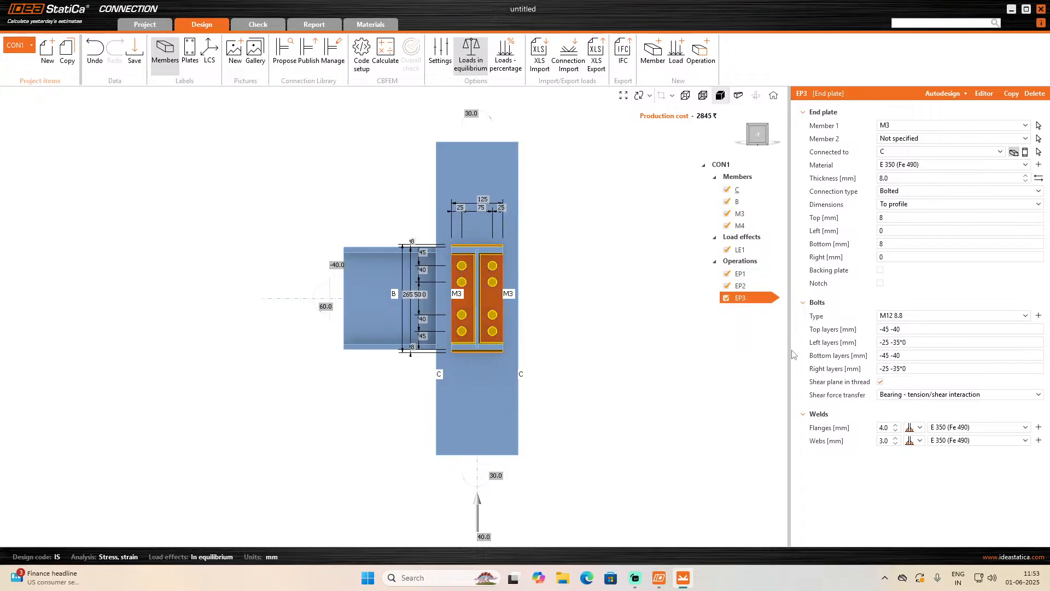
{"action": "left_click", "coordinate": [923, 331]}
{"action": "left_click", "coordinate": [923, 331]}
{"action": "key", "text": "BackSpace"}
{"action": "key", "text": "BackSpace"}
{"action": "key", "text": "BackSpace"}
{"action": "key", "text": "BackSpace"}
{"action": "left_click", "coordinate": [919, 345]}
{"action": "left_click", "coordinate": [919, 344]}
{"action": "key", "text": "BackSpace"}
{"action": "key", "text": "BackSpace"}
{"action": "key", "text": "BackSpace"}
- Set the bottom bolt layers of the M3 end plate to -45 mm and its right layers to -25 mm
{"action": "left_click", "coordinate": [910, 356]}
{"action": "left_click", "coordinate": [910, 356]}
{"action": "key", "text": "BackSpace"}
{"action": "key", "text": "BackSpace"}
{"action": "key", "text": "BackSpace"}
{"action": "key", "text": "BackSpace"}
{"action": "key", "text": "BackSpace"}
{"action": "left_click", "coordinate": [916, 370]}
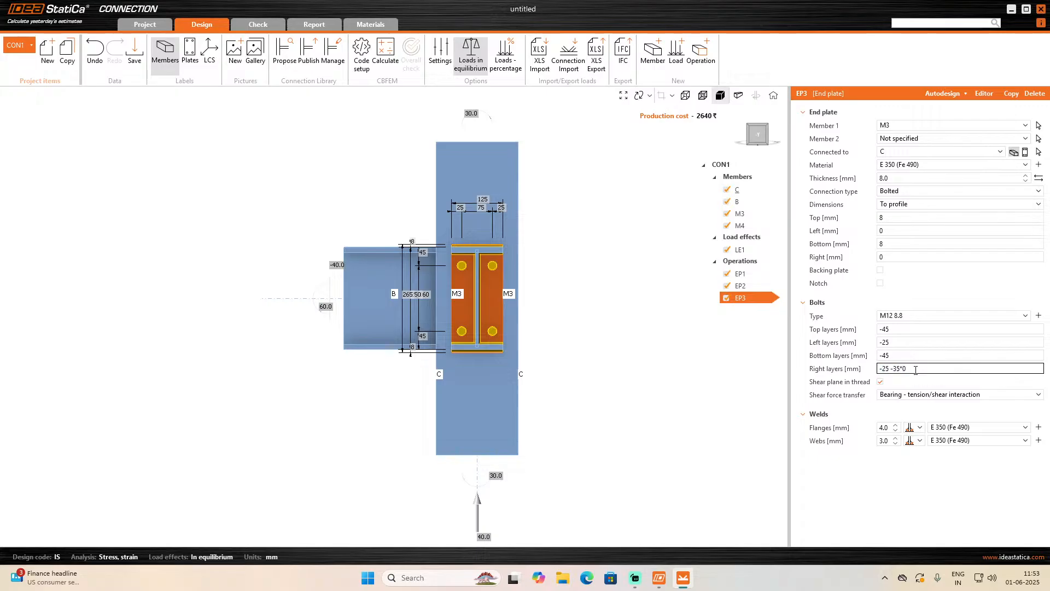
{"action": "key", "text": "BackSpace"}
{"action": "key", "text": "BackSpace"}
{"action": "key", "text": "BackSpace"}
{"action": "key", "text": "BackSpace"}
{"action": "key", "text": "BackSpace"}
{"action": "key", "text": "Tab"}
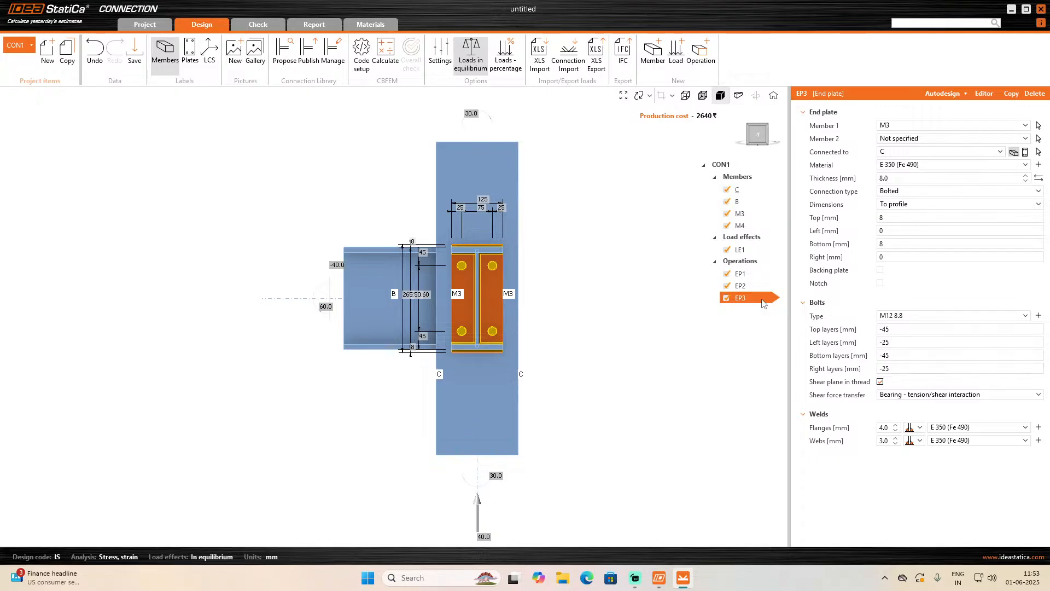
- In load effect LE1, set the vertical shear force Vz to -50 kN for M3 and -60 kN for M4
{"action": "left_click", "coordinate": [747, 129]}
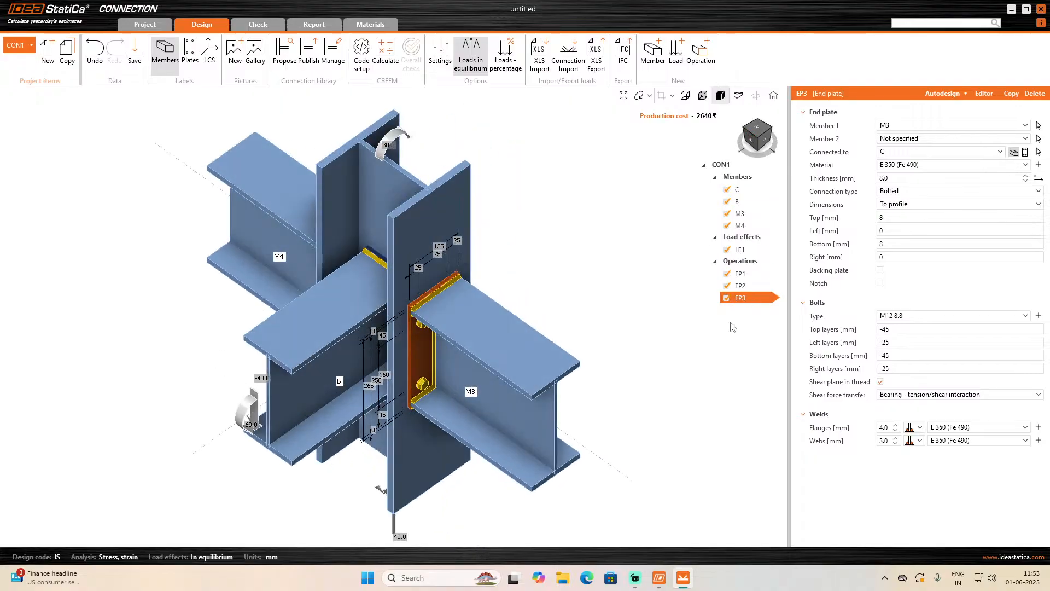
{"action": "left_click", "coordinate": [739, 250]}
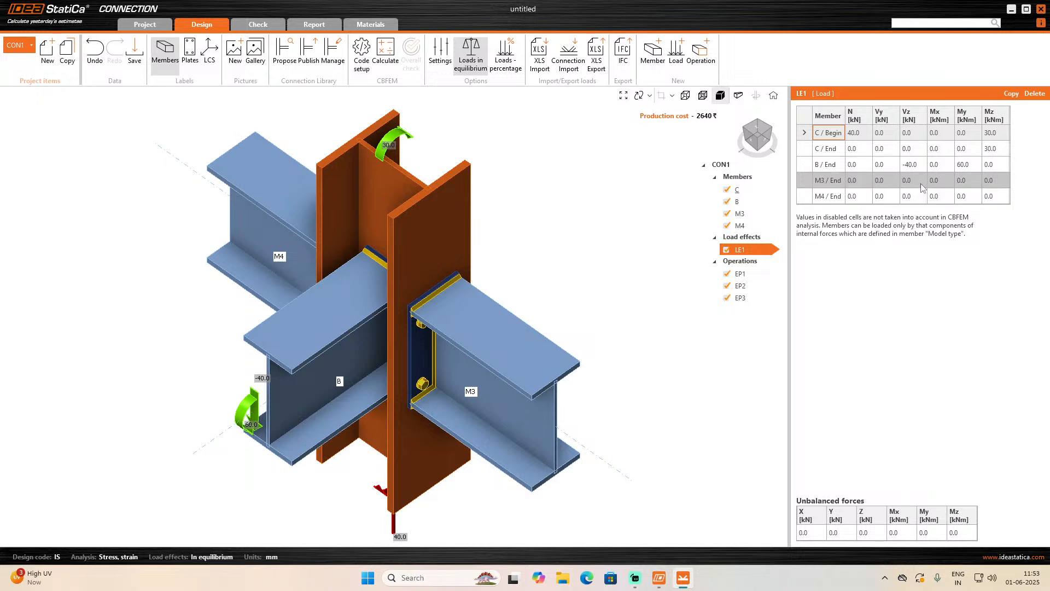
{"action": "left_click", "coordinate": [907, 186]}
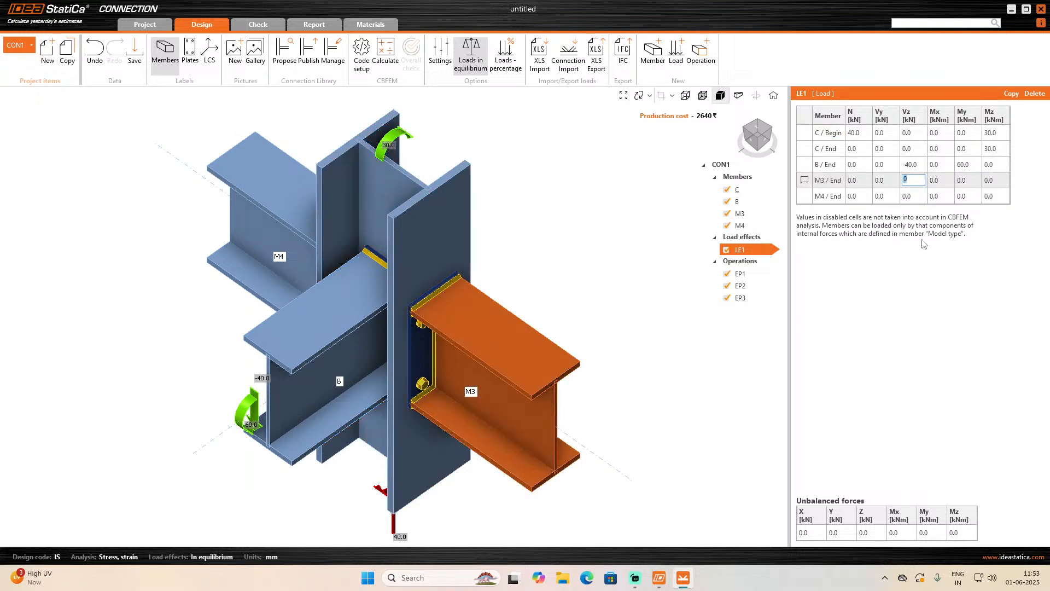
{"action": "type", "text": "5"}
{"action": "type", "text": "-50"}
{"action": "left_click", "coordinate": [913, 196]}
{"action": "type", "text": "-60"}
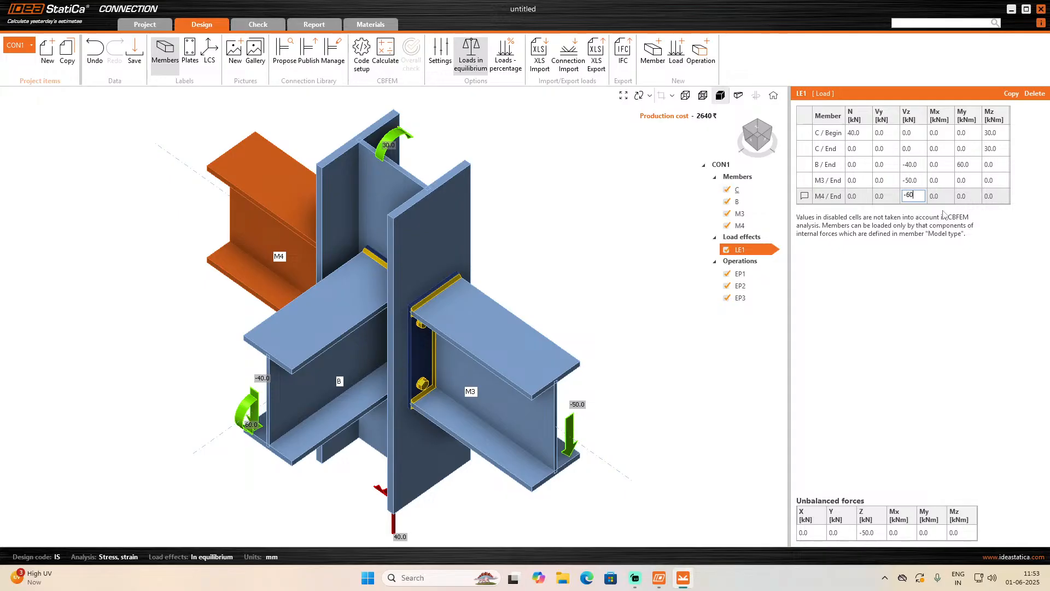
- Set the Mz moments in LE1 to 15 kNm for B, 25 kNm for M3 and 20 kNm for M4
{"action": "left_click", "coordinate": [996, 166]}
{"action": "type", "text": "15"}
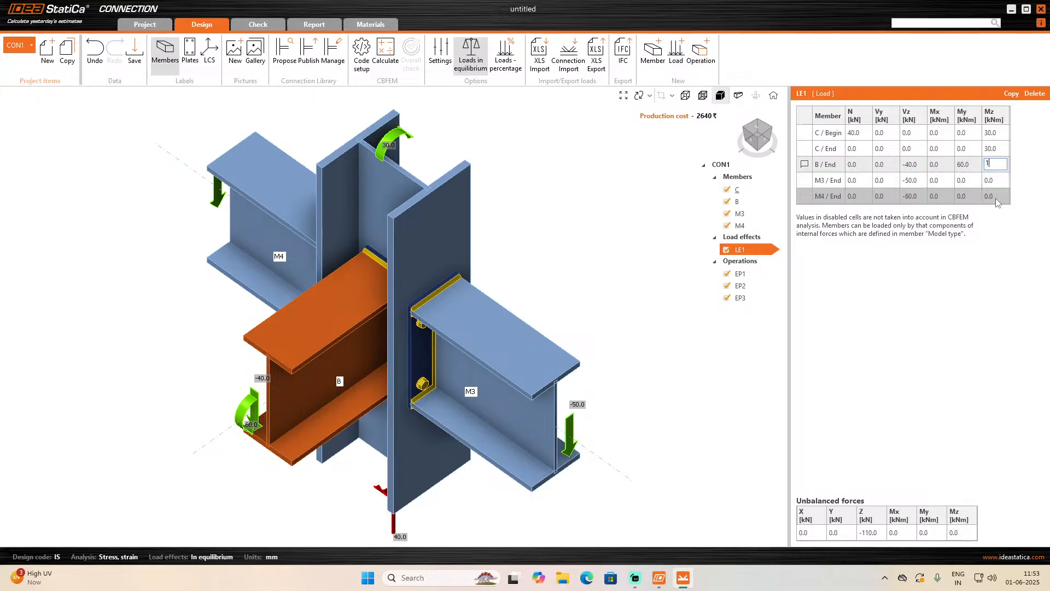
{"action": "left_click", "coordinate": [996, 182]}
{"action": "type", "text": "25"}
{"action": "left_click", "coordinate": [996, 197]}
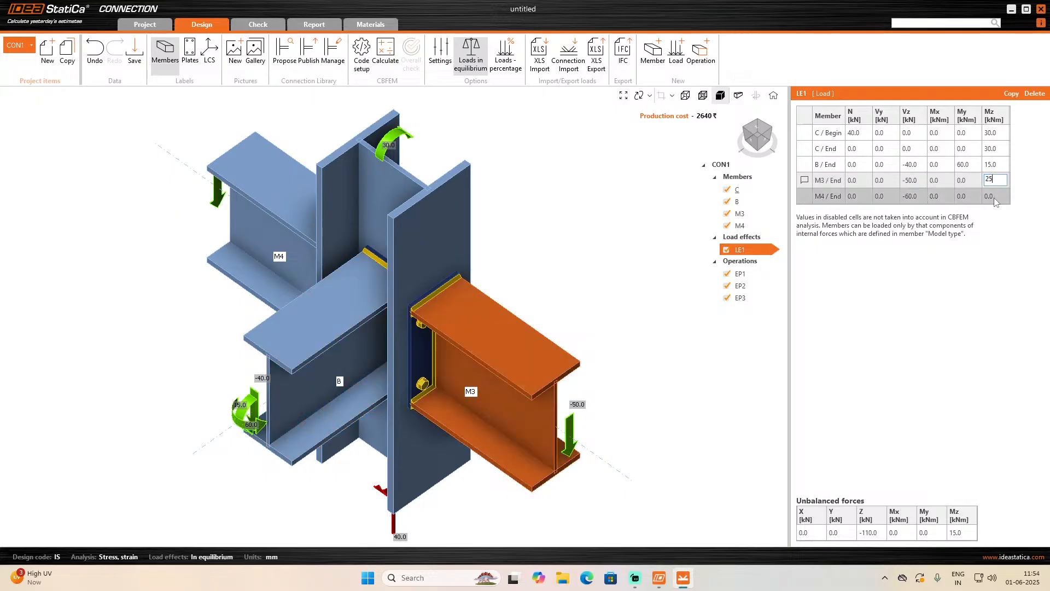
{"action": "type", "text": "20"}
{"action": "key", "text": "Return"}
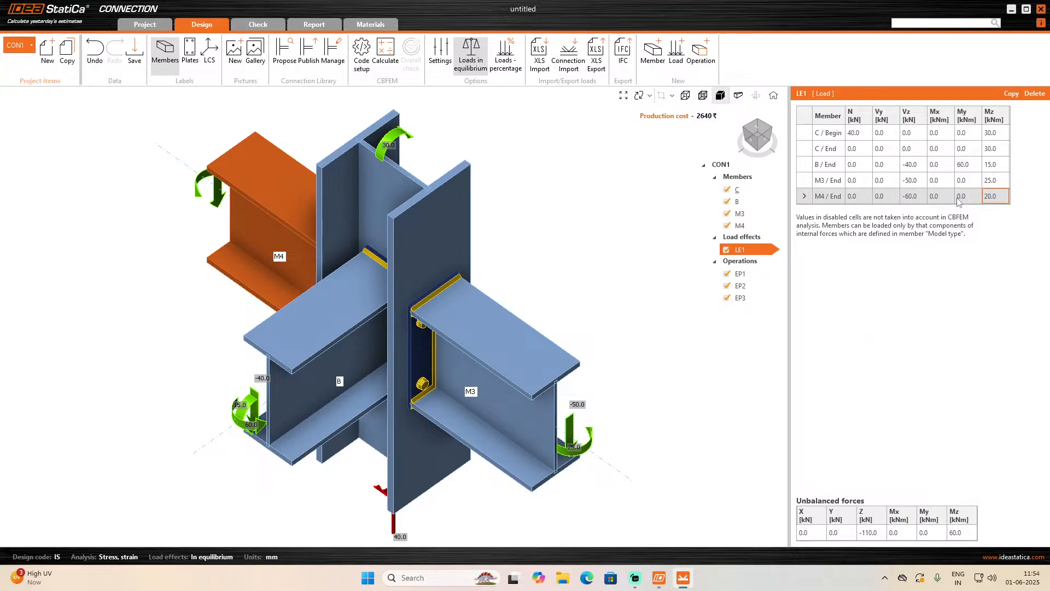
- Set the My moments in LE1 to 55 kNm for M3 and 60 kNm for M4
{"action": "left_click", "coordinate": [965, 180]}
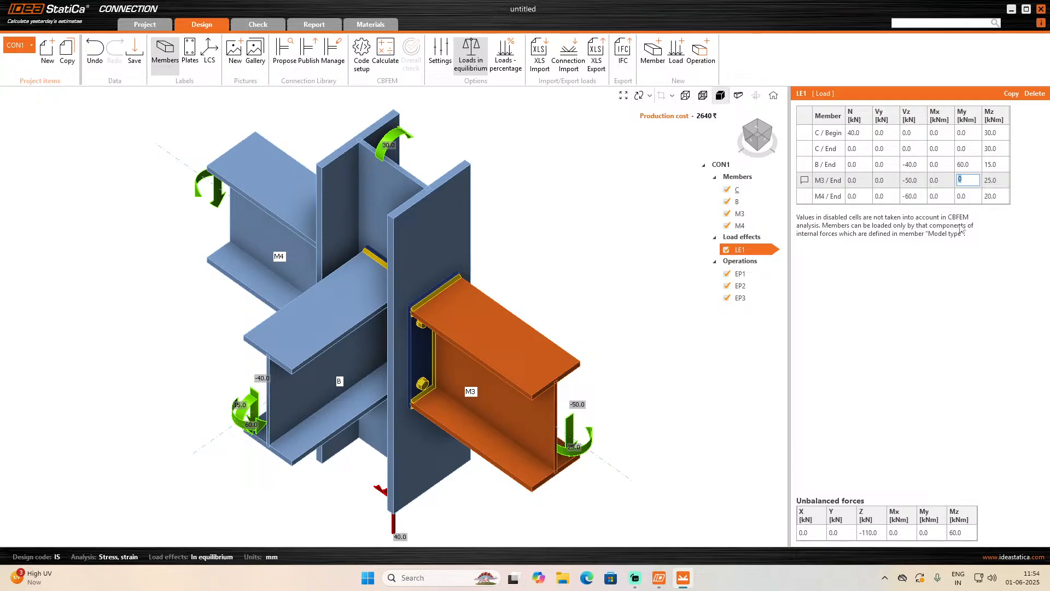
{"action": "type", "text": "55"}
{"action": "key", "text": "Return"}
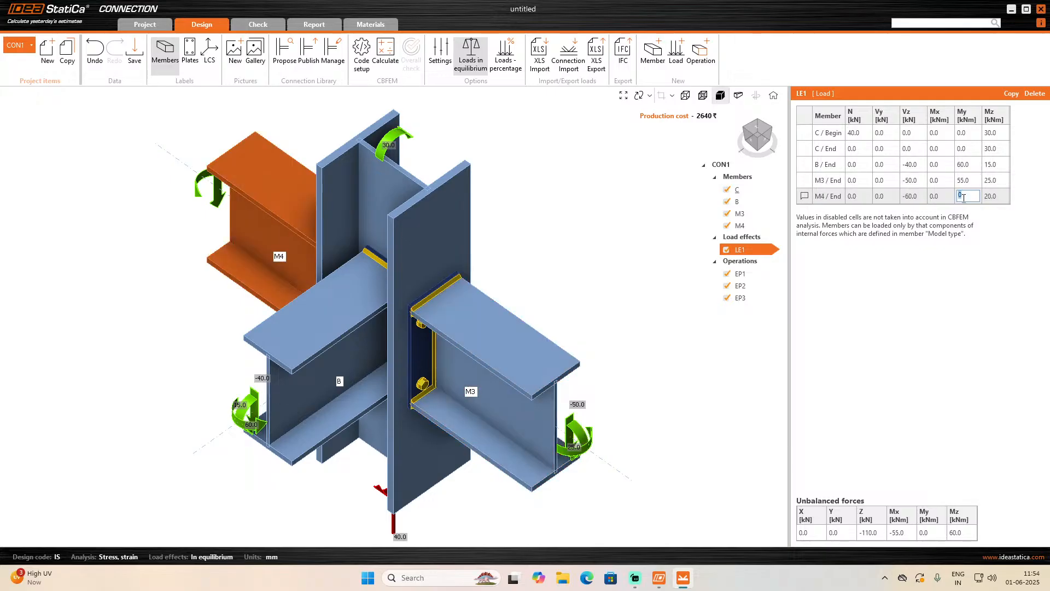
{"action": "type", "text": "60"}
{"action": "key", "text": "Tab"}
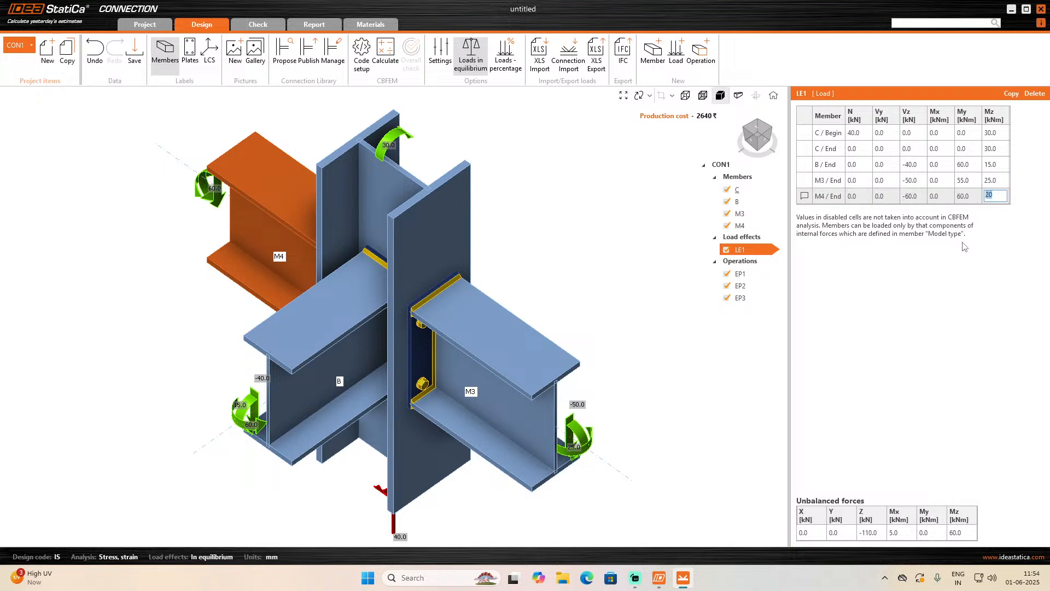
- Review the properties of beams M4 and M3 and calculate the connection
{"action": "scroll", "coordinate": [523, 374], "scroll_direction": "down", "scroll_amount": 2}
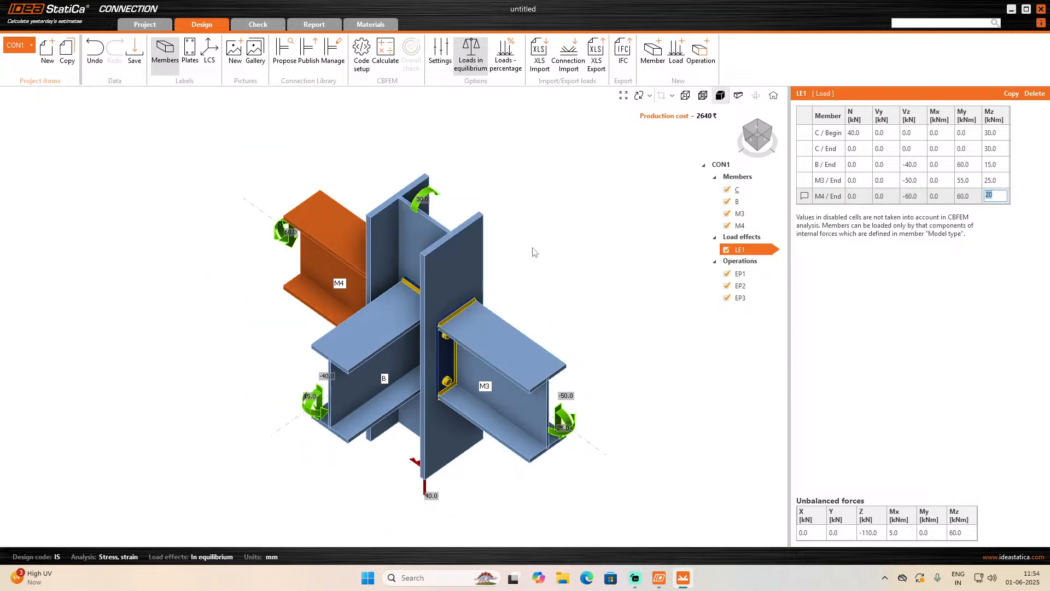
{"action": "left_click", "coordinate": [738, 227]}
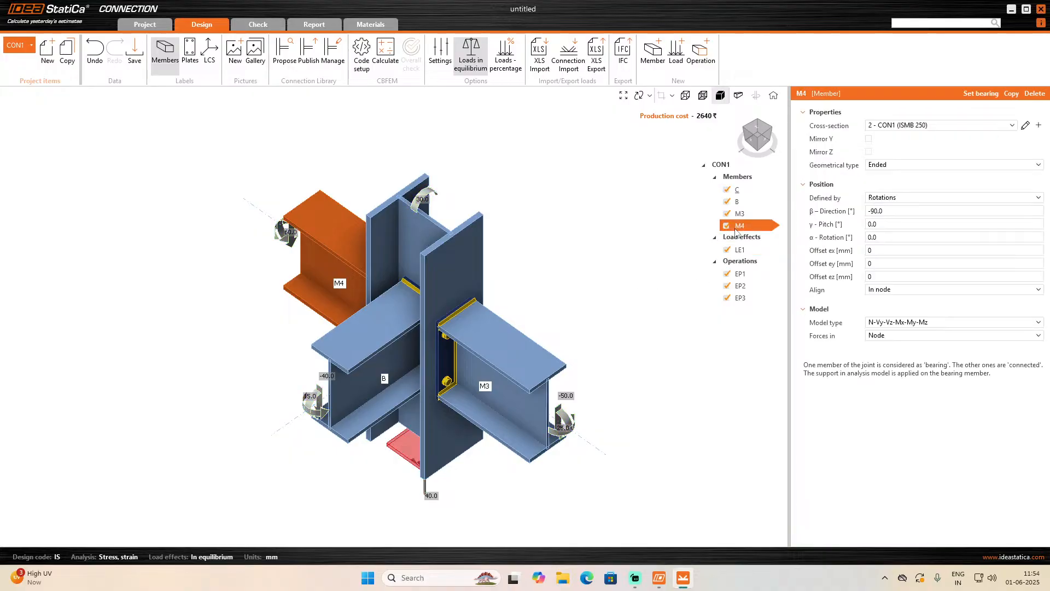
{"action": "left_click", "coordinate": [754, 214]}
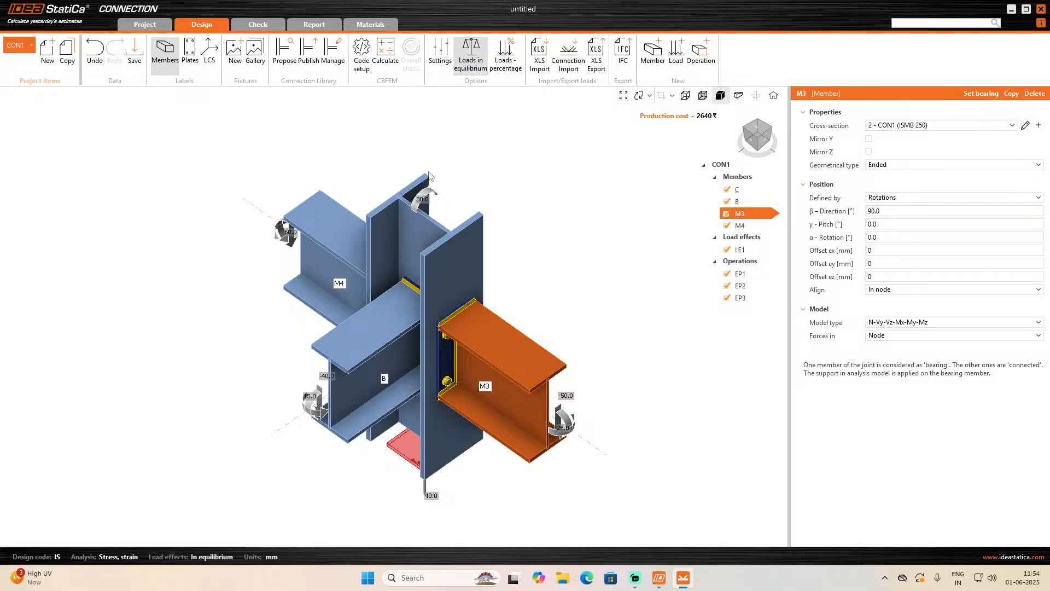
{"action": "left_click", "coordinate": [385, 61]}
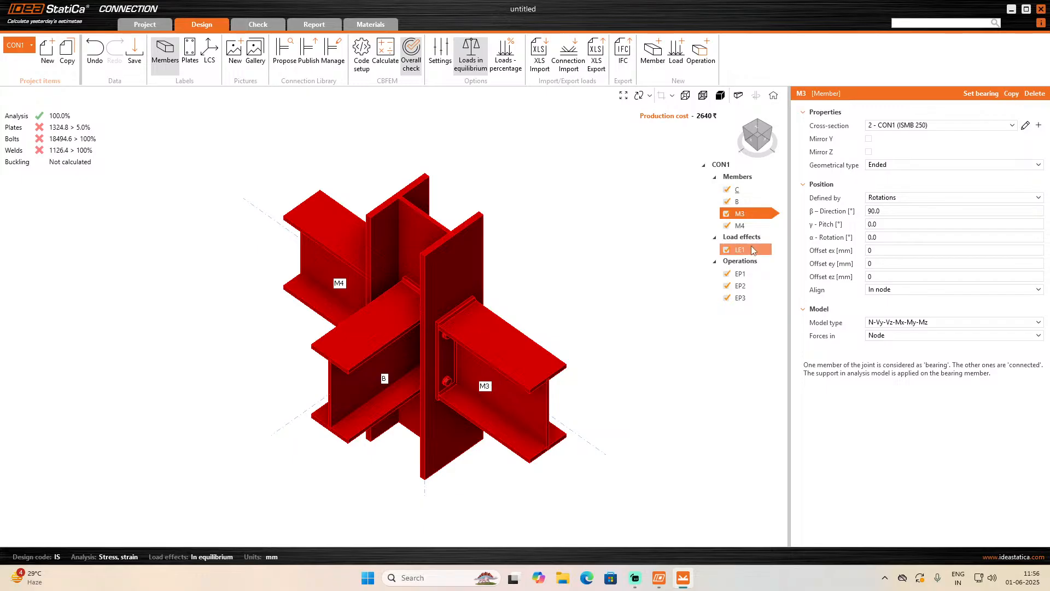
- Set the thickness of beam B's end plate (EP1) to 18 mm
{"action": "left_click", "coordinate": [757, 276]}
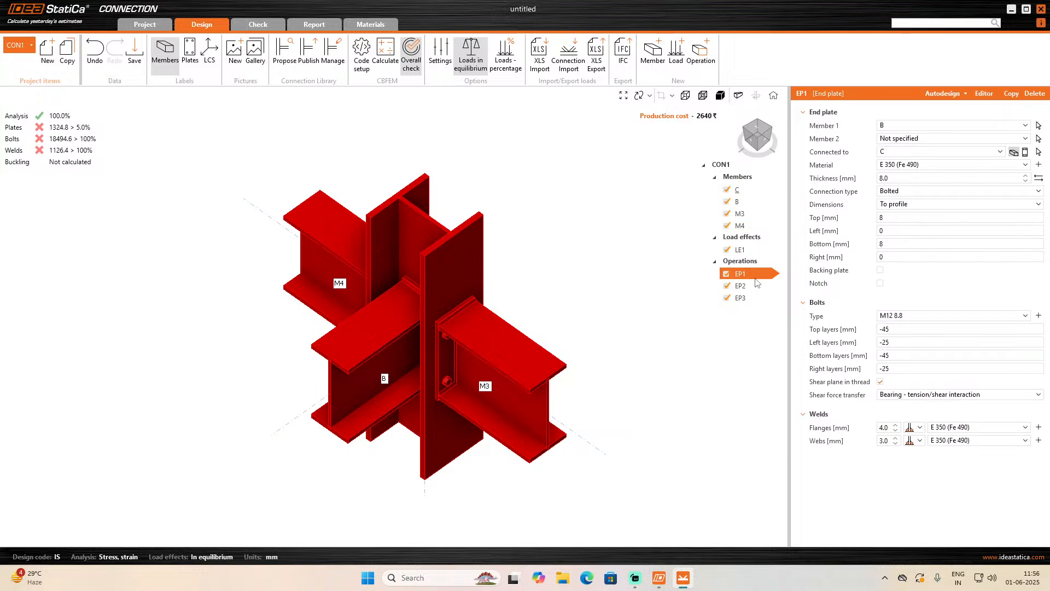
{"action": "left_click", "coordinate": [900, 177]}
{"action": "type", "text": "18"}
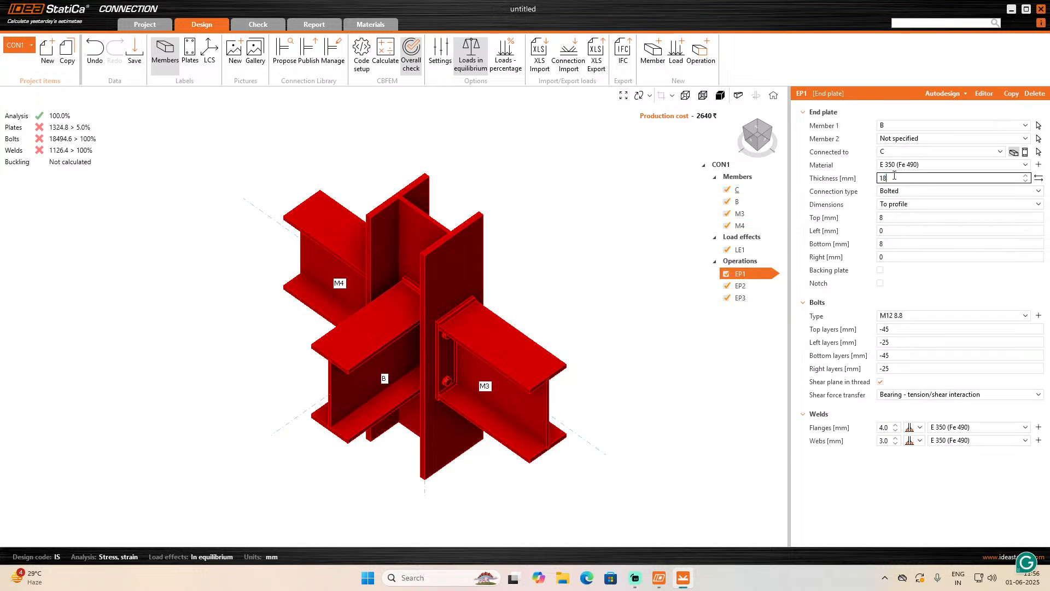
{"action": "key", "text": "Tab"}
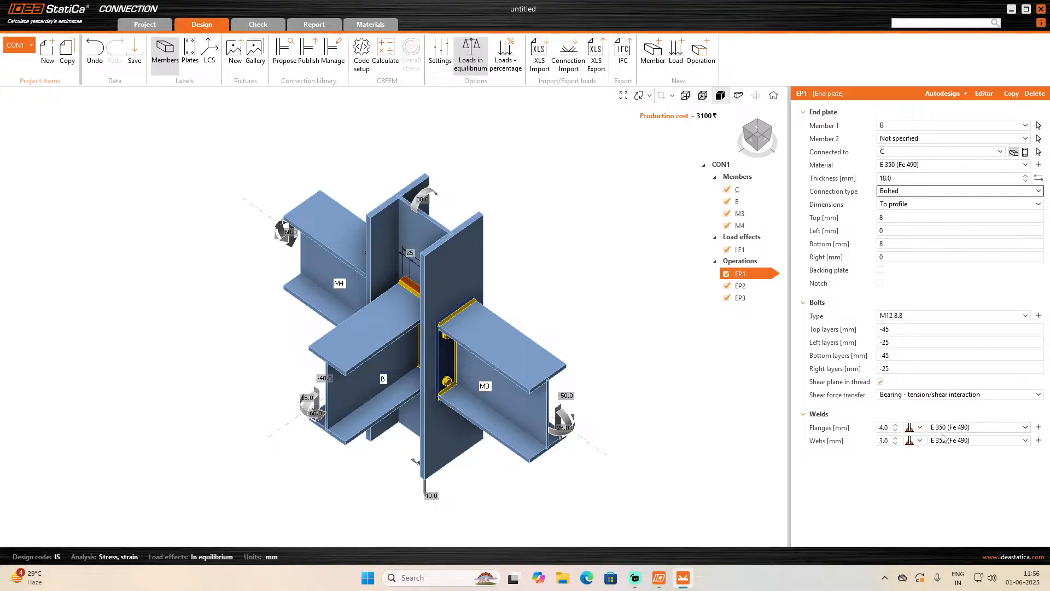
- Give beam B's end plate 8 mm flange welds and 6 mm web welds, and assign it the M16 8.8 bolt assembly
{"action": "left_click", "coordinate": [892, 432]}
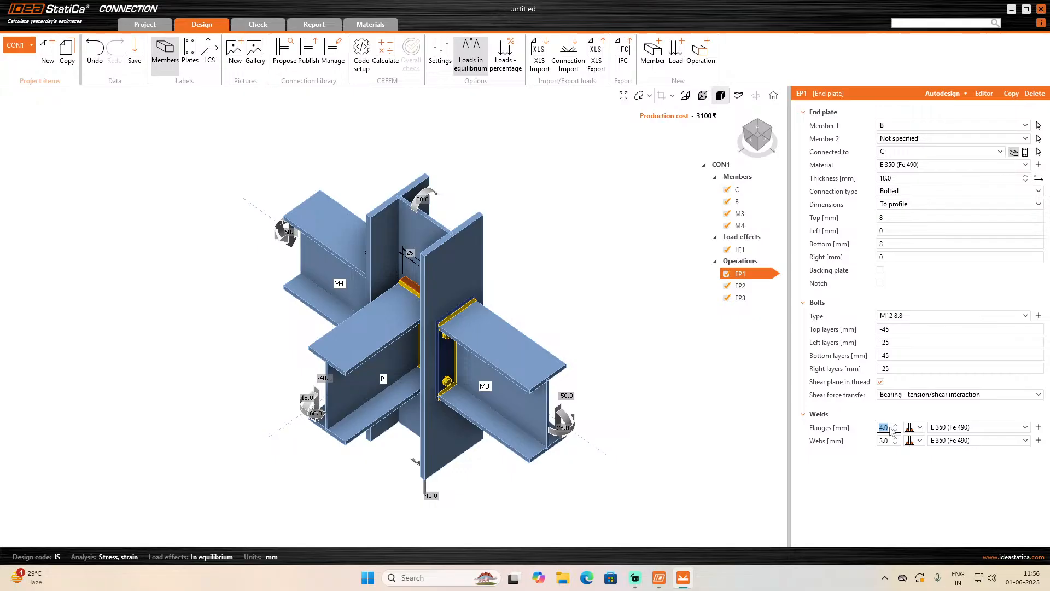
{"action": "type", "text": "8"}
{"action": "key", "text": "Return"}
{"action": "type", "text": "6"}
{"action": "key", "text": "Return"}
{"action": "left_click", "coordinate": [1038, 315]}
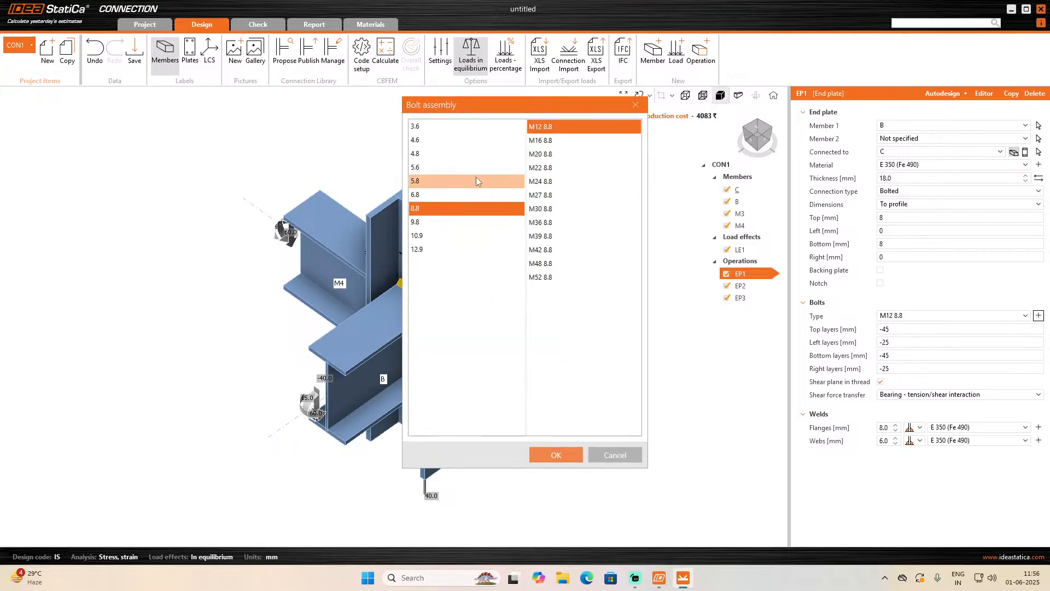
{"action": "left_click", "coordinate": [563, 452]}
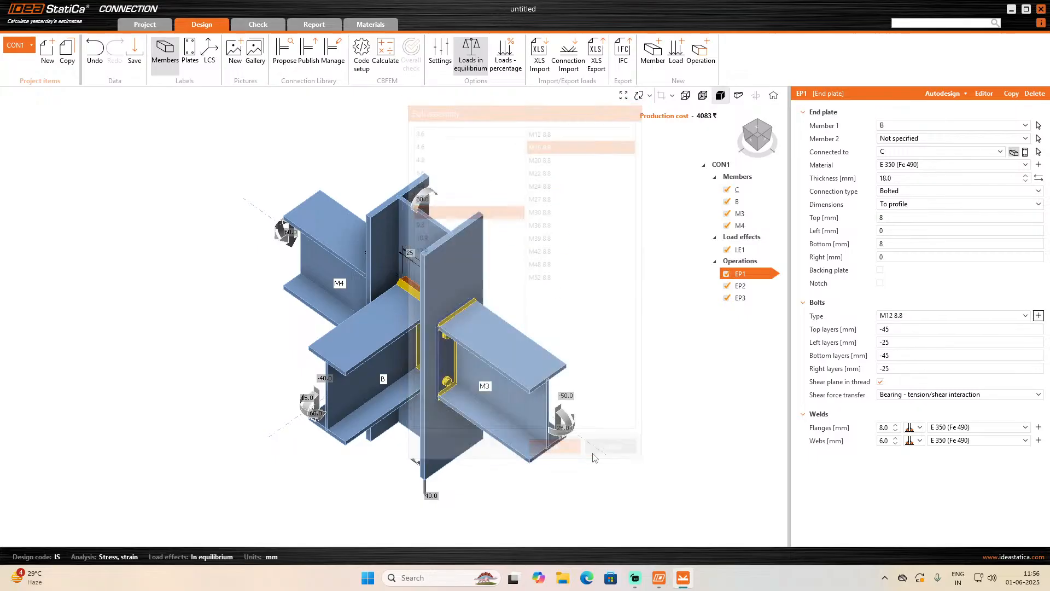
- Set the thickness of the M4 end plate (EP2) to 18 mm
{"action": "left_click", "coordinate": [740, 285]}
{"action": "double_click", "coordinate": [900, 179]}
{"action": "type", "text": "18"}
{"action": "key", "text": "Tab"}
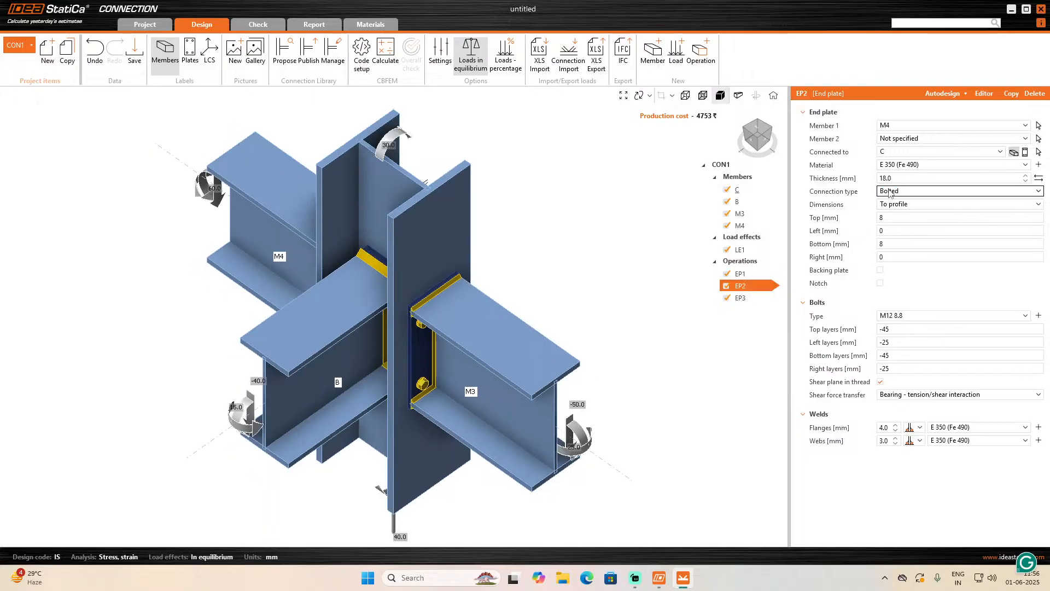
- Set the M4 end plate's flange welds to 8 mm and its web welds to 6 mm
{"action": "double_click", "coordinate": [888, 428]}
{"action": "type", "text": "8"}
{"action": "key", "text": "Tab"}
{"action": "type", "text": "6"}
{"action": "key", "text": "Tab"}
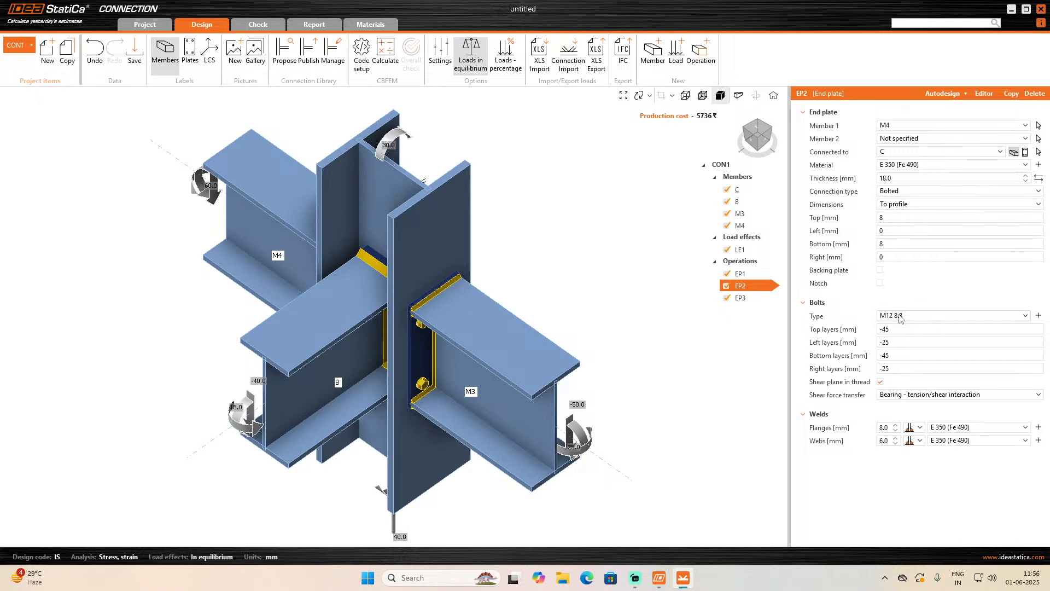
- Set the thickness of the M3 end plate (EP3) to 18 mm and its bolt type to M16 8.8
{"action": "left_click", "coordinate": [739, 298]}
{"action": "left_click", "coordinate": [900, 178]}
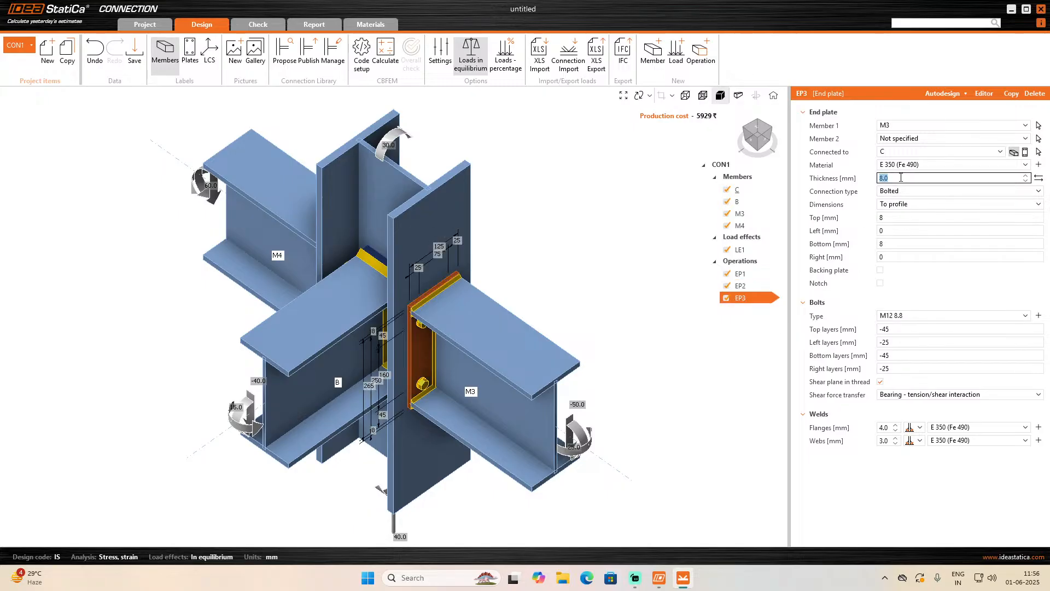
{"action": "type", "text": "41"}
{"action": "key", "text": "BackSpace"}
{"action": "key", "text": "BackSpace"}
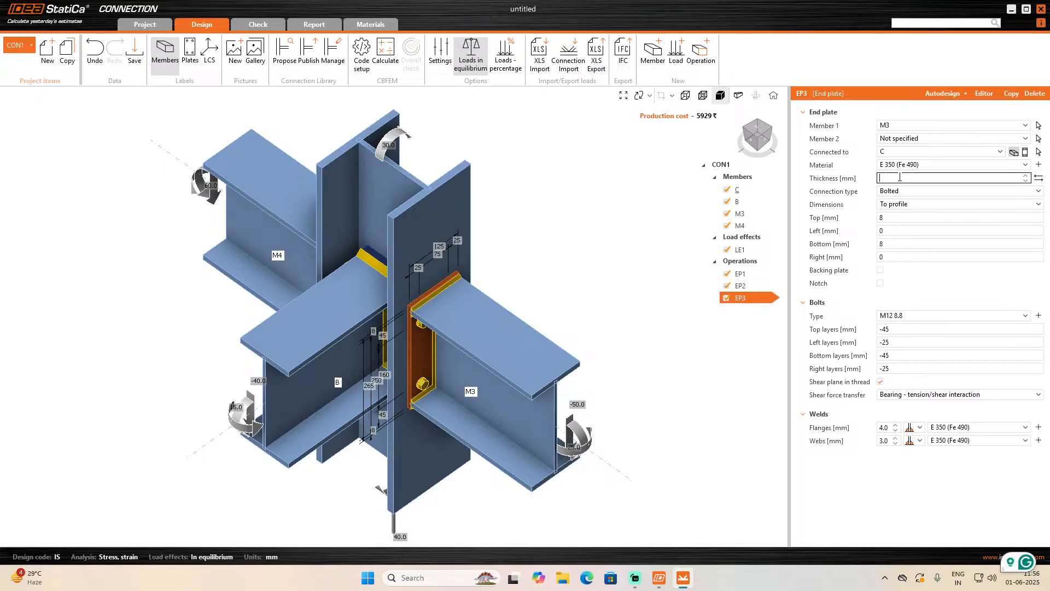
{"action": "type", "text": "18"}
{"action": "left_click", "coordinate": [911, 317]}
{"action": "left_click", "coordinate": [909, 343]}
- Set the M3 end plate's flange welds to 8 mm and web welds to 6 mm, and recalculate the connection
{"action": "double_click", "coordinate": [883, 428]}
{"action": "type", "text": "5"}
{"action": "key", "text": "Tab"}
{"action": "type", "text": "6"}
{"action": "key", "text": "Return"}
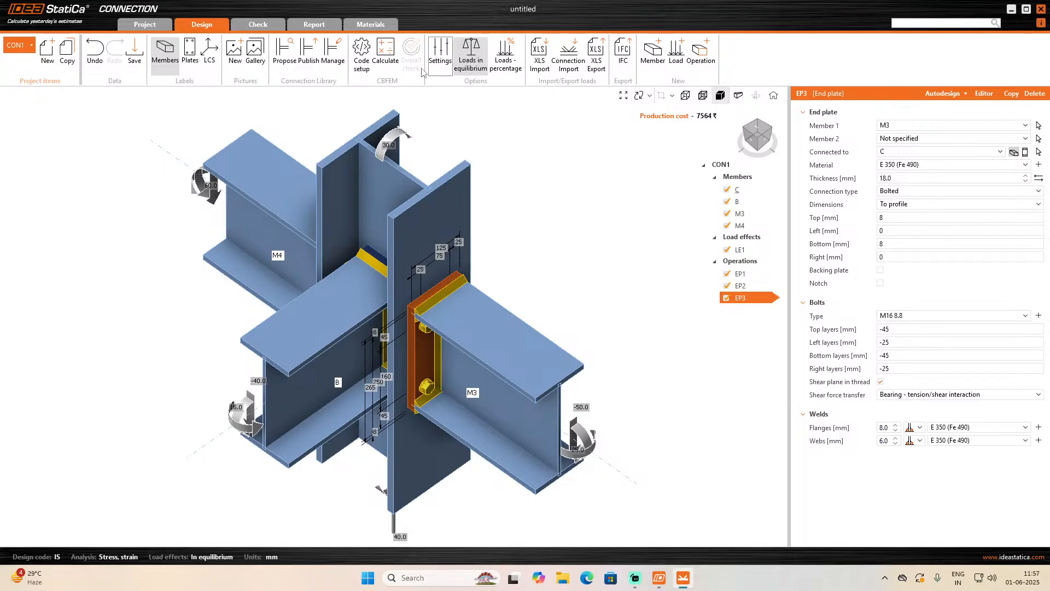
{"action": "left_click", "coordinate": [389, 57]}
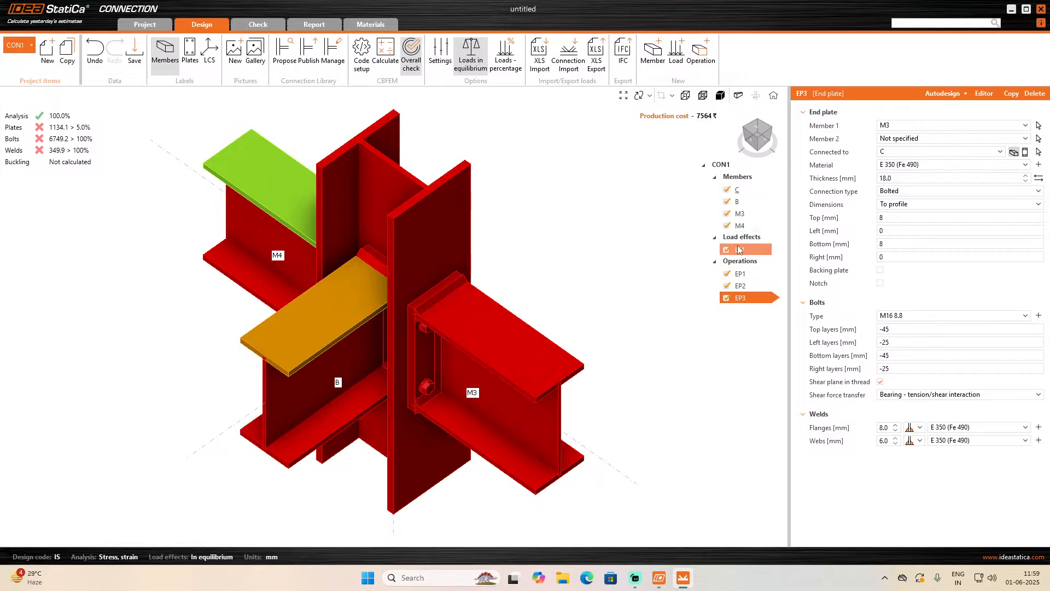
- In load effect LE1, set Vz to -30 kN for M3, -30 kN for M4 and -20 kN for B
{"action": "left_click", "coordinate": [740, 250]}
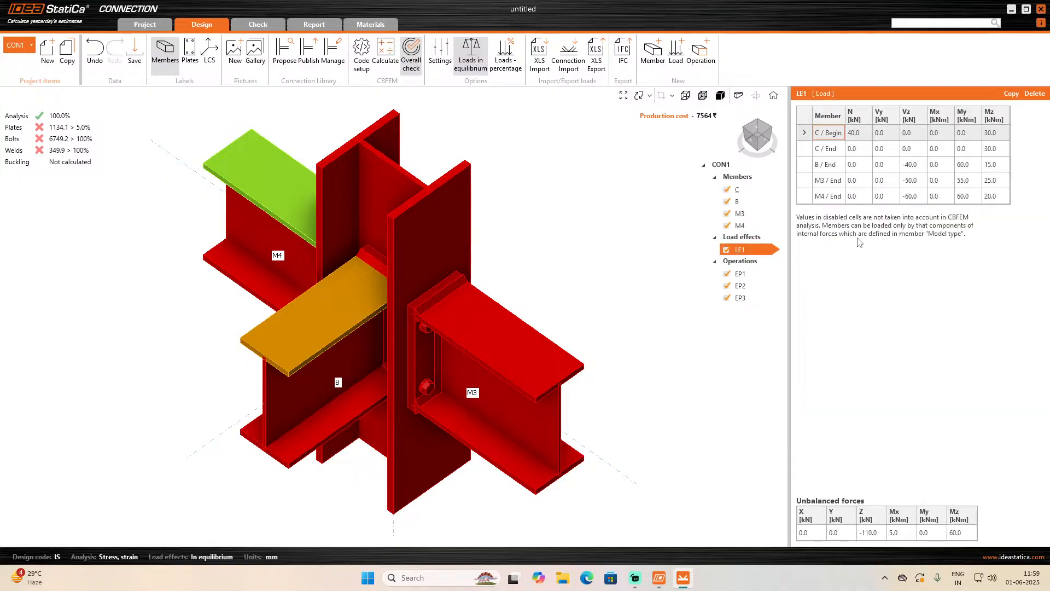
{"action": "left_click", "coordinate": [919, 179]}
{"action": "type", "text": "-30"}
{"action": "left_click", "coordinate": [914, 196]}
{"action": "type", "text": "-30"}
{"action": "left_click", "coordinate": [912, 164]}
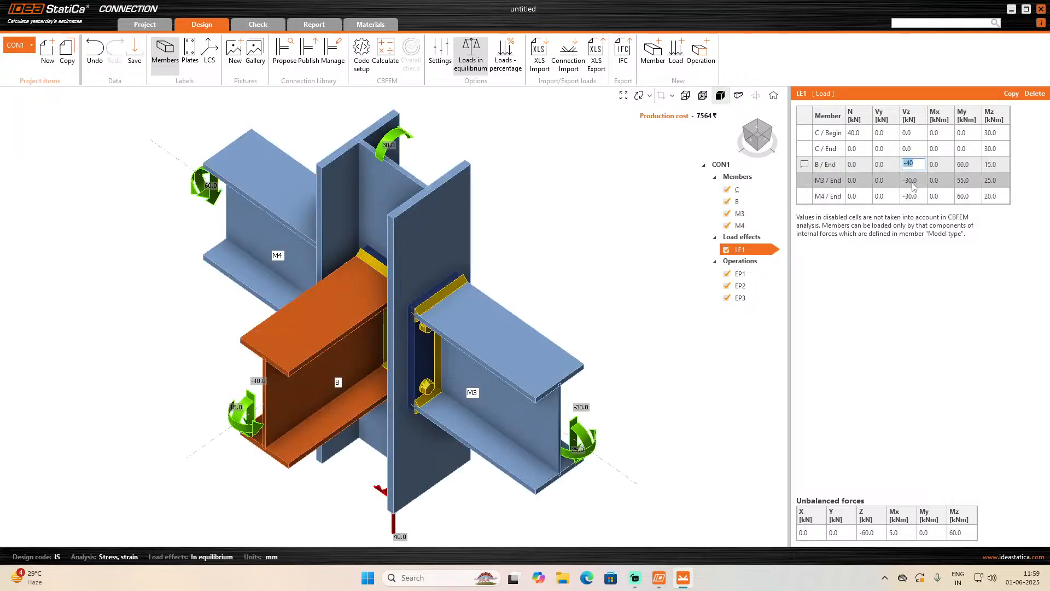
{"action": "type", "text": "-20"}
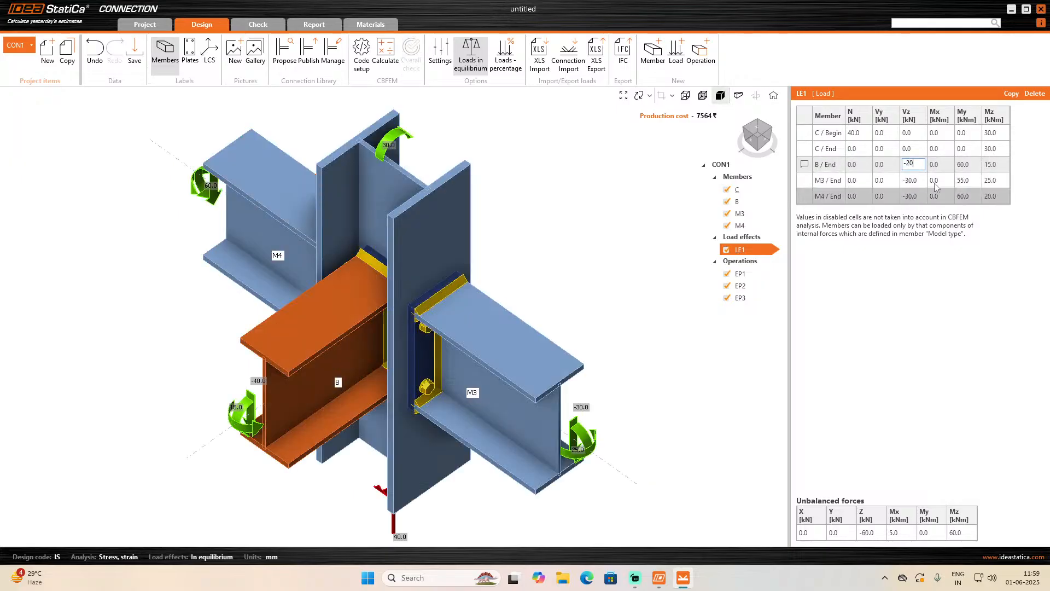
- Set the My moments in LE1 to 30 kNm for B, 25 kNm for M3 and 20 kNm for M4
{"action": "left_click", "coordinate": [969, 164]}
{"action": "type", "text": "30"}
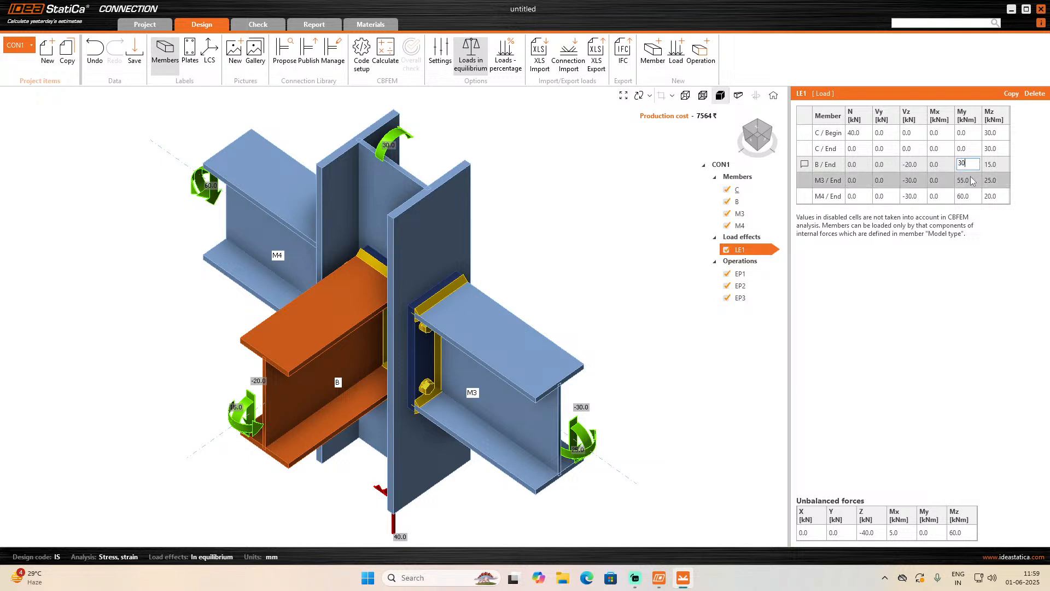
{"action": "left_click", "coordinate": [968, 180]}
{"action": "type", "text": "25"}
{"action": "left_click", "coordinate": [966, 196]}
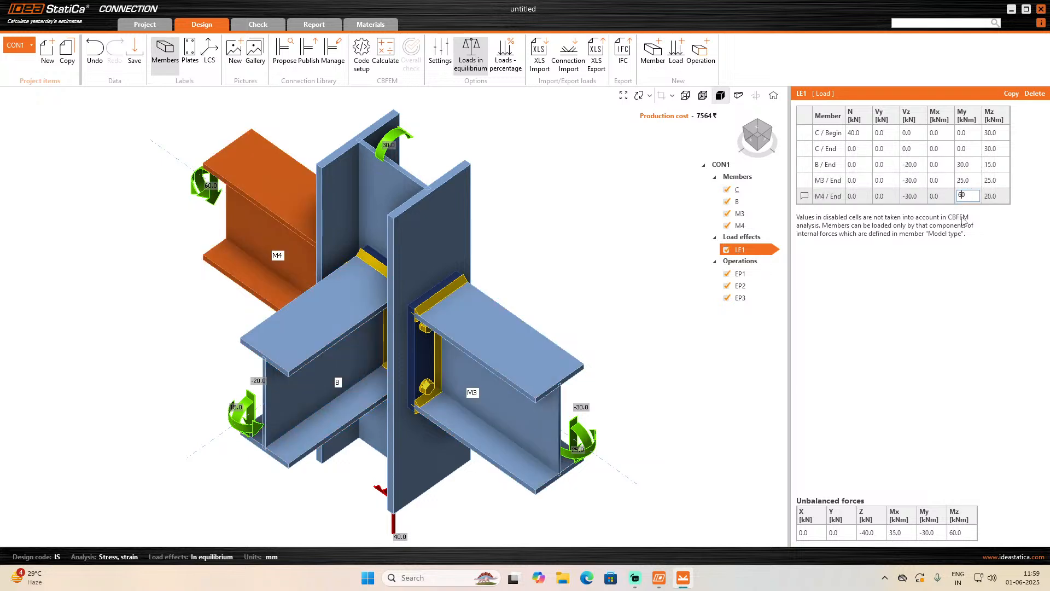
{"action": "type", "text": "20"}
{"action": "left_click", "coordinate": [994, 164]}
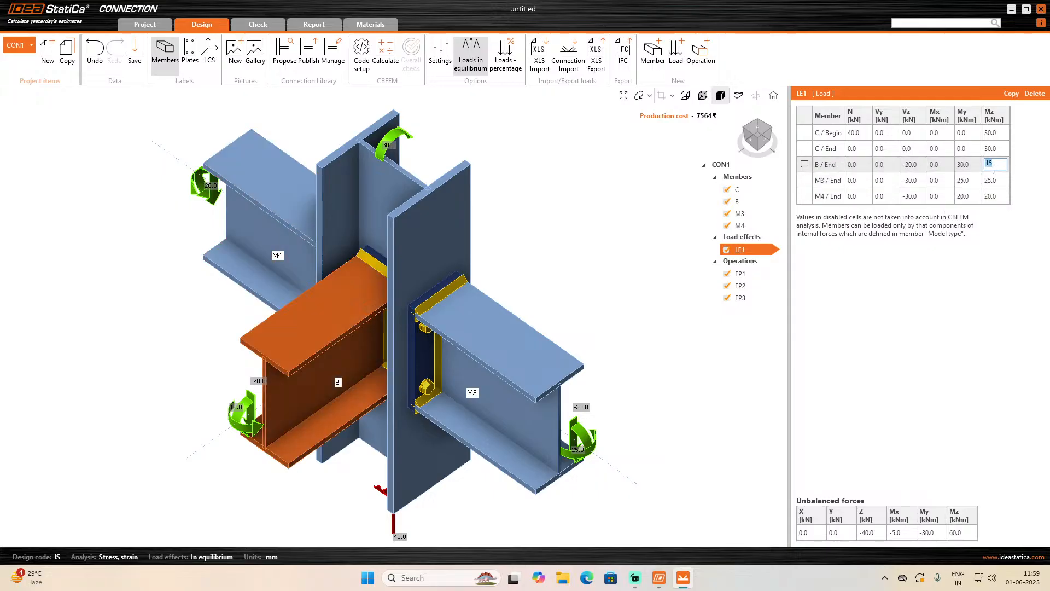
- Set the Mz moments in LE1 to 5 kNm for B, 8 kNm for M3 and 7 kNm for M4, and recalculate
{"action": "type", "text": "5"}
{"action": "left_click", "coordinate": [995, 181]}
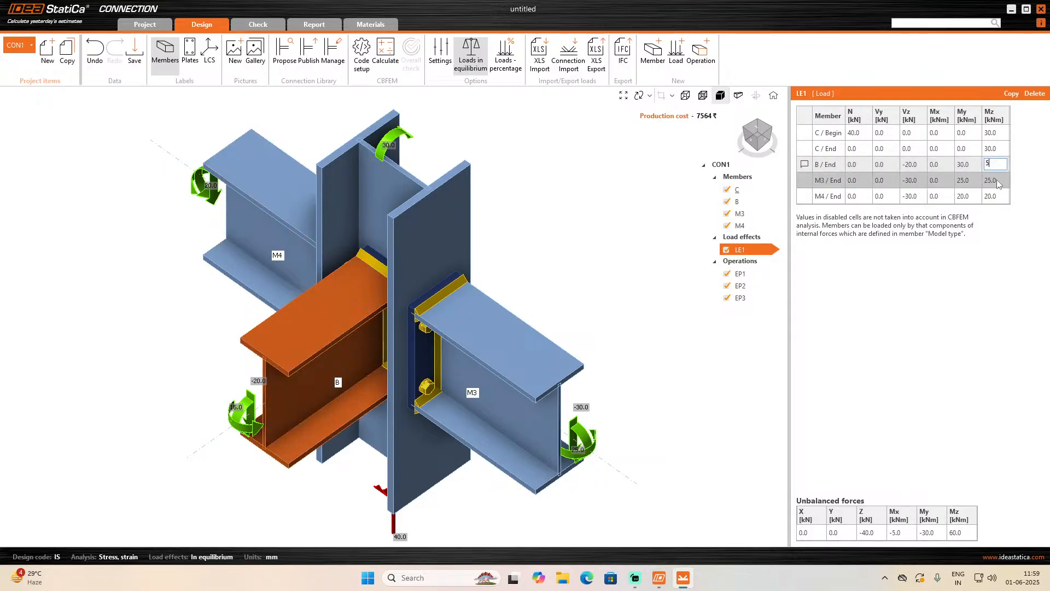
{"action": "type", "text": "8"}
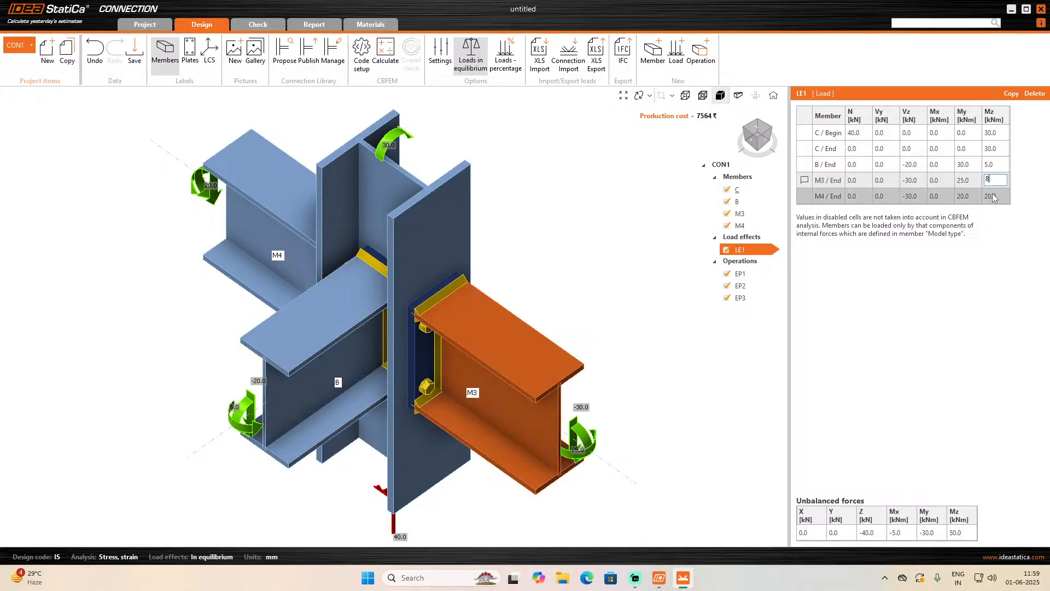
{"action": "left_click", "coordinate": [994, 196]}
{"action": "type", "text": "10"}
{"action": "key", "text": "Return"}
{"action": "left_click", "coordinate": [995, 196]}
{"action": "type", "text": "7"}
{"action": "key", "text": "Return"}
{"action": "left_click", "coordinate": [386, 69]}
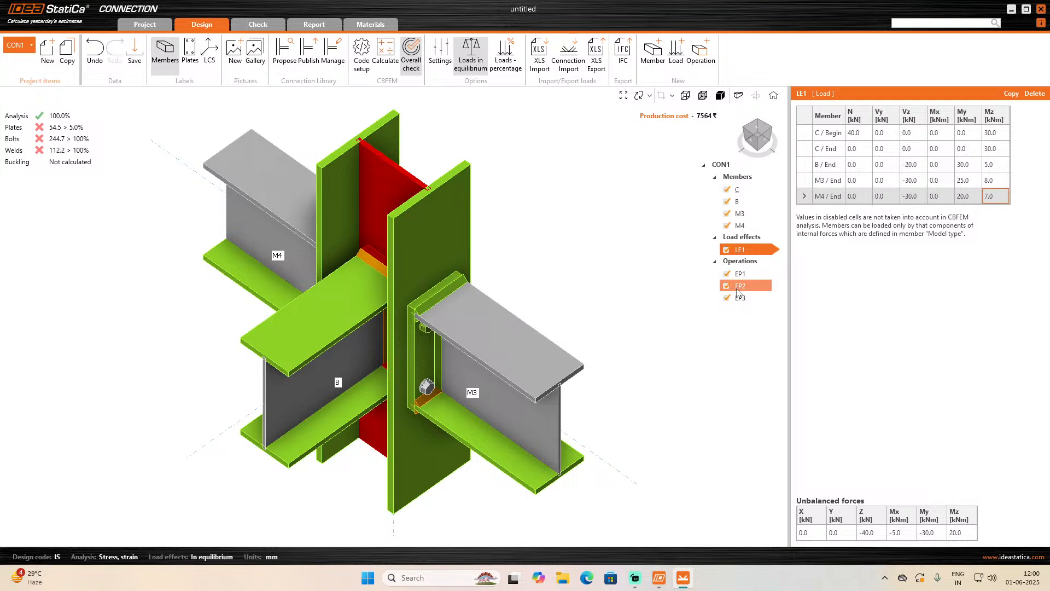
- Add a second top bolt row to the B end plate (EP1) by setting its top layers to -45 -50 mm
{"action": "left_click", "coordinate": [764, 142]}
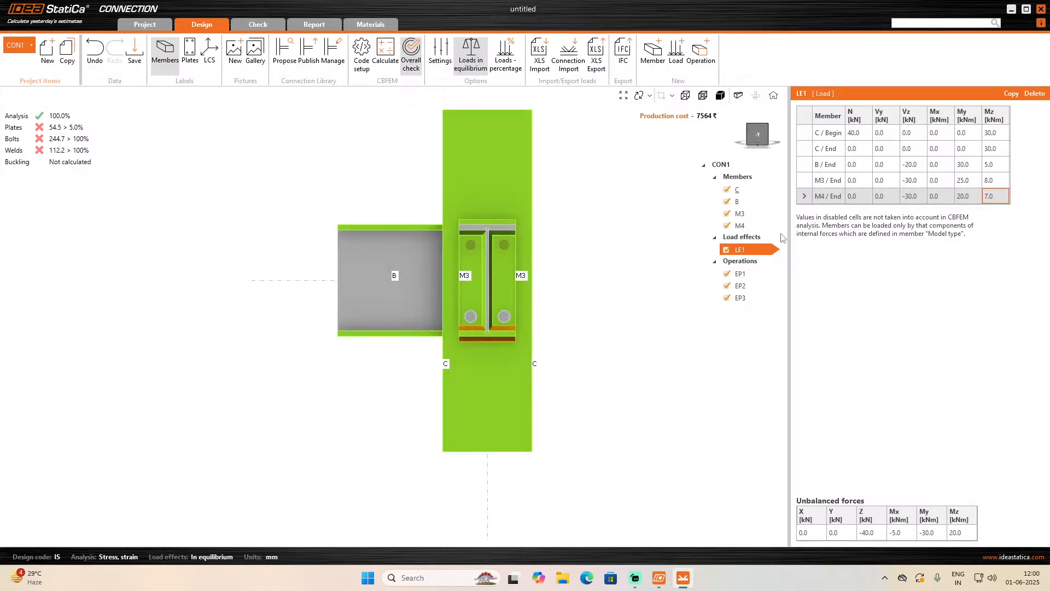
{"action": "left_click", "coordinate": [743, 275]}
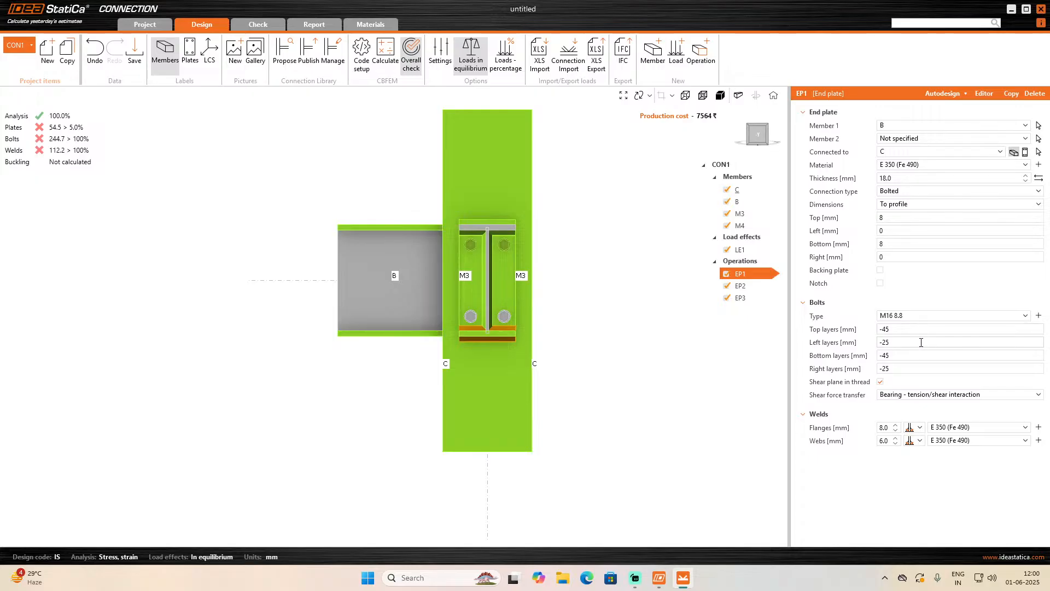
{"action": "left_click", "coordinate": [931, 330]}
{"action": "left_click", "coordinate": [930, 332]}
{"action": "type", "text": "-50"}
{"action": "key", "text": "Tab"}
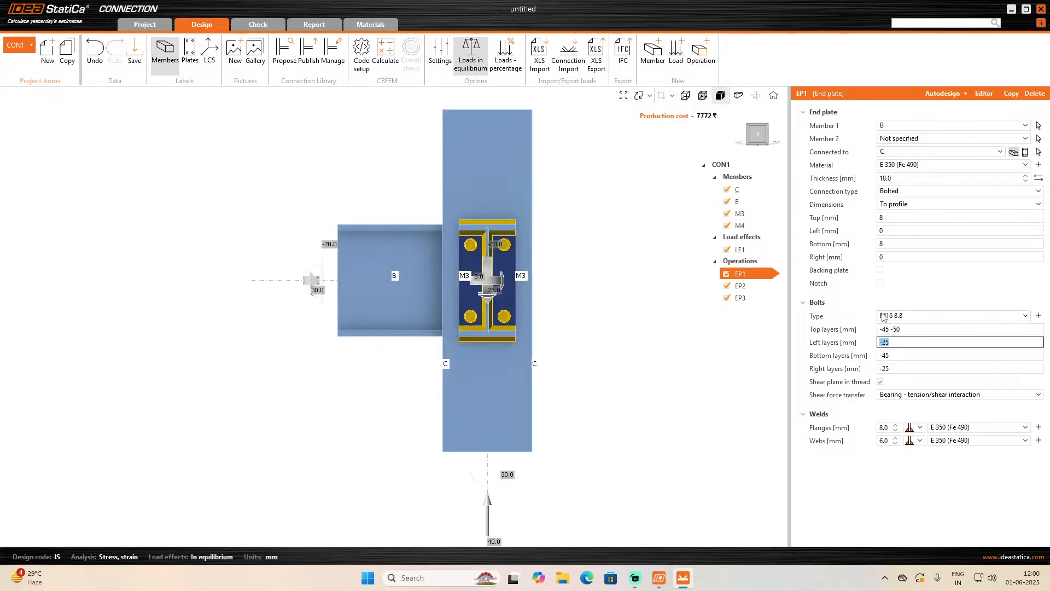
- Set the bottom bolt layers of the B end plate (EP1) to -45 -50 mm
{"action": "left_click", "coordinate": [749, 128]}
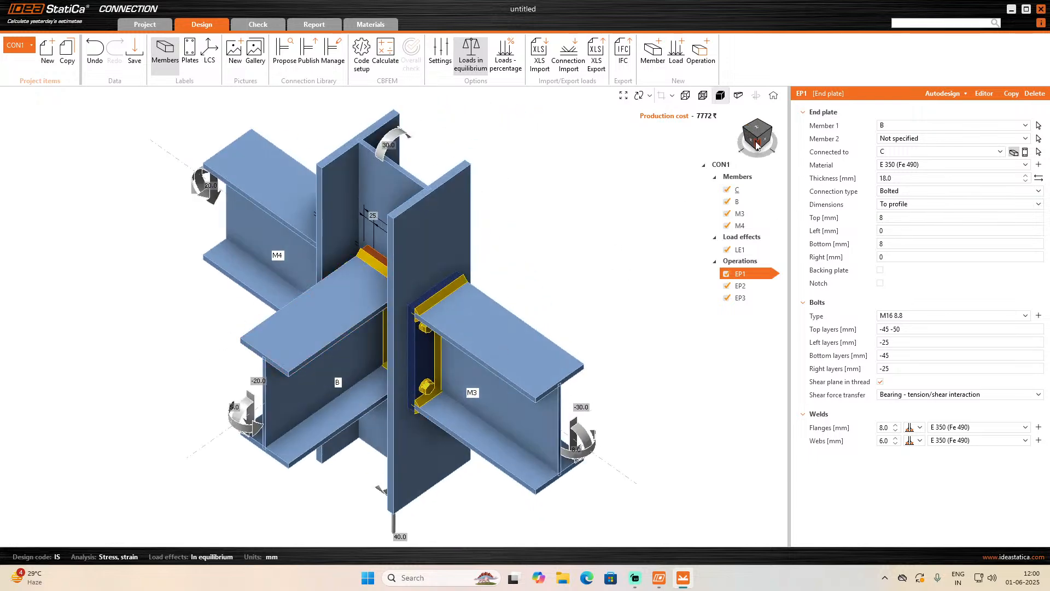
{"action": "left_click", "coordinate": [755, 143]}
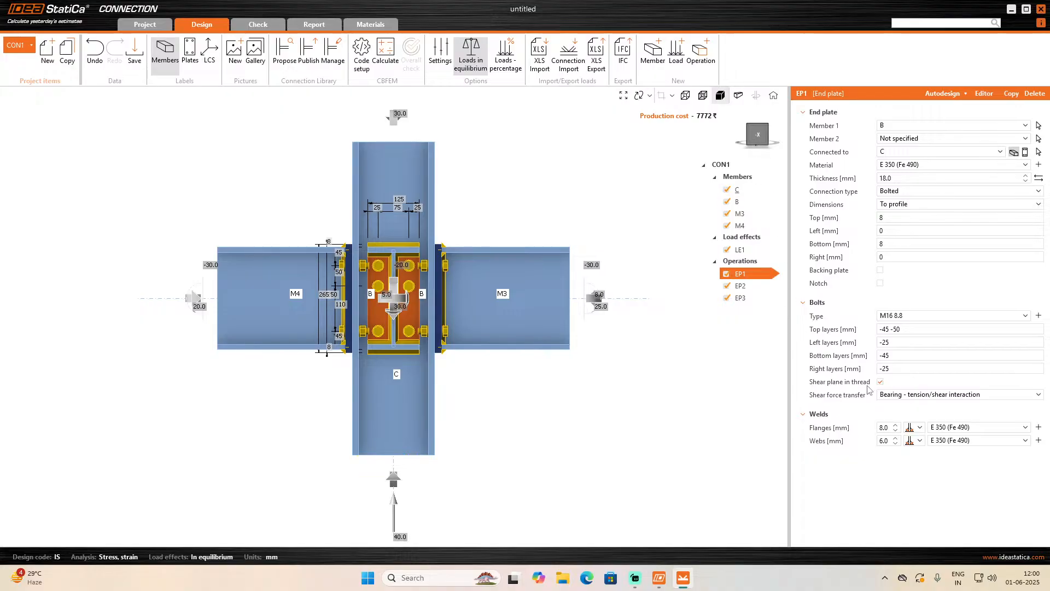
{"action": "left_click", "coordinate": [904, 342]}
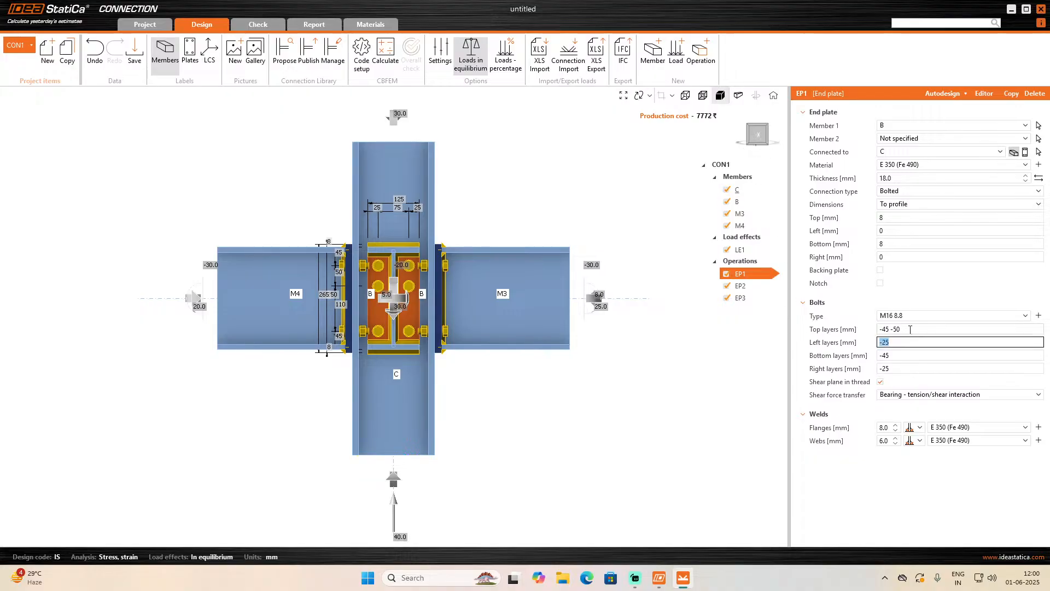
{"action": "left_click", "coordinate": [911, 330]}
{"action": "left_click", "coordinate": [904, 357]}
{"action": "left_click", "coordinate": [906, 356]}
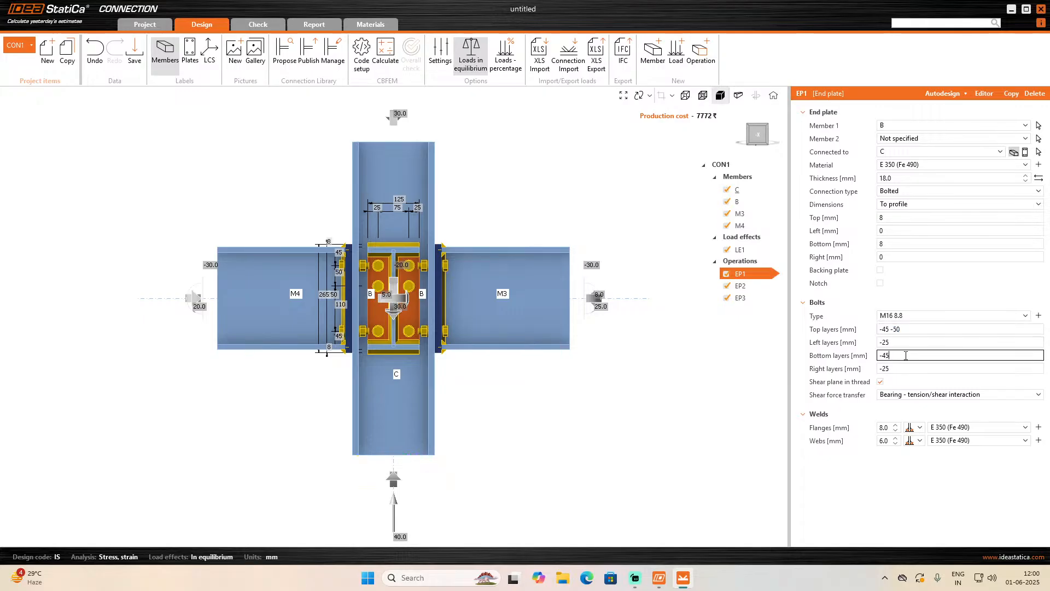
{"action": "type", "text": "-50"}
{"action": "key", "text": "Tab"}
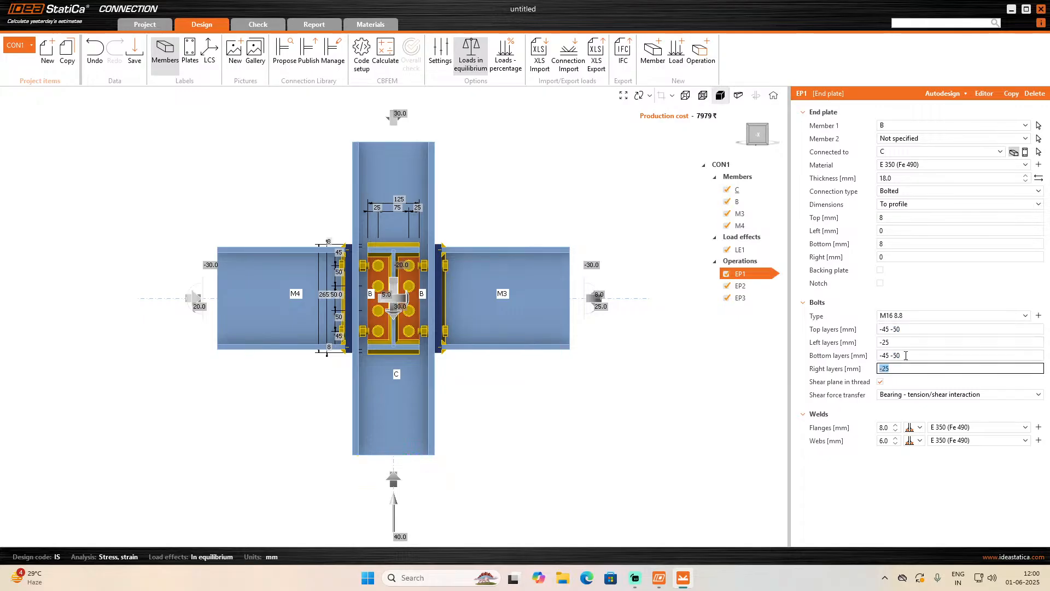
- Set both the top and bottom bolt layers of the M4 end plate (EP2) to -45 -50 mm
{"action": "left_click", "coordinate": [741, 285]}
{"action": "left_click", "coordinate": [903, 330]}
{"action": "left_click", "coordinate": [903, 330]}
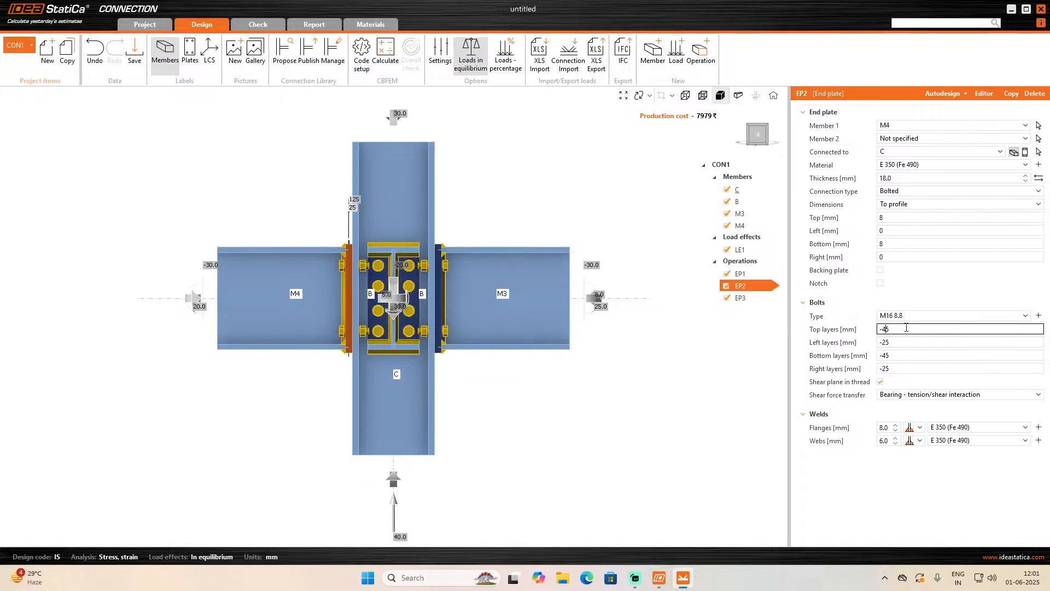
{"action": "type", "text": "-50"}
{"action": "left_click", "coordinate": [904, 360]}
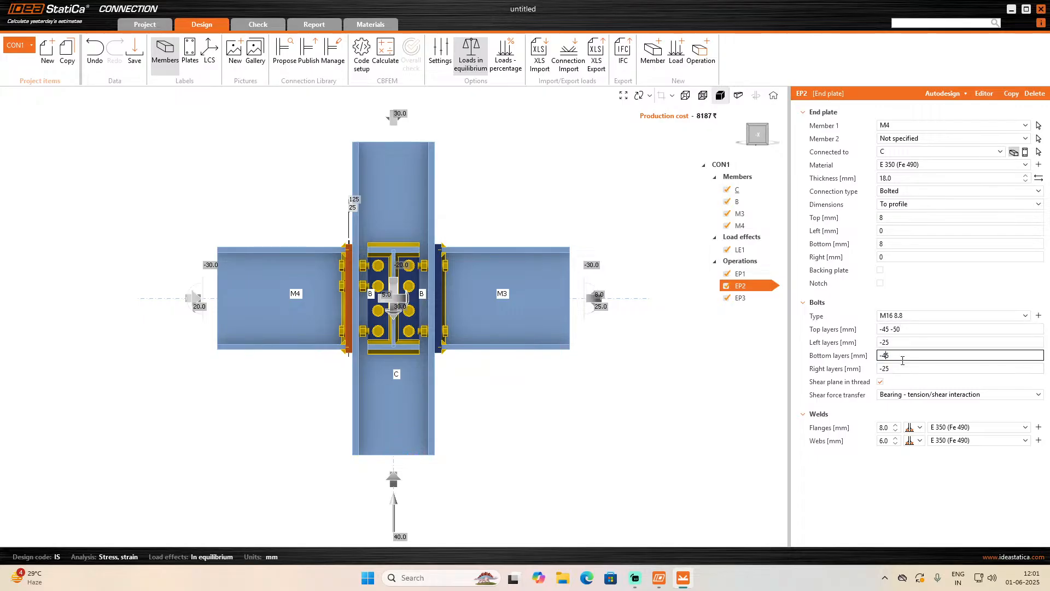
{"action": "type", "text": "-50"}
{"action": "key", "text": "Tab"}
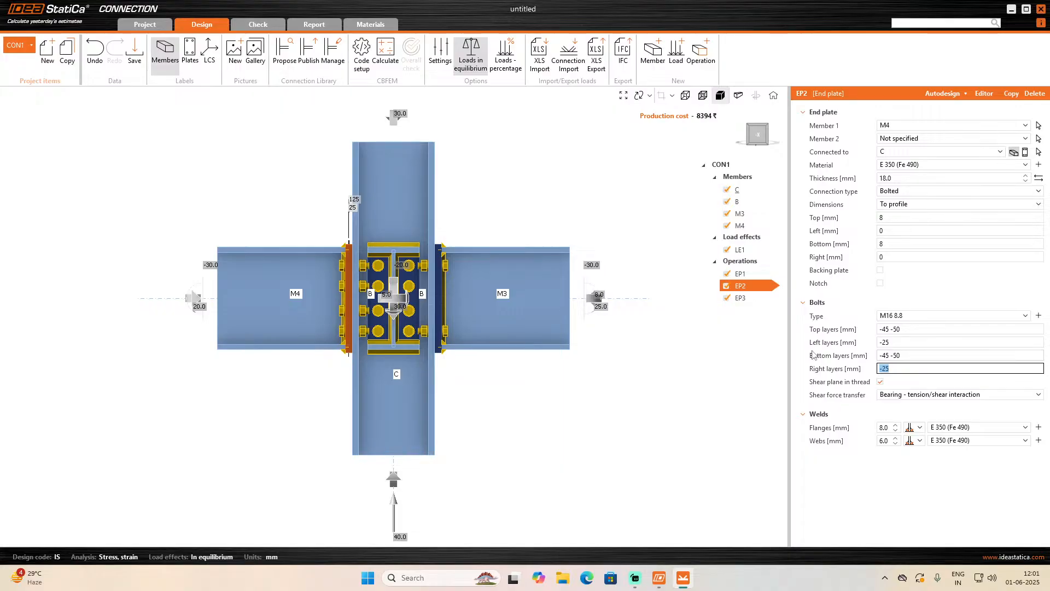
- Set the top and bottom bolt layers of the M3 end plate (EP3) to -45 -50 mm and recalculate the connection
{"action": "left_click", "coordinate": [740, 298]}
{"action": "double_click", "coordinate": [914, 330]}
{"action": "left_click", "coordinate": [914, 330]}
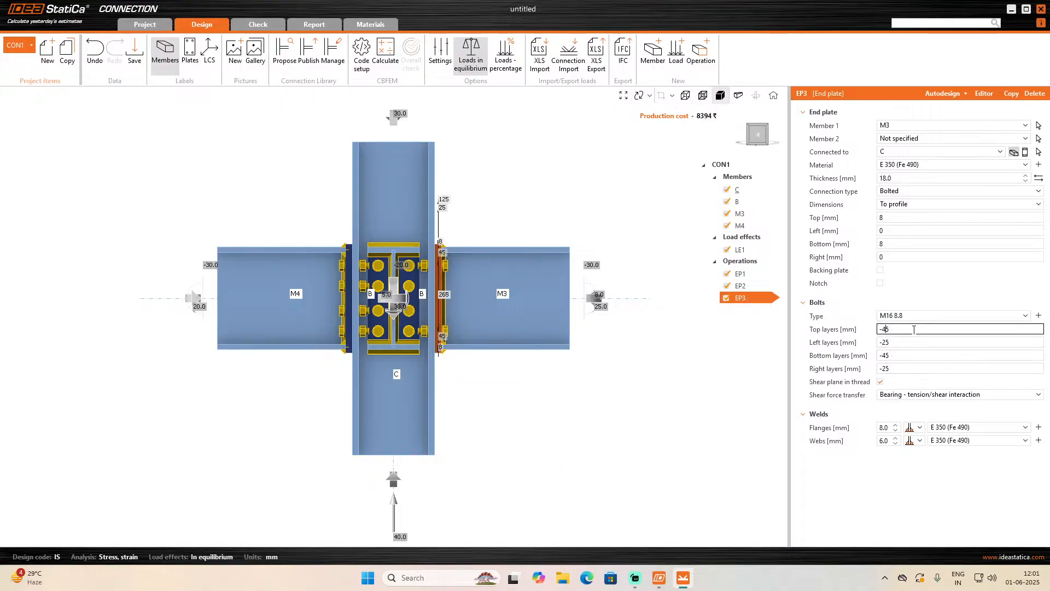
{"action": "type", "text": "-50"}
{"action": "left_click", "coordinate": [905, 355]}
{"action": "type", "text": "-50"}
{"action": "key", "text": "Tab"}
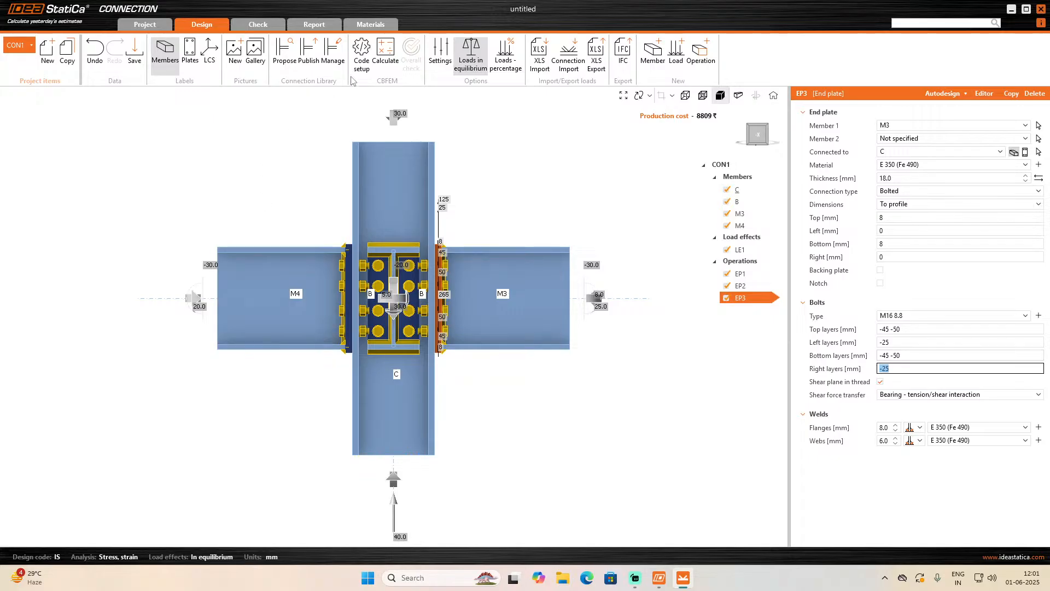
{"action": "left_click", "coordinate": [382, 61]}
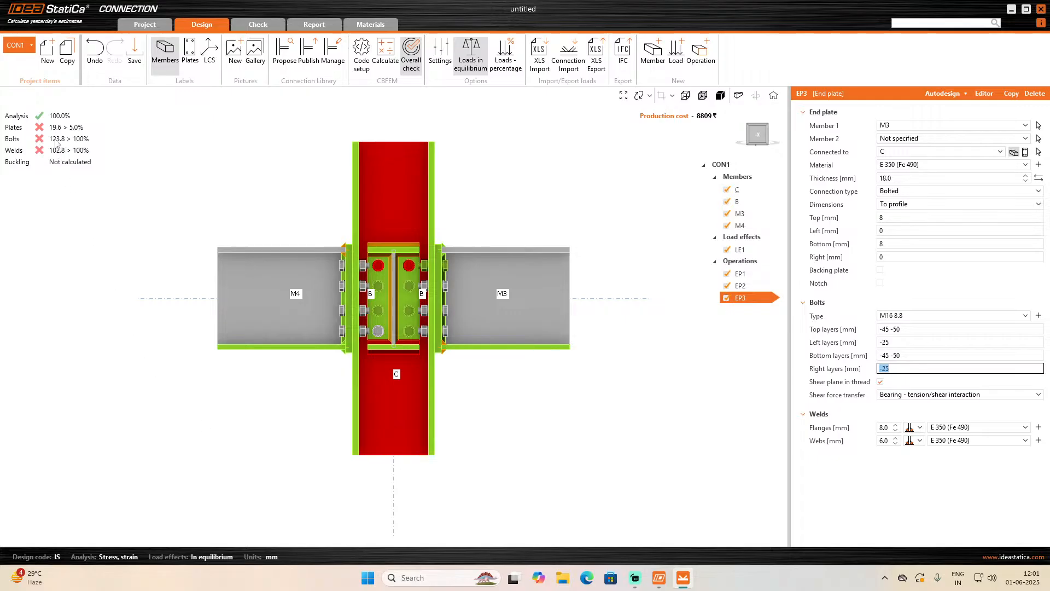
- Set the thickness of all three end plates (EP3, EP2 and EP1) to 22 mm and recalculate the connection
{"action": "left_click", "coordinate": [917, 180]}
{"action": "type", "text": "22"}
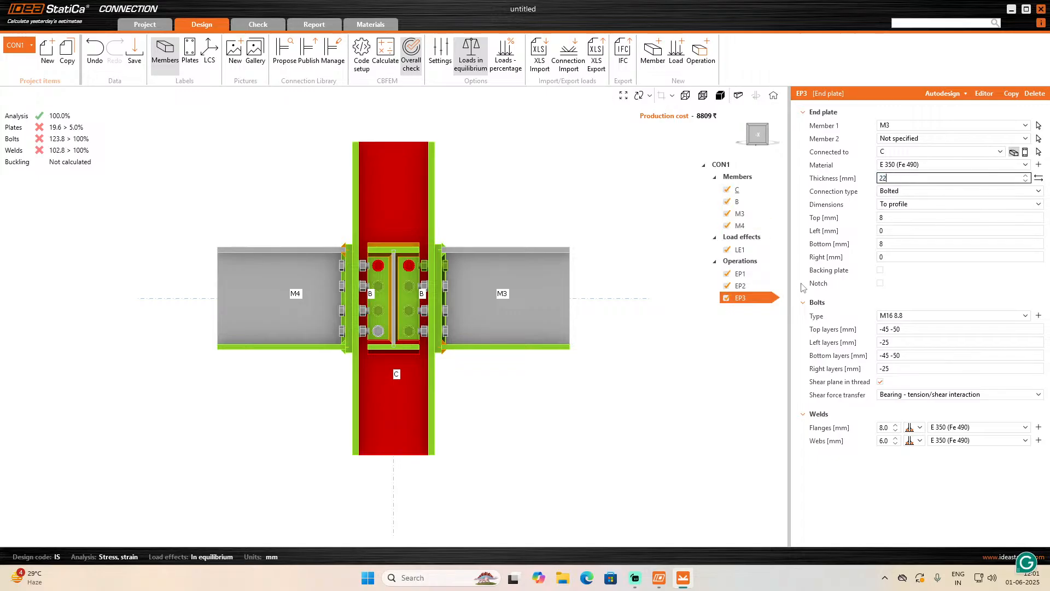
{"action": "left_click", "coordinate": [740, 286]}
{"action": "left_click", "coordinate": [880, 180]}
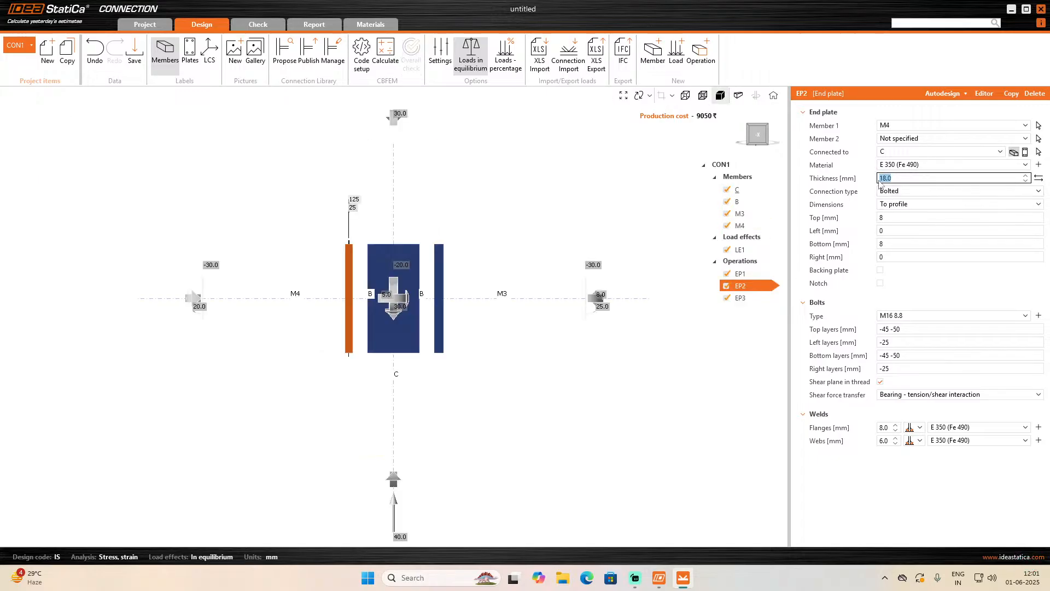
{"action": "type", "text": "22"}
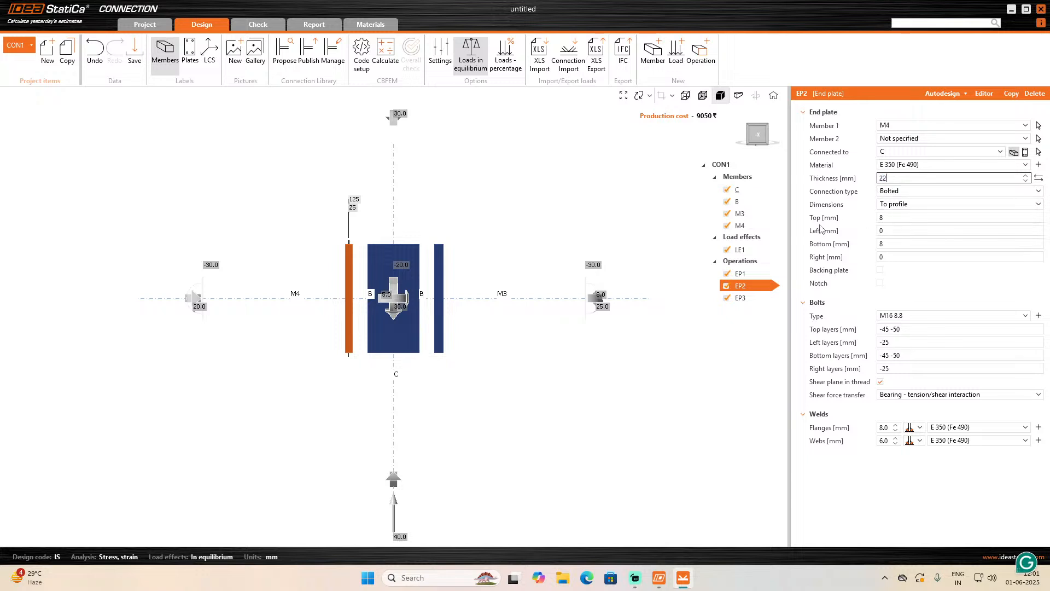
{"action": "left_click", "coordinate": [746, 279]}
{"action": "left_click", "coordinate": [905, 178]}
{"action": "type", "text": "22"}
{"action": "key", "text": "Tab"}
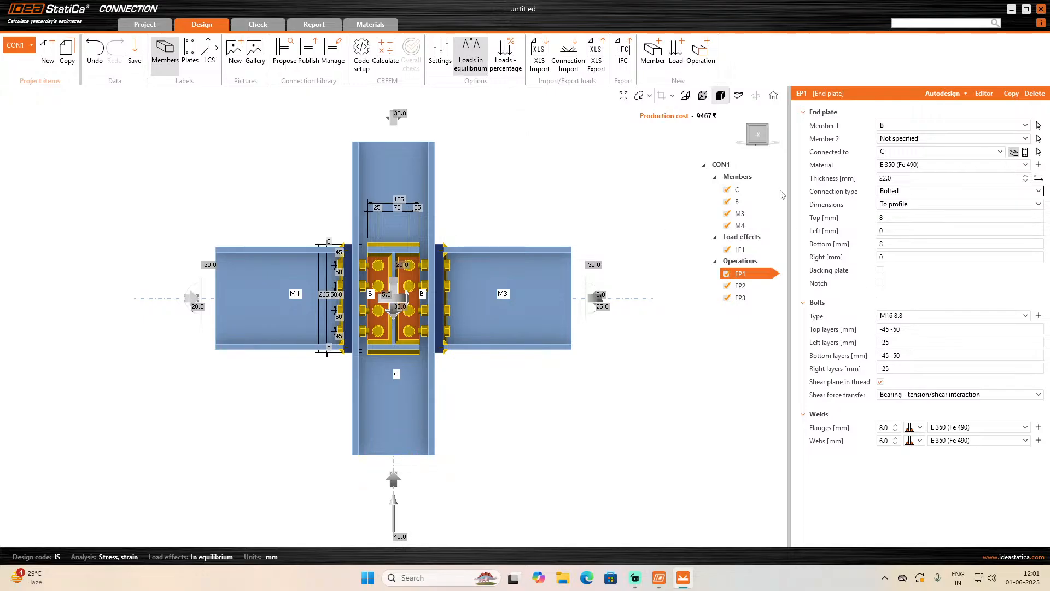
{"action": "left_click", "coordinate": [383, 67]}
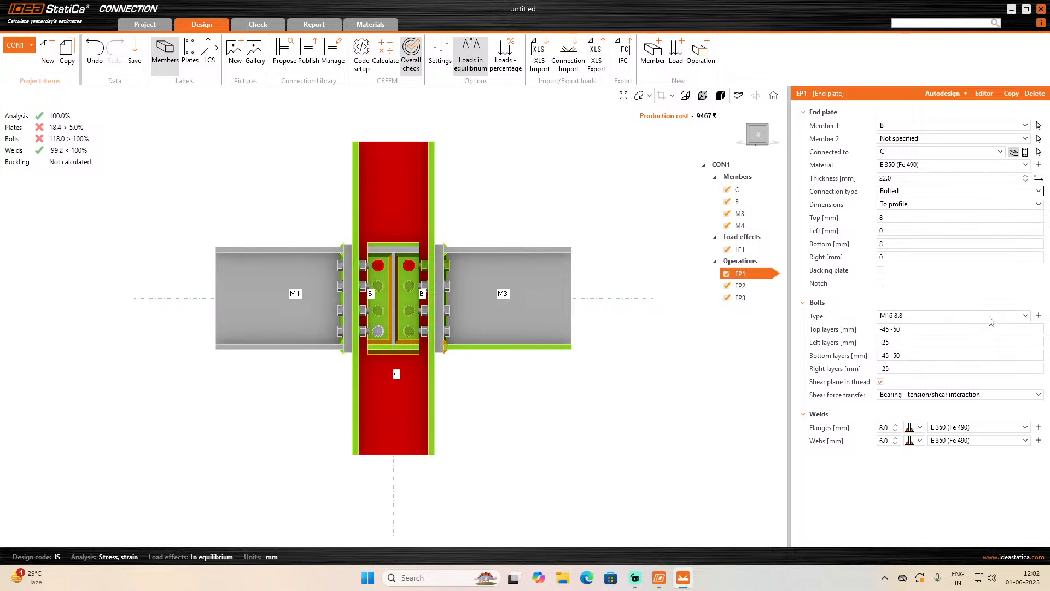
- In LE1, set the column's Mz moments at C / Begin and C / End to 5 kNm and recalculate
{"action": "left_click", "coordinate": [1012, 317]}
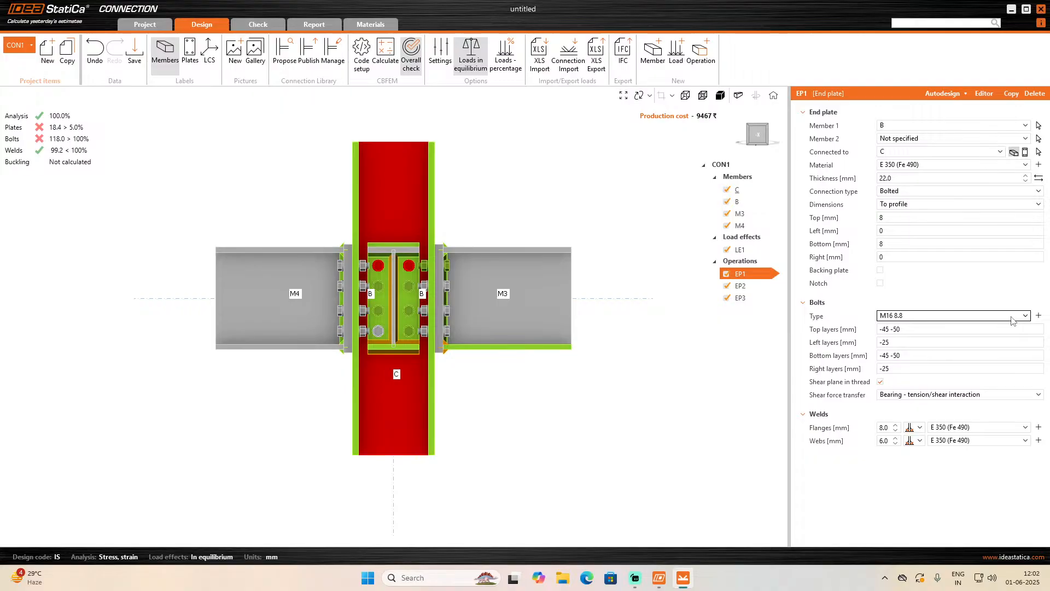
{"action": "left_click", "coordinate": [740, 250]}
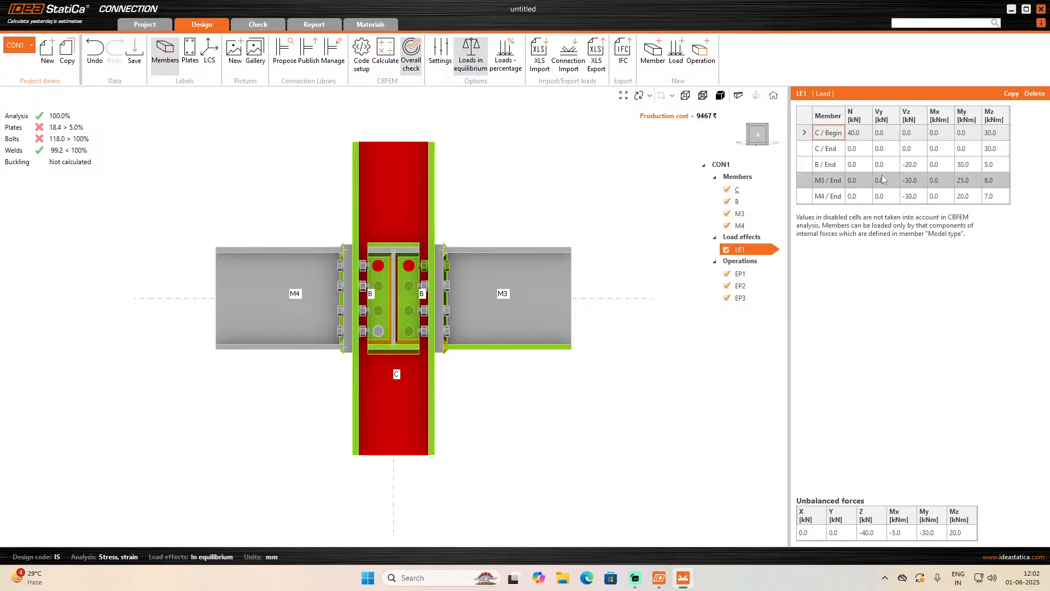
{"action": "left_click", "coordinate": [993, 132]}
{"action": "type", "text": "5"}
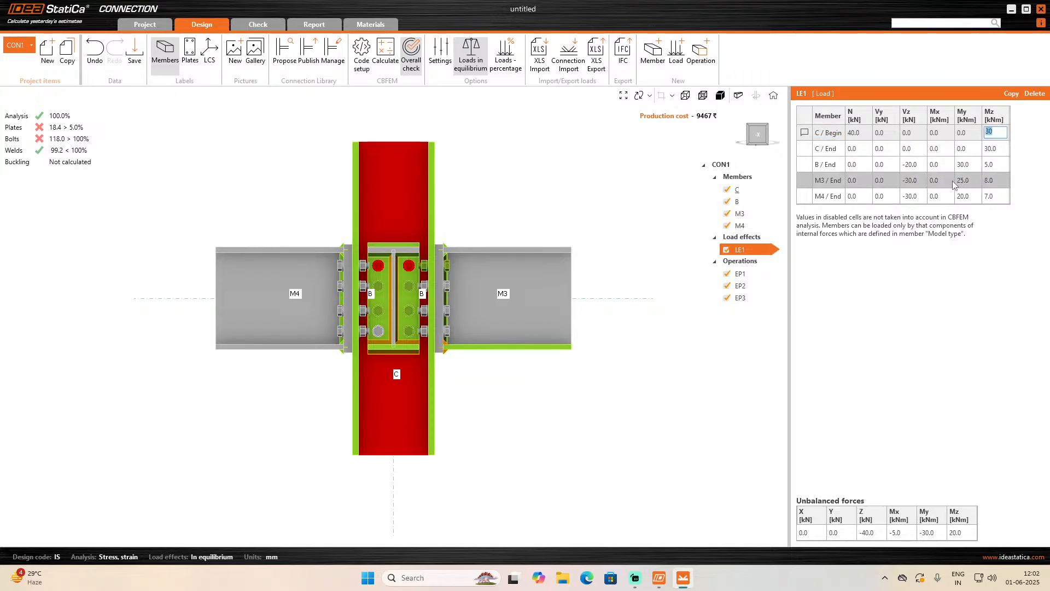
{"action": "left_click", "coordinate": [997, 148]}
{"action": "type", "text": "5"}
{"action": "key", "text": "Tab"}
{"action": "left_click", "coordinate": [385, 54]}
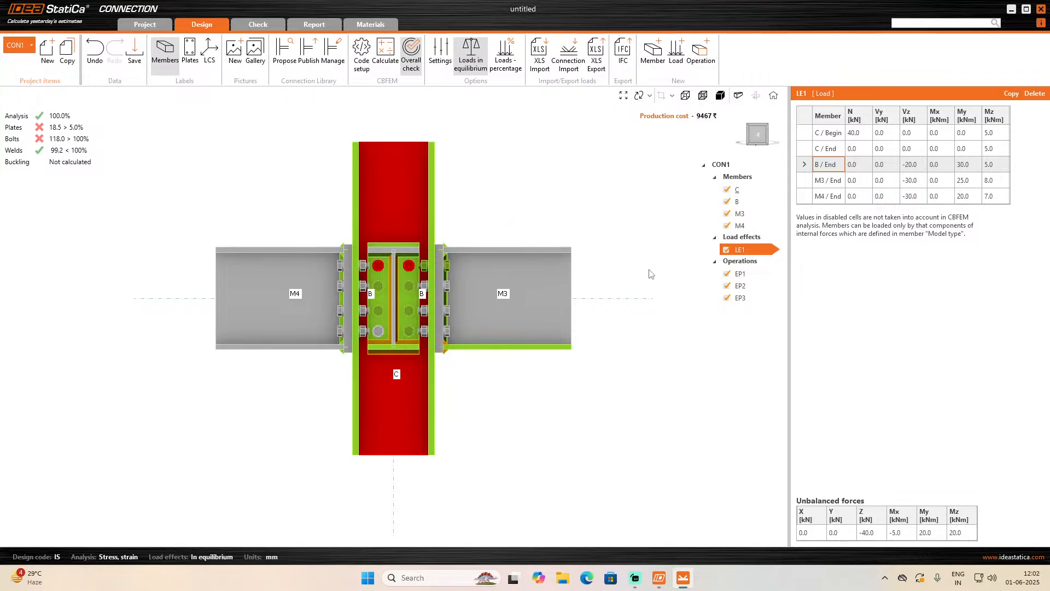
- Add the IS 2062 steel grade E 410 (Fe 540) as the material of the B end plate (EP1)
{"action": "left_click", "coordinate": [738, 277]}
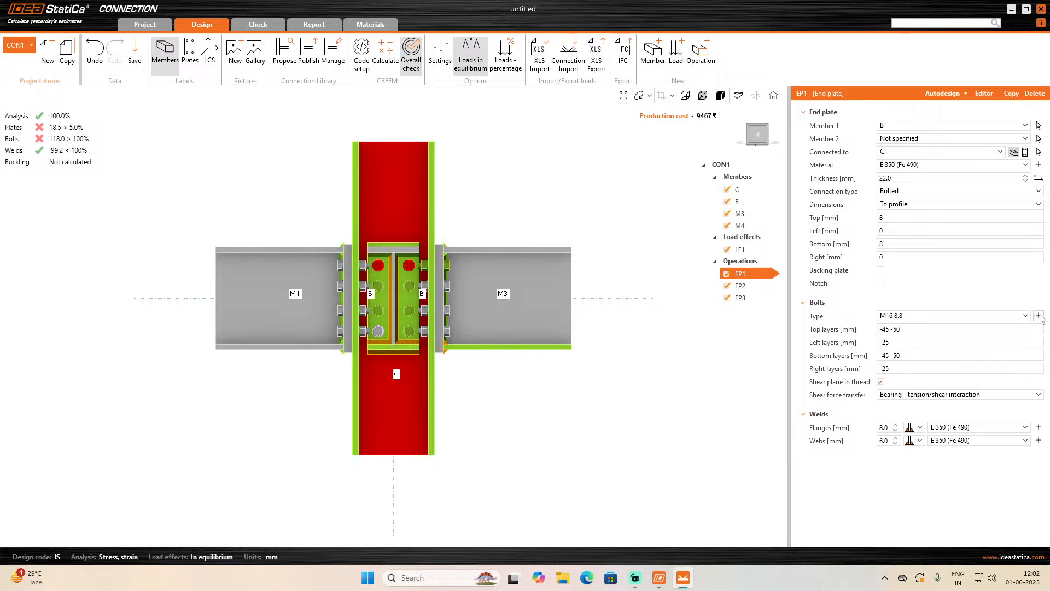
{"action": "left_click", "coordinate": [930, 164]}
{"action": "left_click", "coordinate": [930, 165]}
{"action": "left_click", "coordinate": [1039, 165]}
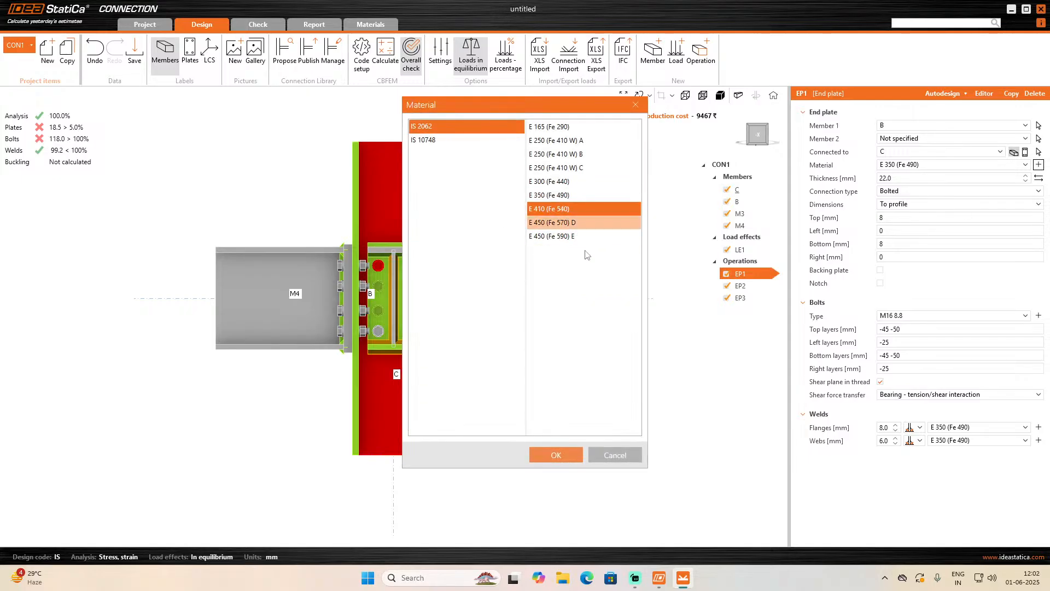
{"action": "left_click", "coordinate": [562, 455]}
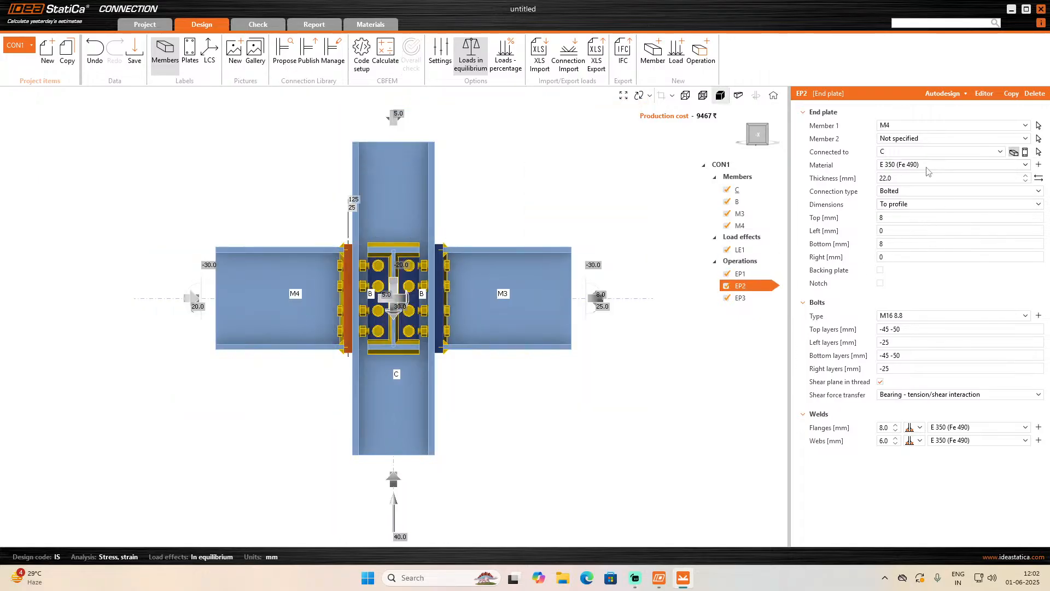
- Change the material of the M4 and M3 end plates (EP2, EP3) to E 410 (Fe 540) and recalculate the connection
{"action": "left_click", "coordinate": [923, 168]}
{"action": "left_click", "coordinate": [913, 210]}
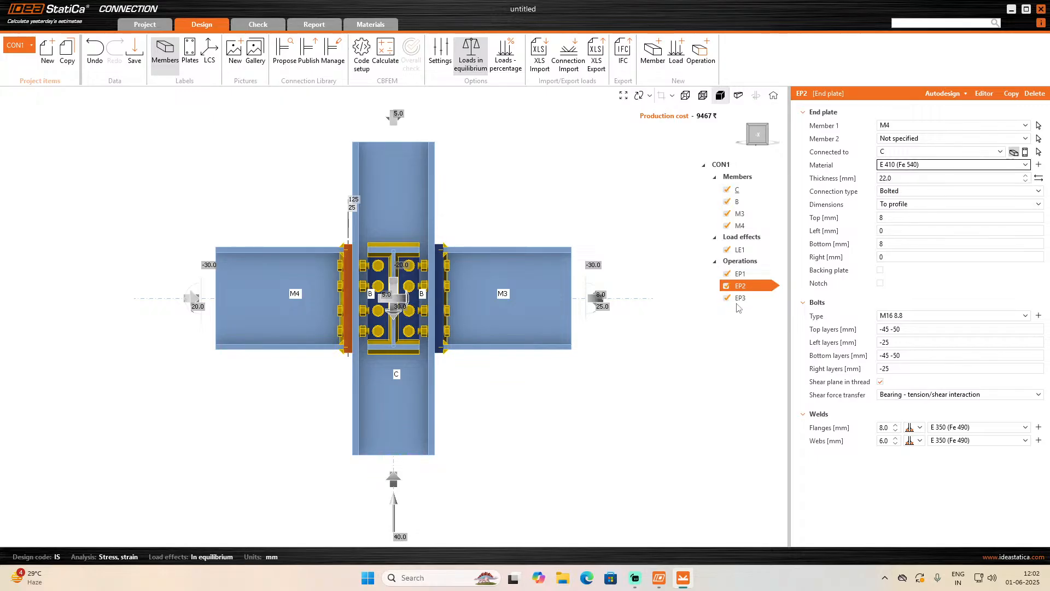
{"action": "left_click", "coordinate": [925, 168]}
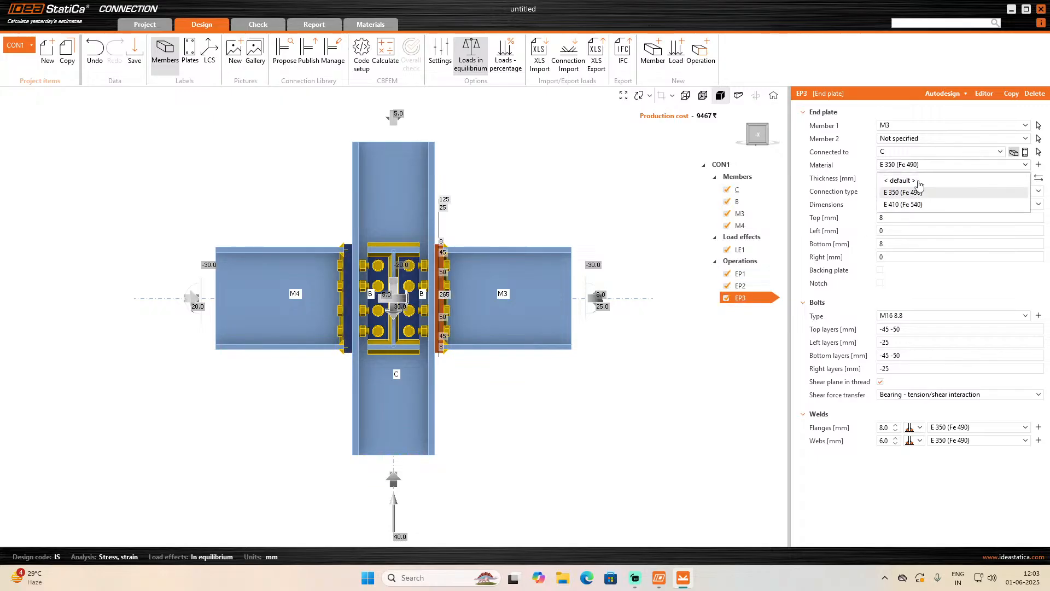
{"action": "left_click", "coordinate": [914, 205]}
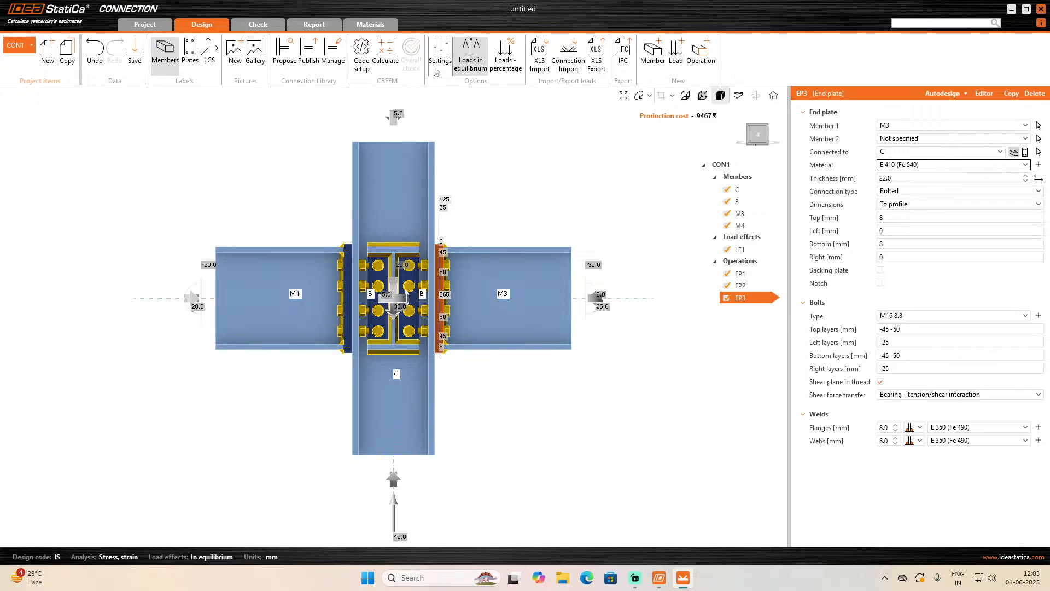
{"action": "left_click", "coordinate": [384, 54]}
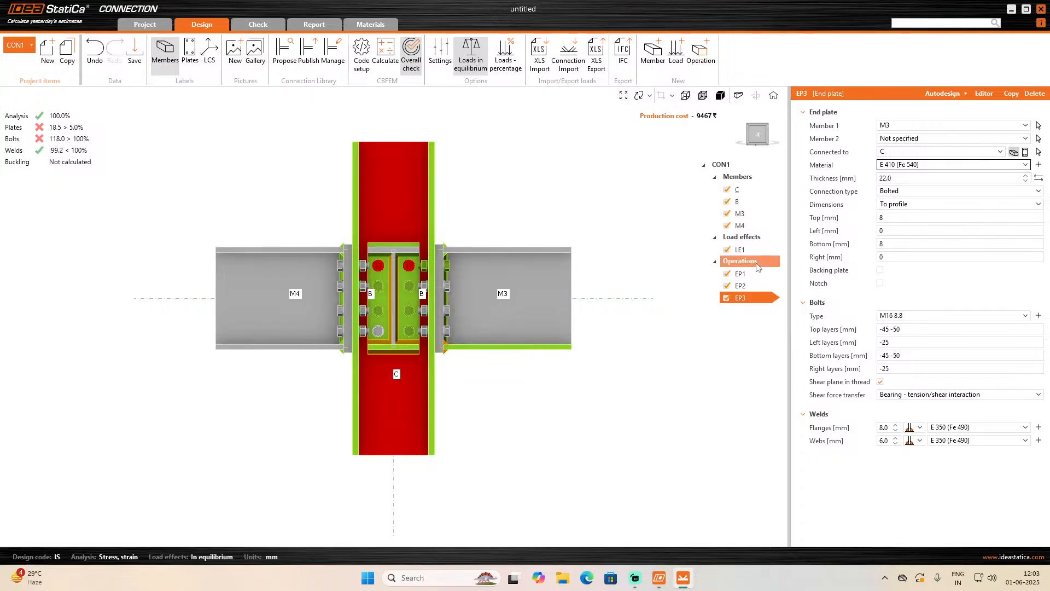
{"action": "left_click", "coordinate": [738, 189]}
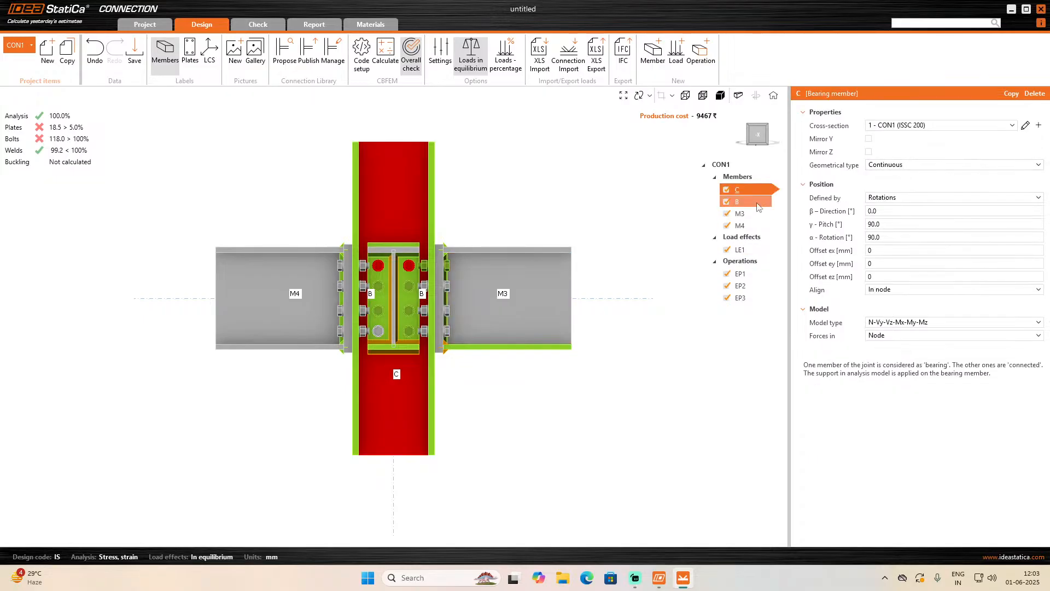
{"action": "left_click", "coordinate": [1038, 127]}
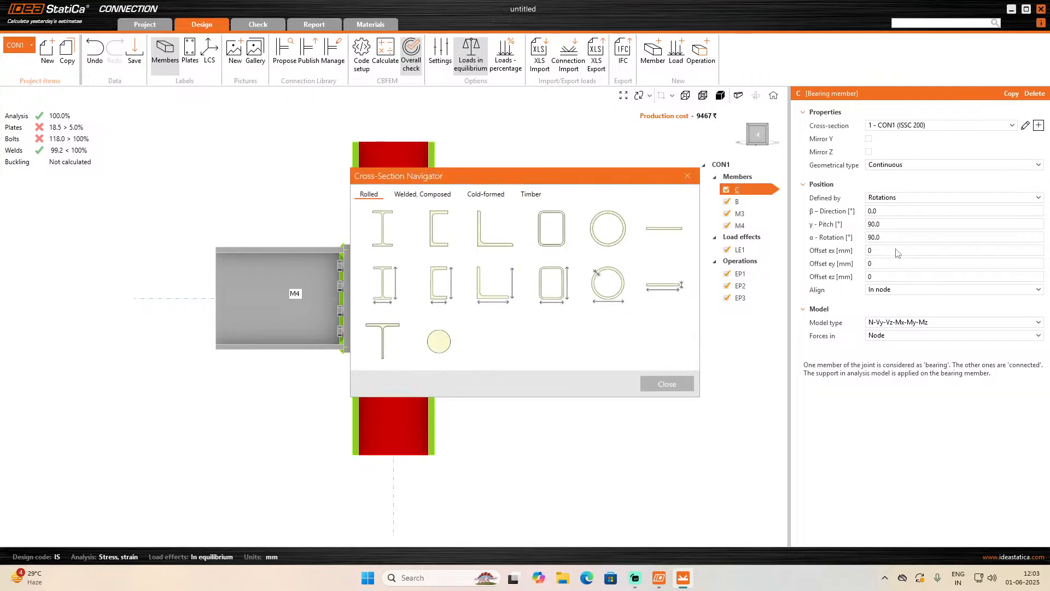
{"action": "left_click", "coordinate": [686, 177]}
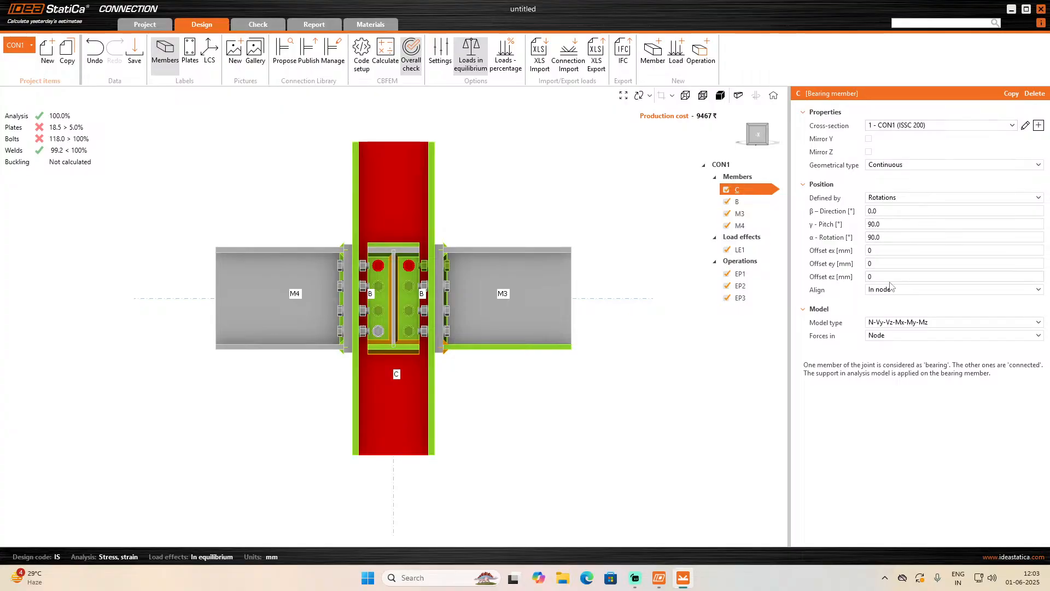
{"action": "left_click", "coordinate": [739, 250]}
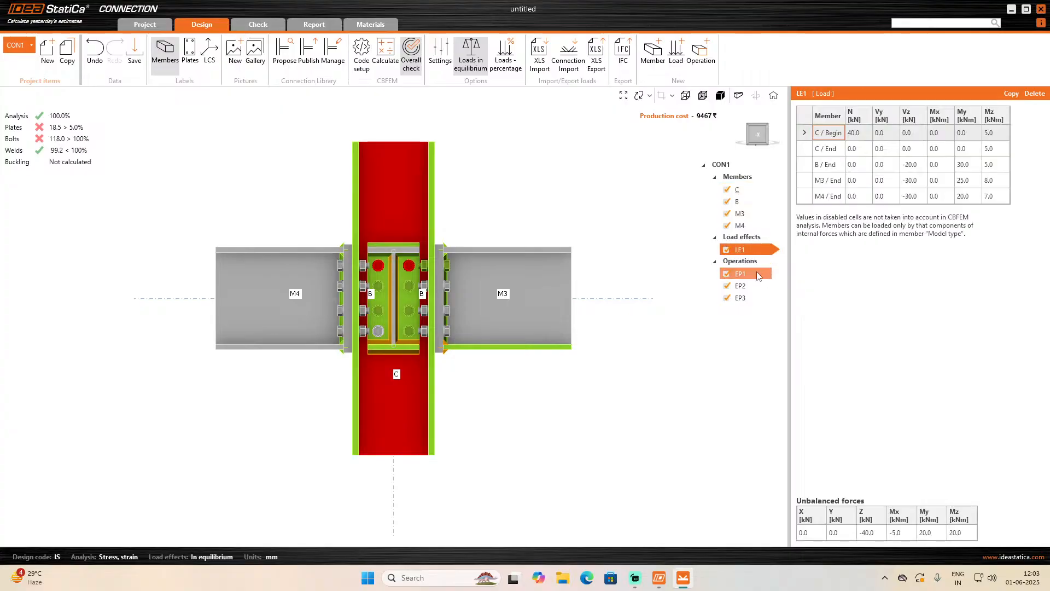
- Add the M20 8.8 bolt assembly and assign it to the B end plate (EP1)
{"action": "left_click", "coordinate": [759, 283]}
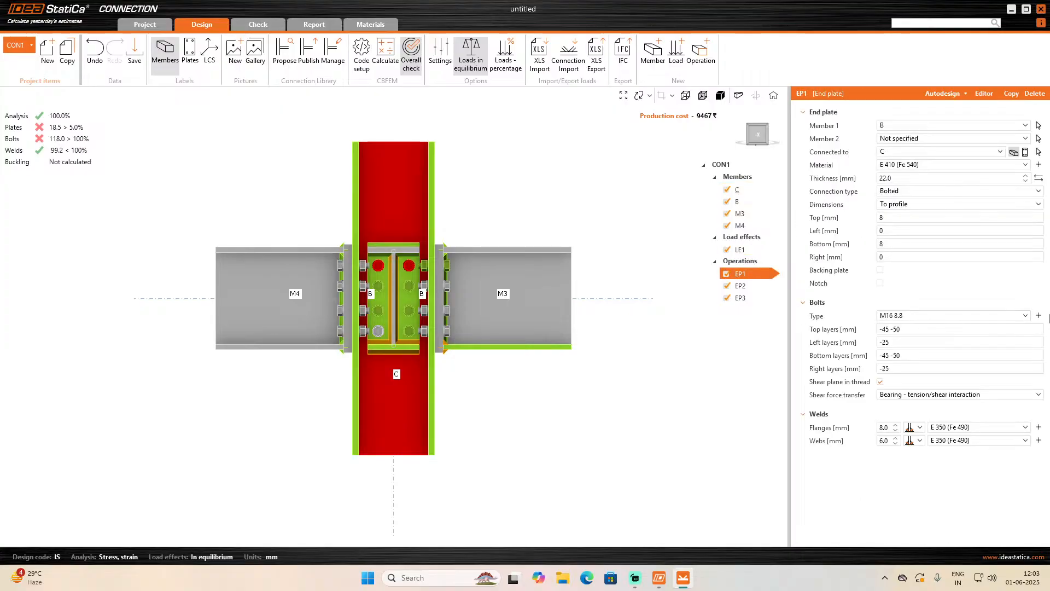
{"action": "left_click", "coordinate": [1039, 316]}
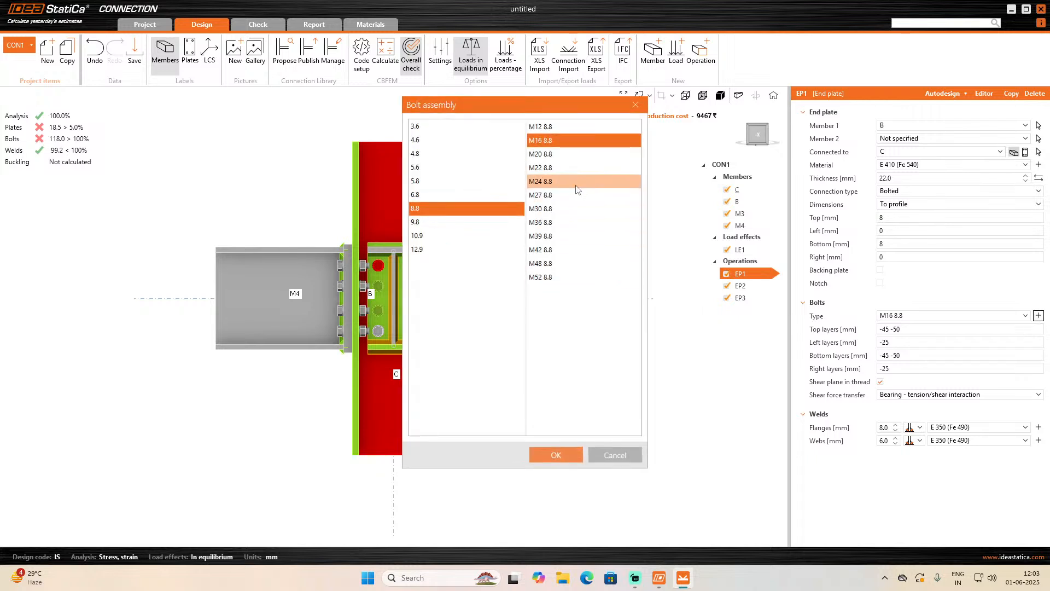
{"action": "left_click", "coordinate": [574, 155]}
{"action": "left_click", "coordinate": [549, 459]}
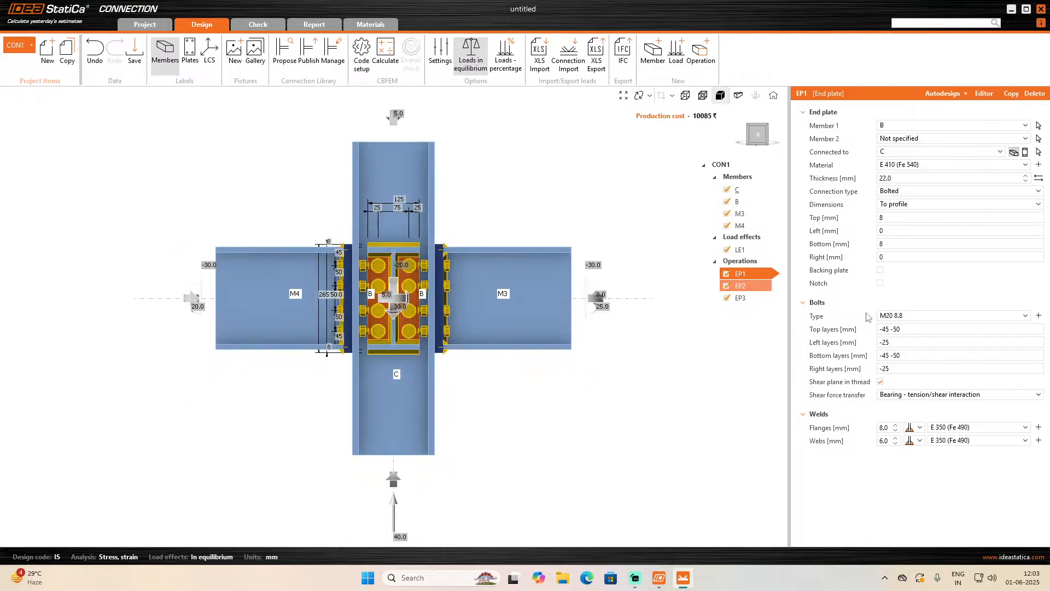
- Change the bolt type of the M4 and M3 end plates (EP2, EP3) to M20 8.8
{"action": "left_click", "coordinate": [906, 316]}
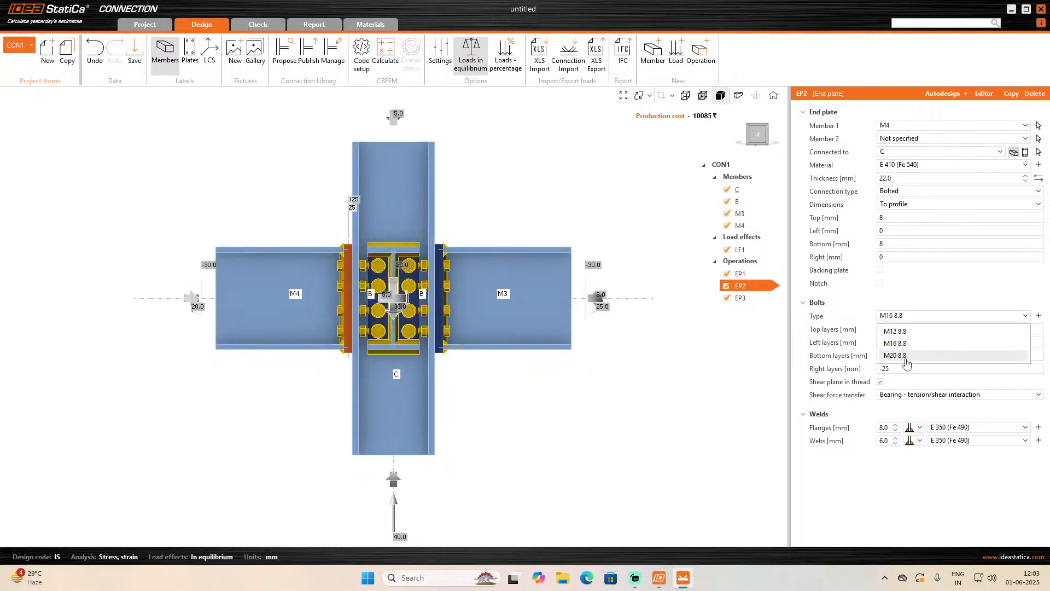
{"action": "left_click", "coordinate": [897, 356]}
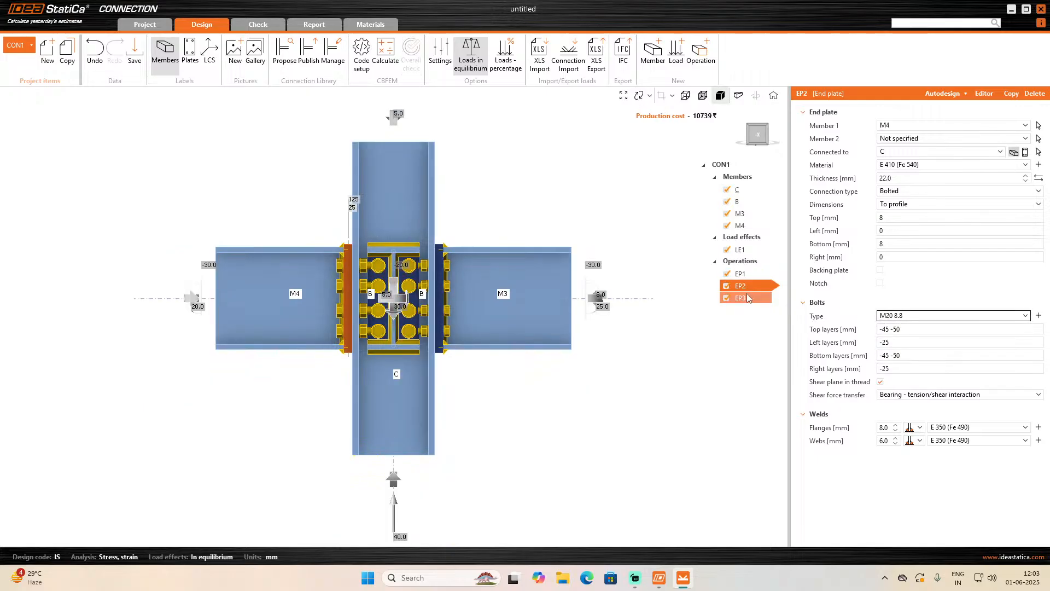
{"action": "left_click", "coordinate": [904, 318]}
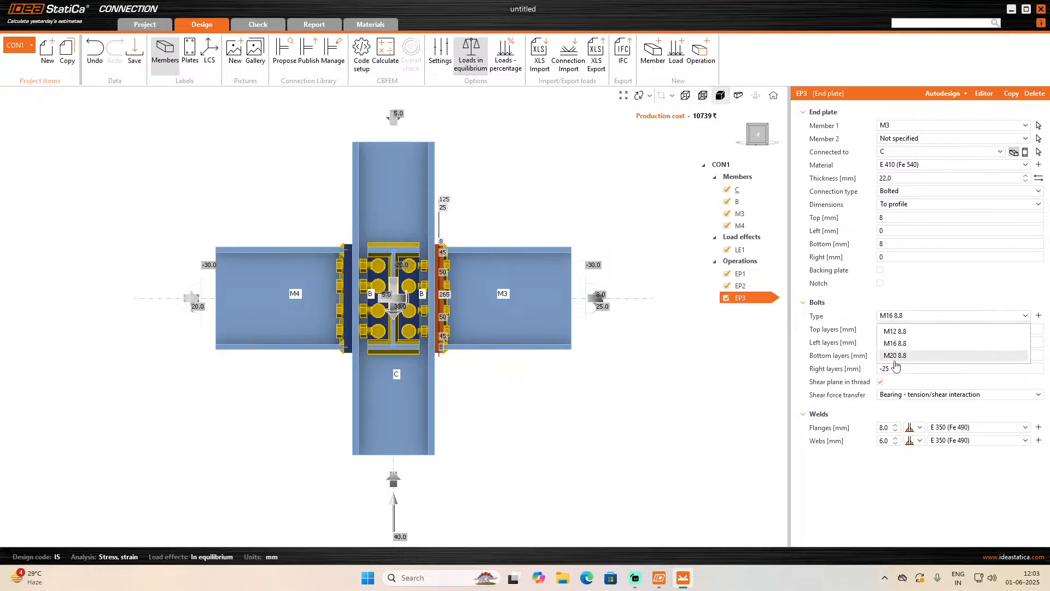
{"action": "left_click", "coordinate": [900, 343]}
{"action": "left_click", "coordinate": [902, 317]}
{"action": "left_click", "coordinate": [898, 354]}
- Set both the flange and web weld sizes of the M3 end plate (EP3) to 10 mm
{"action": "left_click", "coordinate": [955, 428]}
{"action": "left_click", "coordinate": [952, 459]}
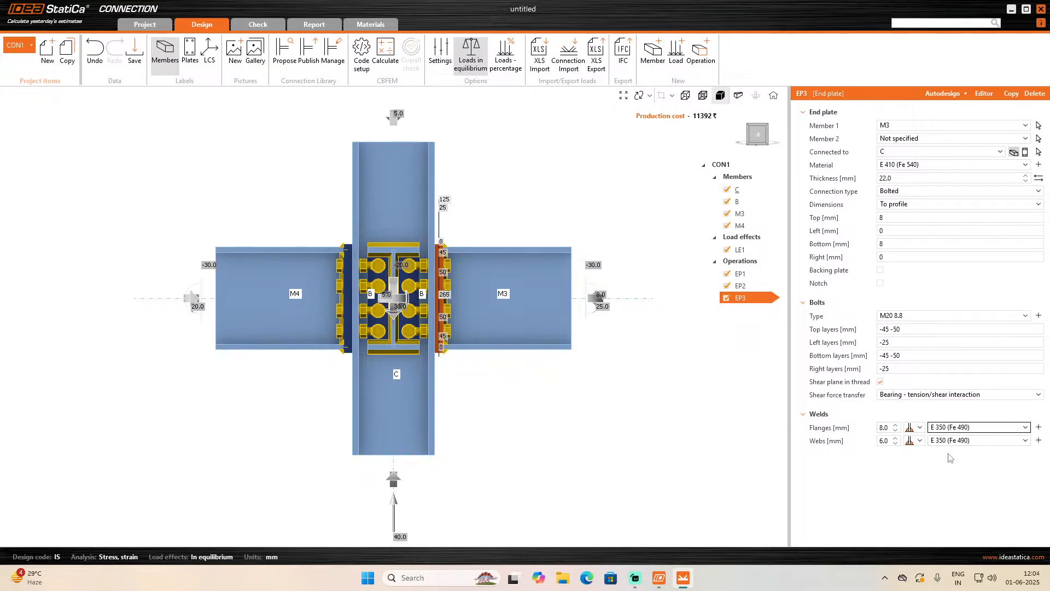
{"action": "left_click", "coordinate": [885, 432]}
{"action": "type", "text": "10"}
{"action": "key", "text": "Tab"}
{"action": "type", "text": "10"}
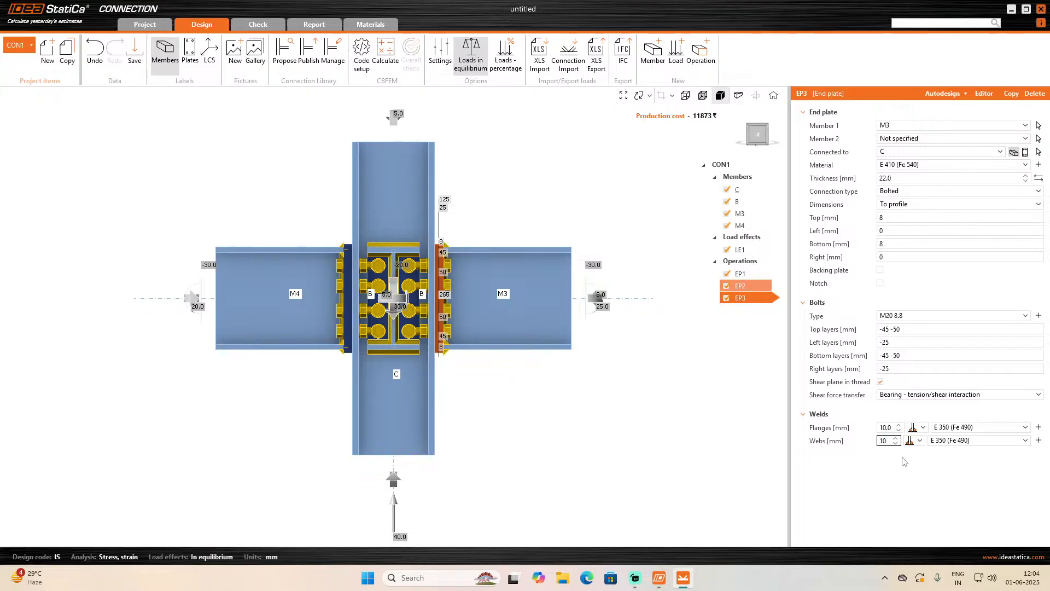
- Set the flange and web welds of the M4 and B end plates (EP2, EP1) to 10 mm
{"action": "left_click", "coordinate": [887, 430]}
{"action": "type", "text": "10"}
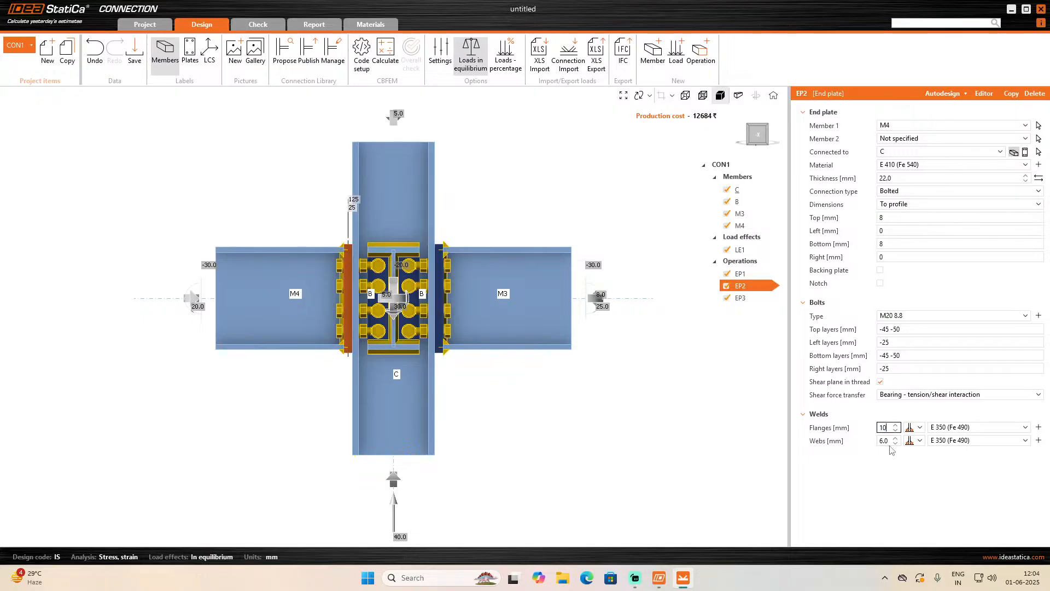
{"action": "key", "text": "Tab"}
{"action": "type", "text": "10"}
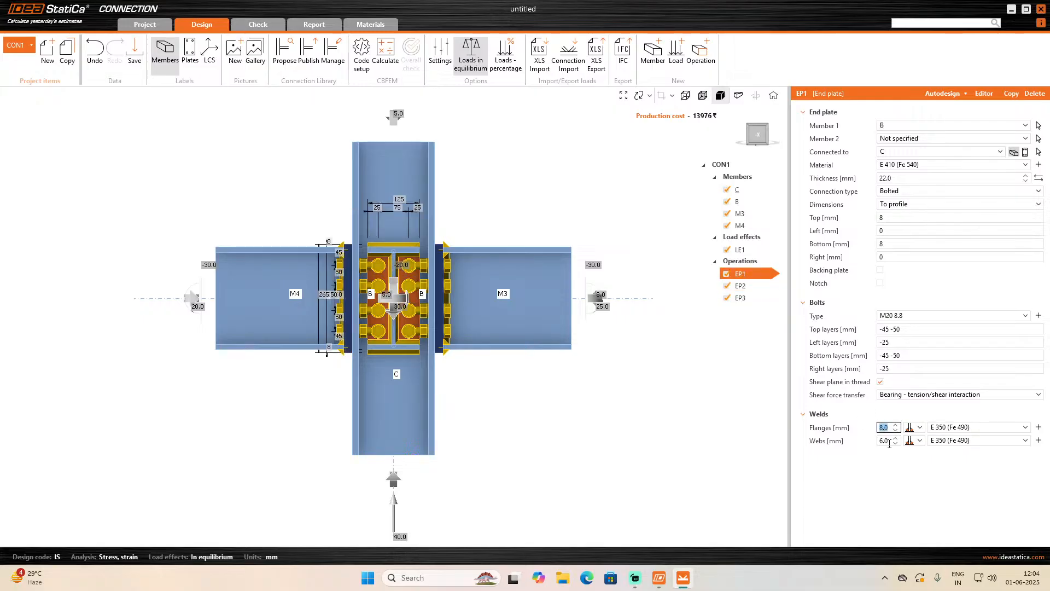
{"action": "key", "text": "Tab"}
{"action": "type", "text": "10"}
{"action": "key", "text": "Tab"}
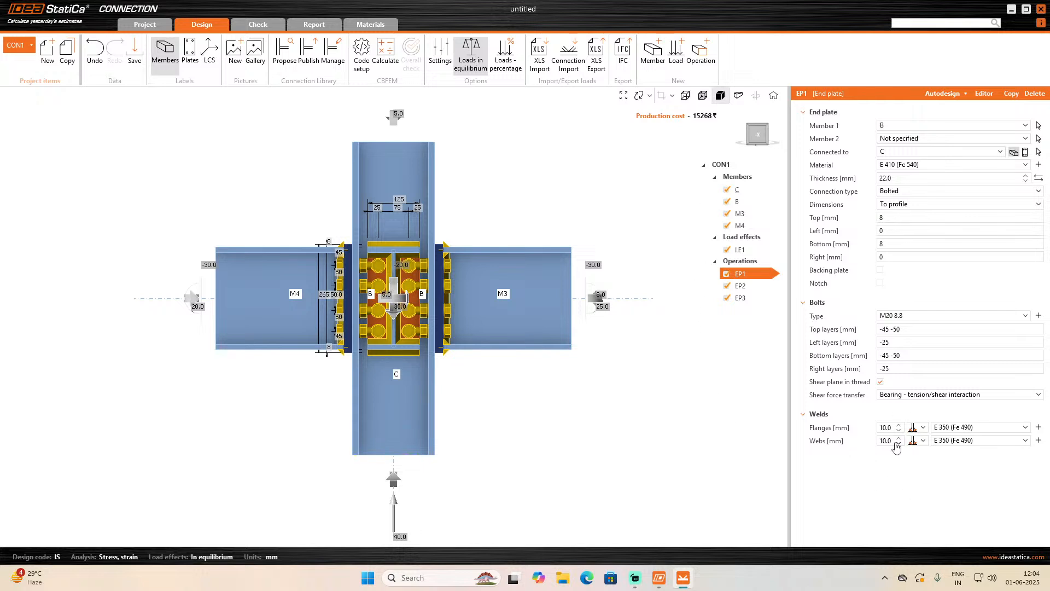
- Set the web weld size of the B and M4 end plates (EP1, EP2) to 6 mm
{"action": "double_click", "coordinate": [887, 441]}
{"action": "type", "text": "6"}
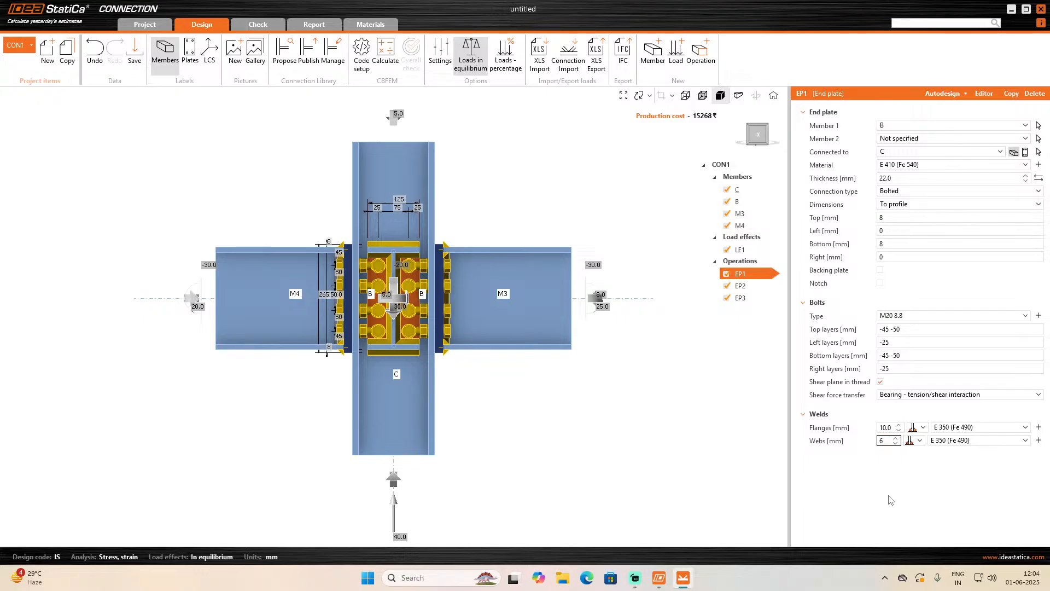
{"action": "key", "text": "Return"}
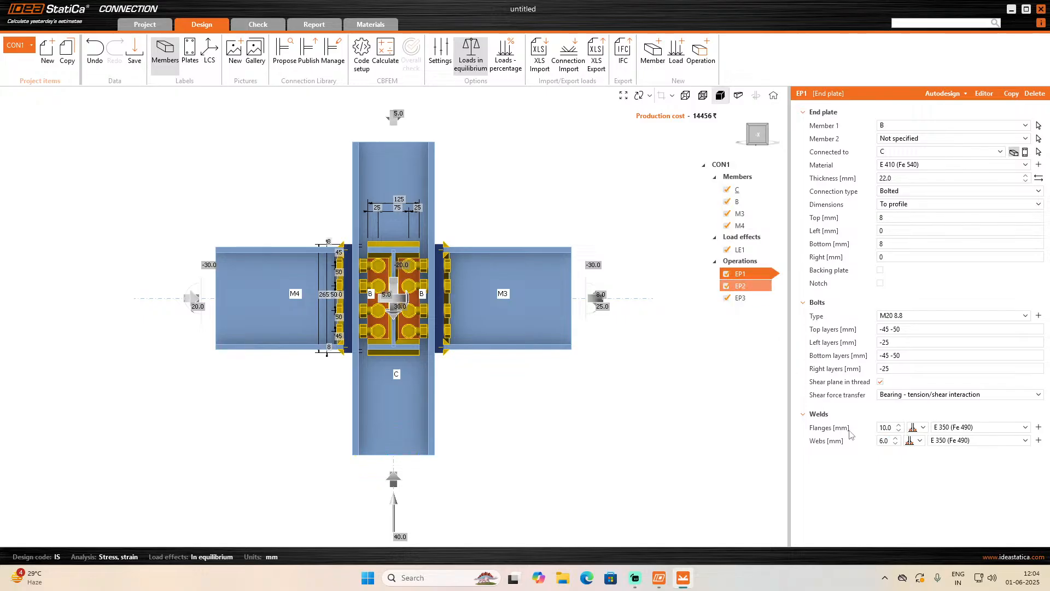
{"action": "double_click", "coordinate": [886, 440]}
{"action": "type", "text": "6"}
{"action": "key", "text": "Return"}
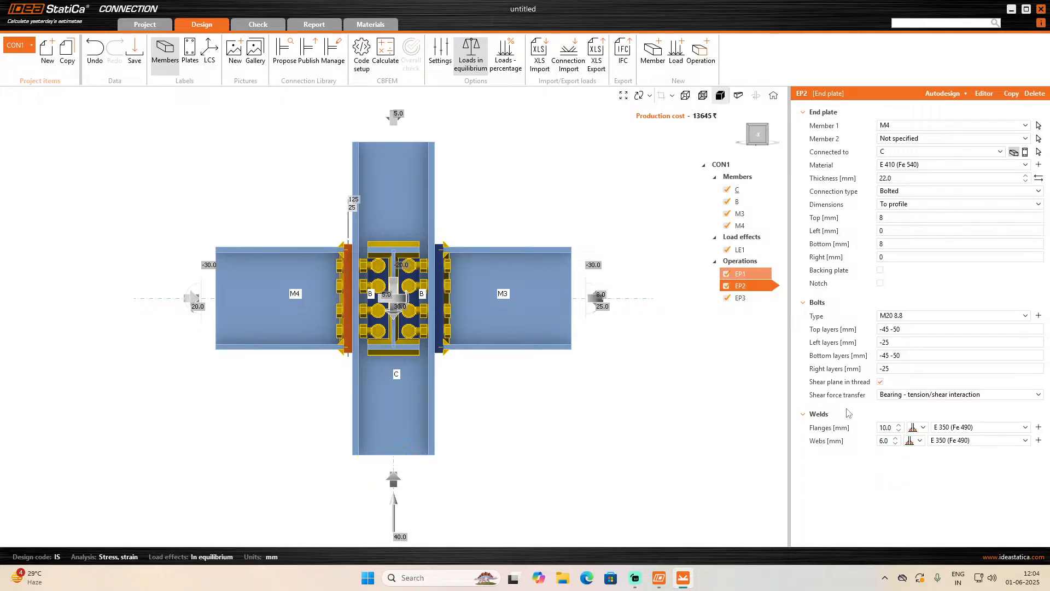
- Set the web weld size of the M3 end plate (EP3) to 6 mm and recalculate the connection
{"action": "double_click", "coordinate": [885, 441]}
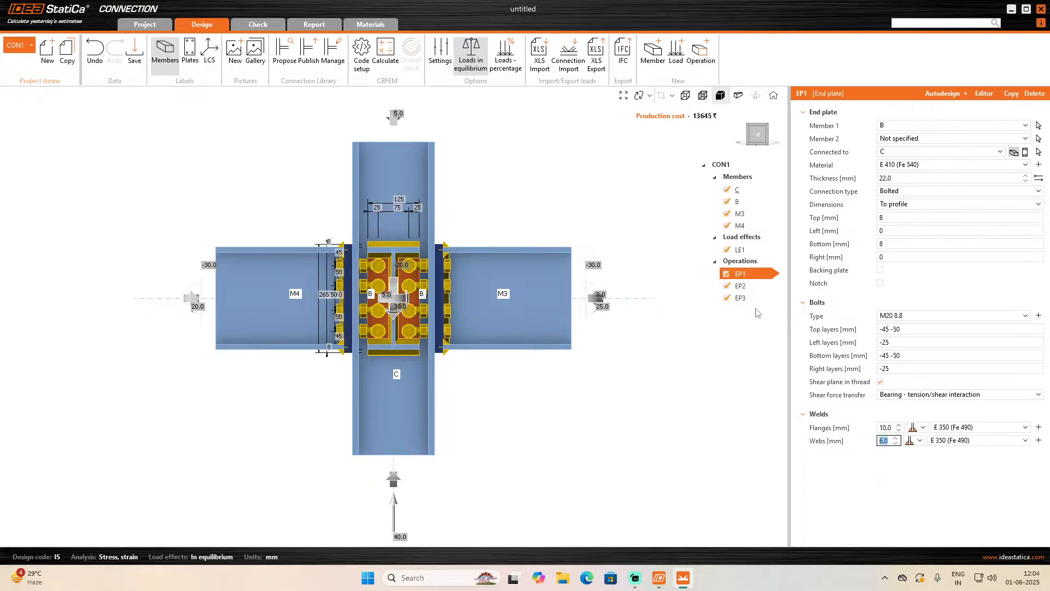
{"action": "left_click", "coordinate": [744, 289]}
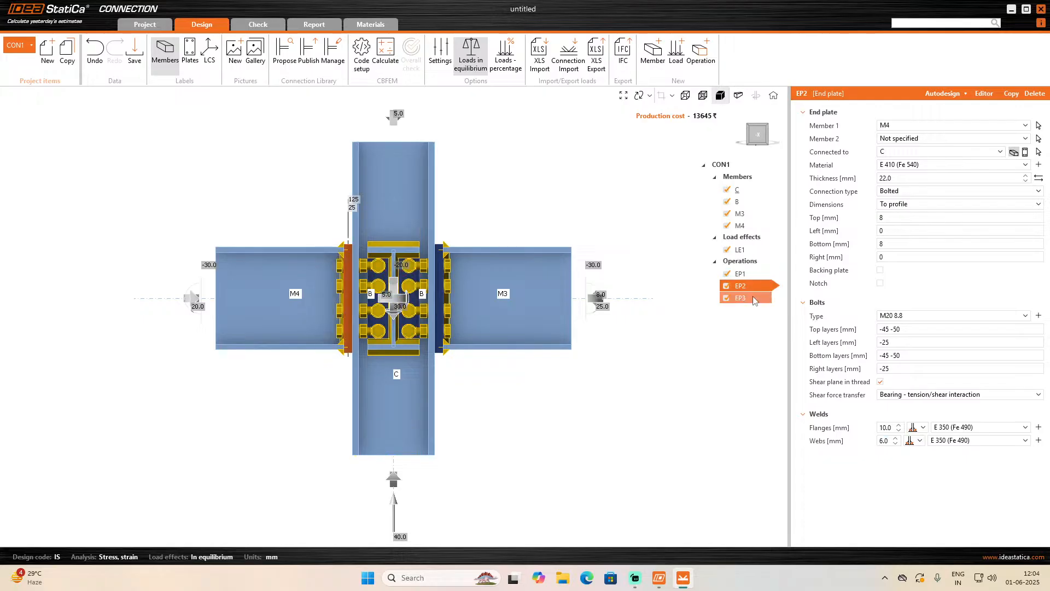
{"action": "left_click", "coordinate": [754, 299]}
{"action": "double_click", "coordinate": [889, 440]}
{"action": "type", "text": "6"}
{"action": "key", "text": "Return"}
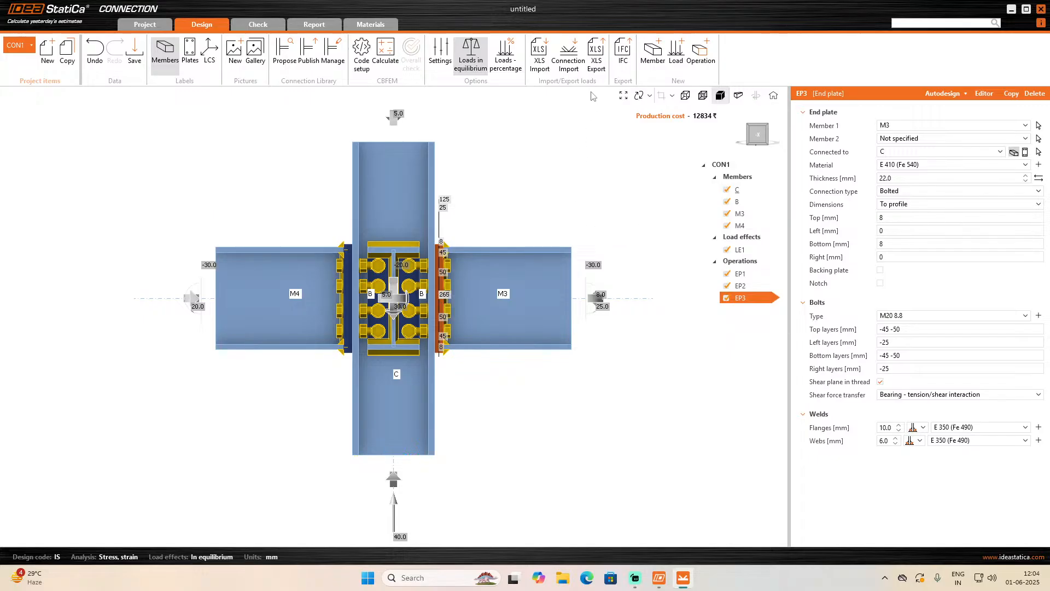
{"action": "left_click", "coordinate": [385, 54]}
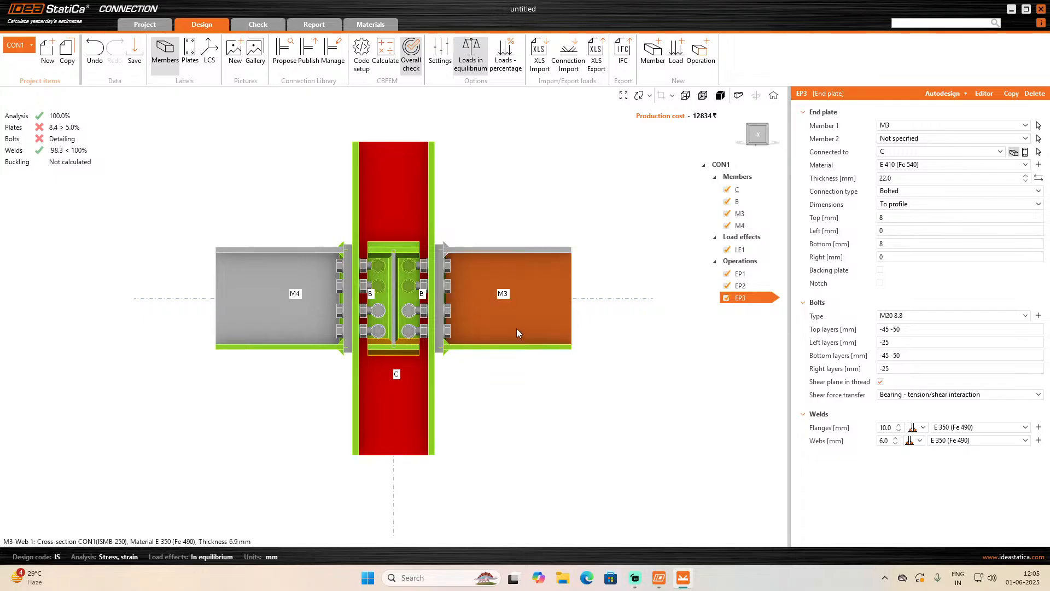
- Change the bolt type of all three end plates (EP3, EP2 and EP1) to M16 8.8
{"action": "left_click", "coordinate": [972, 316]}
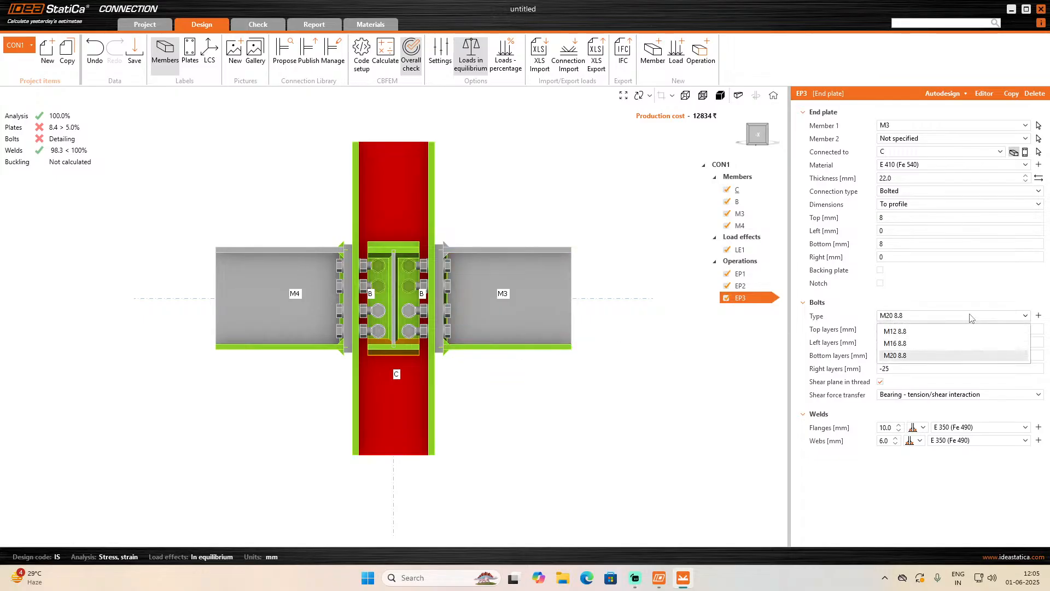
{"action": "left_click", "coordinate": [947, 343]}
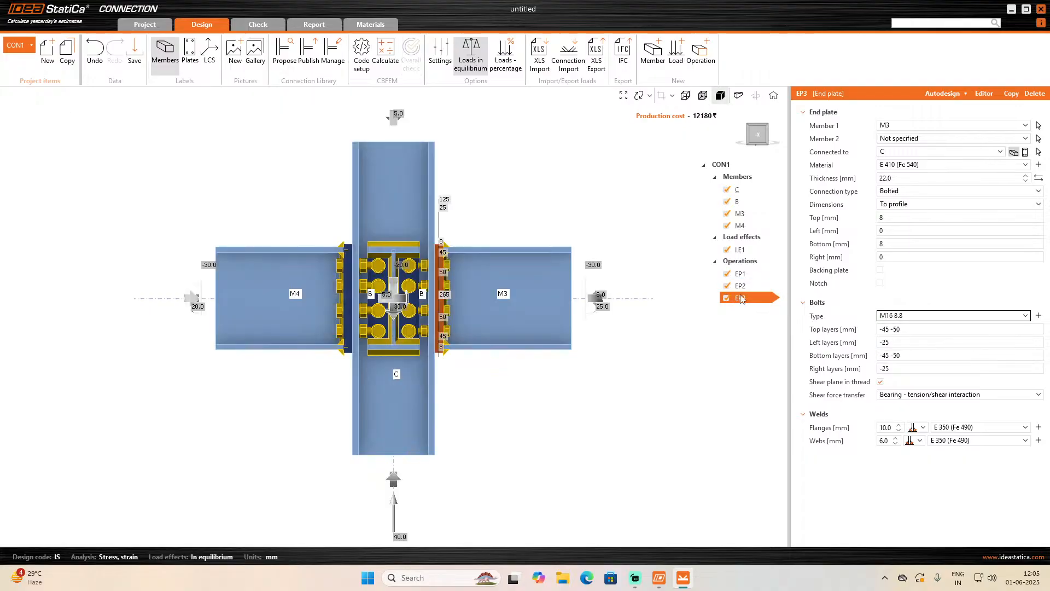
{"action": "left_click", "coordinate": [758, 286]}
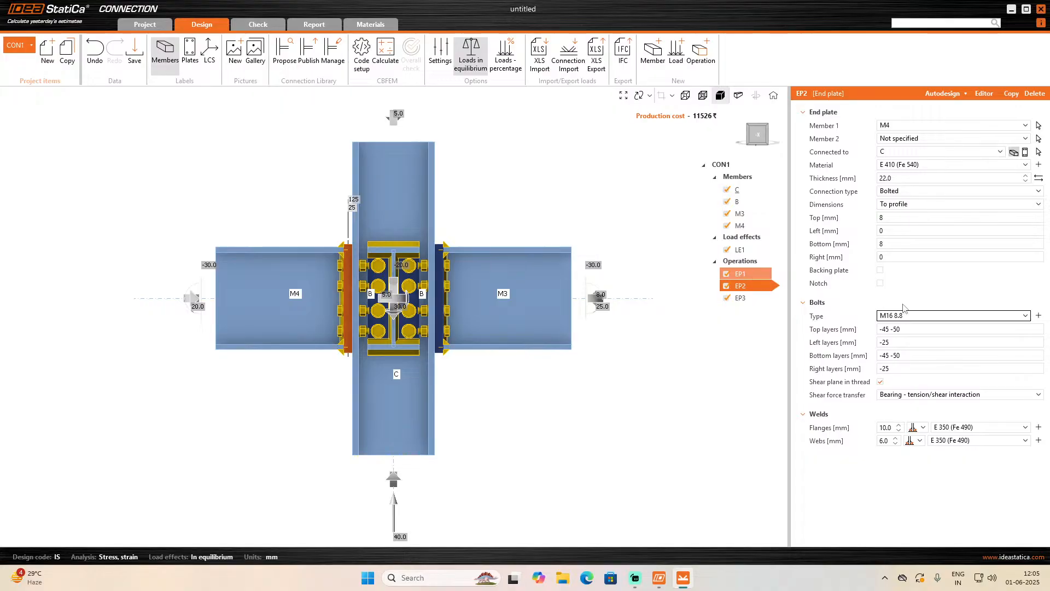
{"action": "left_click", "coordinate": [919, 318]}
{"action": "left_click", "coordinate": [909, 343]}
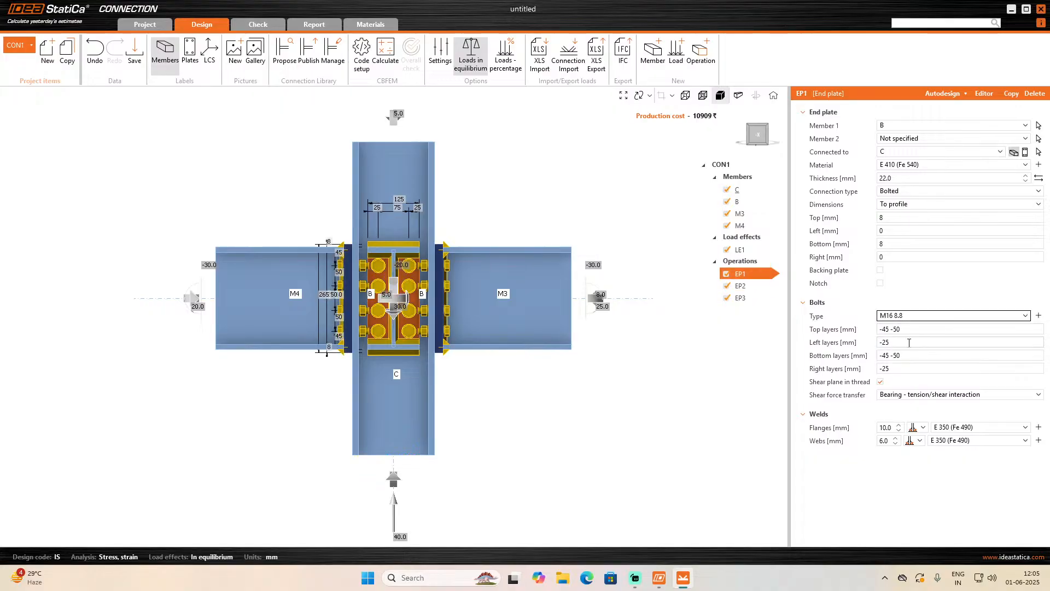
{"action": "left_click", "coordinate": [755, 286]}
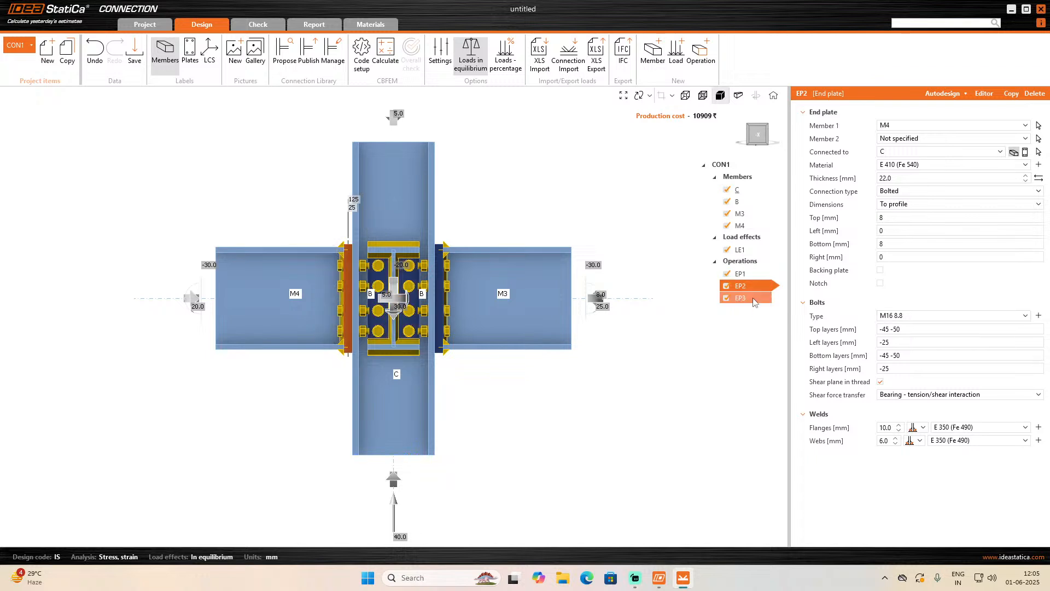
{"action": "left_click", "coordinate": [754, 298]}
- In LE1, set the My moments at B / End, M3 / End and M4 / End to 10 kNm and recalculate
{"action": "left_click", "coordinate": [745, 250]}
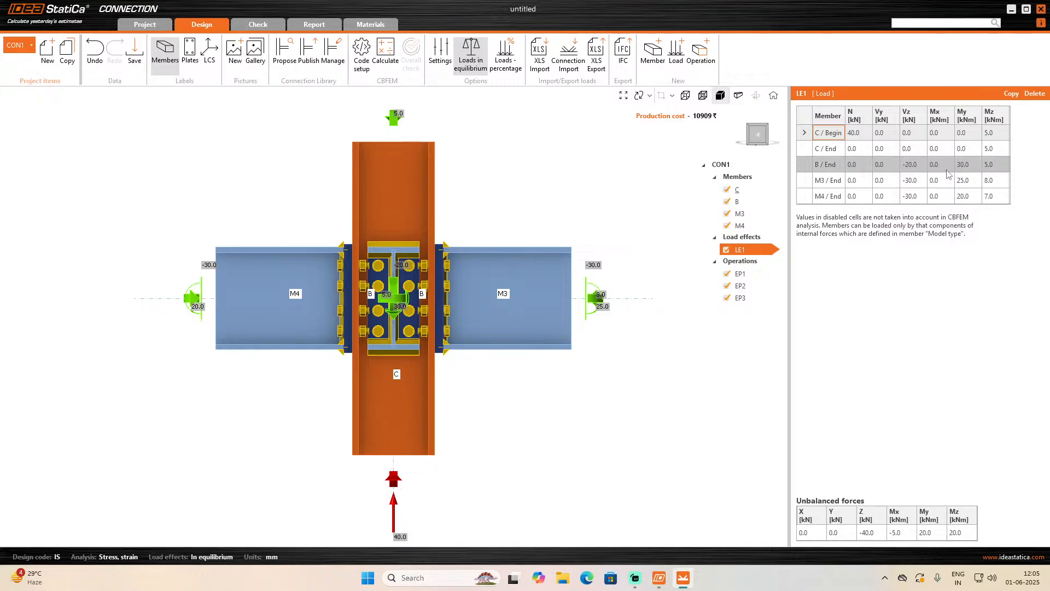
{"action": "left_click", "coordinate": [958, 165]}
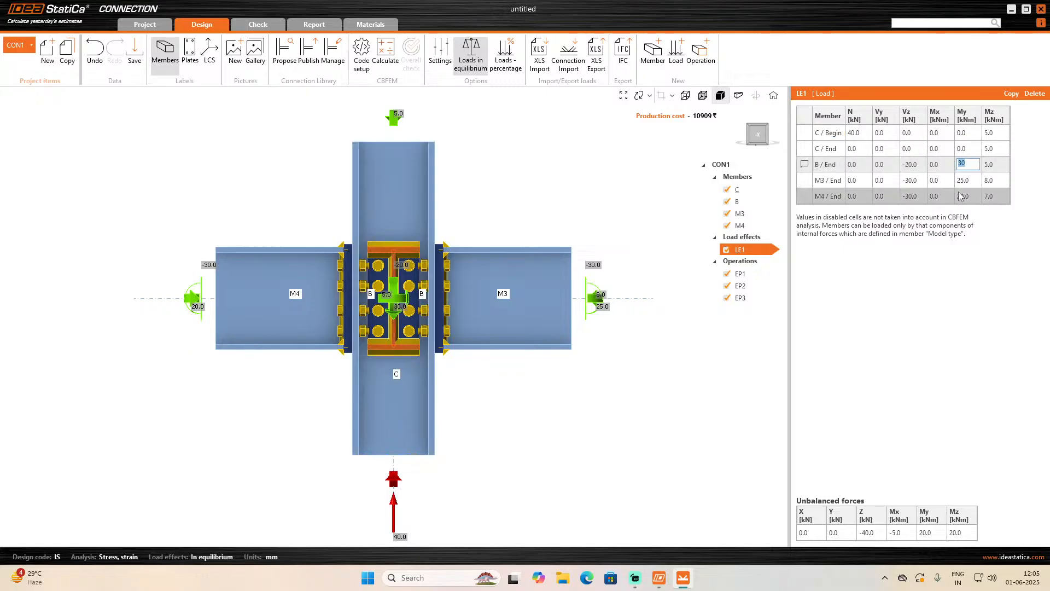
{"action": "type", "text": "10"}
{"action": "left_click", "coordinate": [965, 183]}
{"action": "type", "text": "10"}
{"action": "left_click", "coordinate": [961, 198]}
{"action": "type", "text": "10"}
{"action": "key", "text": "BackSpace"}
{"action": "key", "text": "BackSpace"}
{"action": "key", "text": "BackSpace"}
{"action": "type", "text": "1"}
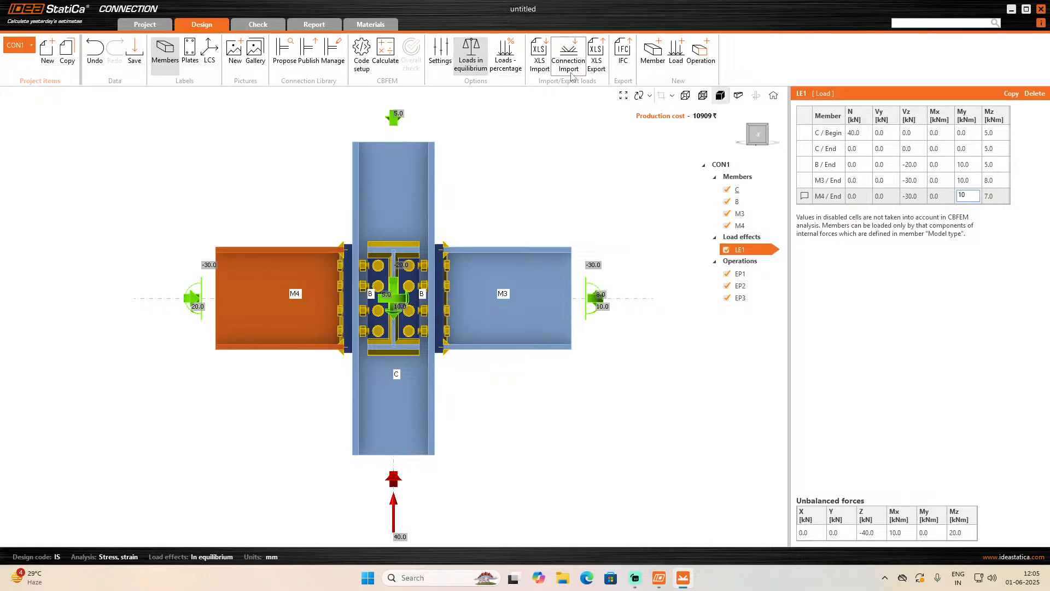
{"action": "left_click", "coordinate": [386, 55]}
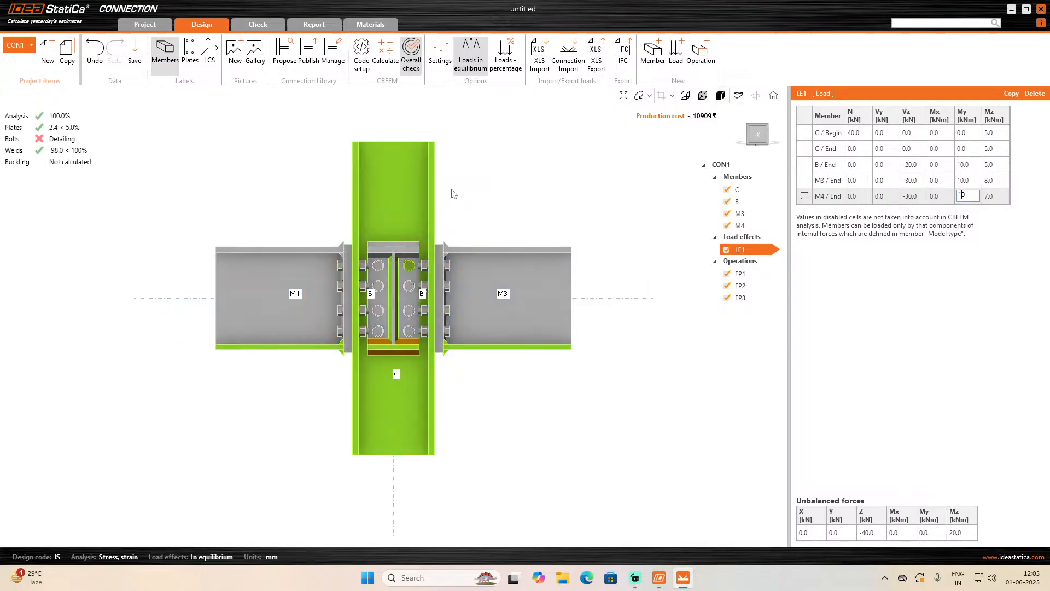
- Reduce the bolt rows of the B end plate (EP1) to a single -45 mm layer at both top and bottom
{"action": "left_click", "coordinate": [757, 275]}
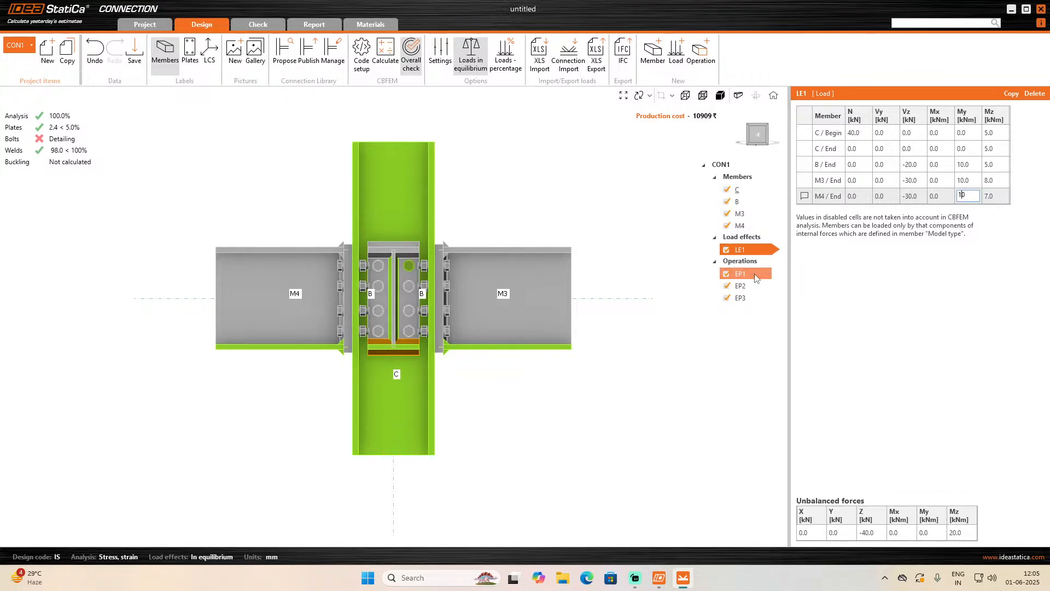
{"action": "left_click", "coordinate": [918, 329]}
{"action": "key", "text": "BackSpace"}
{"action": "key", "text": "BackSpace"}
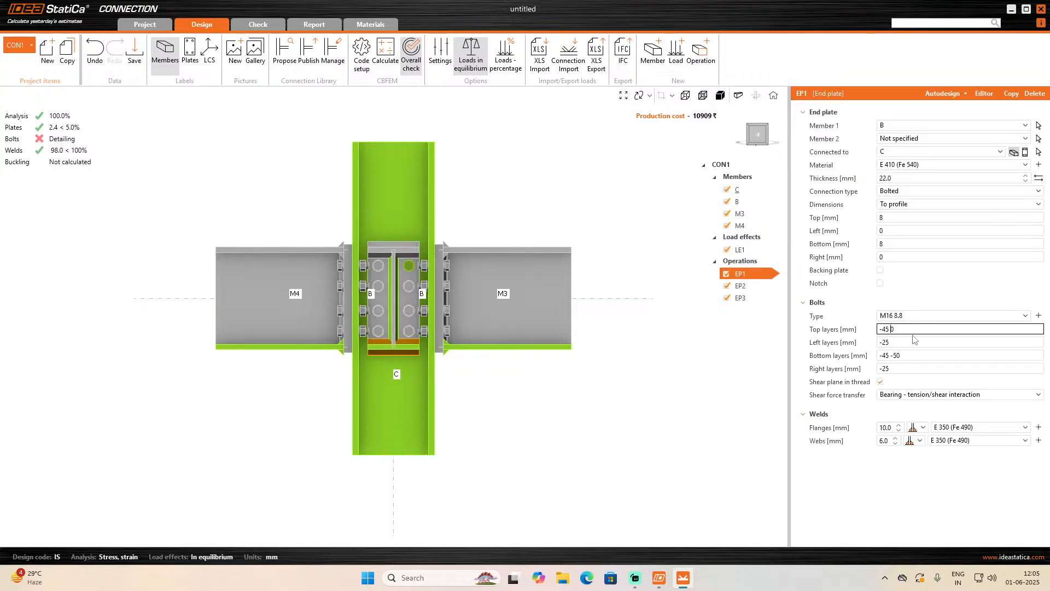
{"action": "key", "text": "Delete"}
{"action": "left_click", "coordinate": [915, 356]}
{"action": "key", "text": "BackSpace"}
{"action": "key", "text": "BackSpace"}
{"action": "key", "text": "BackSpace"}
{"action": "key", "text": "BackSpace"}
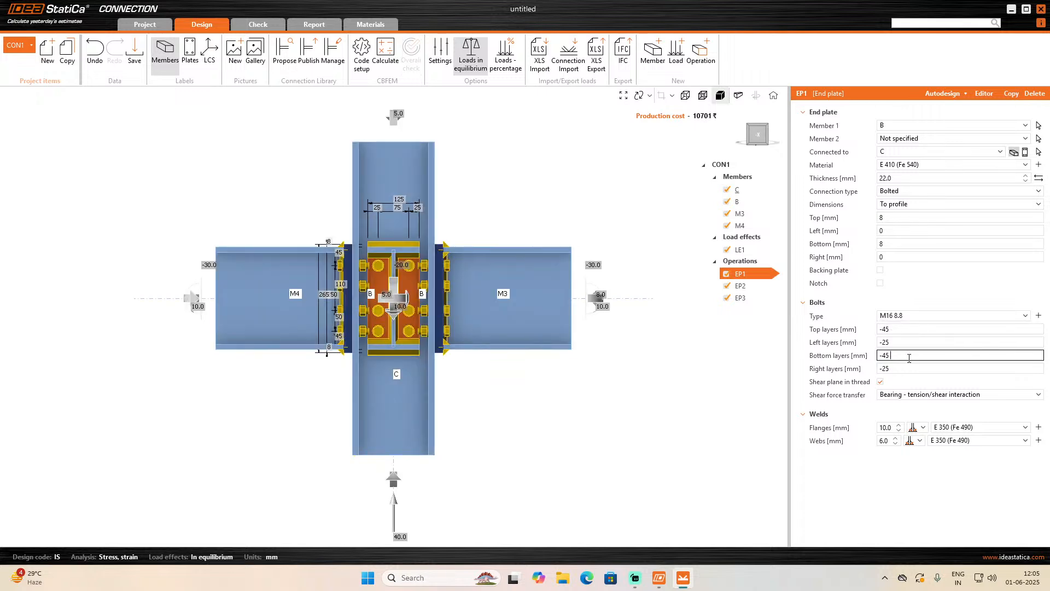
{"action": "left_click", "coordinate": [753, 287]}
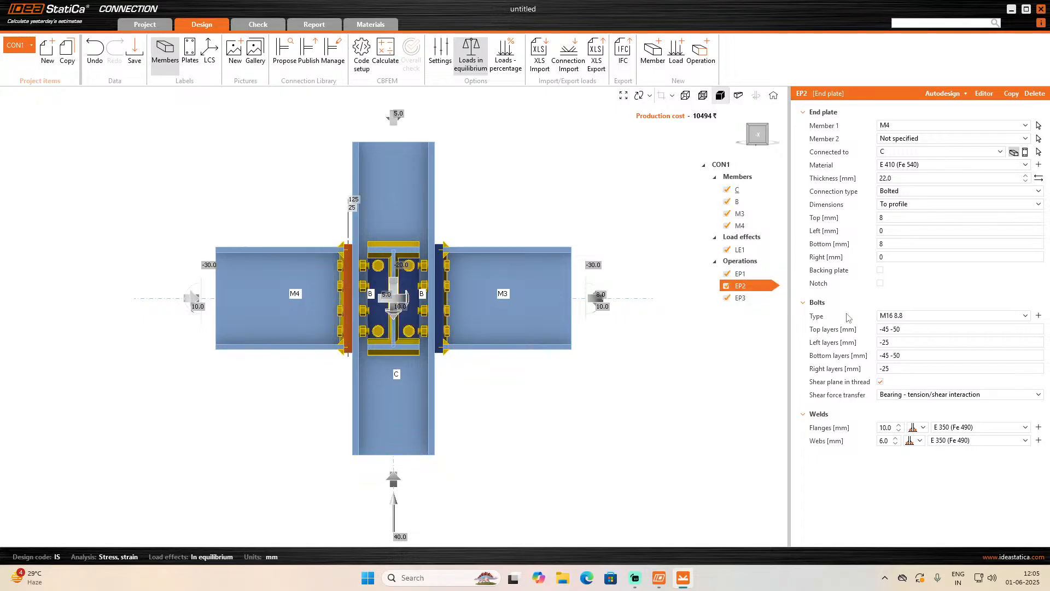
- Reduce the bolt rows of the M4 end plate (EP2) to a single -45 mm layer at both top and bottom
{"action": "left_click", "coordinate": [925, 327]}
{"action": "left_click", "coordinate": [924, 327]}
{"action": "key", "text": "BackSpace"}
{"action": "key", "text": "BackSpace"}
{"action": "key", "text": "BackSpace"}
{"action": "key", "text": "BackSpace"}
{"action": "left_click", "coordinate": [916, 356]}
{"action": "left_click", "coordinate": [916, 355]}
{"action": "key", "text": "BackSpace"}
{"action": "key", "text": "BackSpace"}
{"action": "key", "text": "BackSpace"}
{"action": "key", "text": "BackSpace"}
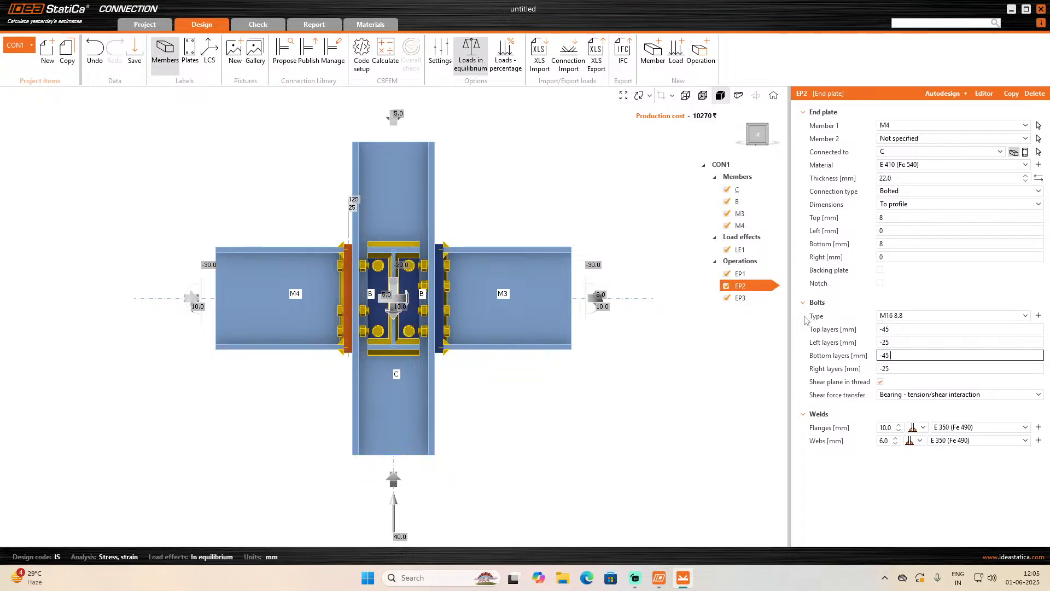
- Reduce the M3 end plate (EP3) to a single -45 mm bolt layer at top and bottom and recalculate the connection
{"action": "left_click", "coordinate": [767, 299]}
{"action": "left_click", "coordinate": [925, 354]}
{"action": "left_click", "coordinate": [925, 353]}
{"action": "key", "text": "Left"}
{"action": "key", "text": "BackSpace"}
{"action": "key", "text": "BackSpace"}
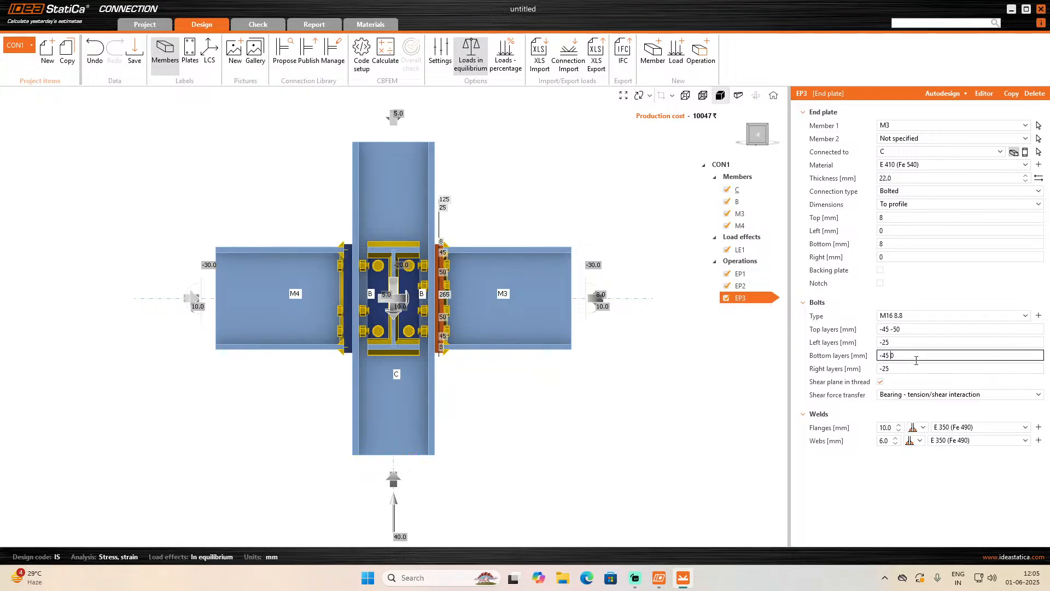
{"action": "left_click", "coordinate": [913, 329]}
{"action": "left_click", "coordinate": [913, 329]}
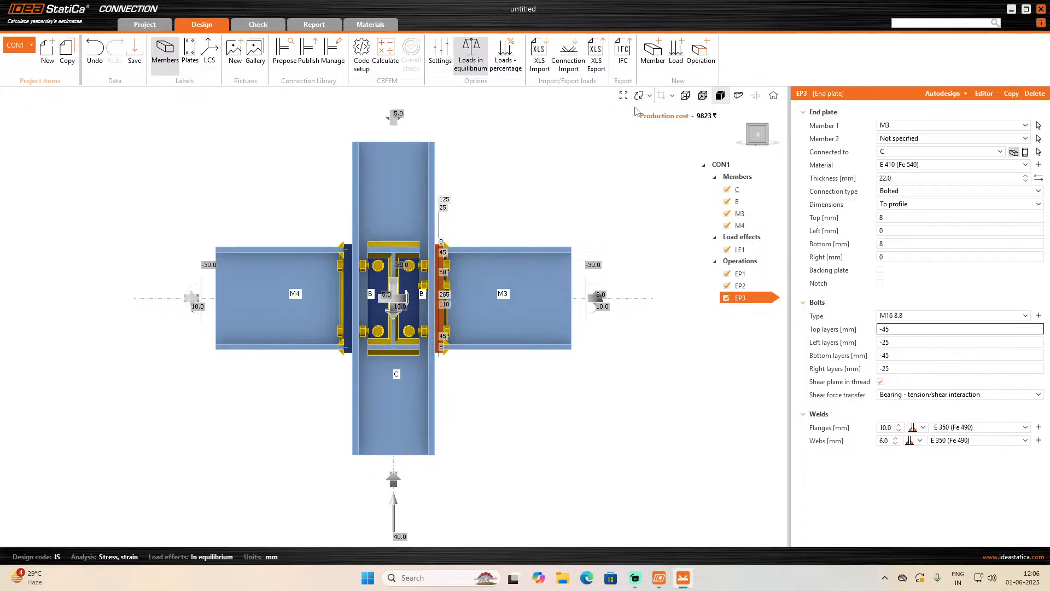
{"action": "left_click", "coordinate": [528, 181]}
{"action": "left_click", "coordinate": [398, 55]}
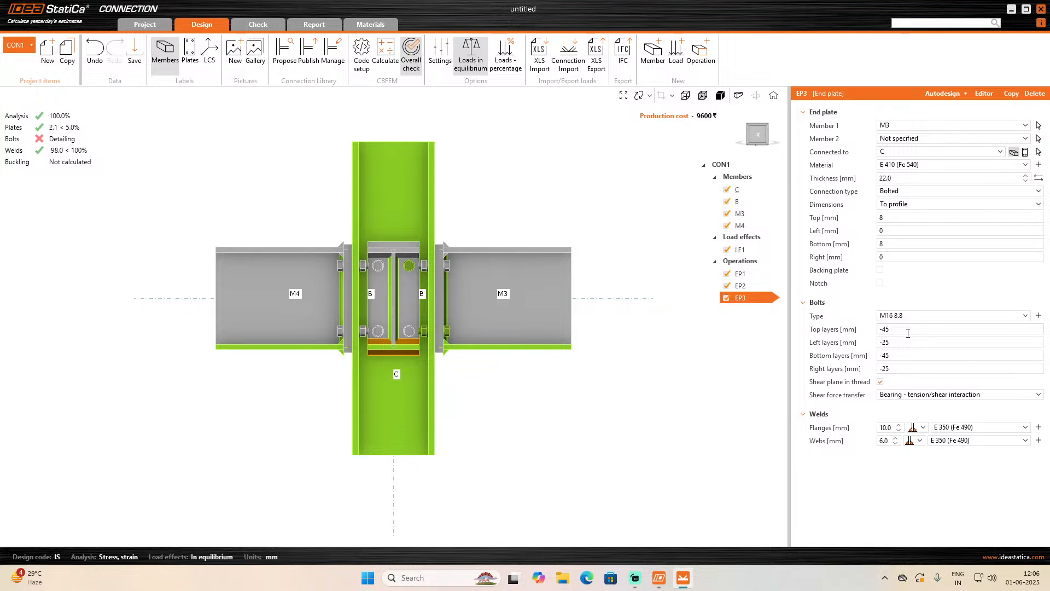
- Set the top and bottom bolt layers of the M3 end plate (EP3) to -55 mm
{"action": "left_click", "coordinate": [908, 334]}
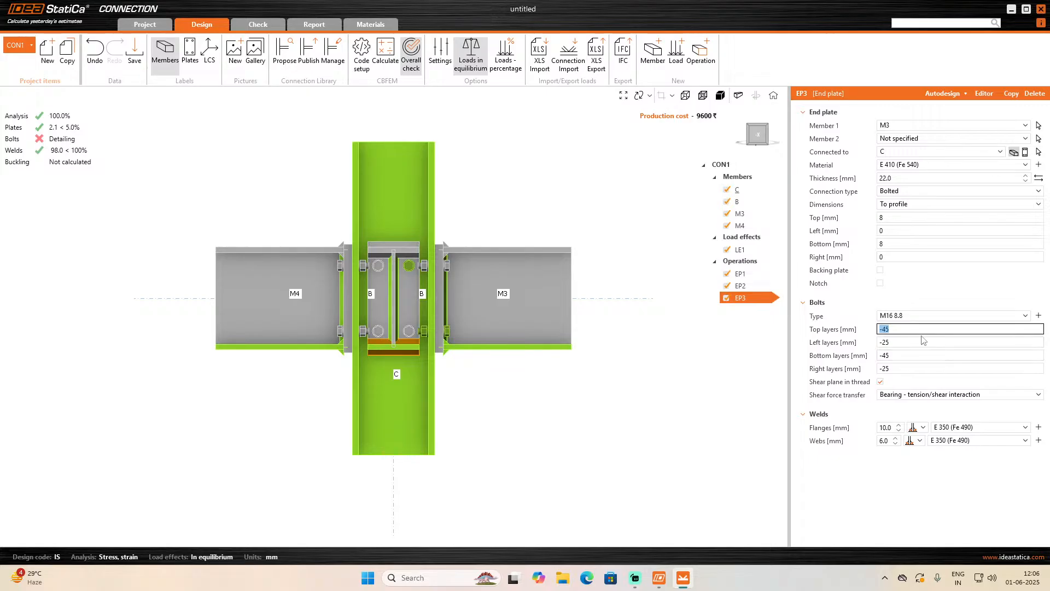
{"action": "type", "text": "-"}
{"action": "key", "text": "Tab"}
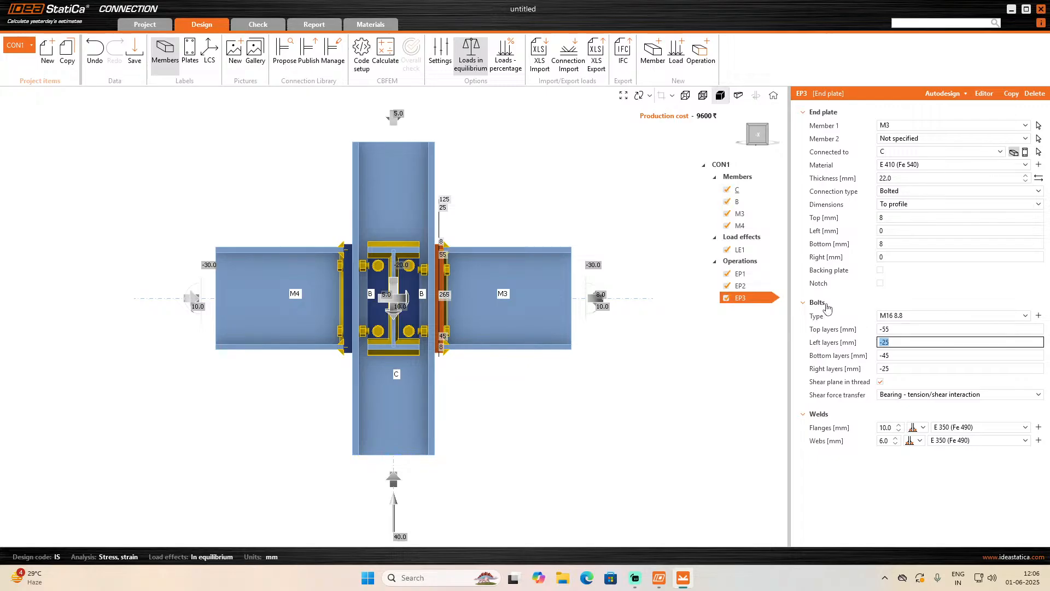
{"action": "left_click", "coordinate": [768, 137]}
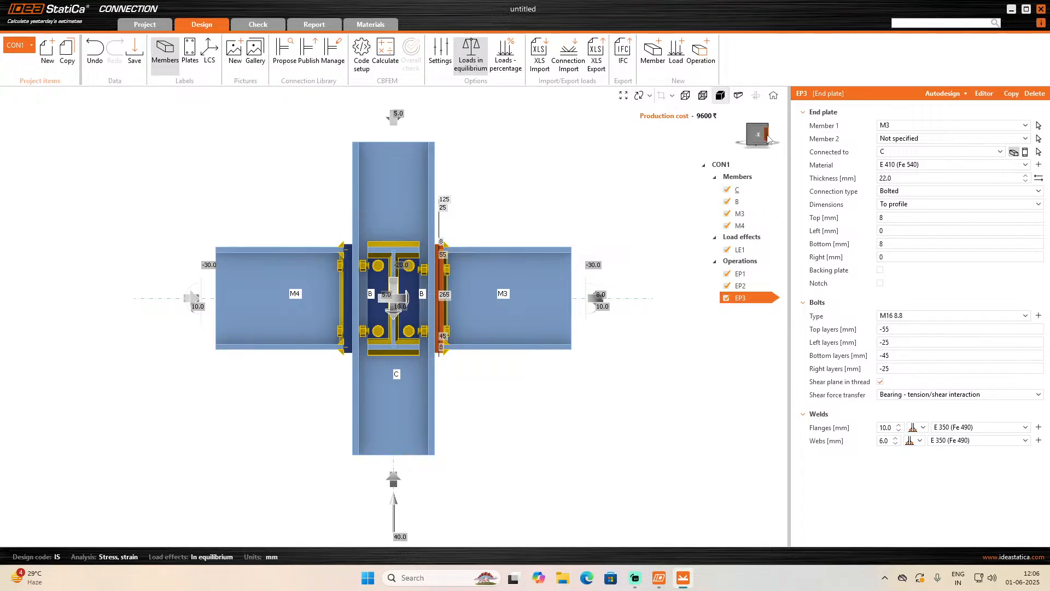
{"action": "left_click", "coordinate": [766, 139]}
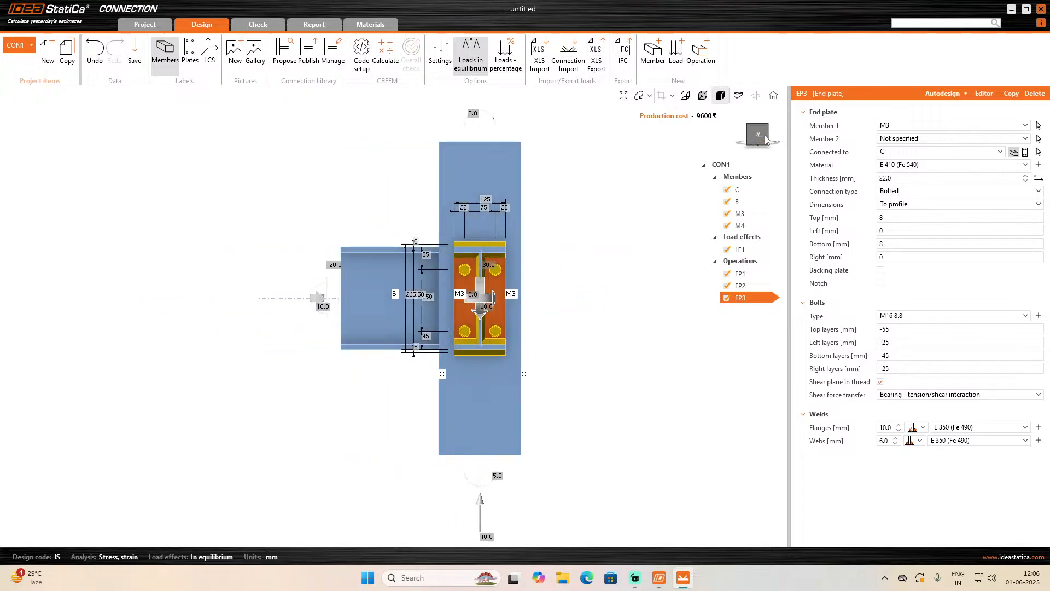
{"action": "left_click", "coordinate": [901, 354]}
{"action": "type", "text": "-55"}
{"action": "key", "text": "Tab"}
- Return the top and bottom bolt layers of the M3 end plate (EP3) to -45 mm
{"action": "left_click", "coordinate": [904, 327]}
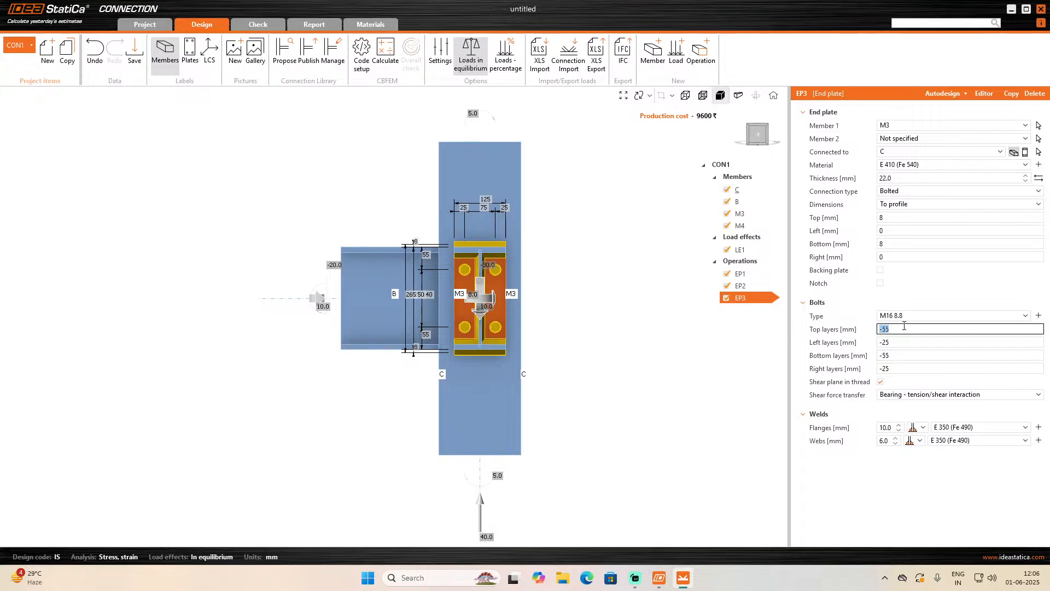
{"action": "type", "text": "-4"}
{"action": "key", "text": "Tab"}
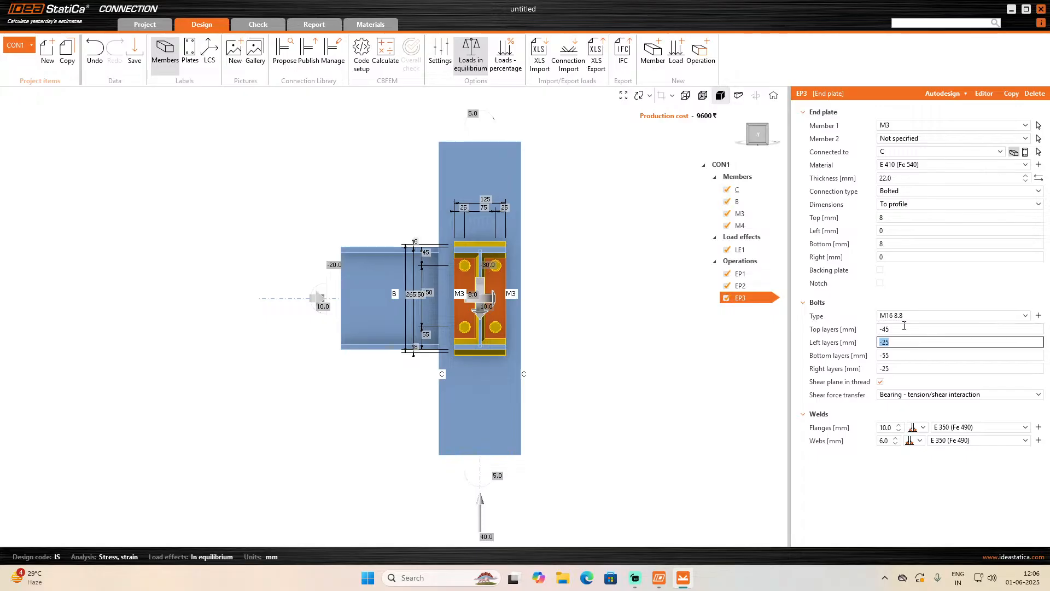
{"action": "key", "text": "Tab"}
{"action": "type", "text": "-45"}
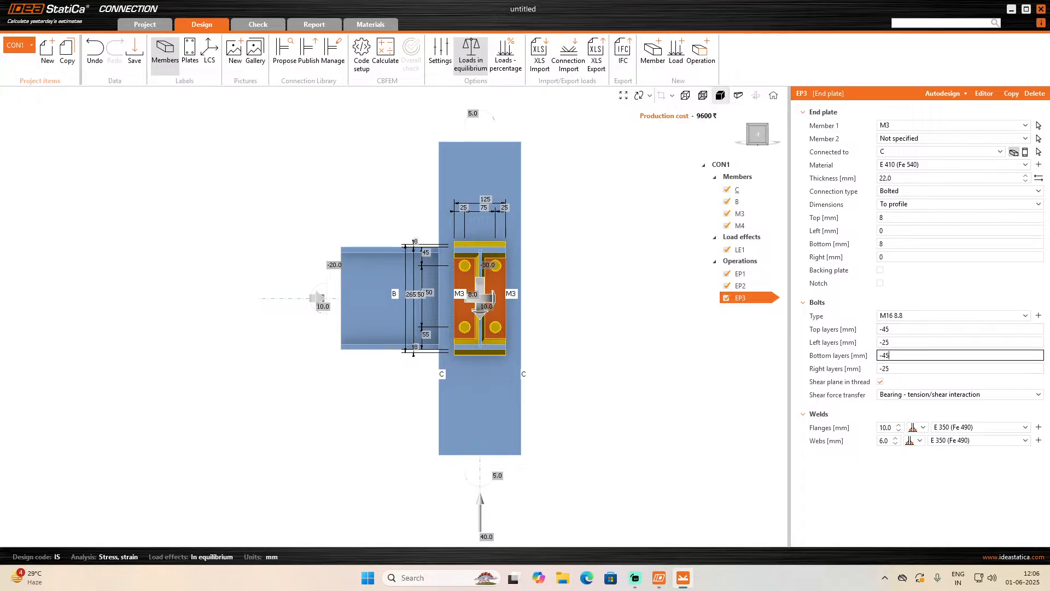
{"action": "key", "text": "Tab"}
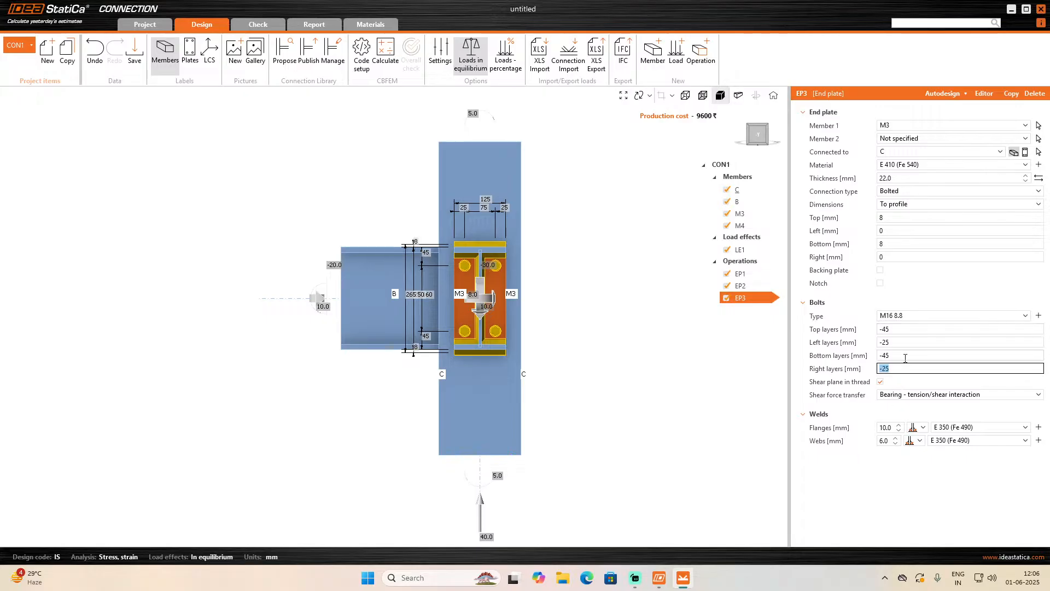
- Set the flange weld size of all three end plates (EP3, EP2 and EP1) to 8 mm and recalculate
{"action": "left_click", "coordinate": [886, 428]}
{"action": "type", "text": "8"}
{"action": "key", "text": "Tab"}
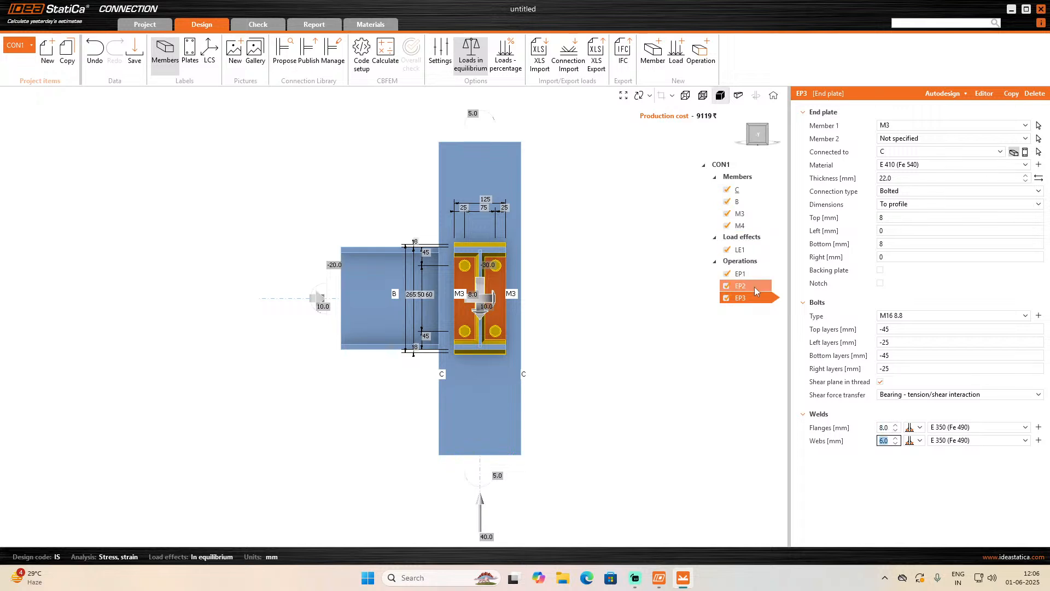
{"action": "left_click", "coordinate": [889, 428]}
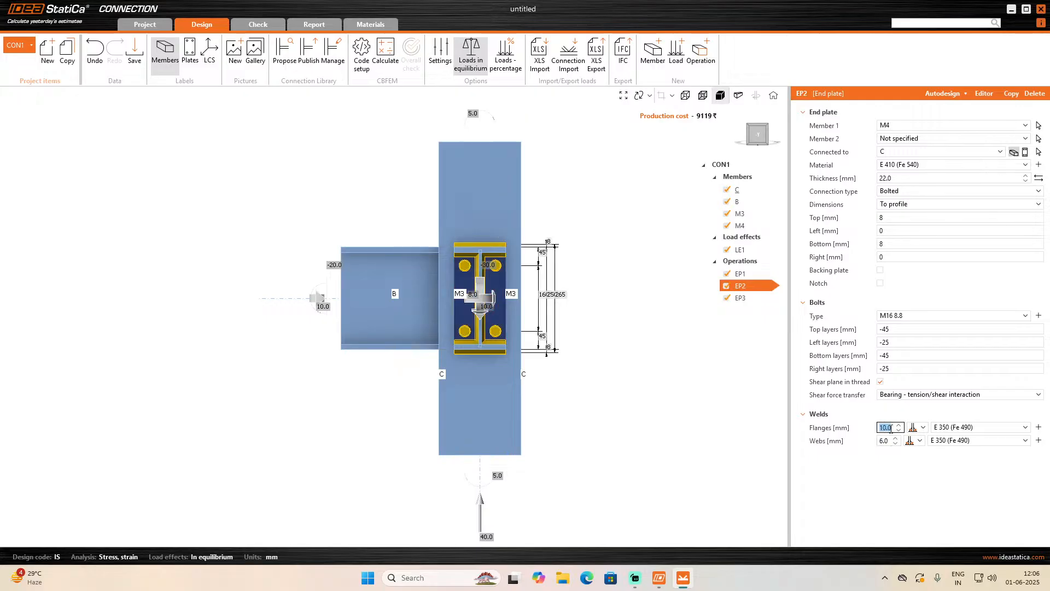
{"action": "type", "text": "8"}
{"action": "key", "text": "Tab"}
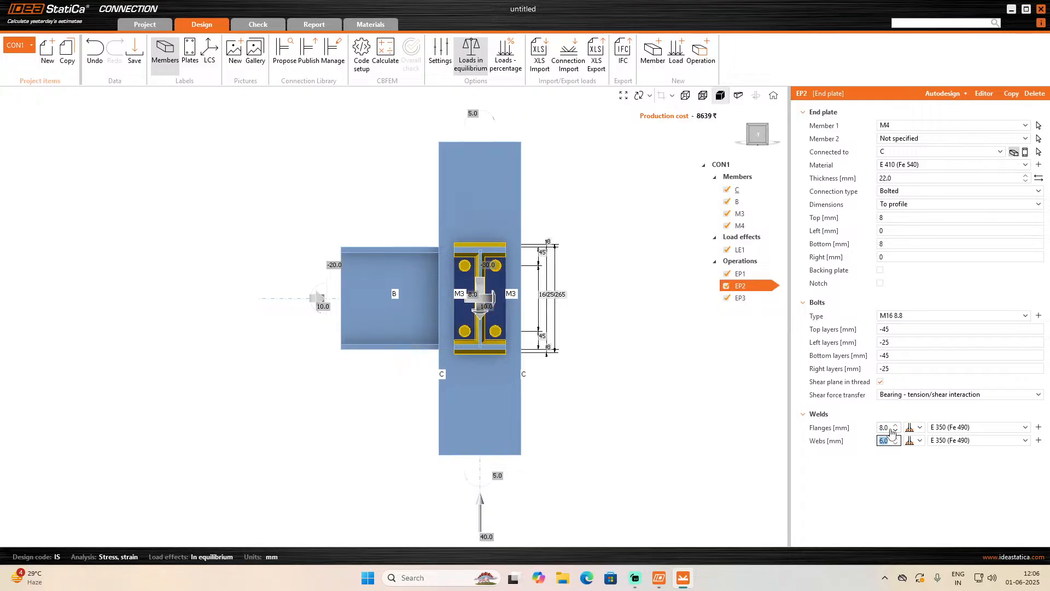
{"action": "left_click", "coordinate": [762, 278]}
{"action": "left_click", "coordinate": [886, 428]}
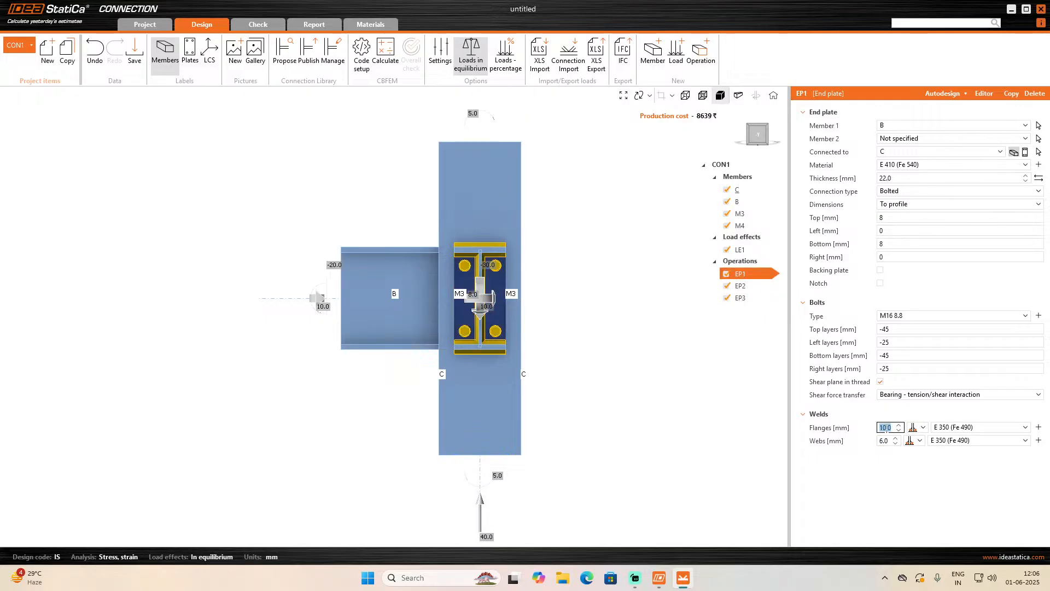
{"action": "type", "text": "8"}
{"action": "key", "text": "Tab"}
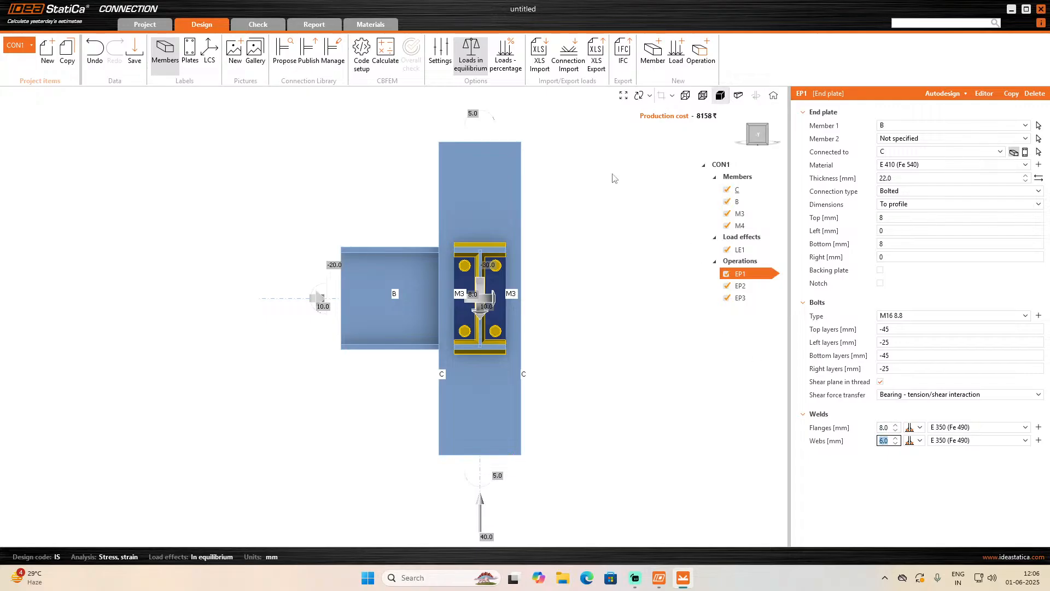
{"action": "left_click", "coordinate": [390, 62]}
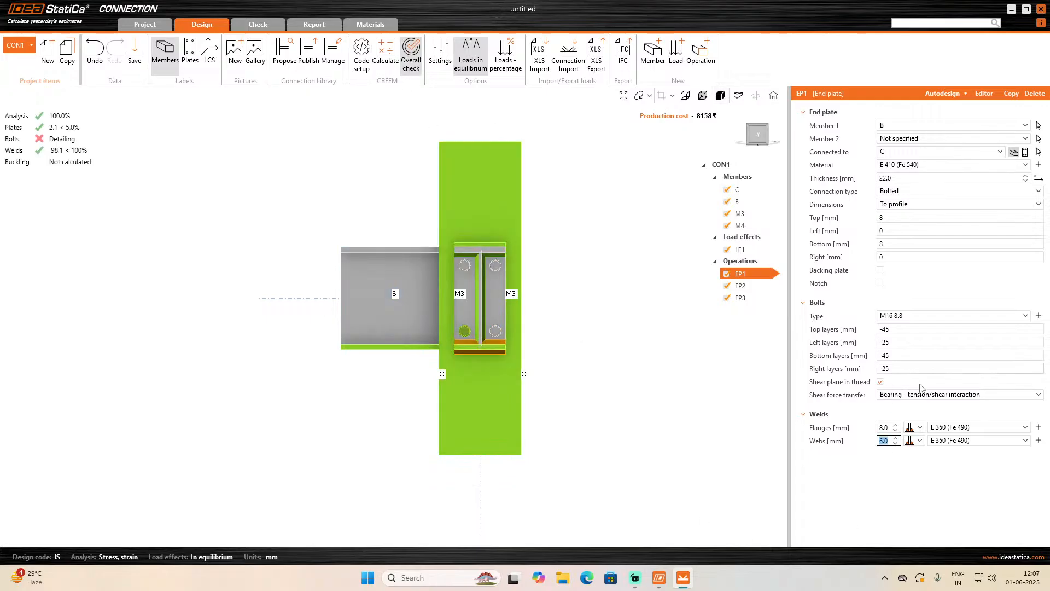
- Set the flange weld size of the end plates EP1, EP2 and EP3 to 6 mm and recalculate the connection
{"action": "left_click", "coordinate": [888, 426]}
{"action": "type", "text": "6"}
{"action": "key", "text": "Tab"}
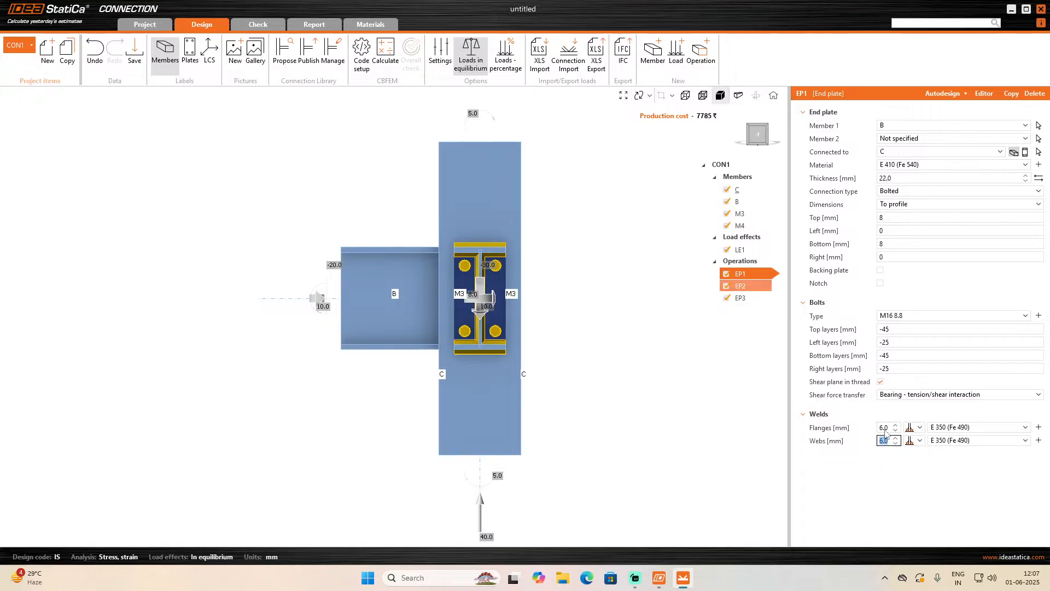
{"action": "double_click", "coordinate": [885, 430]}
{"action": "type", "text": "6"}
{"action": "key", "text": "Return"}
{"action": "left_click", "coordinate": [756, 301]}
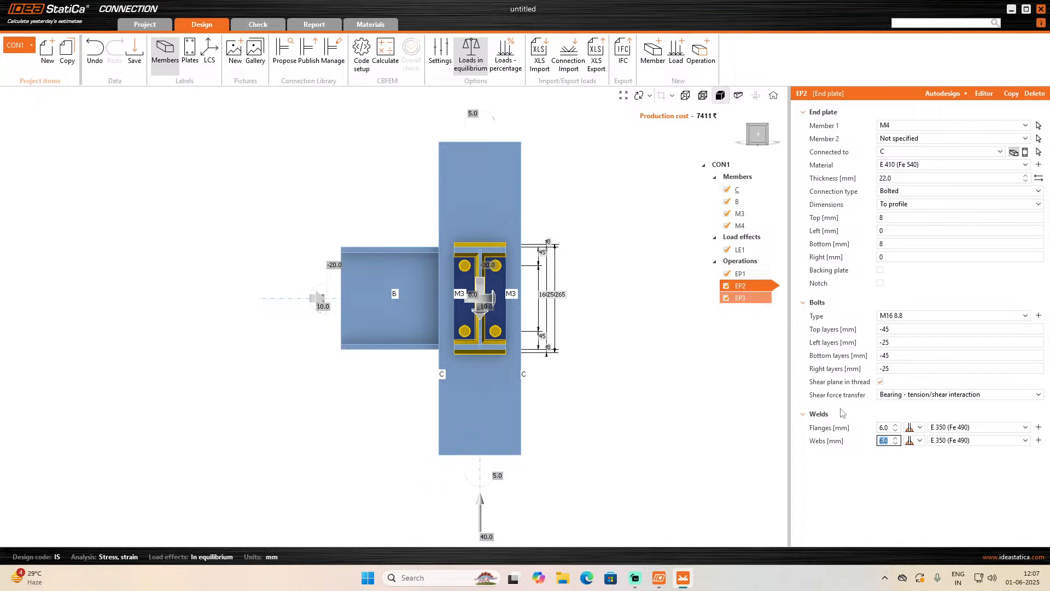
{"action": "double_click", "coordinate": [885, 427]}
{"action": "type", "text": "6"}
{"action": "key", "text": "Return"}
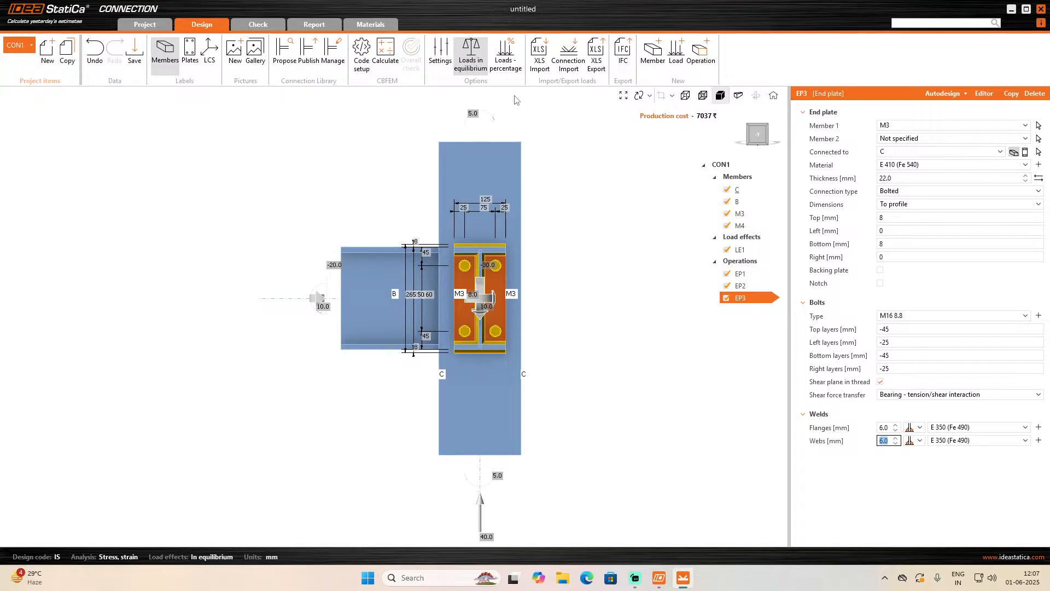
{"action": "left_click", "coordinate": [385, 53]}
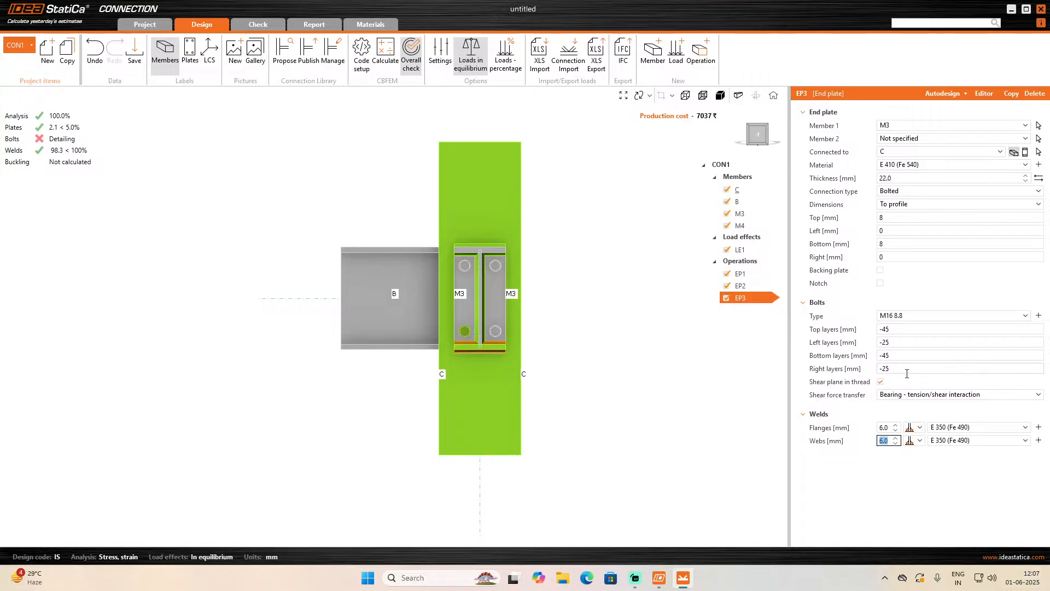
- Set the left and right bolt layers of the M3 end plate (EP3) to -30 mm
{"action": "left_click", "coordinate": [900, 343]}
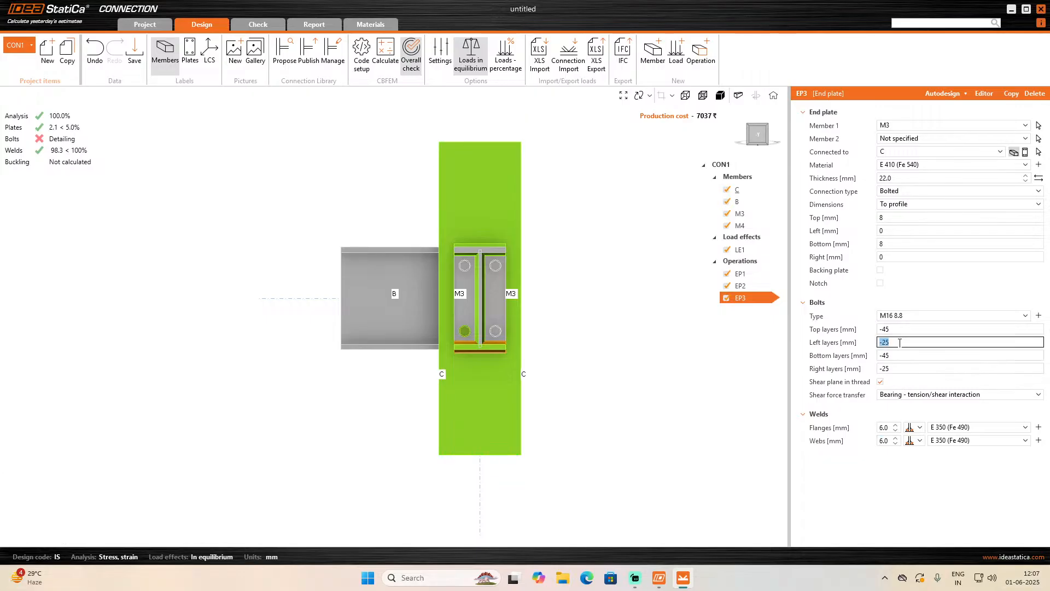
{"action": "type", "text": "-30"}
{"action": "key", "text": "Tab"}
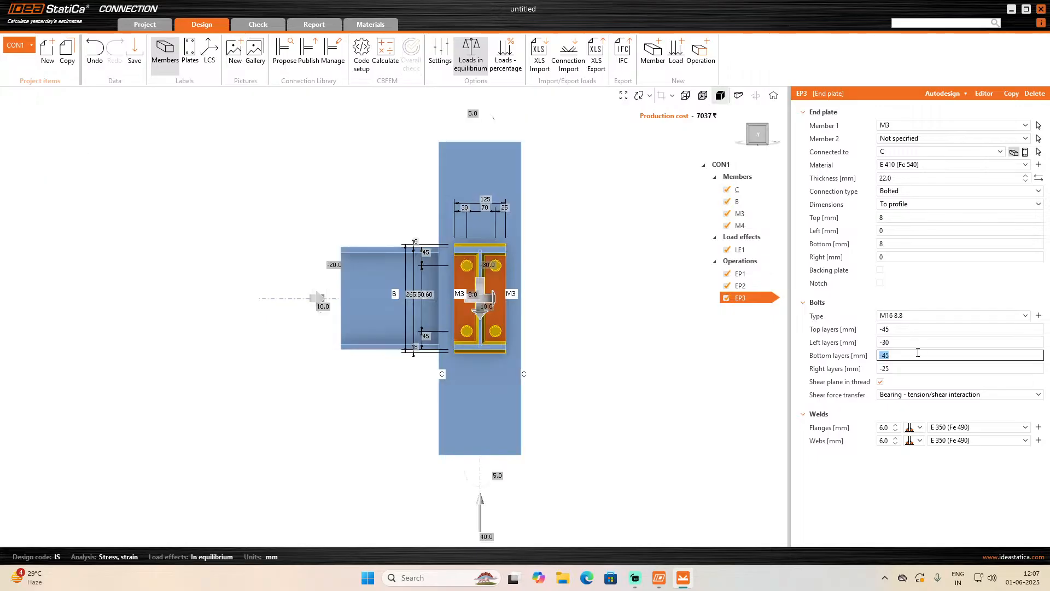
{"action": "left_click", "coordinate": [923, 373]}
{"action": "type", "text": "-30"}
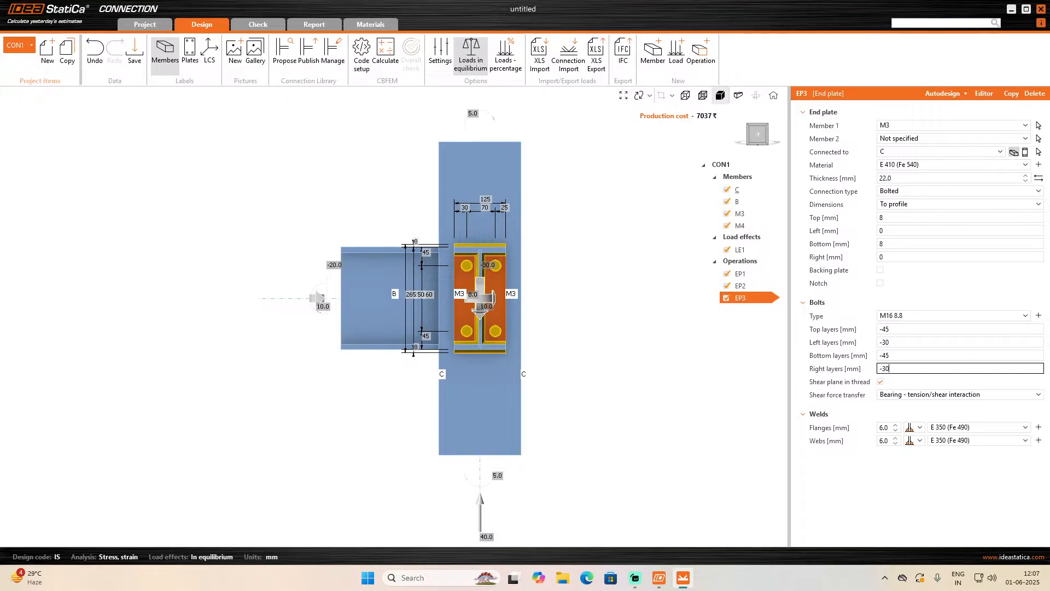
{"action": "key", "text": "Tab"}
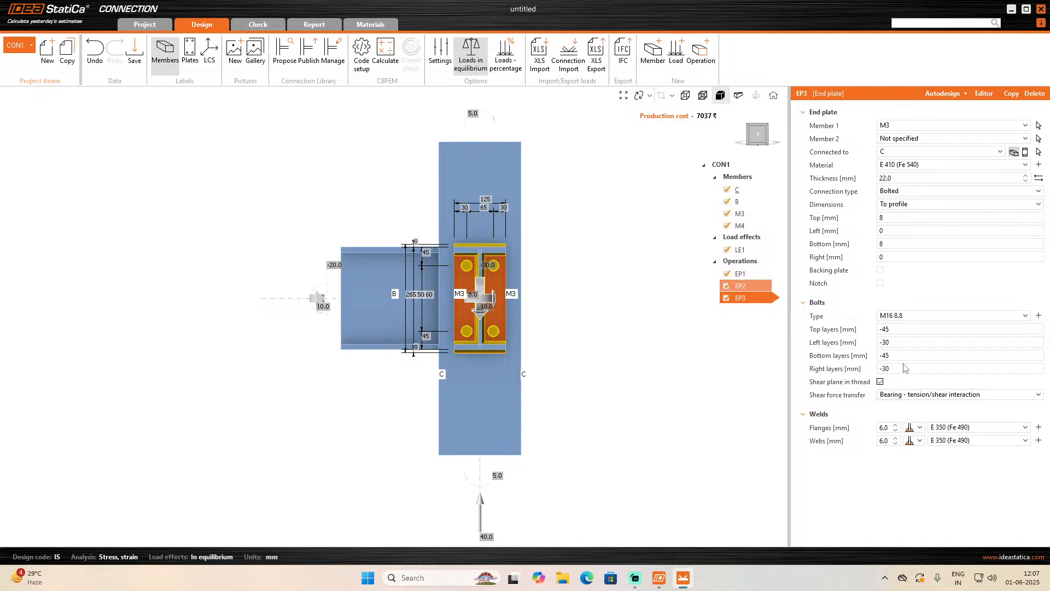
- Set the left and right bolt layers of the M4 end plate (EP2) to -30 mm
{"action": "left_click", "coordinate": [898, 342]}
{"action": "type", "text": "-30"}
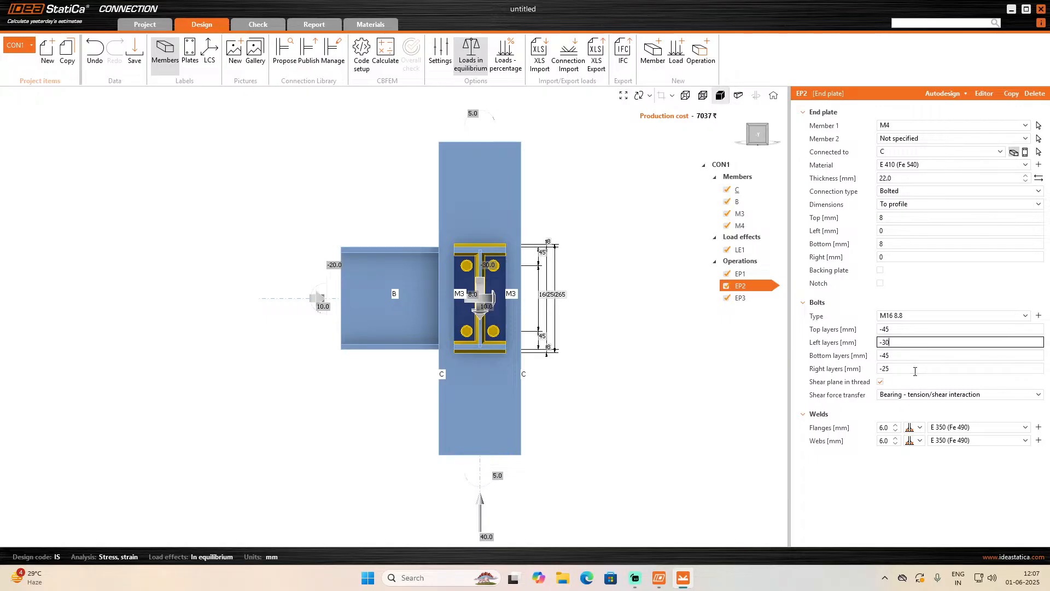
{"action": "left_click", "coordinate": [916, 367]}
{"action": "type", "text": "-30"}
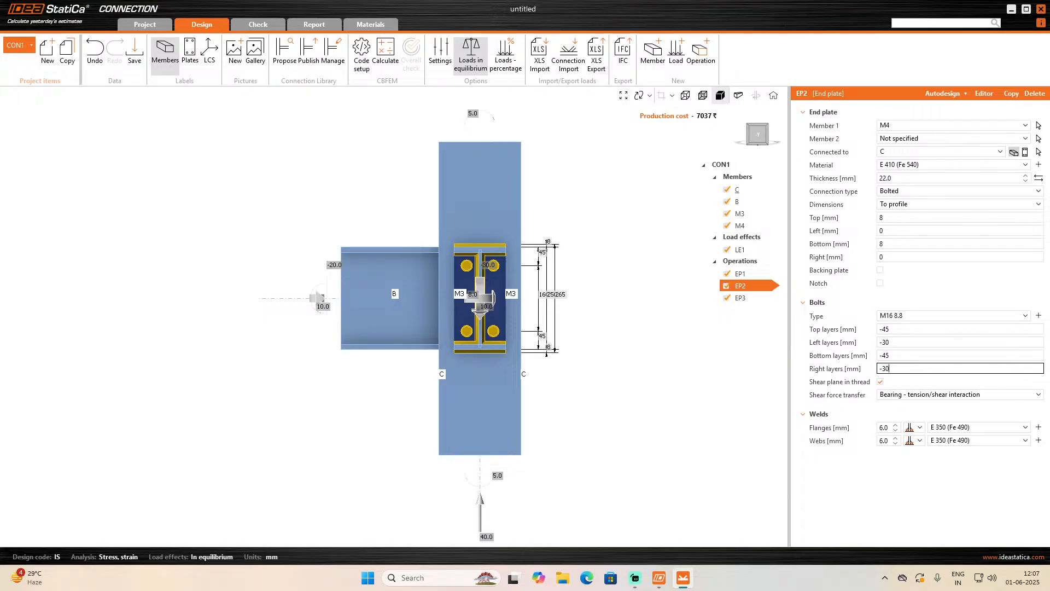
- Set the left and right bolt layers of the B end plate (EP1) to -30 mm and recalculate the connection
{"action": "left_click", "coordinate": [761, 275]}
{"action": "left_click", "coordinate": [892, 343]}
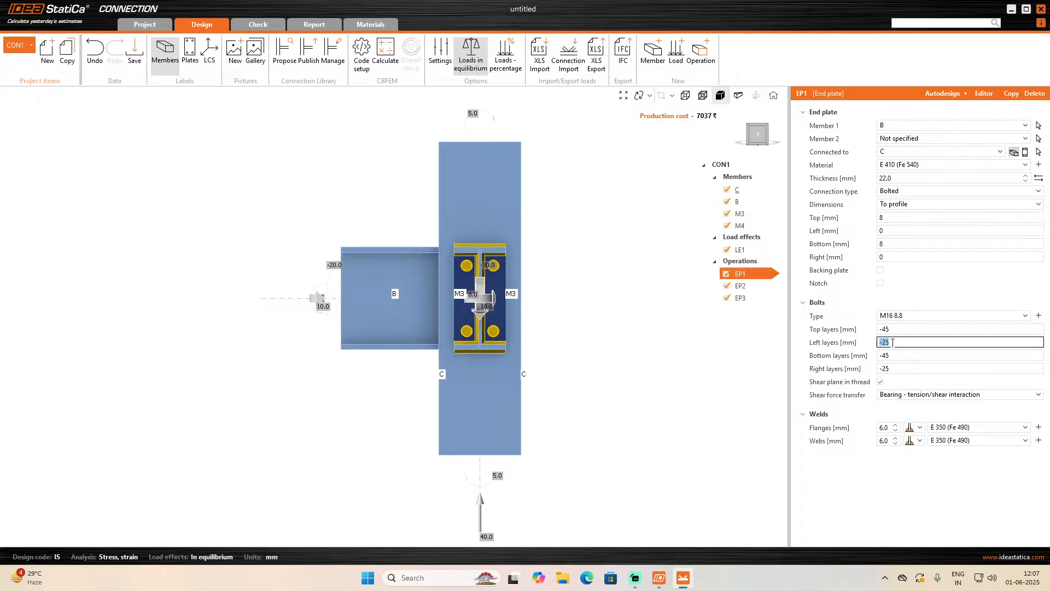
{"action": "type", "text": "-30"}
{"action": "left_click", "coordinate": [908, 368]}
{"action": "type", "text": "-30"}
{"action": "left_click", "coordinate": [924, 380]}
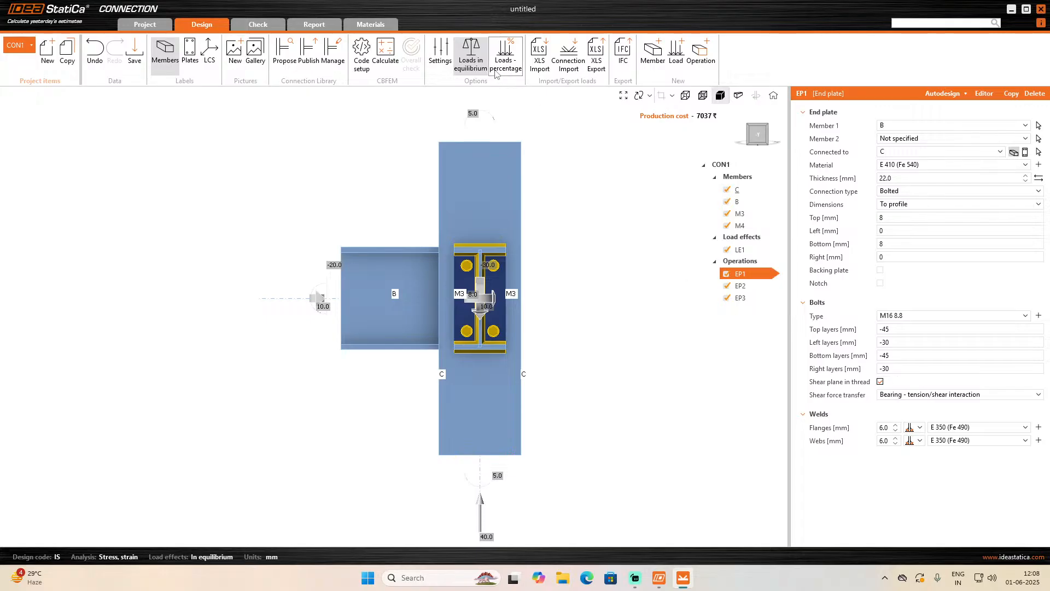
{"action": "left_click", "coordinate": [390, 60]}
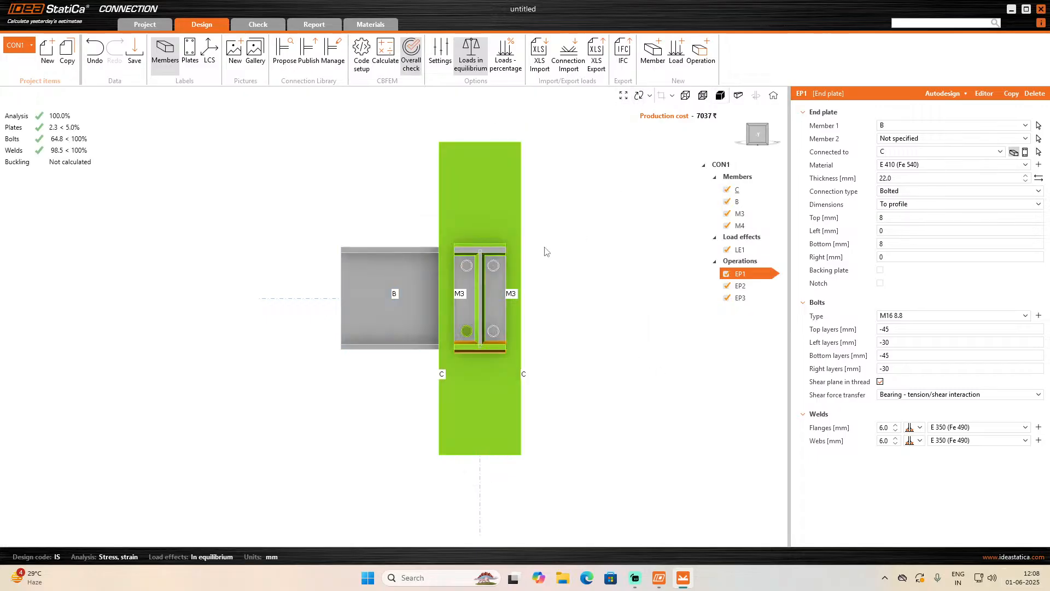
- Switch the analysis type of CON1 to Stiffness and calculate the connection
{"action": "left_click", "coordinate": [749, 129]}
{"action": "scroll", "coordinate": [572, 447], "scroll_direction": "down", "scroll_amount": 2}
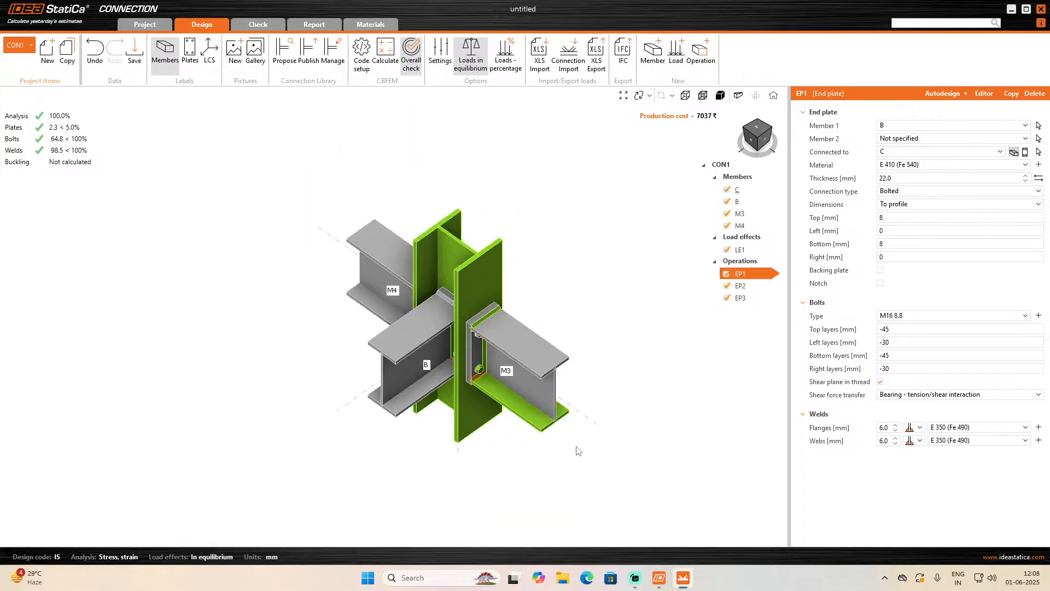
{"action": "scroll", "coordinate": [578, 450], "scroll_direction": "up", "scroll_amount": 2}
{"action": "middle_click_drag", "start_coordinate": [454, 384], "coordinate": [454, 413]}
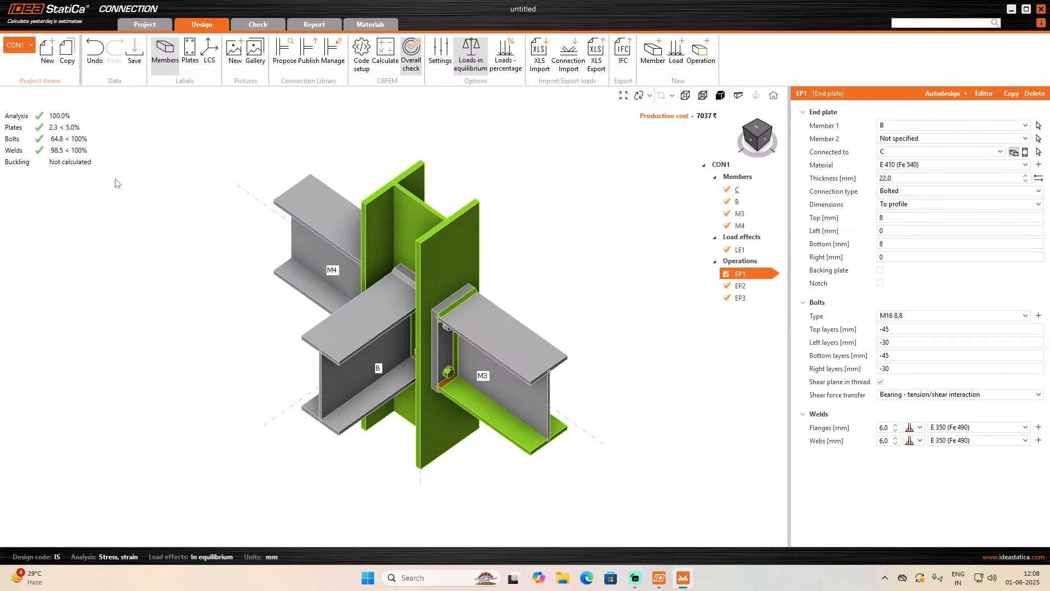
{"action": "left_click", "coordinate": [722, 164]}
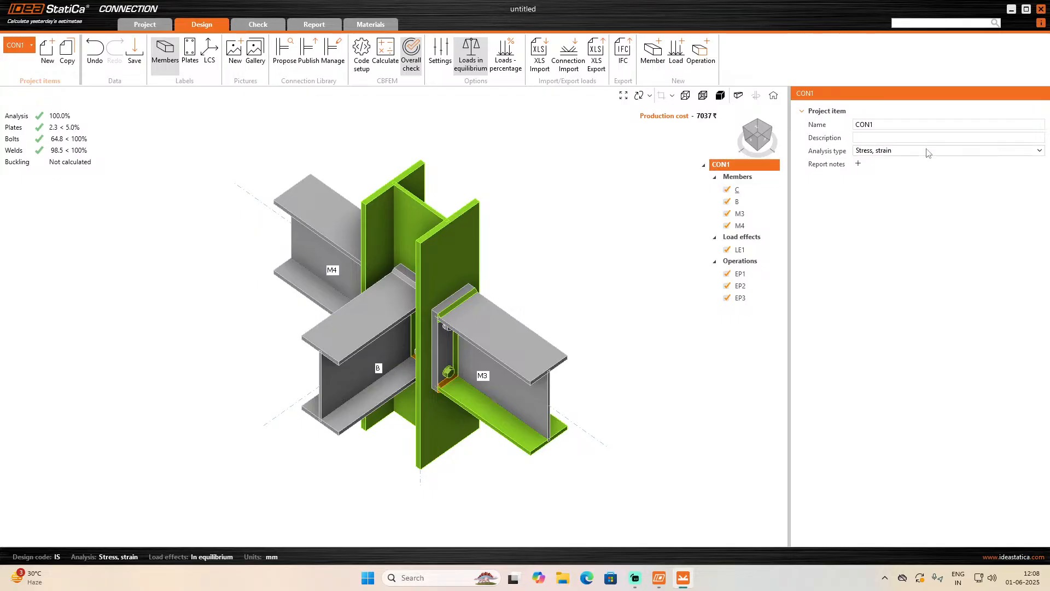
{"action": "left_click", "coordinate": [869, 156]}
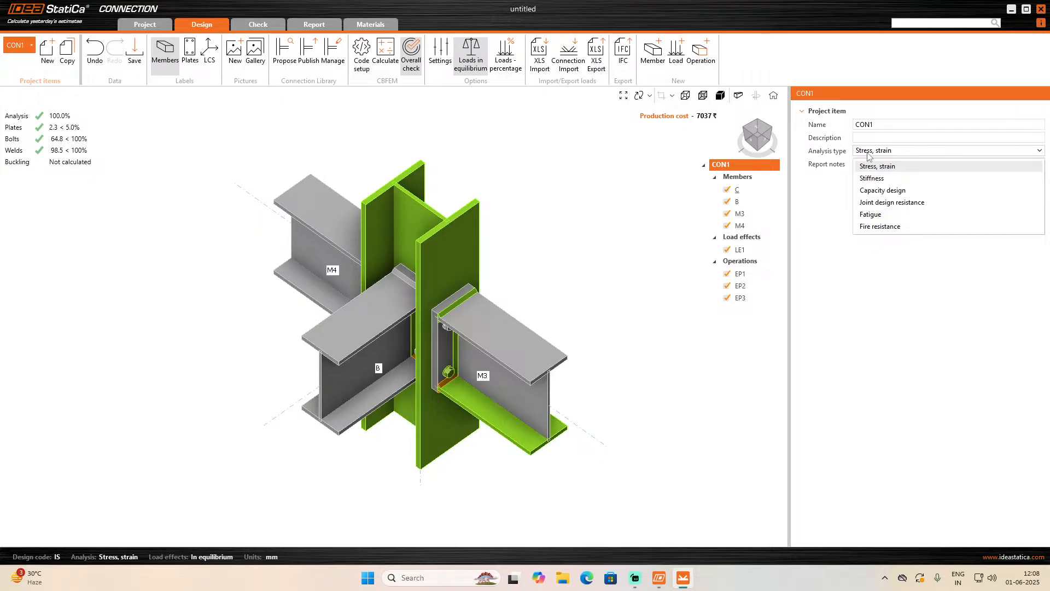
{"action": "left_click", "coordinate": [884, 180]}
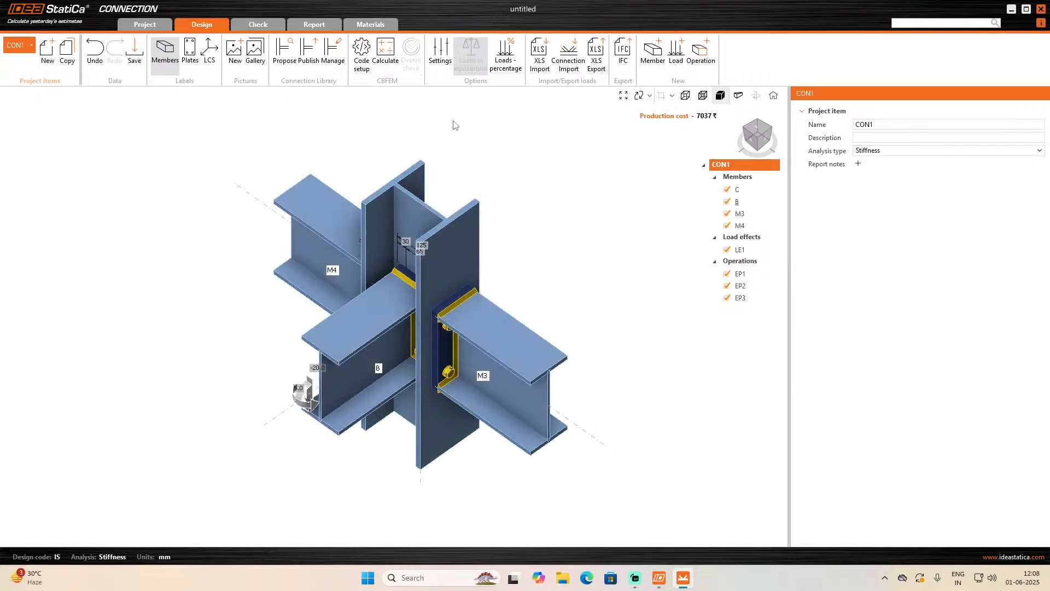
{"action": "left_click", "coordinate": [386, 55]}
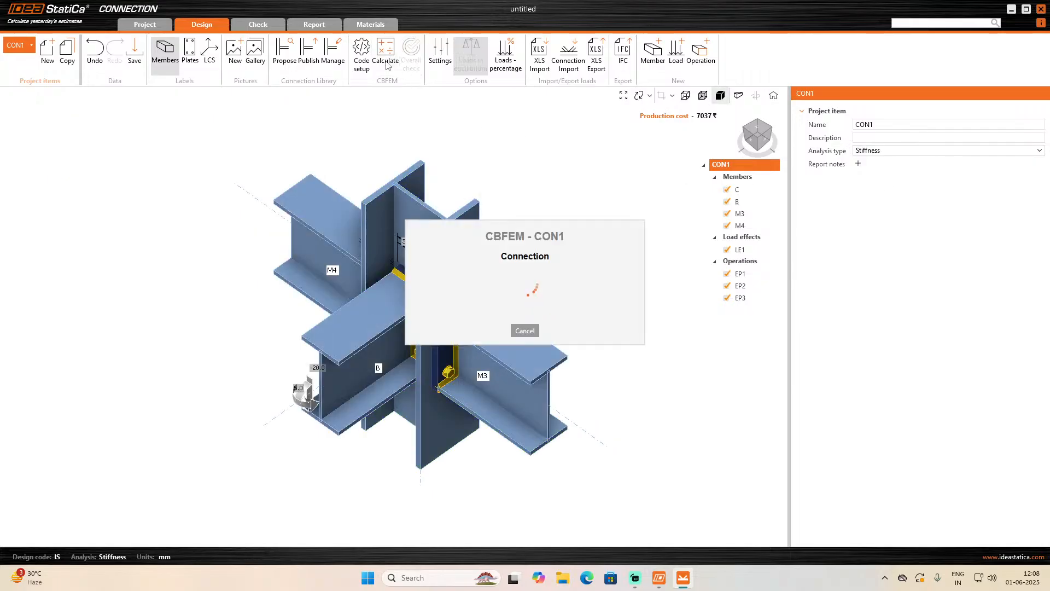
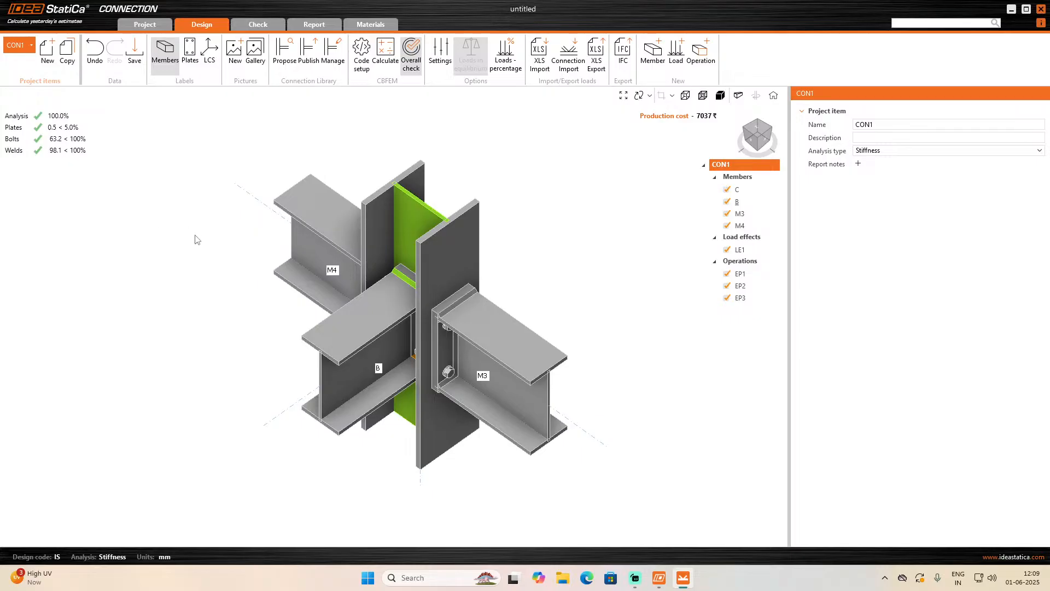
- Set the analysis type of CON1 back to Stress, strain and run the Stress/strain - Buckling calculation
{"action": "left_click", "coordinate": [887, 151]}
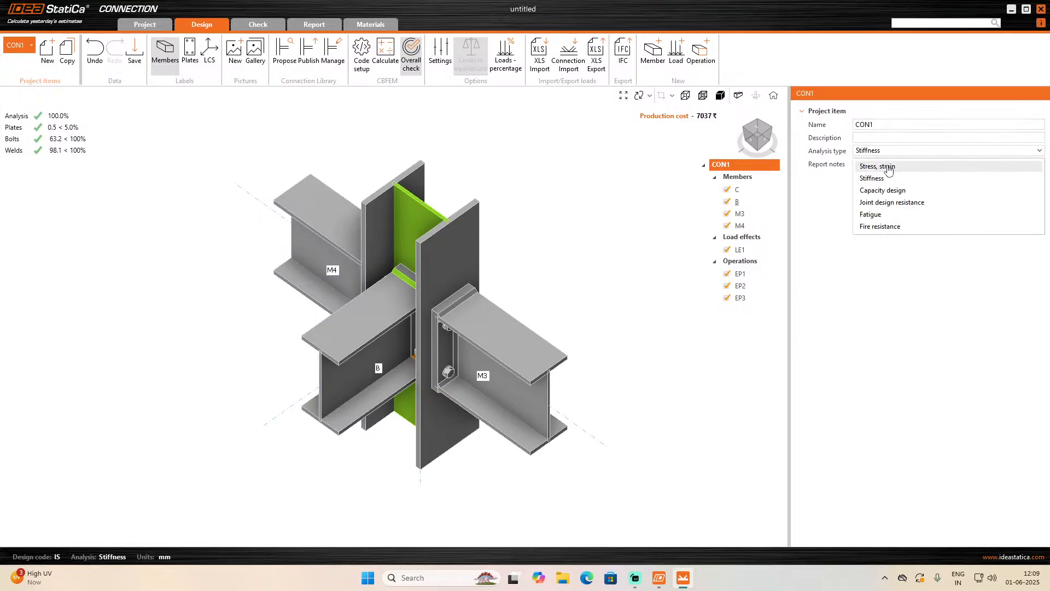
{"action": "left_click", "coordinate": [889, 167]}
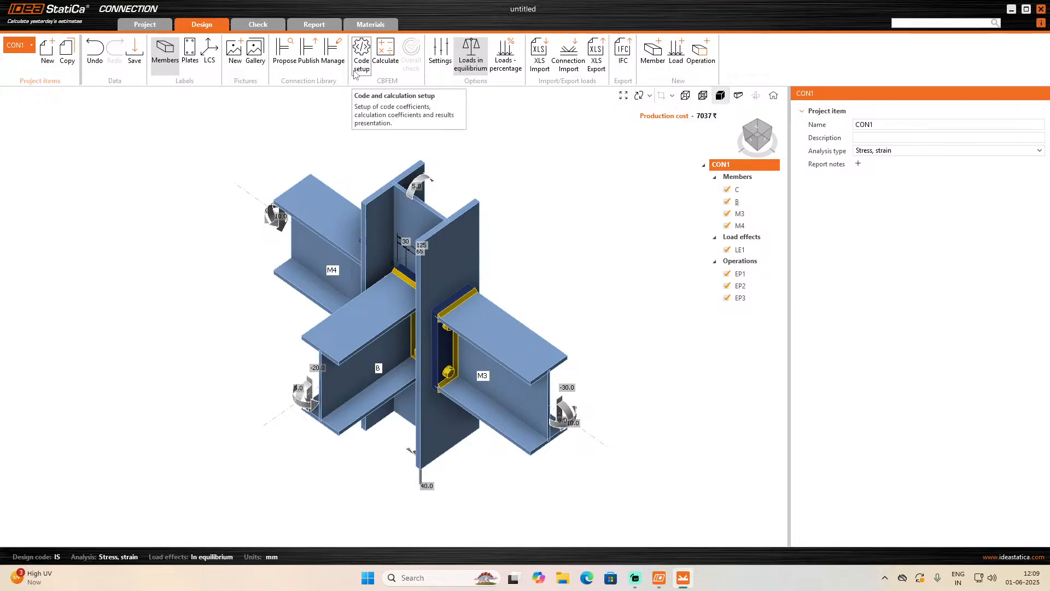
{"action": "left_click", "coordinate": [256, 22]}
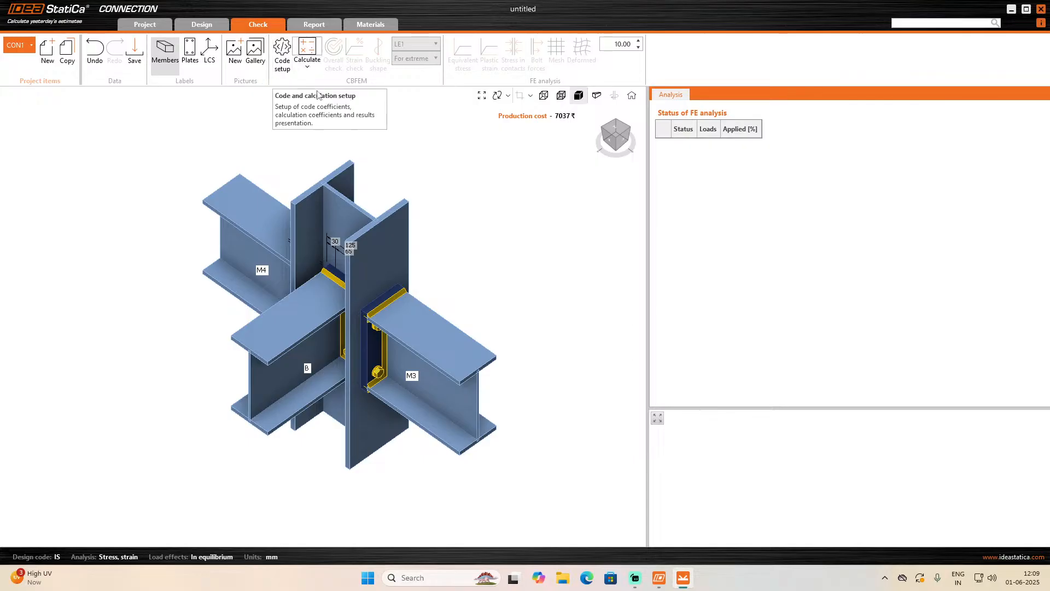
{"action": "left_click", "coordinate": [307, 66]}
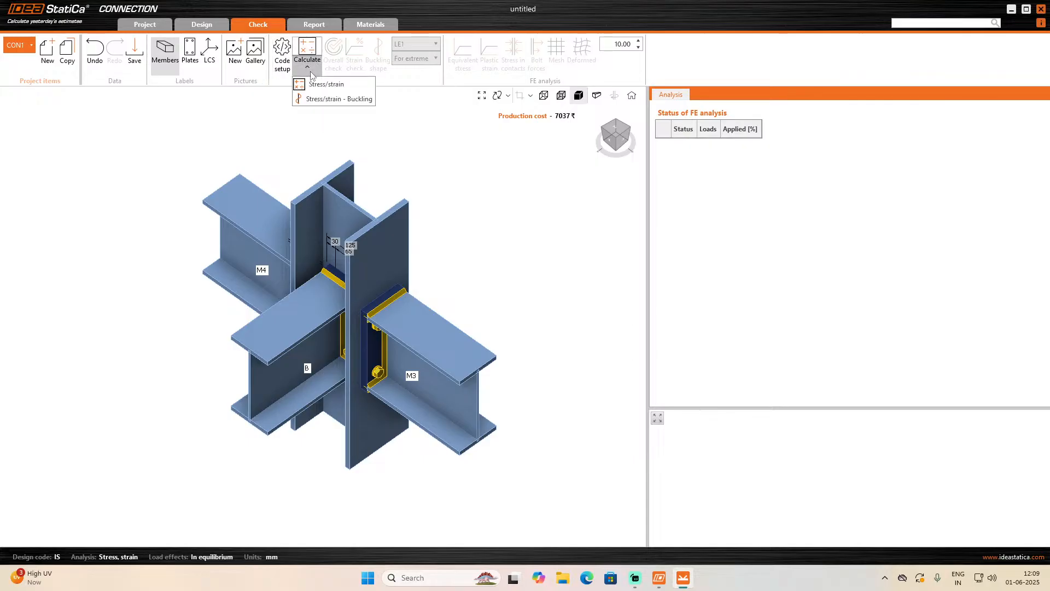
{"action": "left_click", "coordinate": [316, 99]}
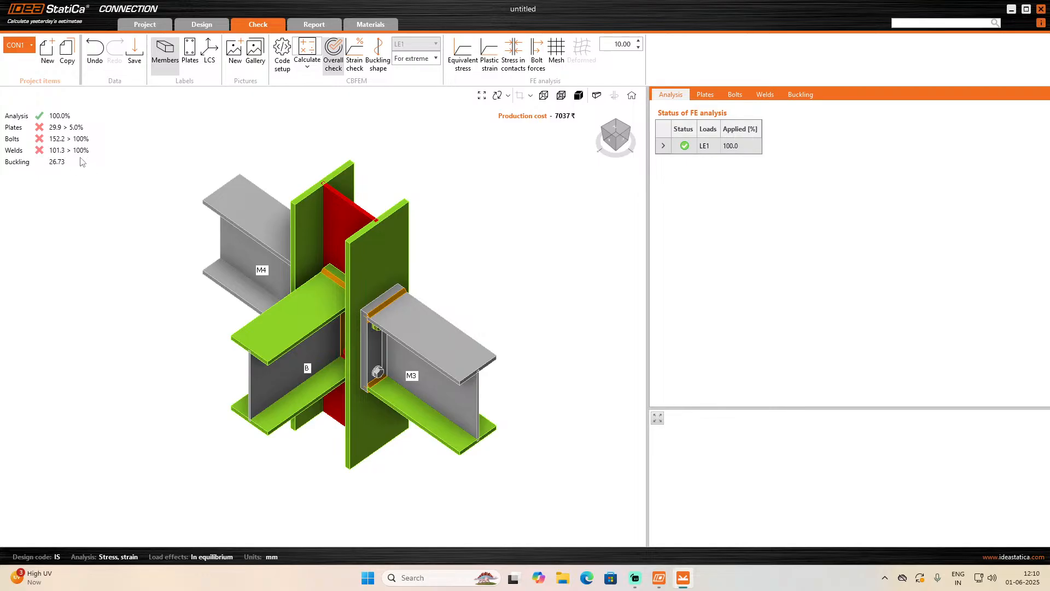
- Rerun the calculation as plain stress/strain and review the LE1 loads and the end plates EP1 and EP2
{"action": "left_click", "coordinate": [307, 61]}
{"action": "left_click", "coordinate": [328, 97]}
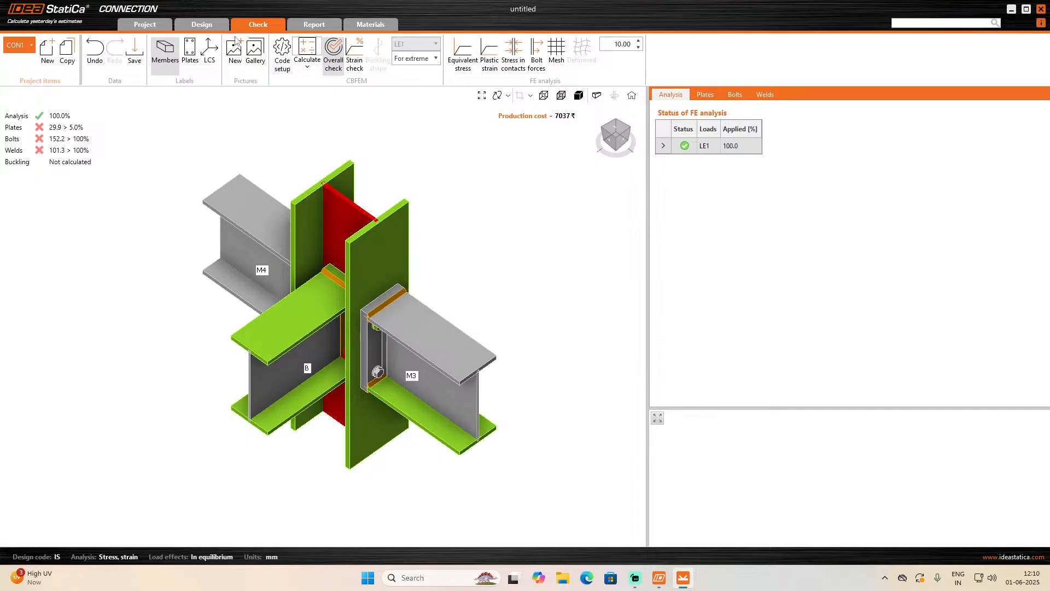
{"action": "left_click", "coordinate": [202, 24]}
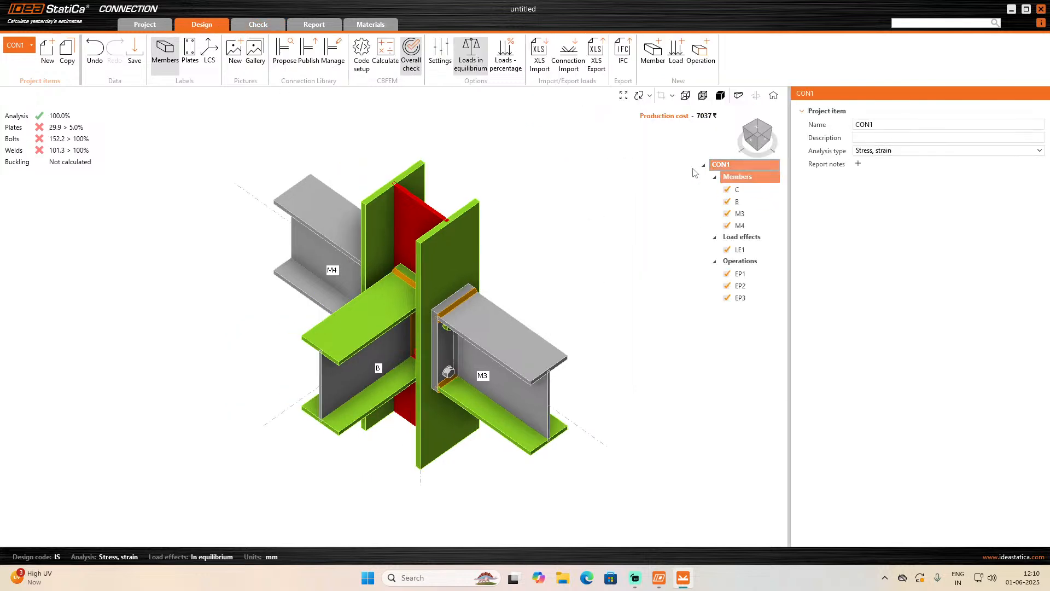
{"action": "left_click", "coordinate": [388, 64]}
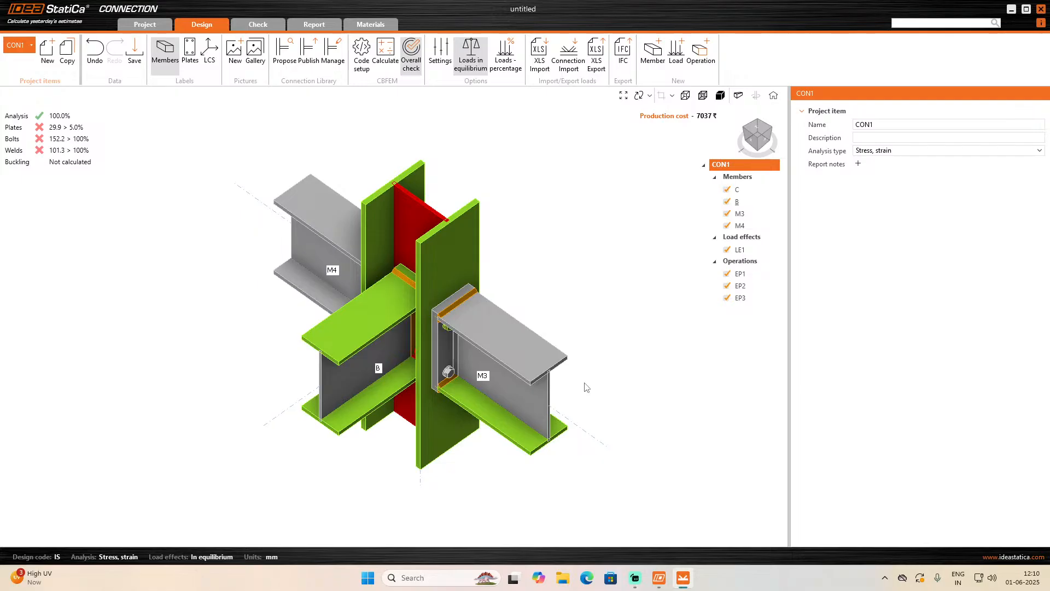
{"action": "left_click", "coordinate": [738, 252]}
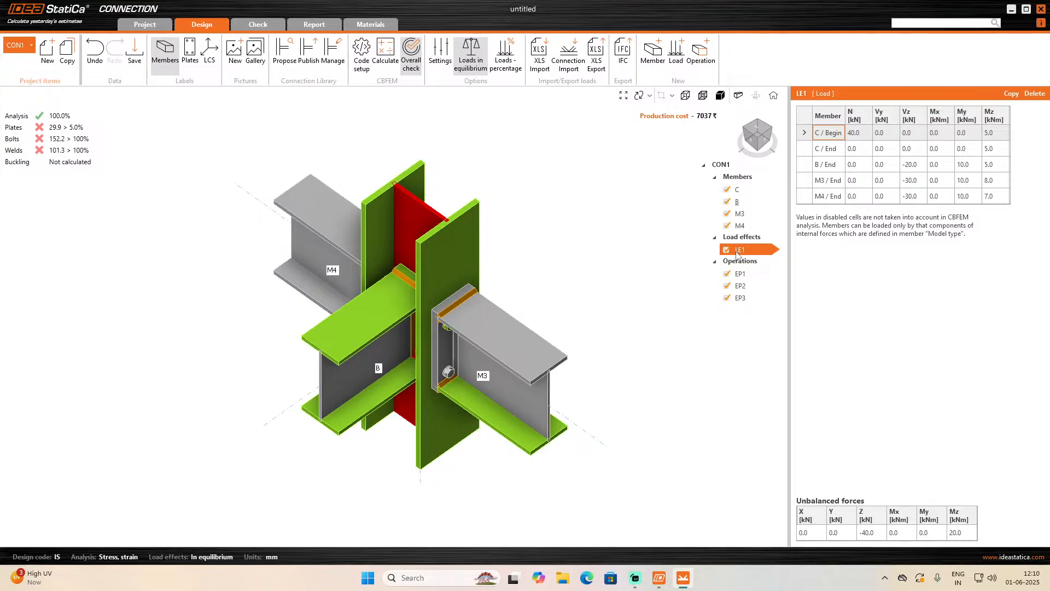
{"action": "left_click", "coordinate": [751, 279]}
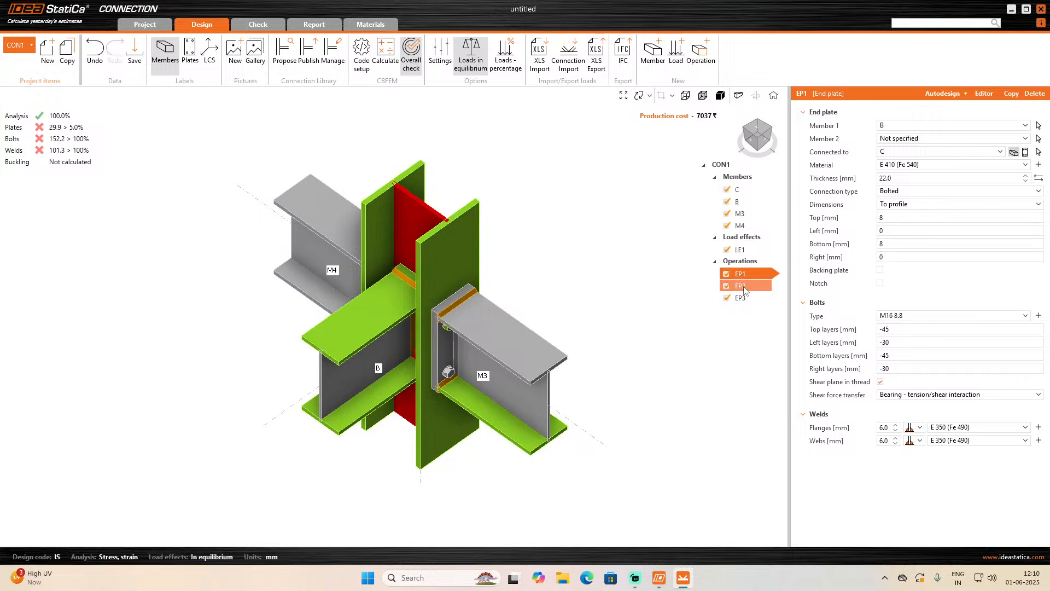
{"action": "left_click", "coordinate": [744, 289]}
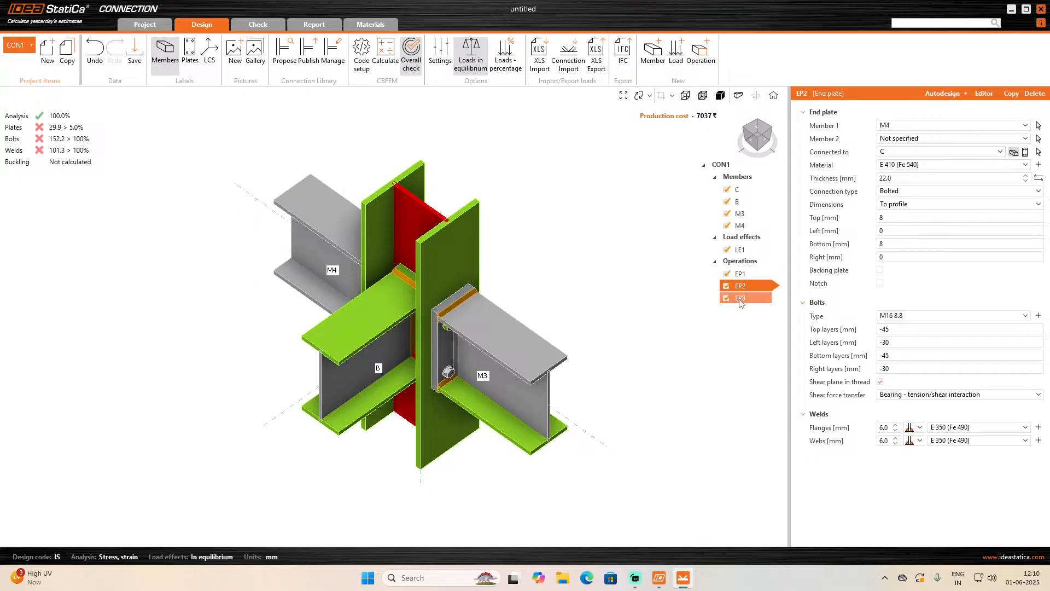
- Set the flange weld size of the end plates EP3, EP2 and EP1 to 8 mm and recalculate the connection
{"action": "left_click", "coordinate": [742, 301]}
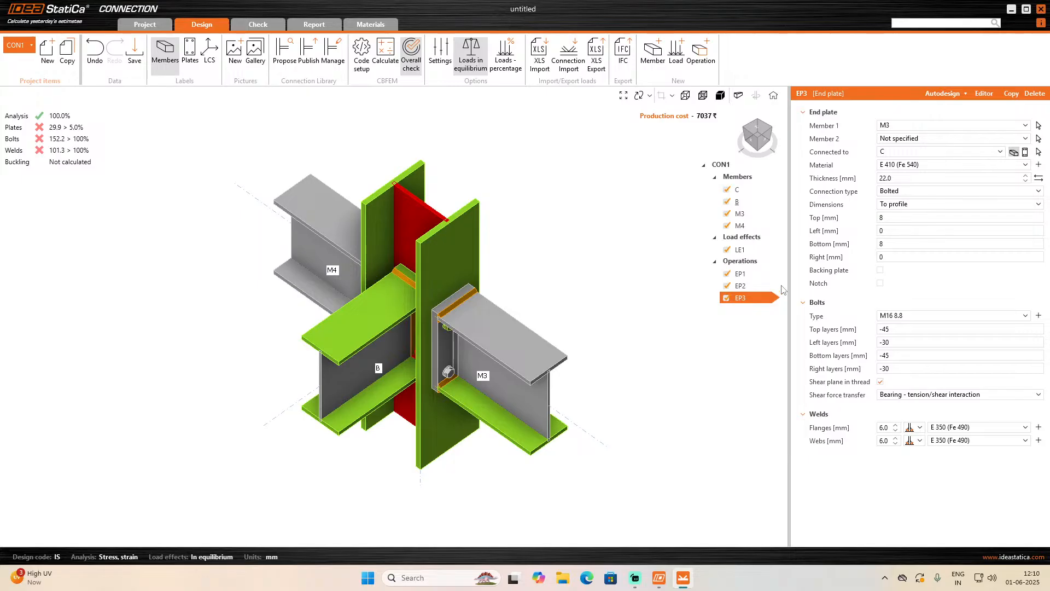
{"action": "left_click", "coordinate": [886, 428]}
{"action": "type", "text": "8"}
{"action": "key", "text": "Tab"}
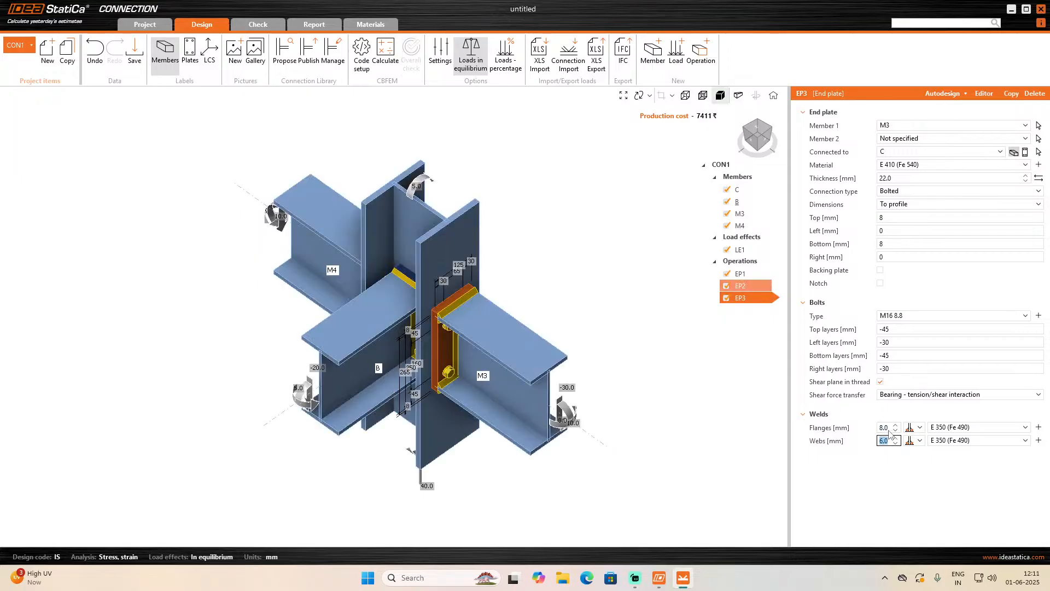
{"action": "left_click", "coordinate": [887, 428]}
{"action": "type", "text": "8"}
{"action": "key", "text": "Tab"}
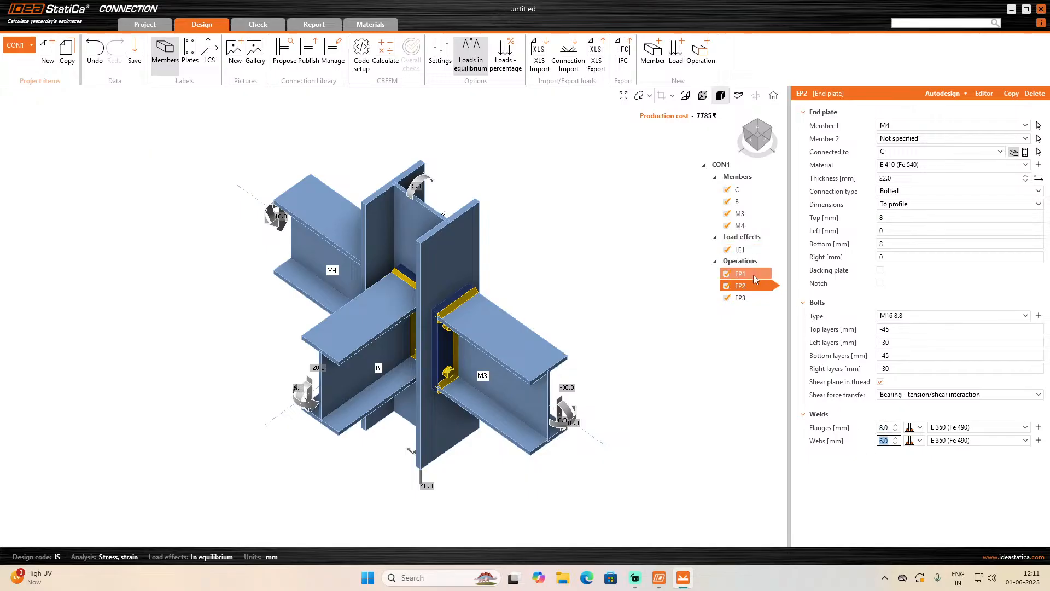
{"action": "left_click", "coordinate": [887, 428]}
{"action": "type", "text": "8"}
{"action": "key", "text": "Tab"}
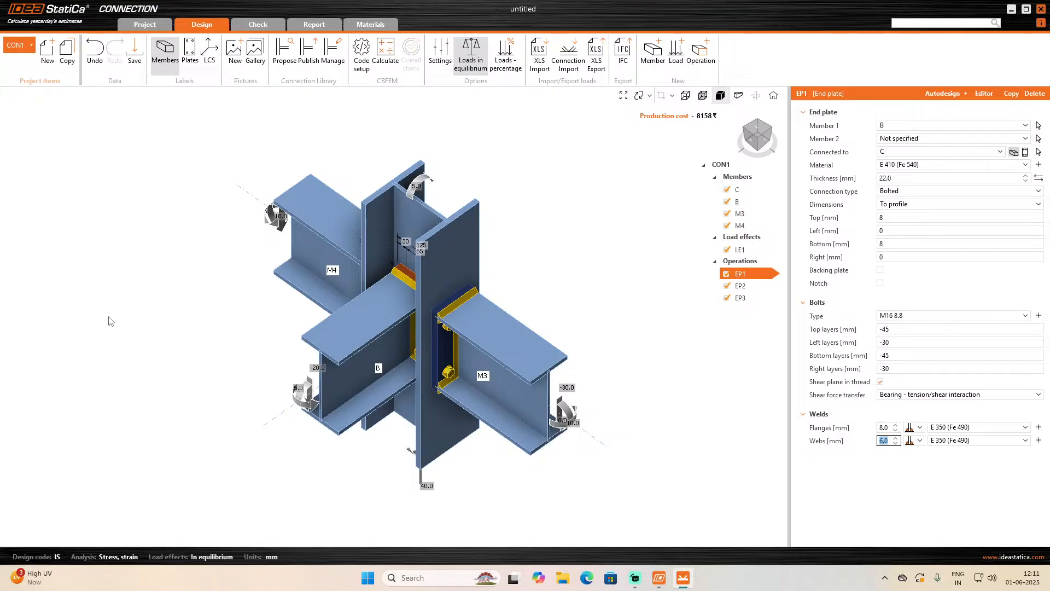
{"action": "left_click", "coordinate": [384, 49]}
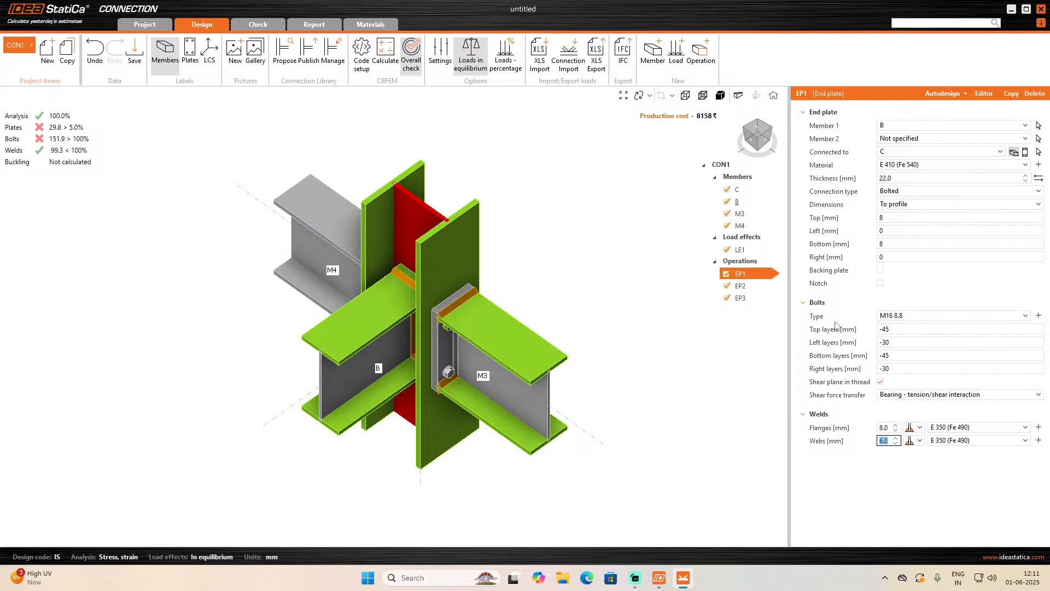
- Set the thickness of the end plates EP1, EP2 and EP3 to 26 mm and recalculate the connection
{"action": "left_click", "coordinate": [904, 167]}
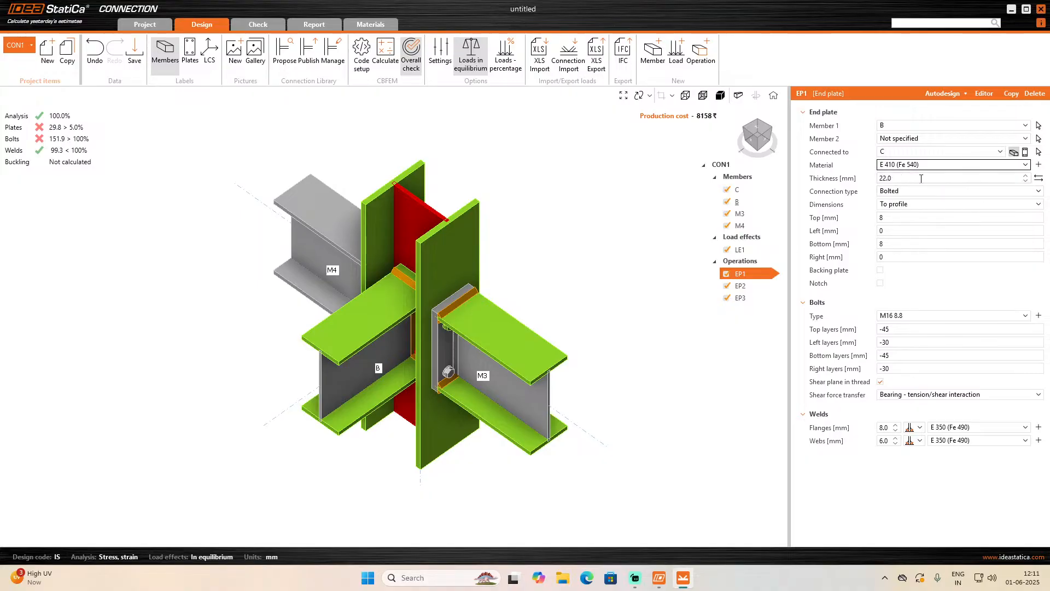
{"action": "key", "text": "Tab"}
{"action": "type", "text": "26"}
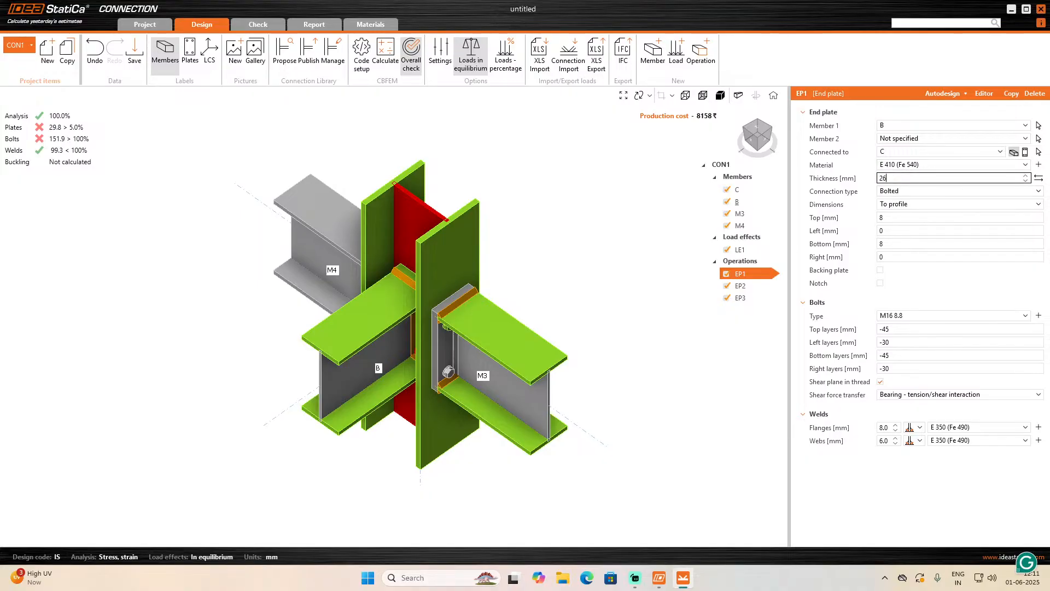
{"action": "left_click", "coordinate": [758, 285]}
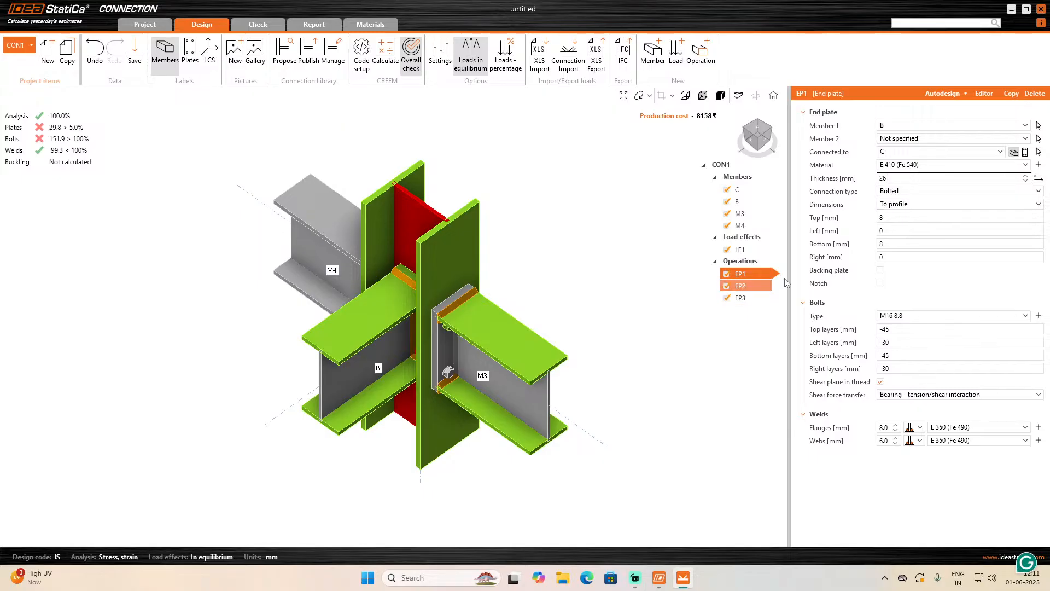
{"action": "double_click", "coordinate": [902, 176]}
{"action": "type", "text": "26"}
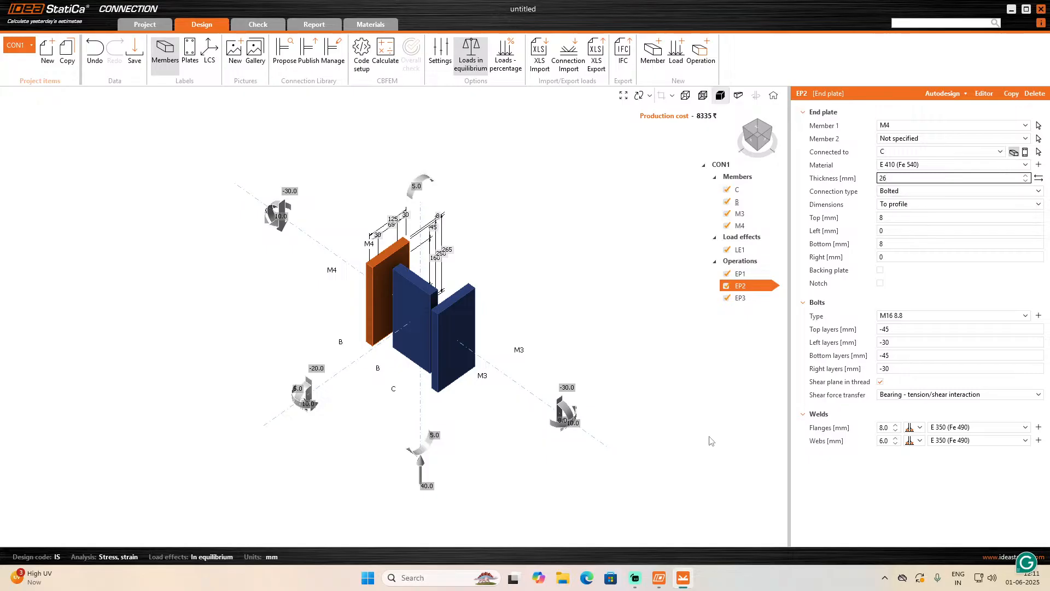
{"action": "left_click", "coordinate": [742, 298]}
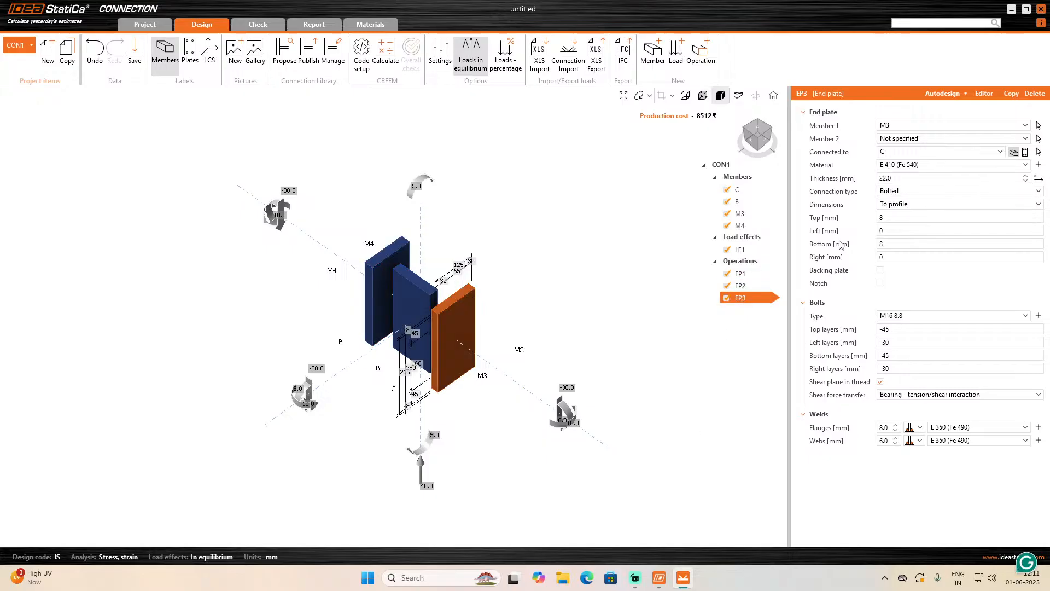
{"action": "double_click", "coordinate": [906, 180]}
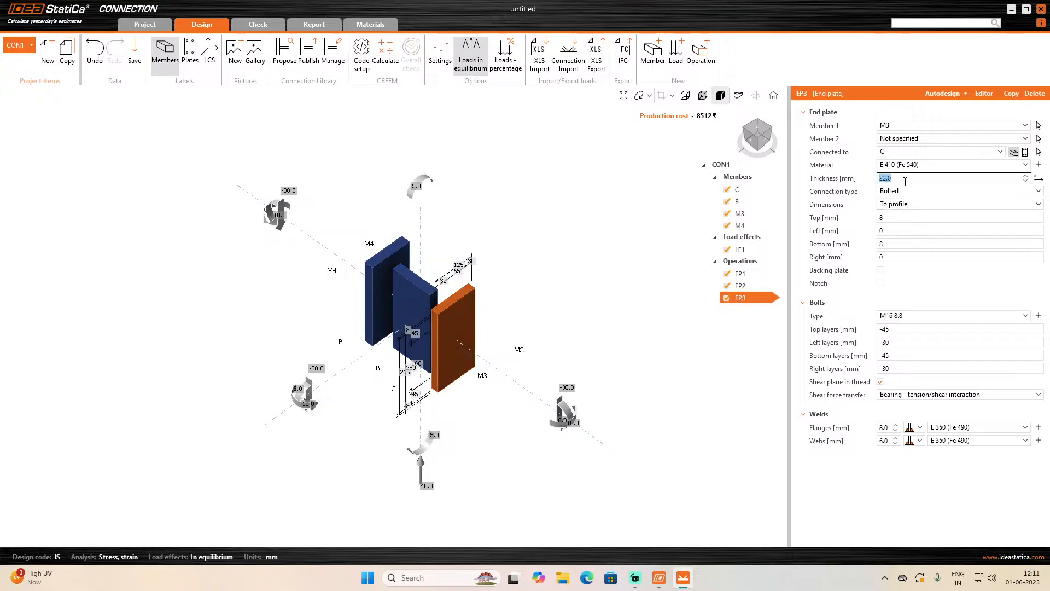
{"action": "type", "text": "26"}
{"action": "key", "text": "Tab"}
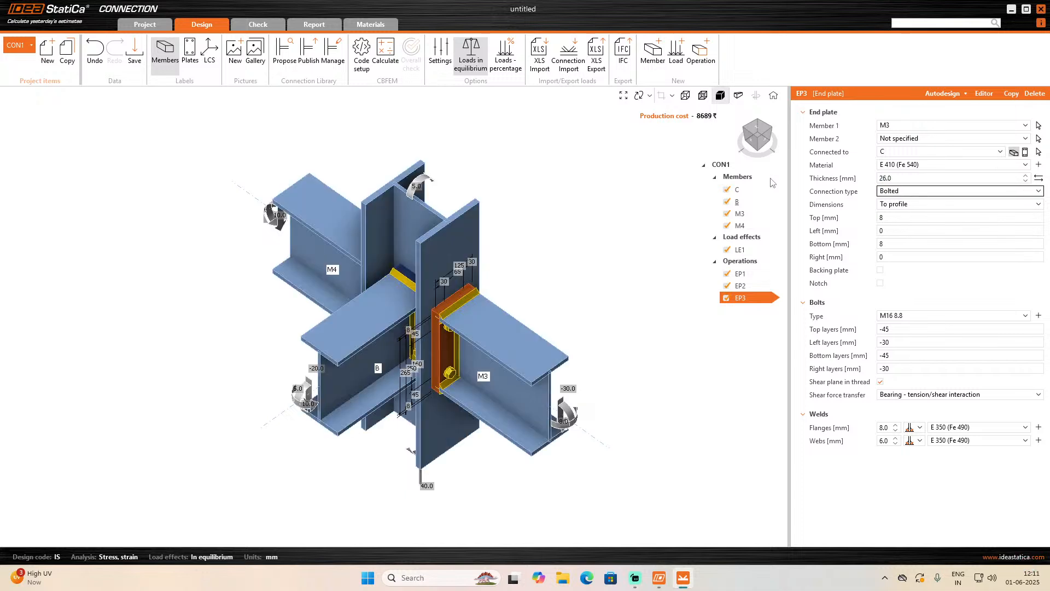
{"action": "left_click", "coordinate": [387, 54]}
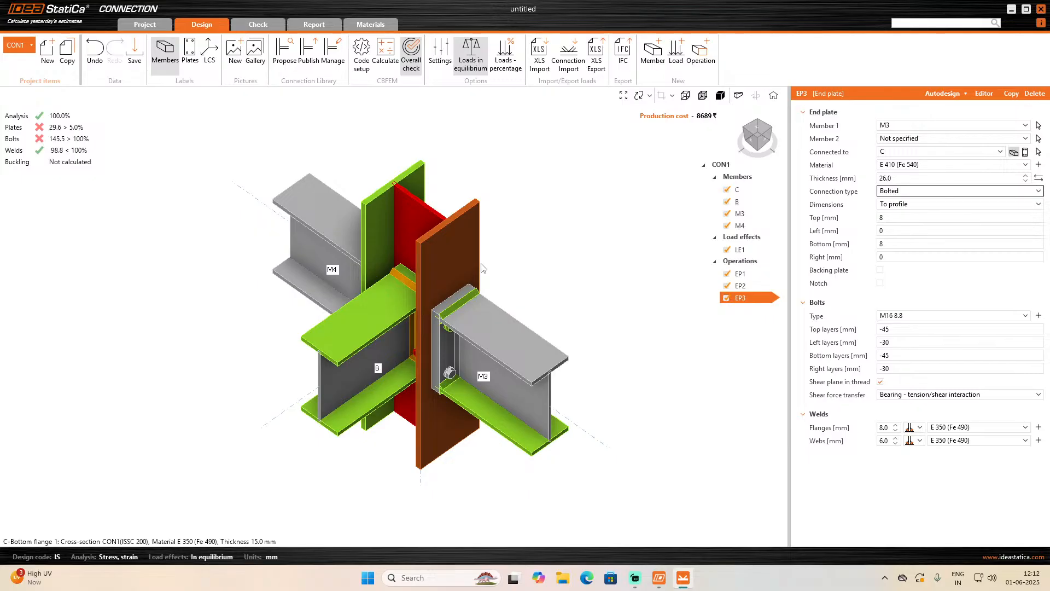
- Review the code and calculation settings, from the partial safety factors to the check limits and the model and mesh values
{"action": "left_click", "coordinate": [362, 54]}
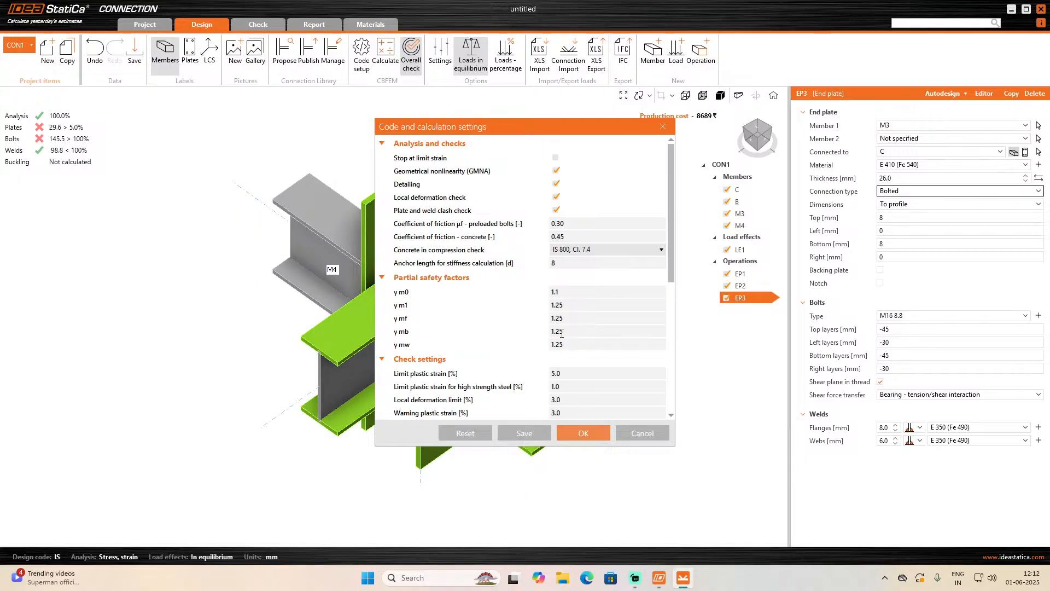
{"action": "scroll", "coordinate": [562, 332], "scroll_direction": "down", "scroll_amount": 5}
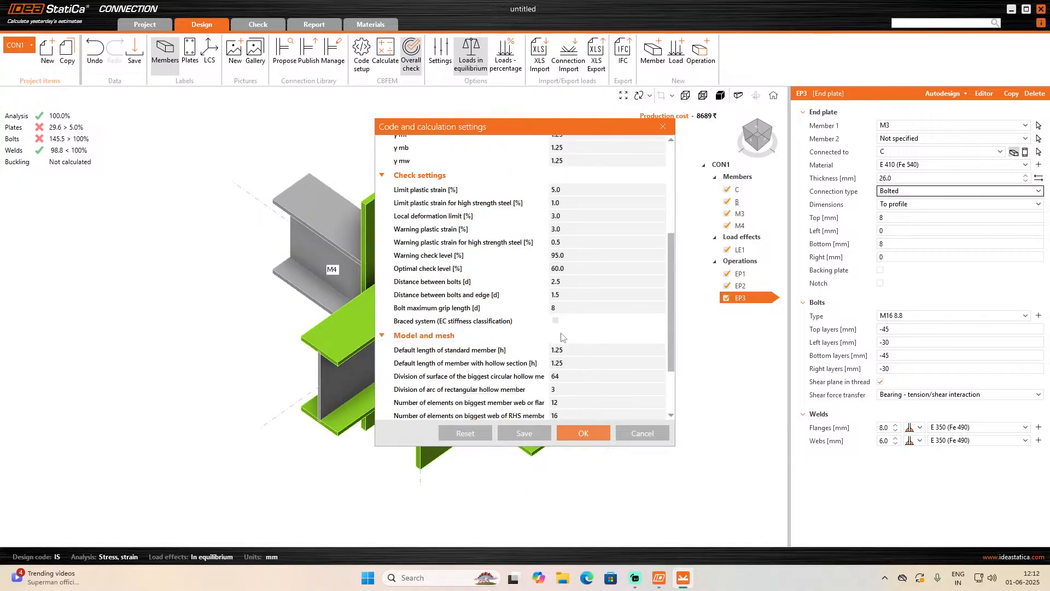
{"action": "scroll", "coordinate": [566, 344], "scroll_direction": "down", "scroll_amount": 1}
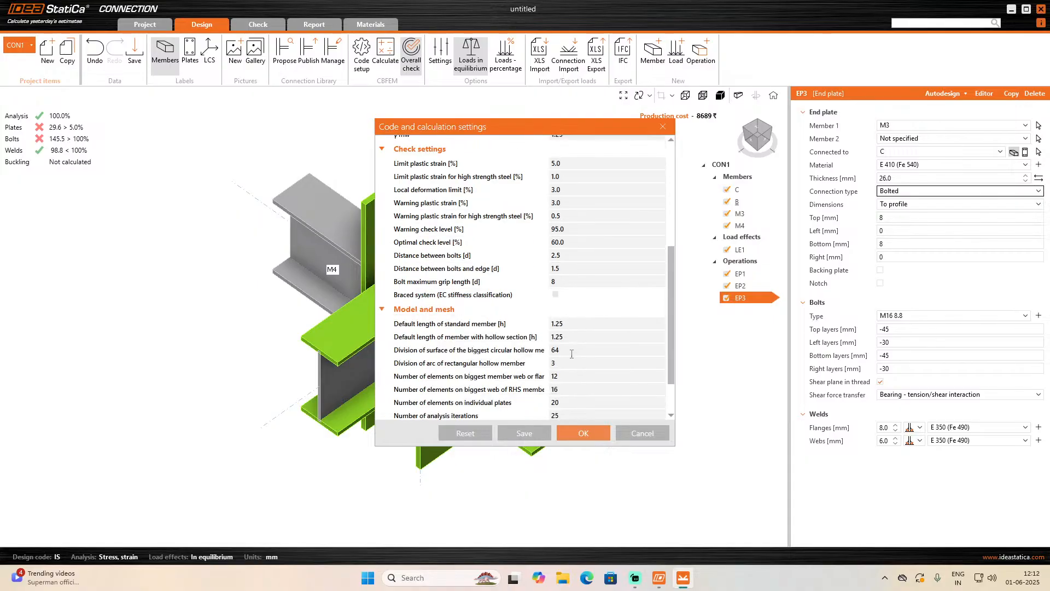
{"action": "scroll", "coordinate": [572, 354], "scroll_direction": "up", "scroll_amount": 8}
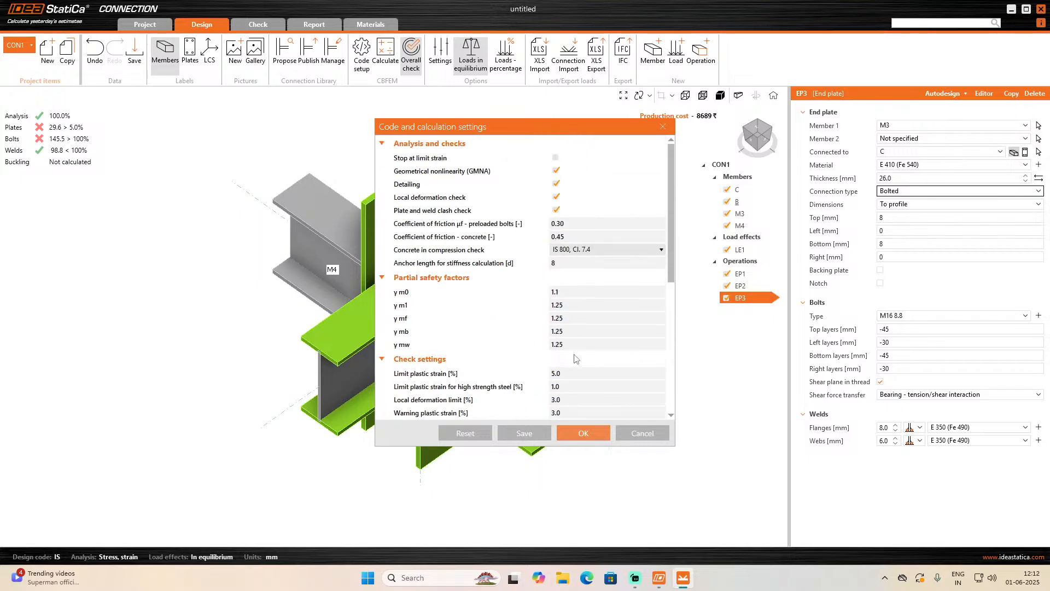
{"action": "left_click", "coordinate": [588, 435]}
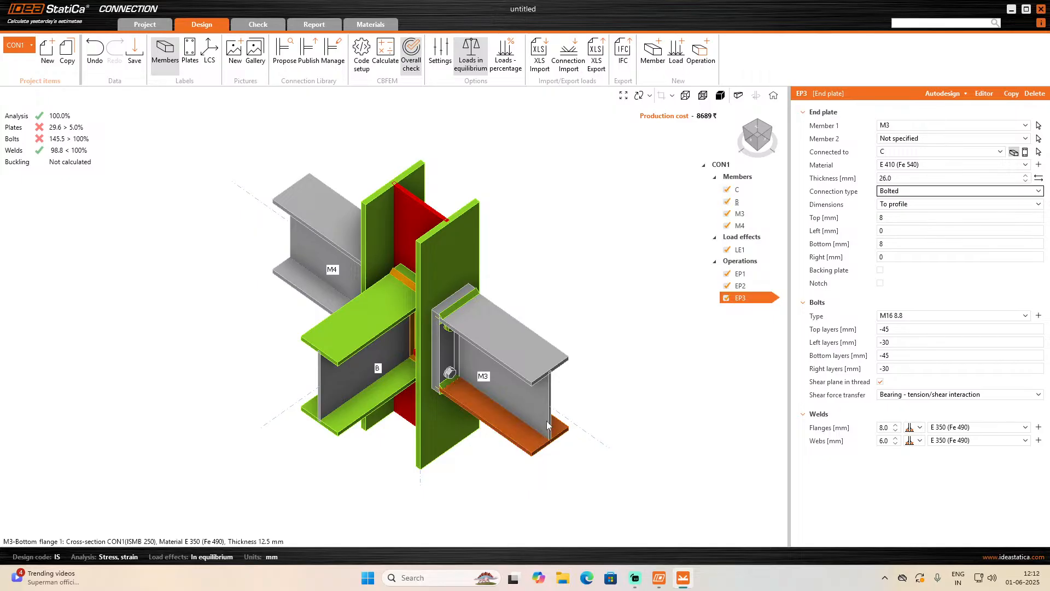
- Run the Stress/strain - Buckling calculation for CON1 from the check results
{"action": "left_click", "coordinate": [273, 25]}
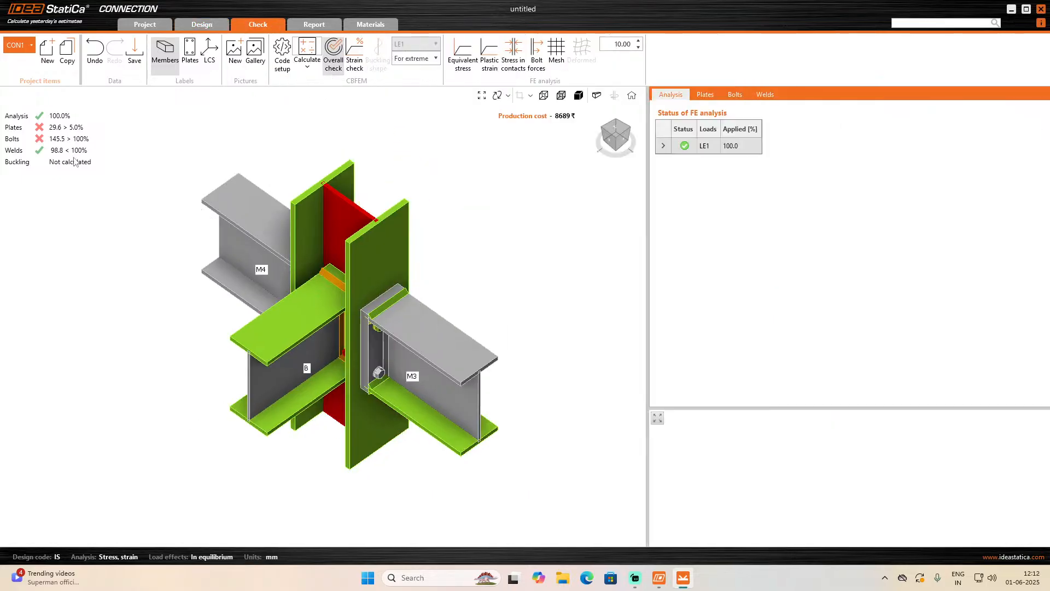
{"action": "left_click", "coordinate": [302, 68]}
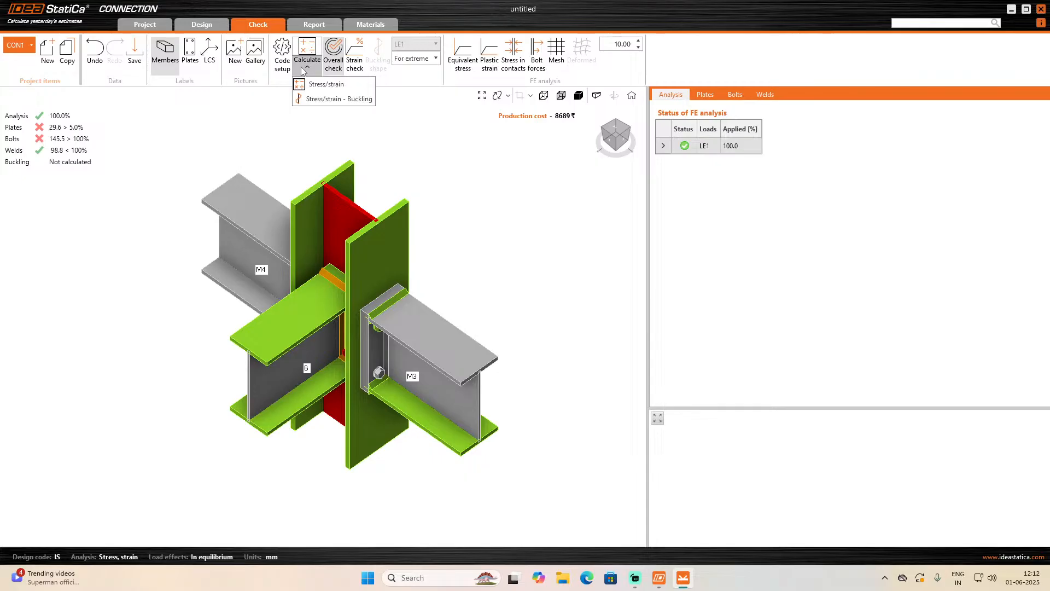
{"action": "left_click", "coordinate": [312, 99]}
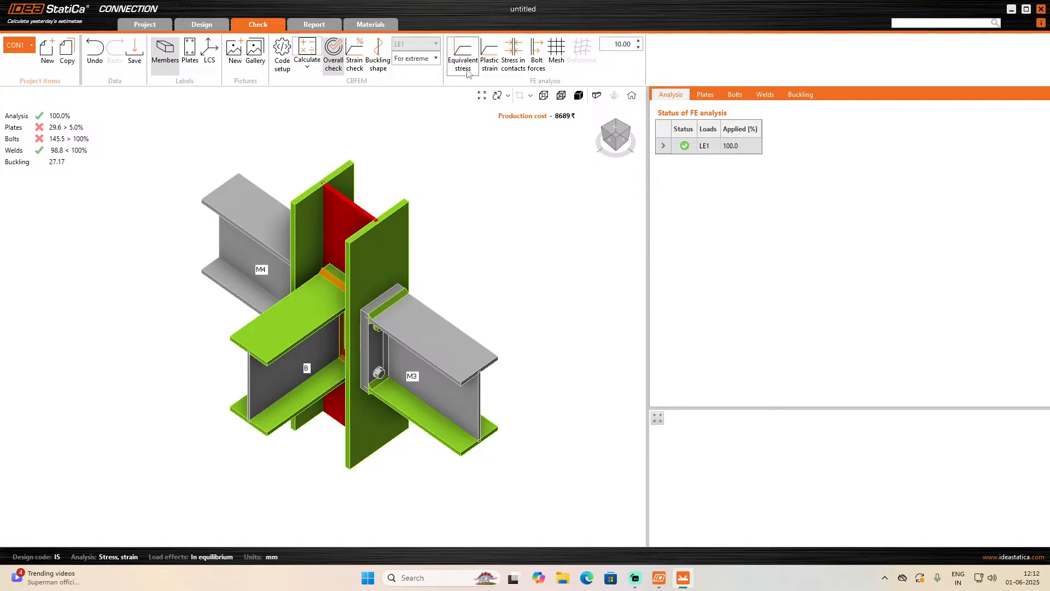
- Show the bolt forces on the connection and inspect its contact stresses, plastic strain, mesh and deformed shape
{"action": "left_click", "coordinate": [539, 66]}
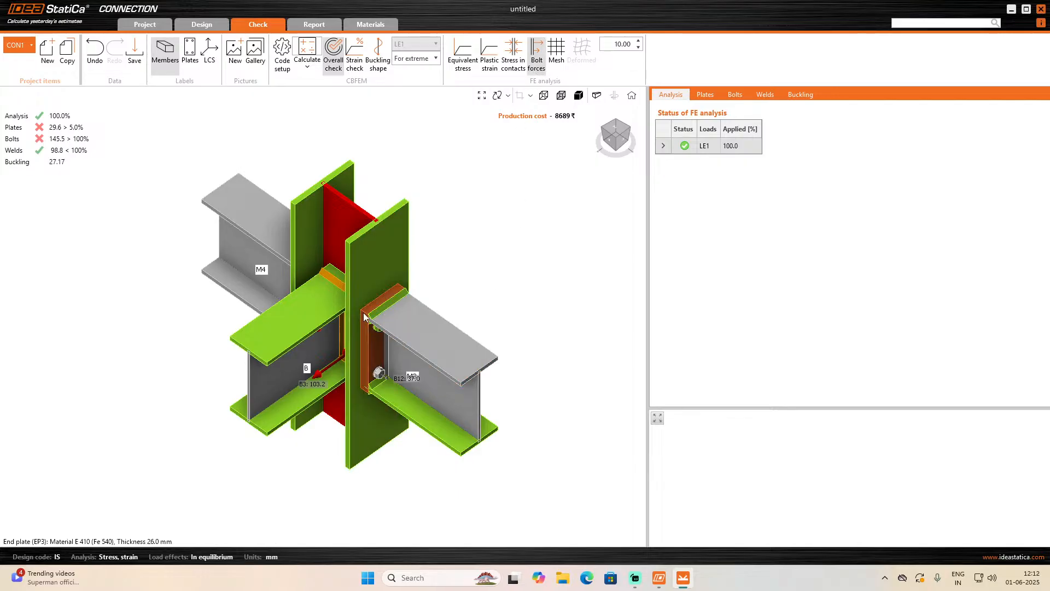
{"action": "left_click", "coordinate": [511, 67]}
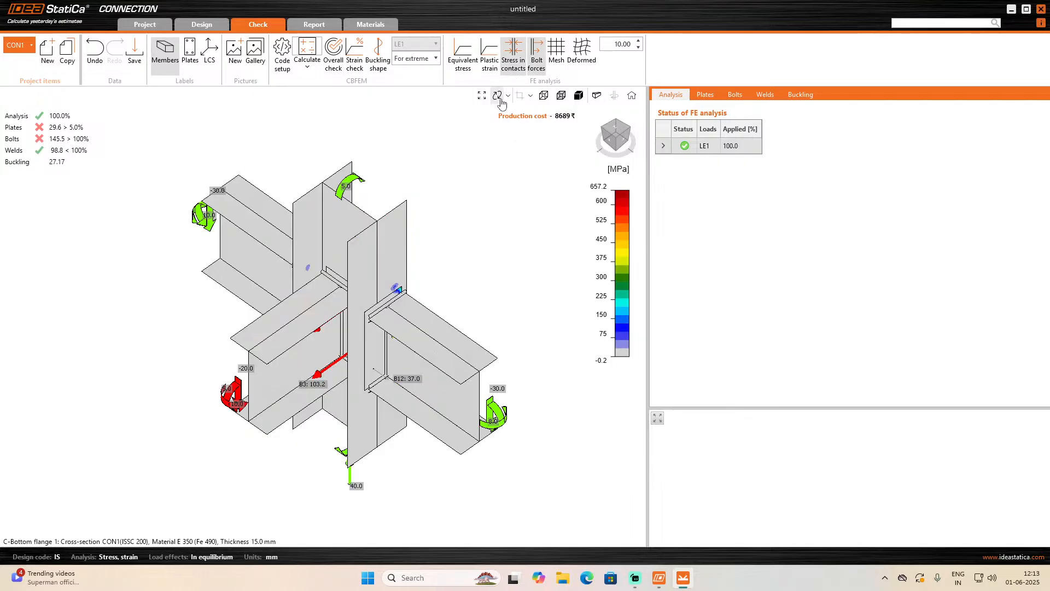
{"action": "scroll", "coordinate": [328, 386], "scroll_direction": "up", "scroll_amount": 3}
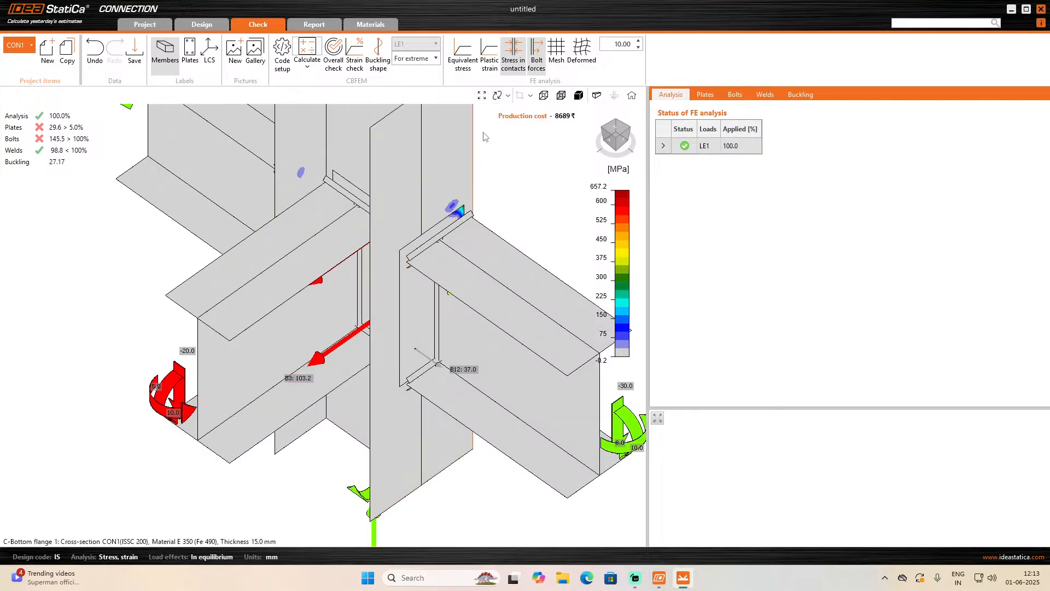
{"action": "left_click", "coordinate": [499, 66]}
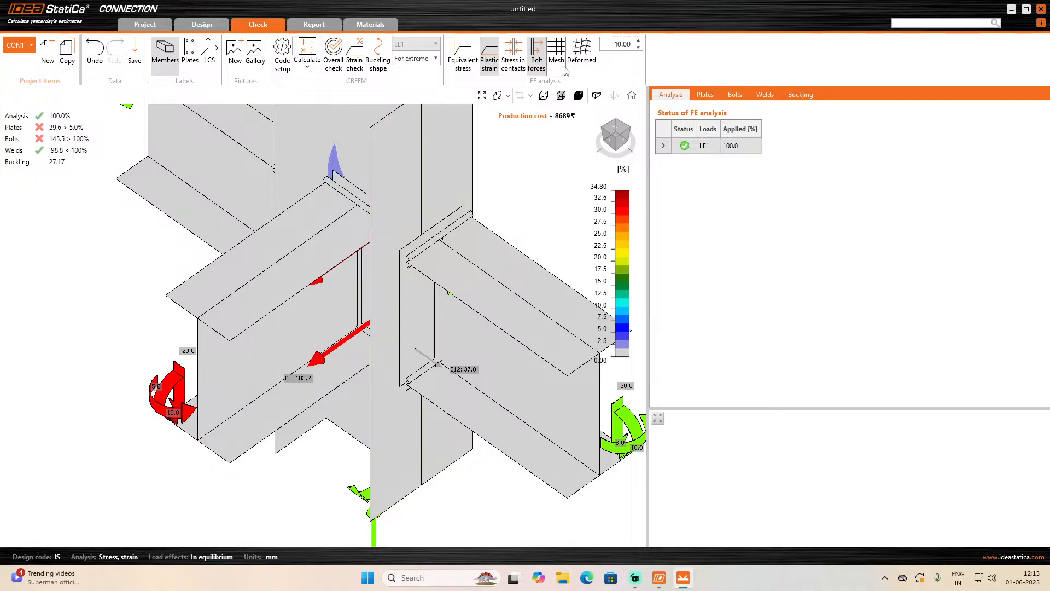
{"action": "left_click", "coordinate": [557, 52]}
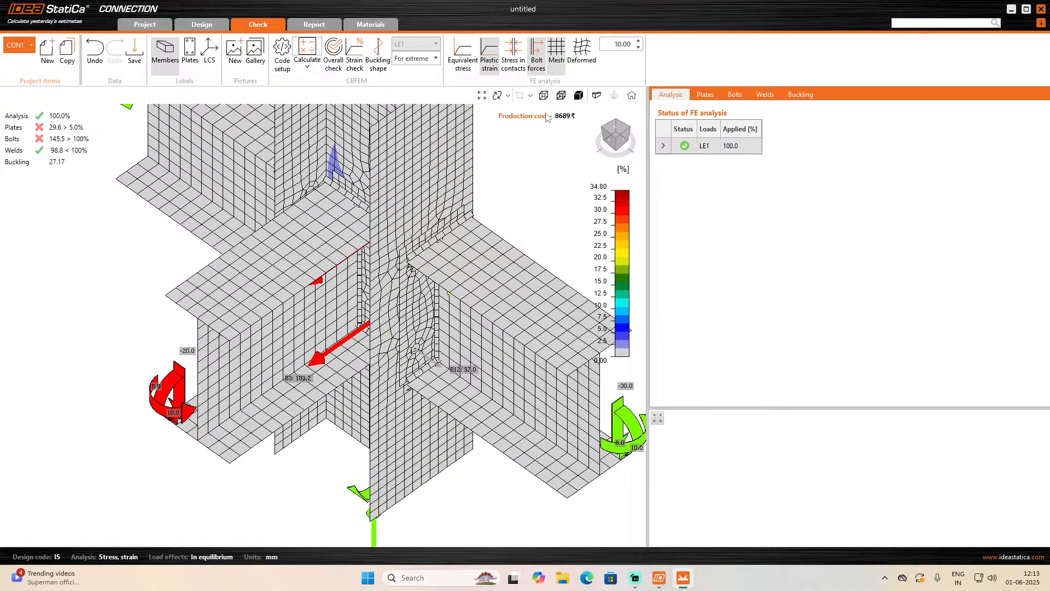
{"action": "left_click", "coordinate": [577, 70]}
{"action": "left_click", "coordinate": [577, 69]}
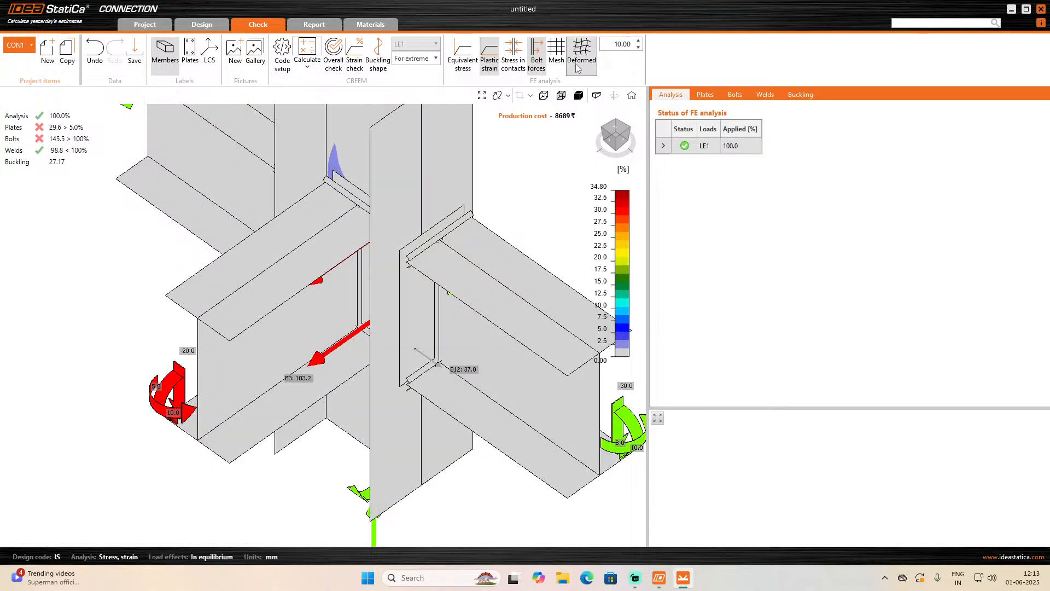
{"action": "left_click", "coordinate": [577, 70]}
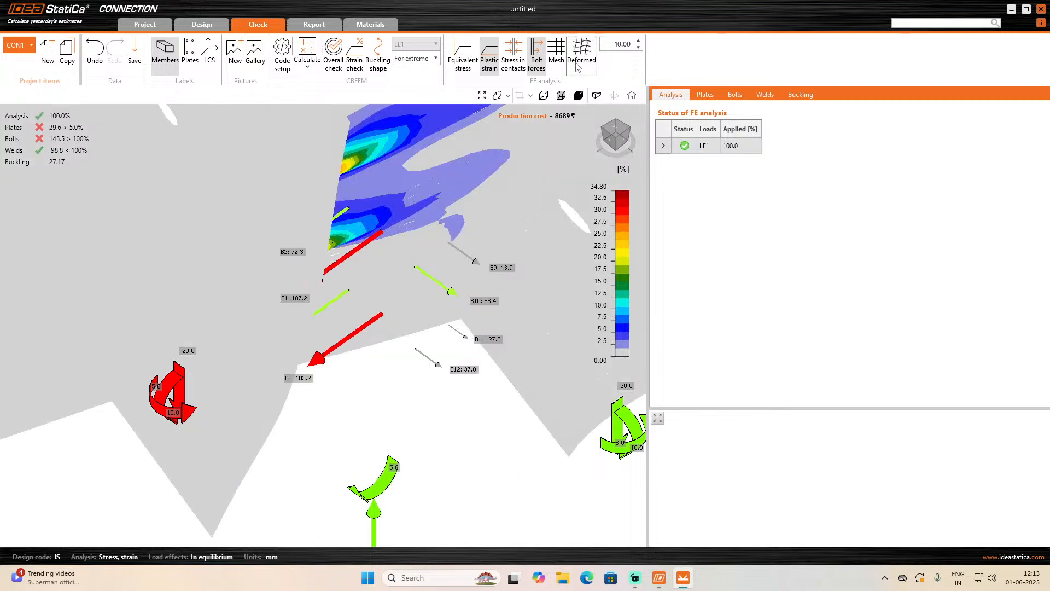
- Display the equivalent stress on the whole connection and set the results to For current under load effect LE1
{"action": "left_click", "coordinate": [462, 52]}
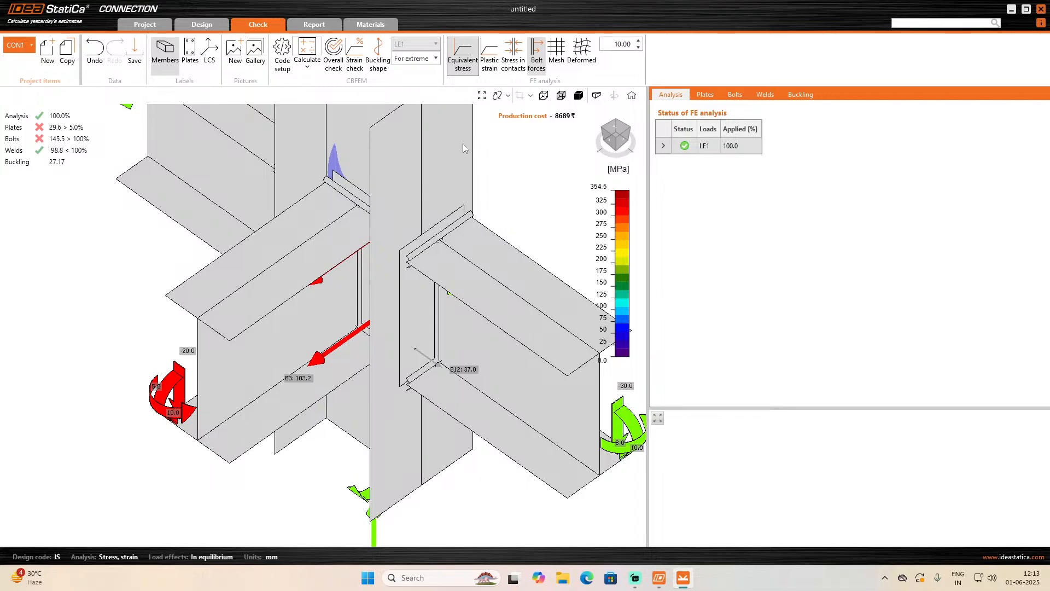
{"action": "scroll", "coordinate": [414, 381], "scroll_direction": "down", "scroll_amount": 2}
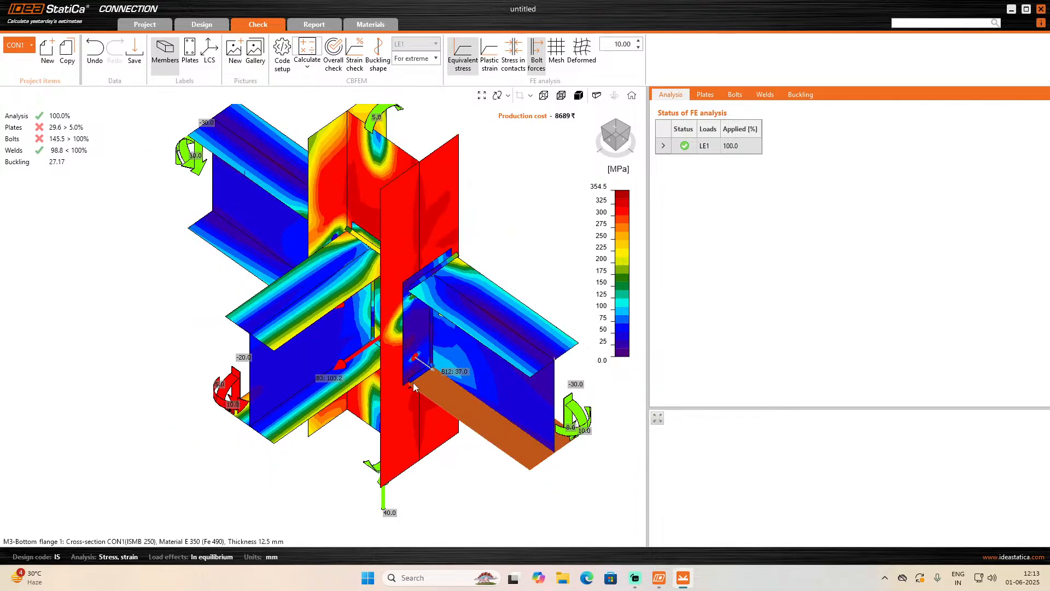
{"action": "left_click", "coordinate": [429, 59]}
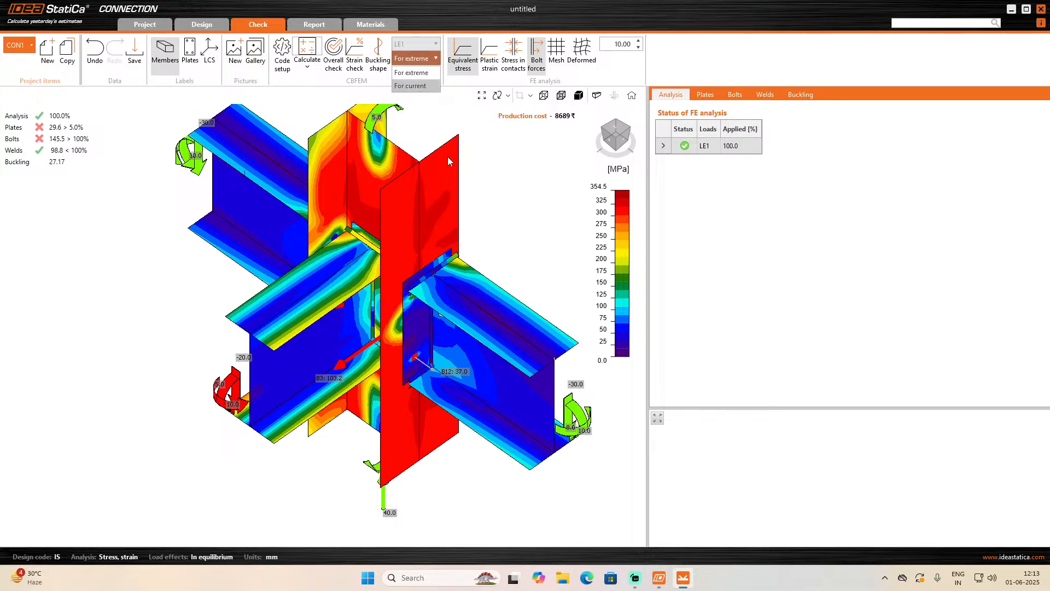
{"action": "key", "text": "Return"}
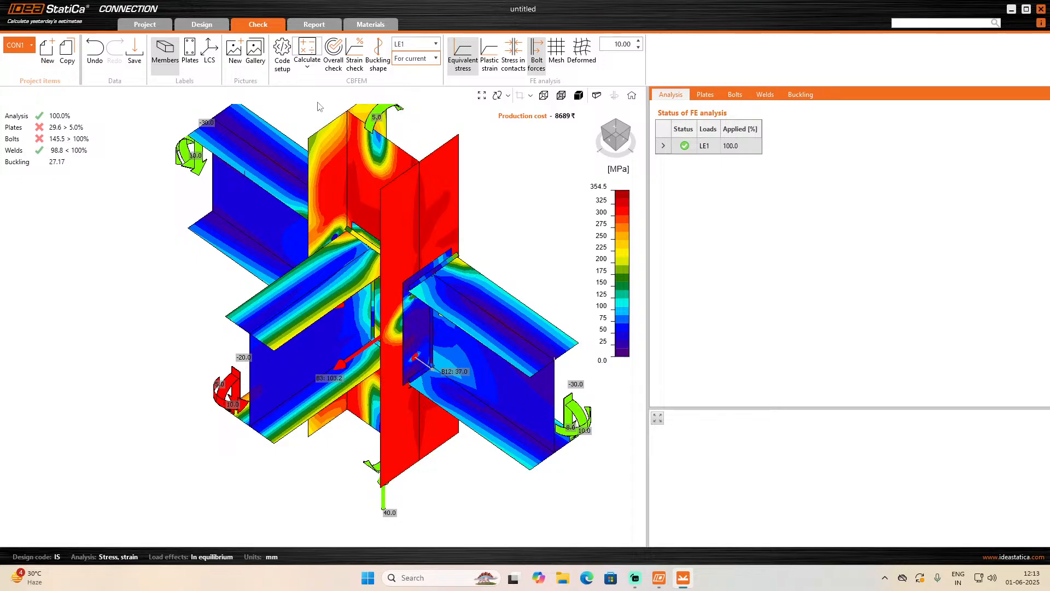
- View the overall check, the strain check and the buckling shape of the connection
{"action": "left_click", "coordinate": [333, 67]}
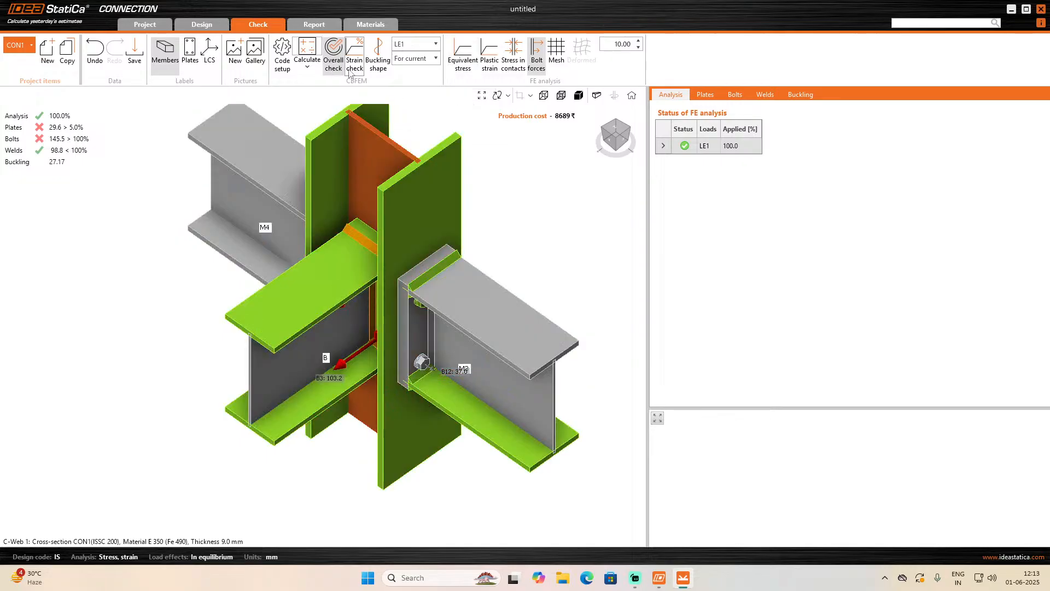
{"action": "left_click", "coordinate": [354, 65]}
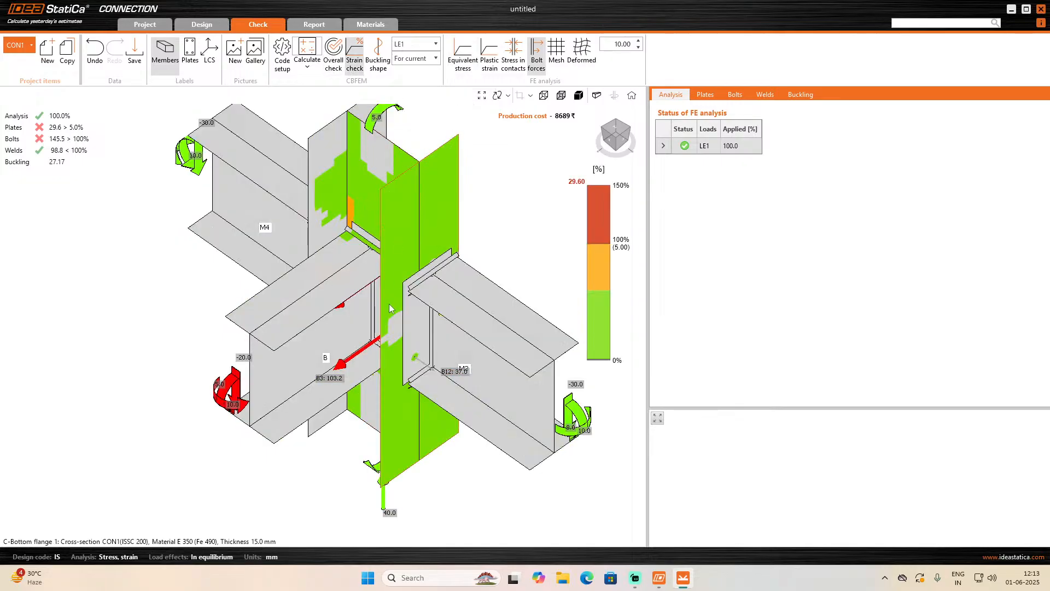
{"action": "left_click", "coordinate": [377, 68]}
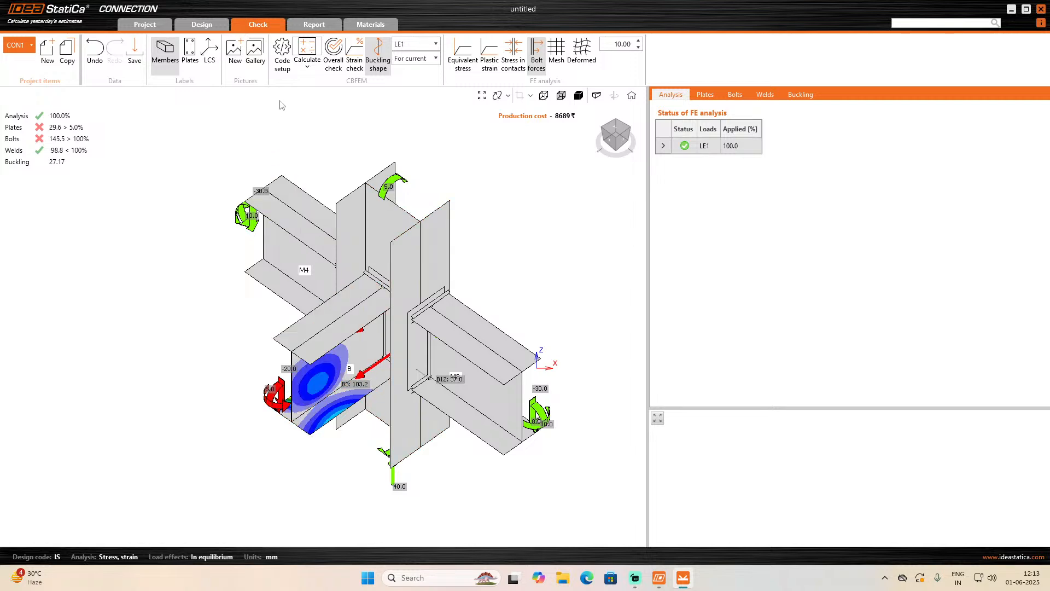
- Look through the check limits and mesh values in the code and calculation settings once more, leaving them as they are
{"action": "left_click", "coordinate": [283, 70]}
{"action": "scroll", "coordinate": [522, 306], "scroll_direction": "down", "scroll_amount": 6}
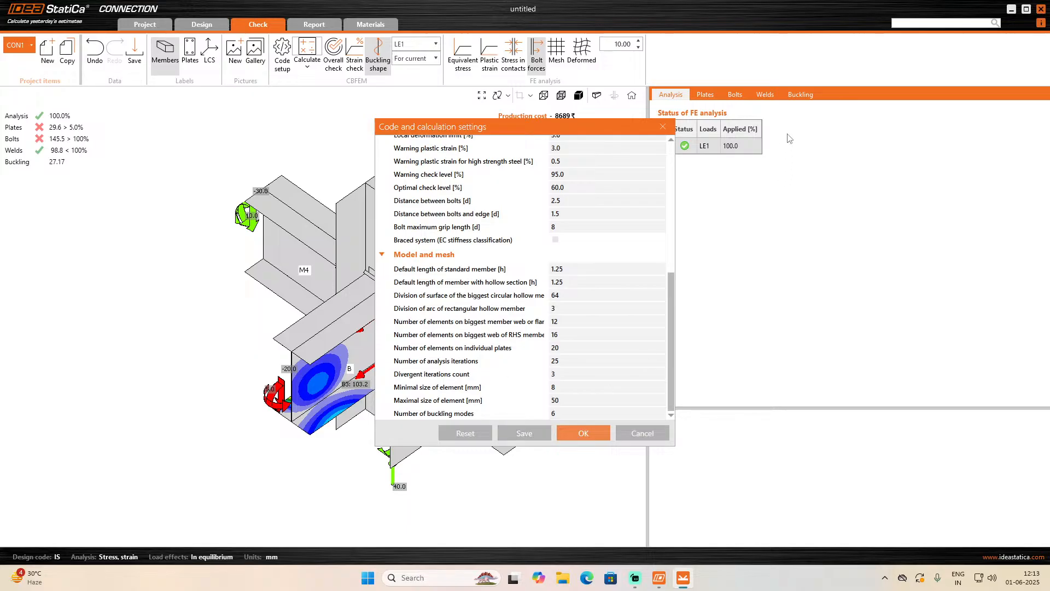
{"action": "left_click", "coordinate": [584, 433]}
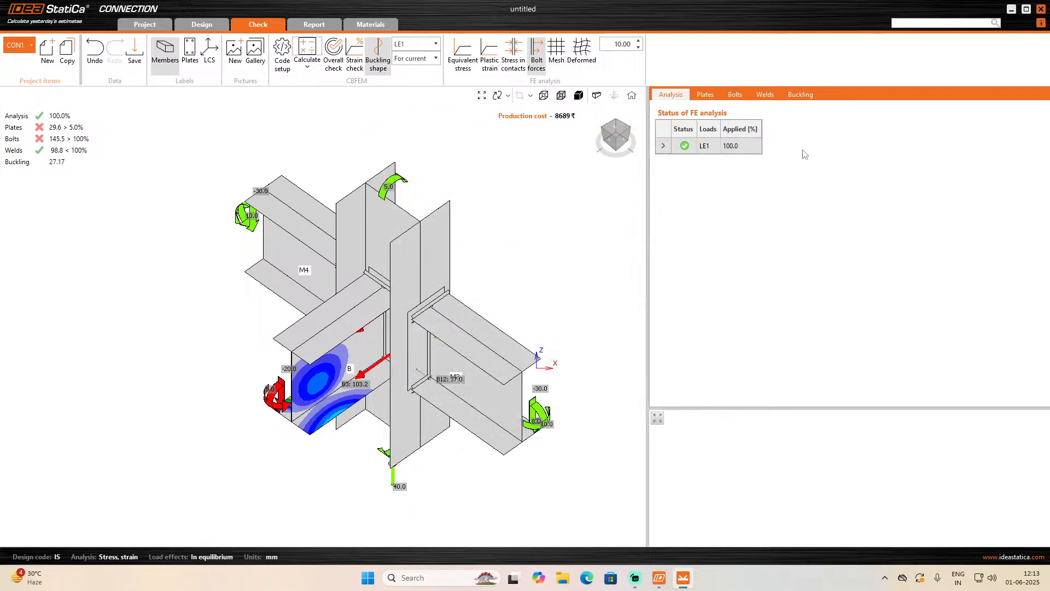
- Examine the plate check table and bolt B1's detailed tension, shear, bearing and interaction checks for the current load effect
{"action": "left_click", "coordinate": [714, 94]}
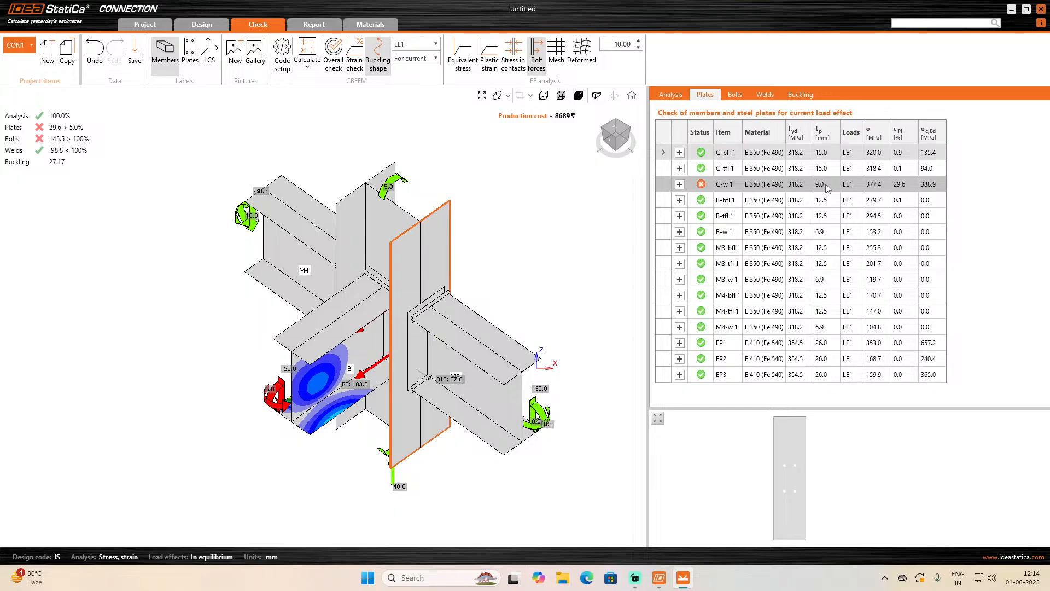
{"action": "left_click", "coordinate": [737, 94]}
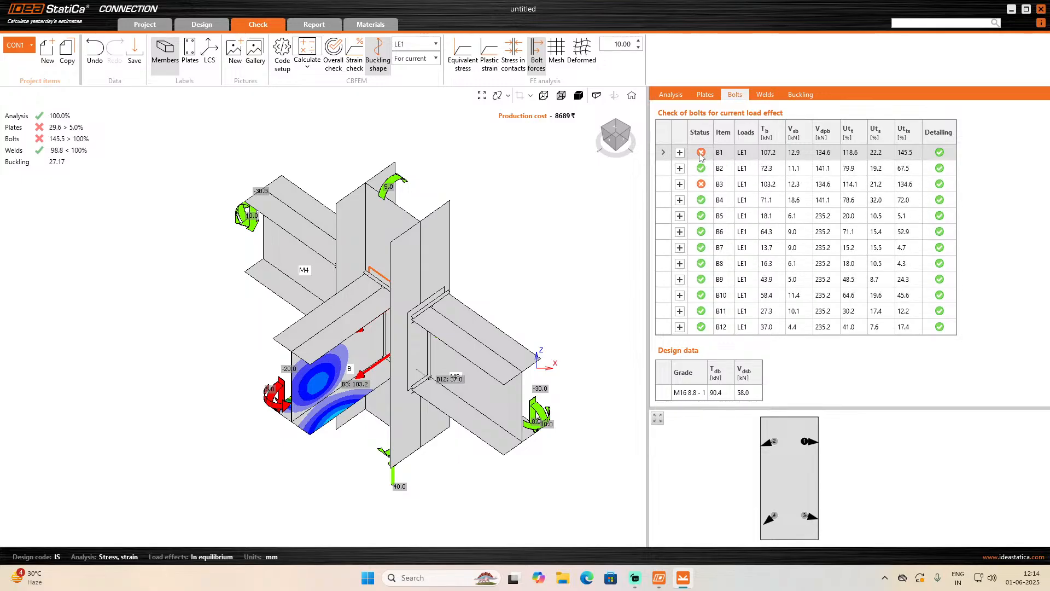
{"action": "left_click", "coordinate": [680, 153]}
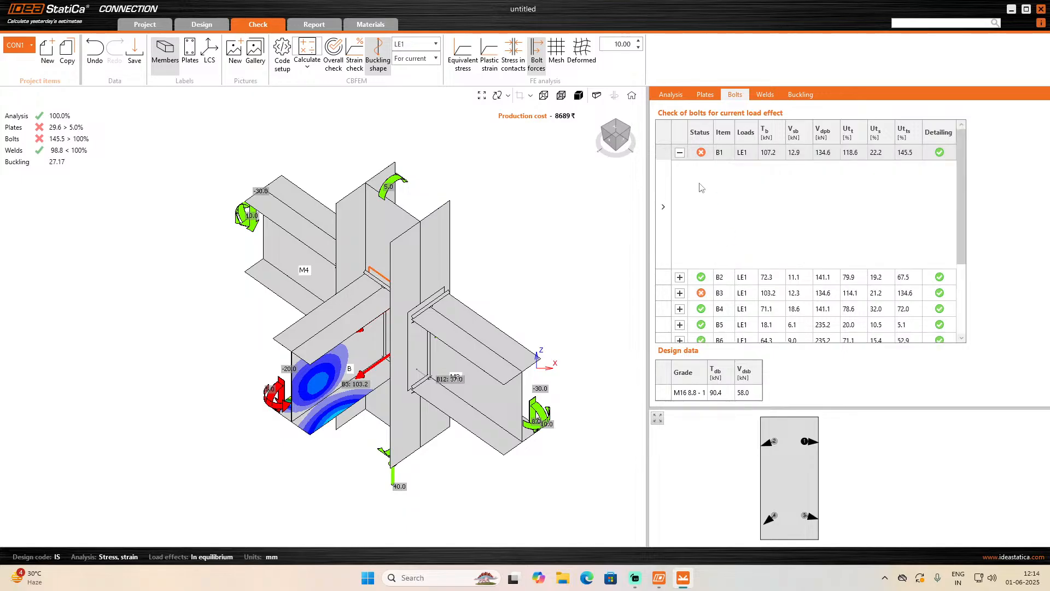
{"action": "scroll", "coordinate": [763, 240], "scroll_direction": "down", "scroll_amount": 8}
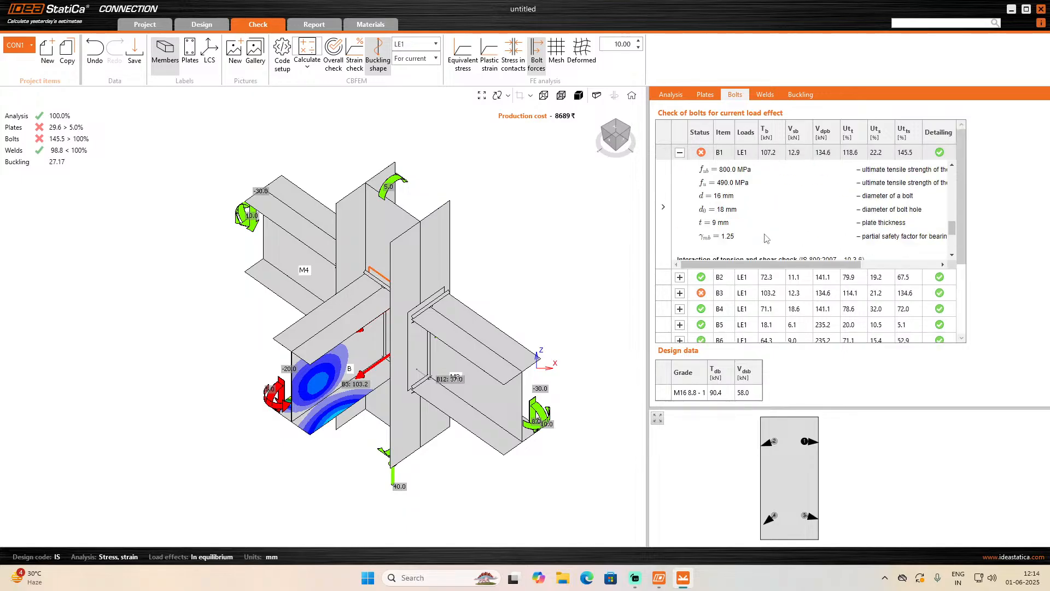
{"action": "scroll", "coordinate": [765, 234], "scroll_direction": "up", "scroll_amount": 2}
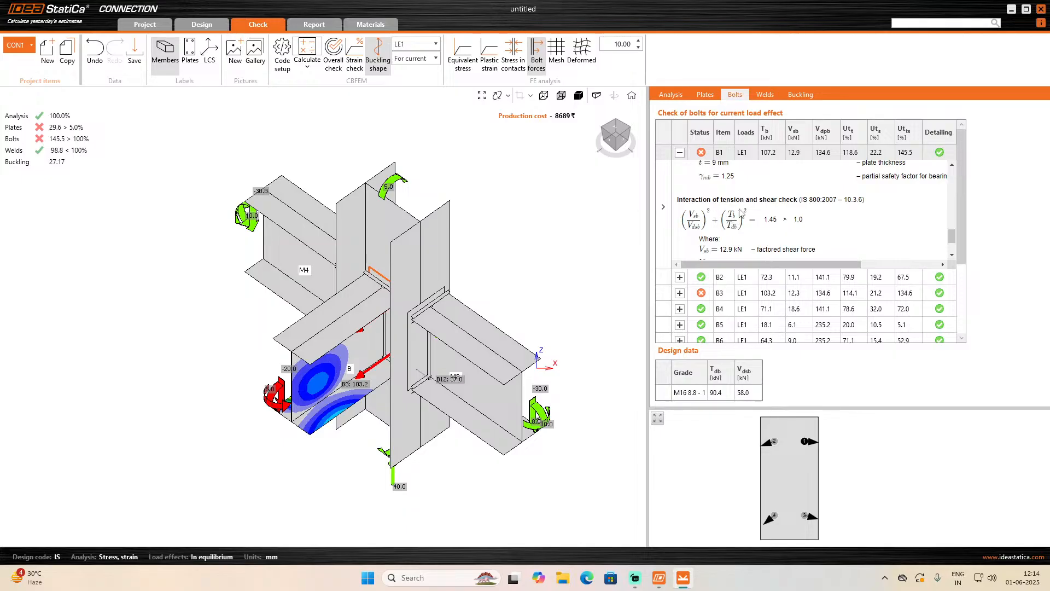
{"action": "scroll", "coordinate": [742, 212], "scroll_direction": "up", "scroll_amount": 6}
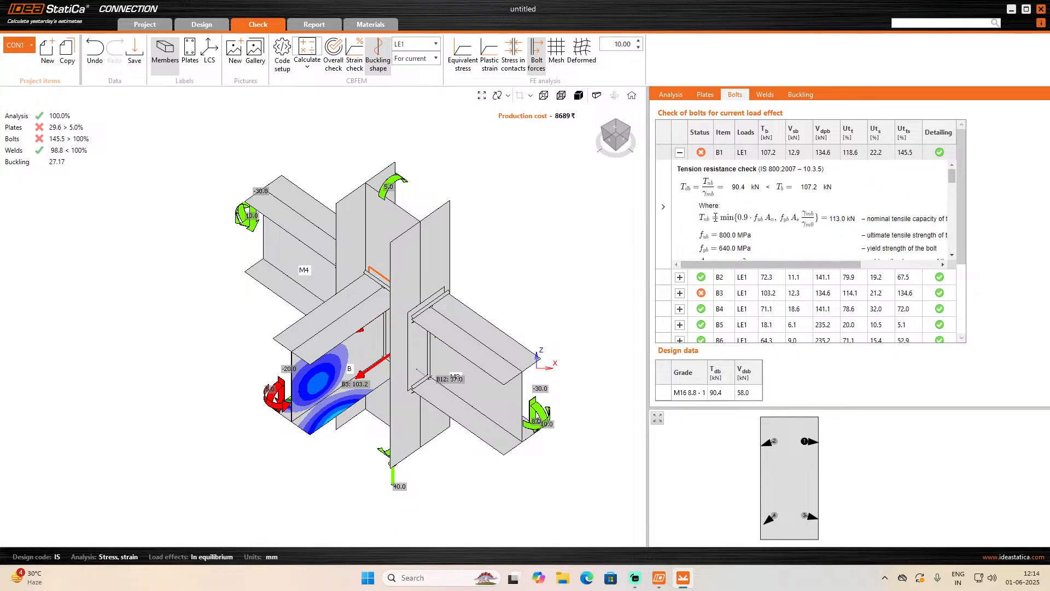
{"action": "scroll", "coordinate": [715, 218], "scroll_direction": "down", "scroll_amount": 3}
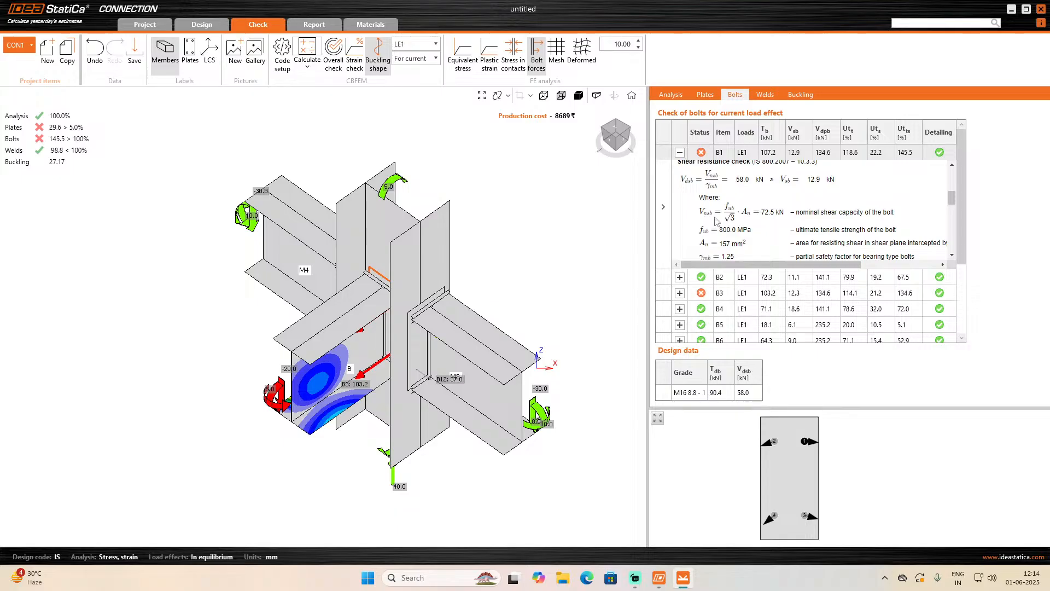
{"action": "scroll", "coordinate": [726, 241], "scroll_direction": "down", "scroll_amount": 4}
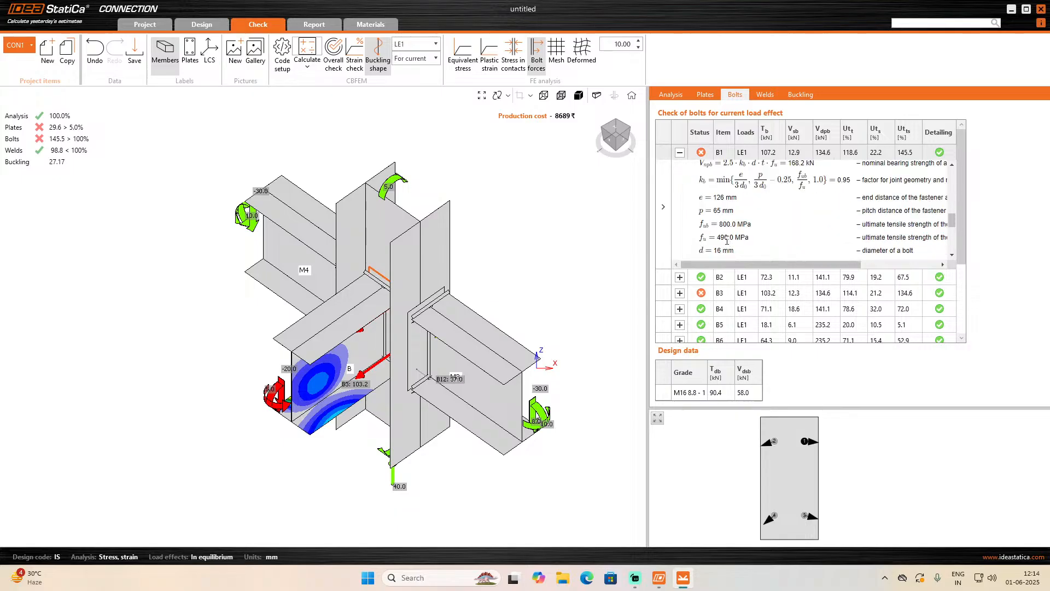
{"action": "scroll", "coordinate": [729, 243], "scroll_direction": "down", "scroll_amount": 2}
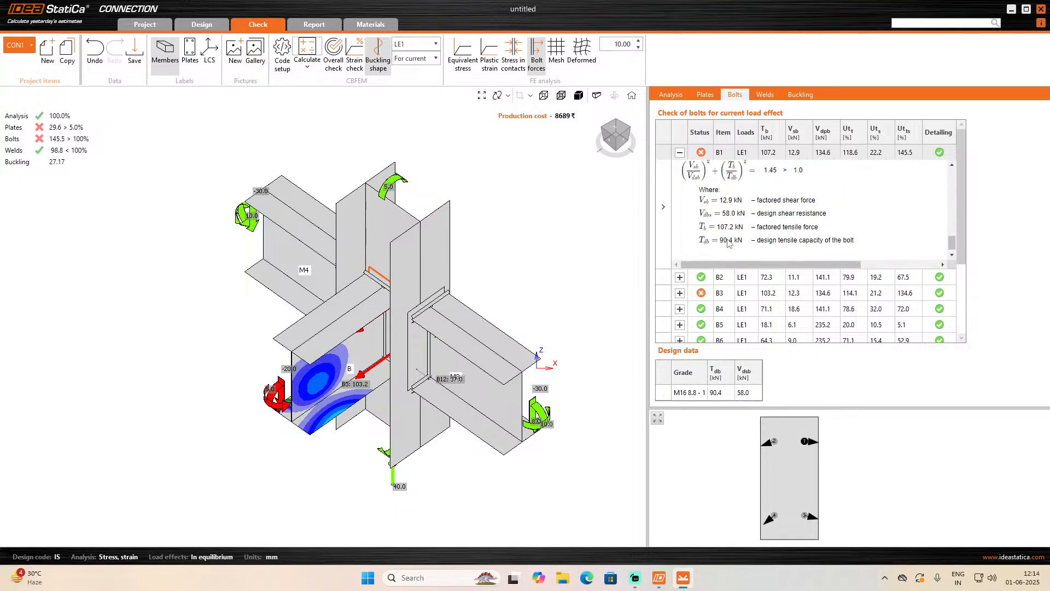
{"action": "scroll", "coordinate": [732, 236], "scroll_direction": "up", "scroll_amount": 2}
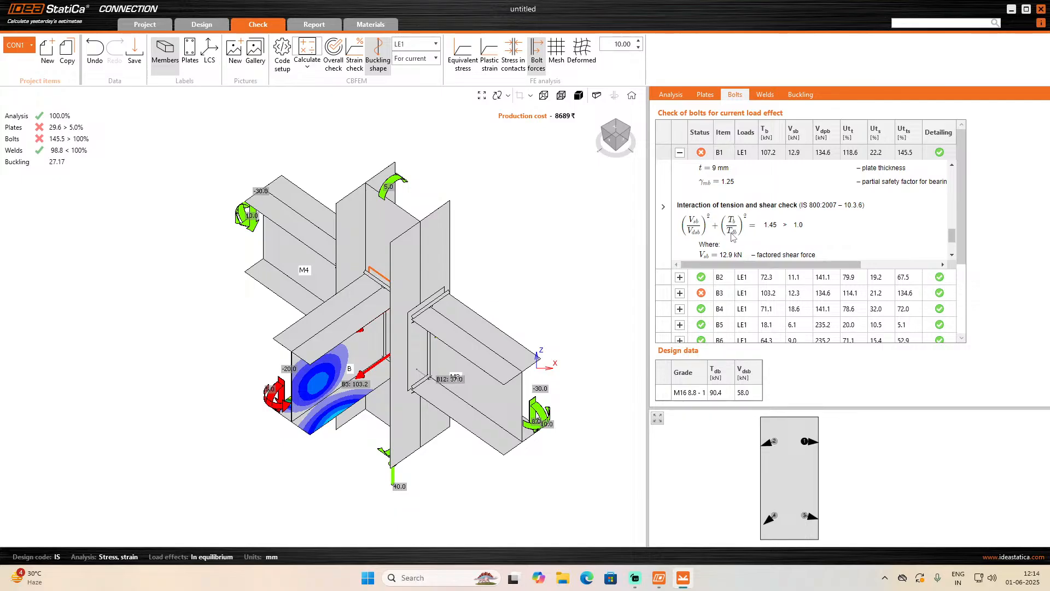
{"action": "scroll", "coordinate": [733, 236], "scroll_direction": "up", "scroll_amount": 2}
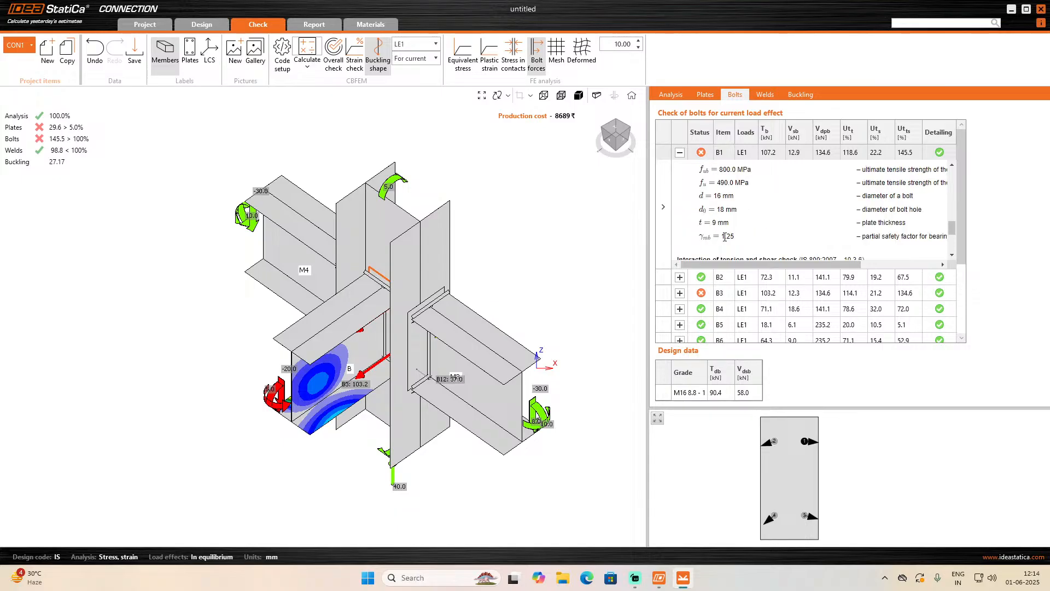
- Finish reviewing bolt B1's detailed check, collapse it, and look at bolt B3's detailed check
{"action": "scroll", "coordinate": [725, 237], "scroll_direction": "up", "scroll_amount": 5}
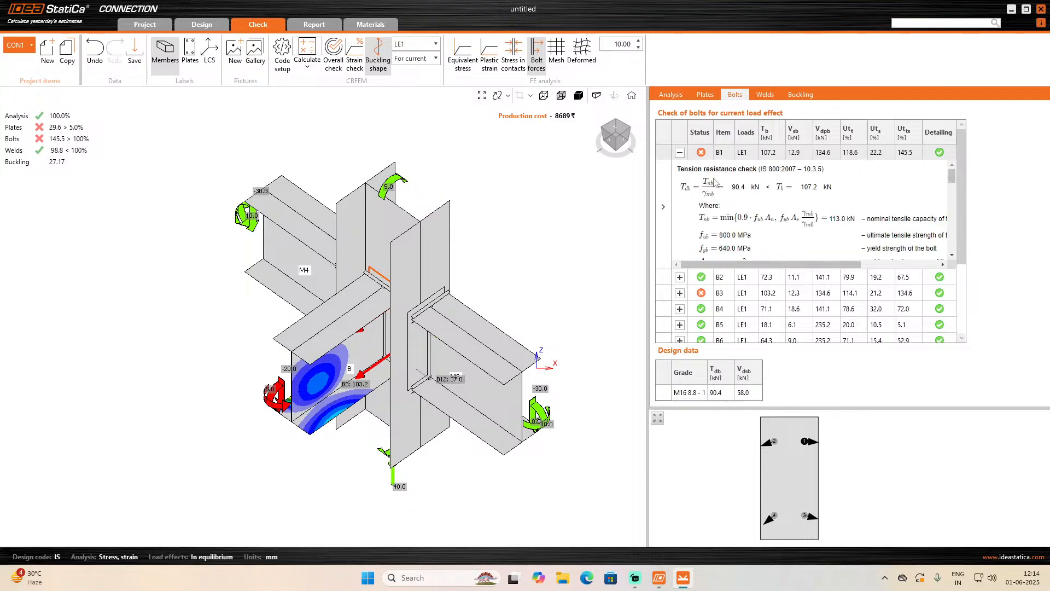
{"action": "left_click", "coordinate": [680, 153]}
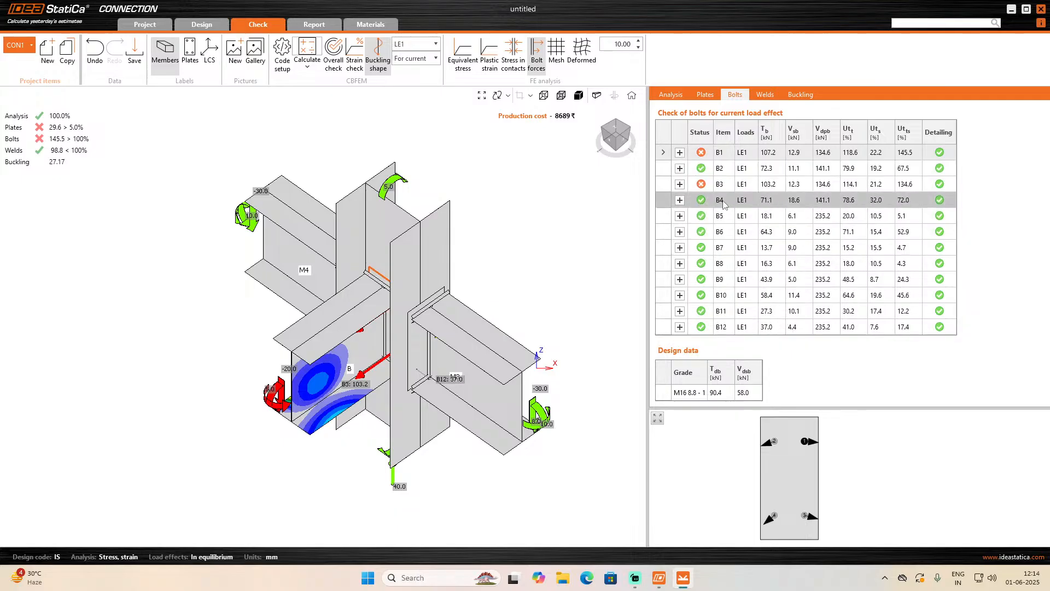
{"action": "left_click", "coordinate": [681, 184]}
{"action": "left_click", "coordinate": [680, 185]}
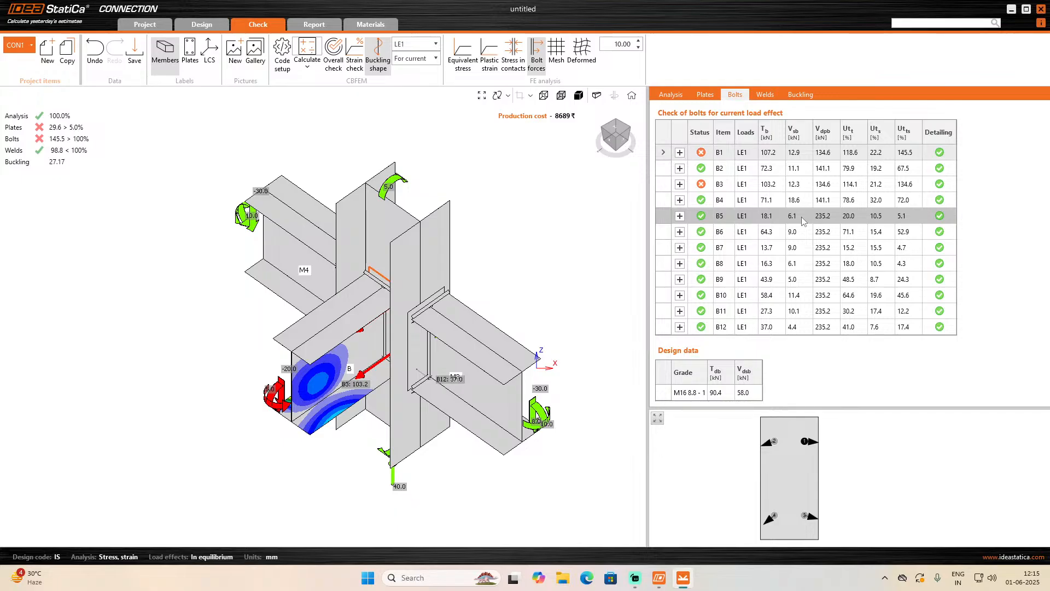
- Review the weld check table of the end plates for the current load effect
{"action": "left_click", "coordinate": [767, 96]}
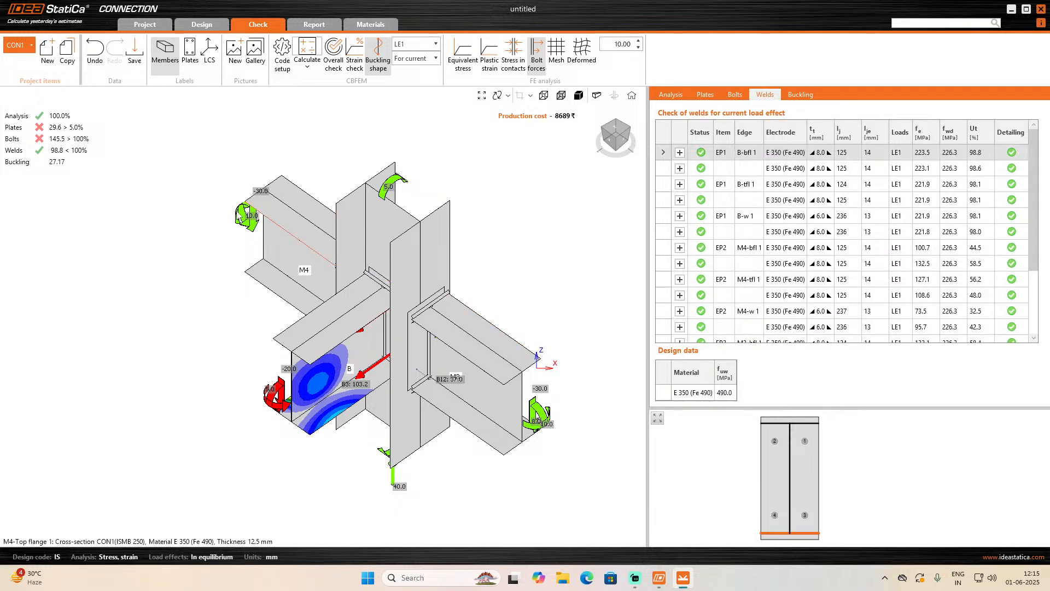
{"action": "scroll", "coordinate": [866, 252], "scroll_direction": "down", "scroll_amount": 2}
{"action": "scroll", "coordinate": [866, 252], "scroll_direction": "up", "scroll_amount": 2}
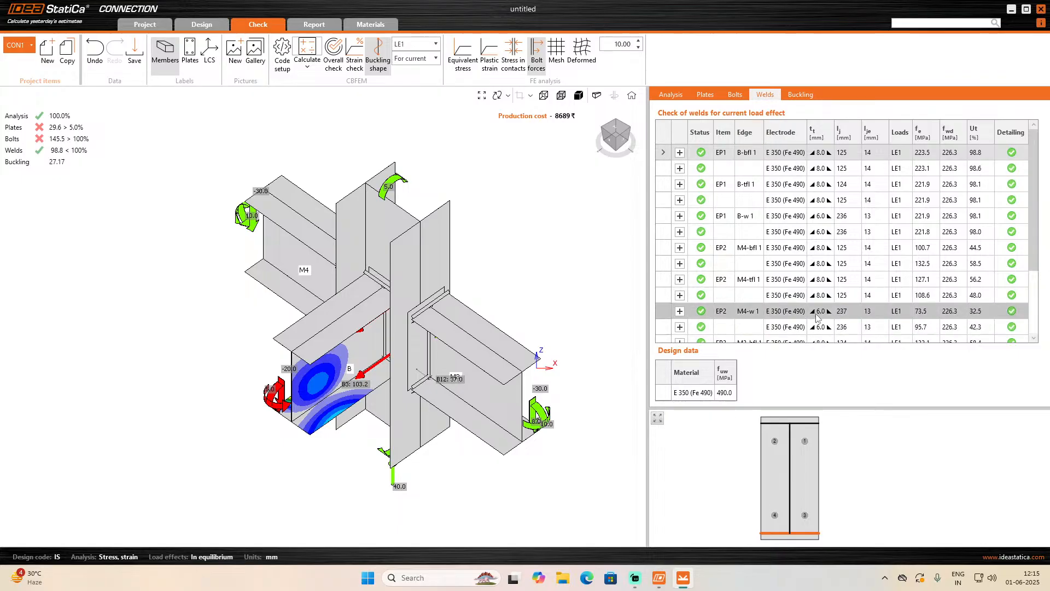
{"action": "scroll", "coordinate": [818, 271], "scroll_direction": "down", "scroll_amount": 2}
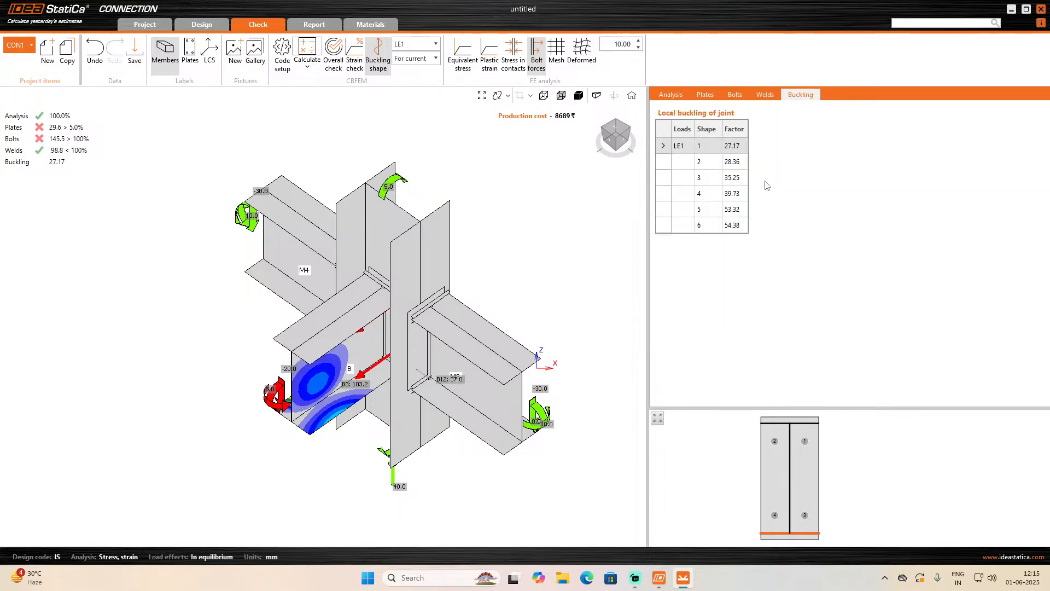
- View the local buckling shapes 1 to 6 of the joint on the model
{"action": "left_click", "coordinate": [732, 161]}
{"action": "left_click", "coordinate": [732, 178]}
{"action": "left_click", "coordinate": [732, 193]}
{"action": "left_click", "coordinate": [732, 224]}
{"action": "left_click", "coordinate": [736, 209]}
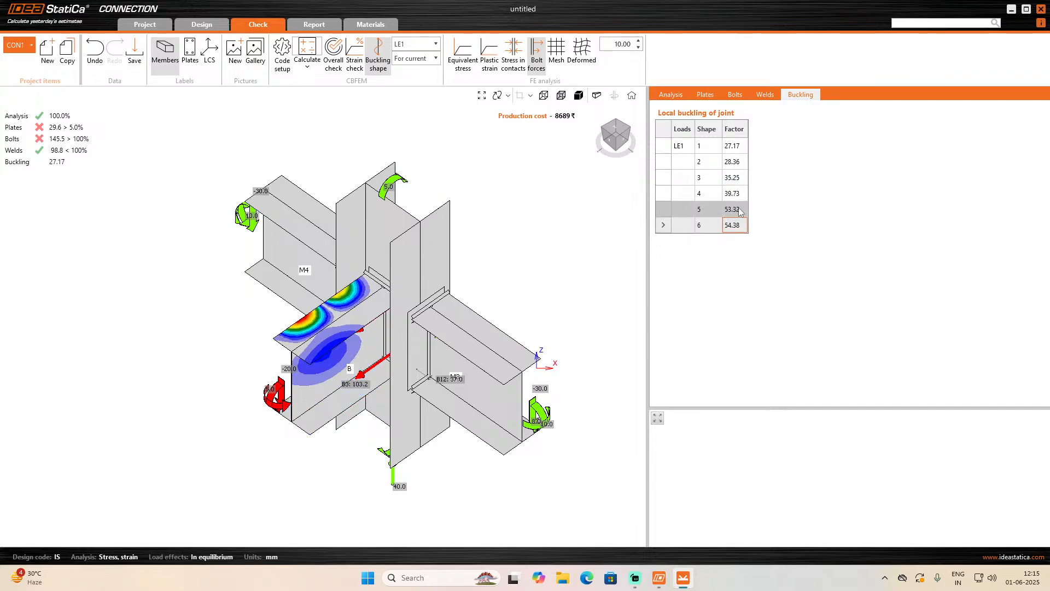
{"action": "left_click", "coordinate": [739, 198]}
{"action": "left_click", "coordinate": [732, 161]}
{"action": "left_click", "coordinate": [732, 146]}
{"action": "key", "text": "Down"}
- Examine column web C-w 1 in the plate check table and look at the available calculation types
{"action": "left_click", "coordinate": [705, 95]}
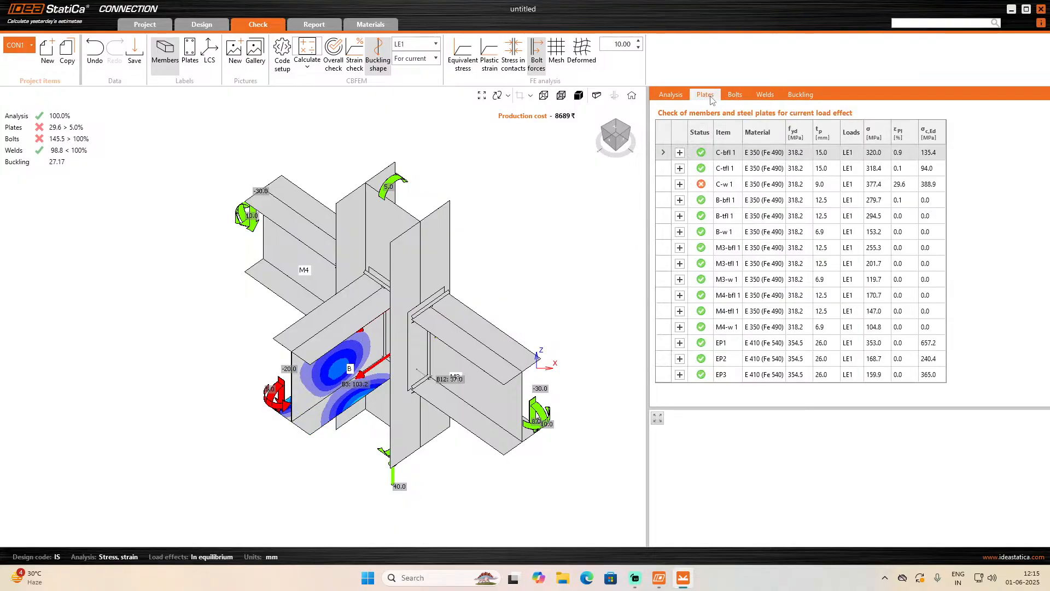
{"action": "left_click", "coordinate": [724, 185]}
{"action": "left_click", "coordinate": [766, 192]}
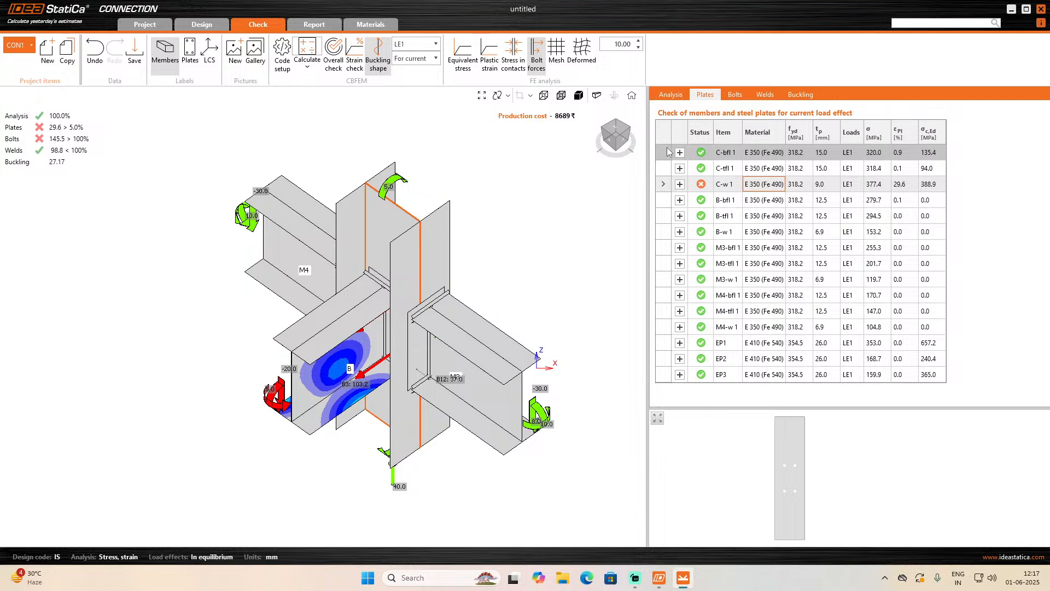
{"action": "scroll", "coordinate": [366, 301], "scroll_direction": "down", "scroll_amount": 2}
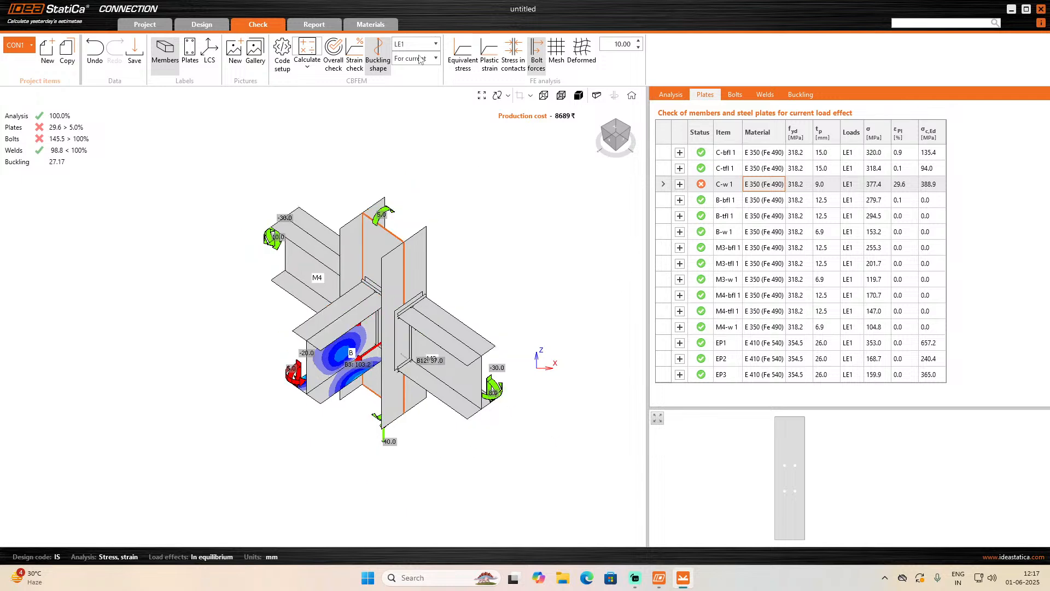
{"action": "scroll", "coordinate": [444, 336], "scroll_direction": "up", "scroll_amount": 2}
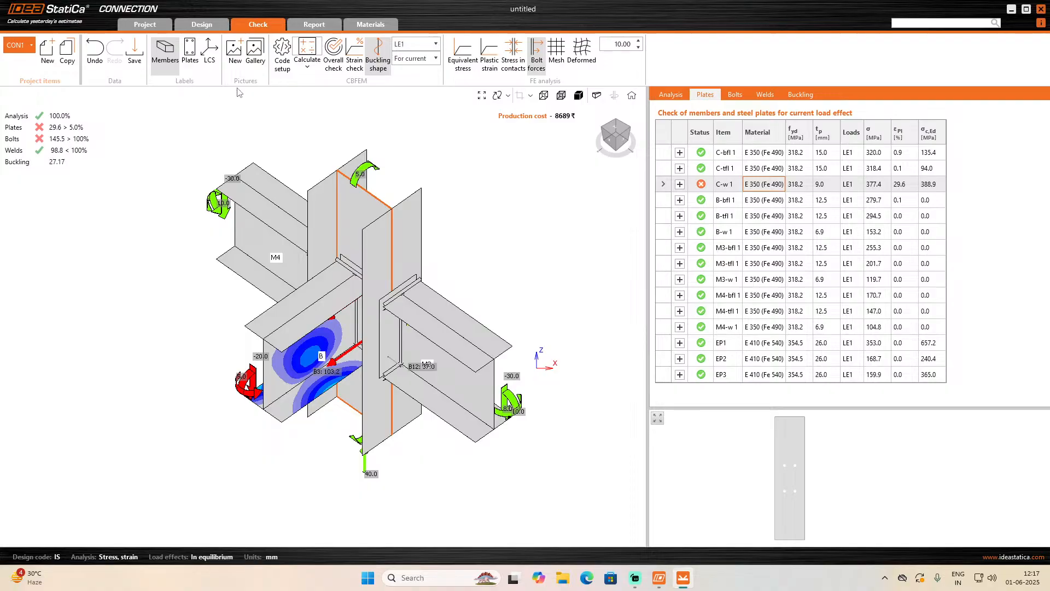
{"action": "left_click", "coordinate": [306, 70]}
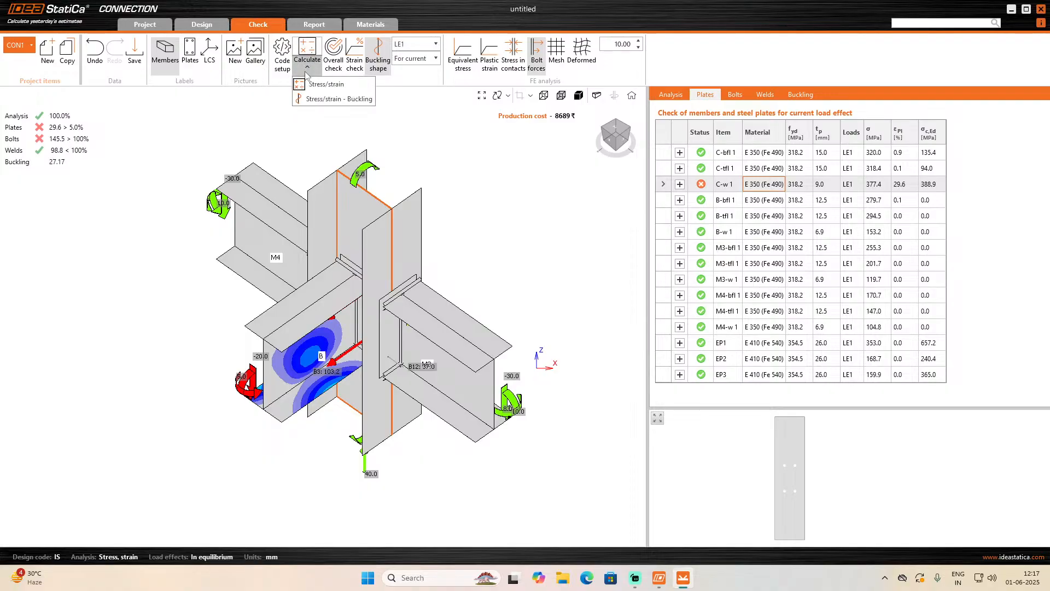
- Start a new project without saving the current one, using the footing class and the moment-connection base plate design with wideners
{"action": "left_click", "coordinate": [162, 25]}
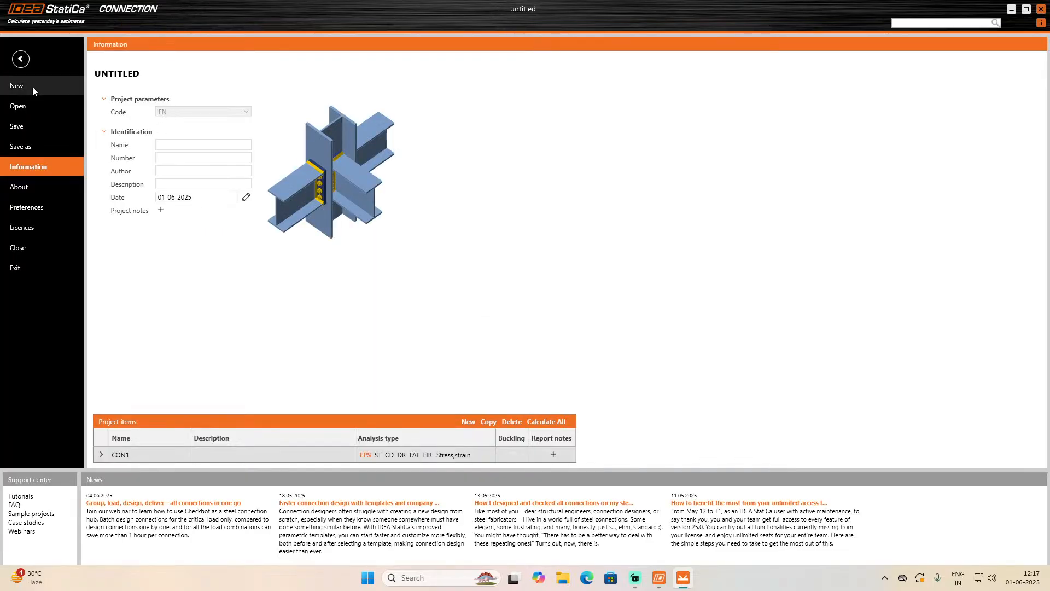
{"action": "left_click", "coordinate": [31, 87]}
{"action": "left_click", "coordinate": [520, 309]}
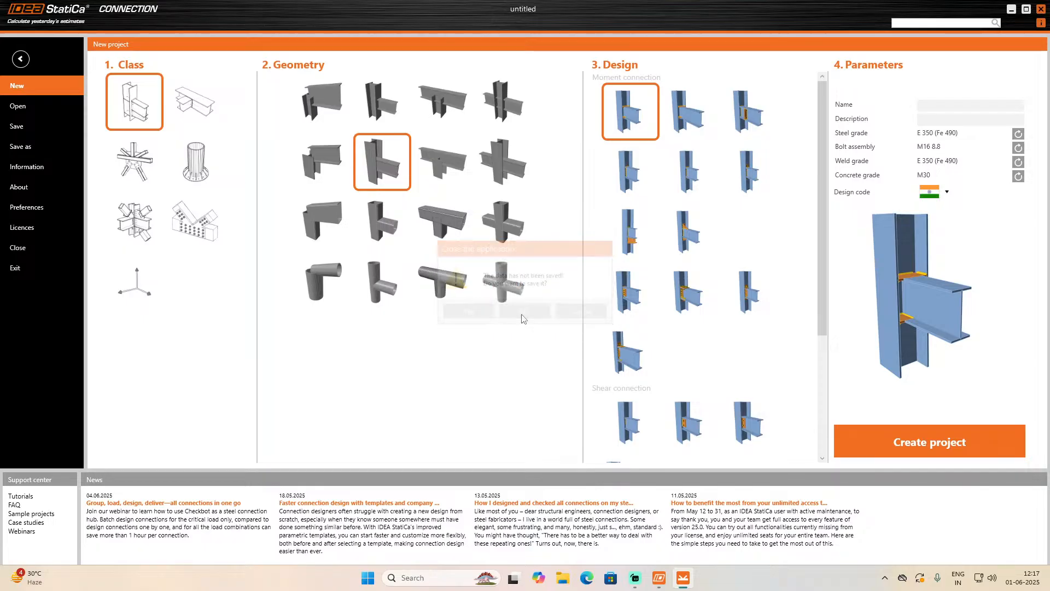
{"action": "left_click", "coordinate": [205, 181]}
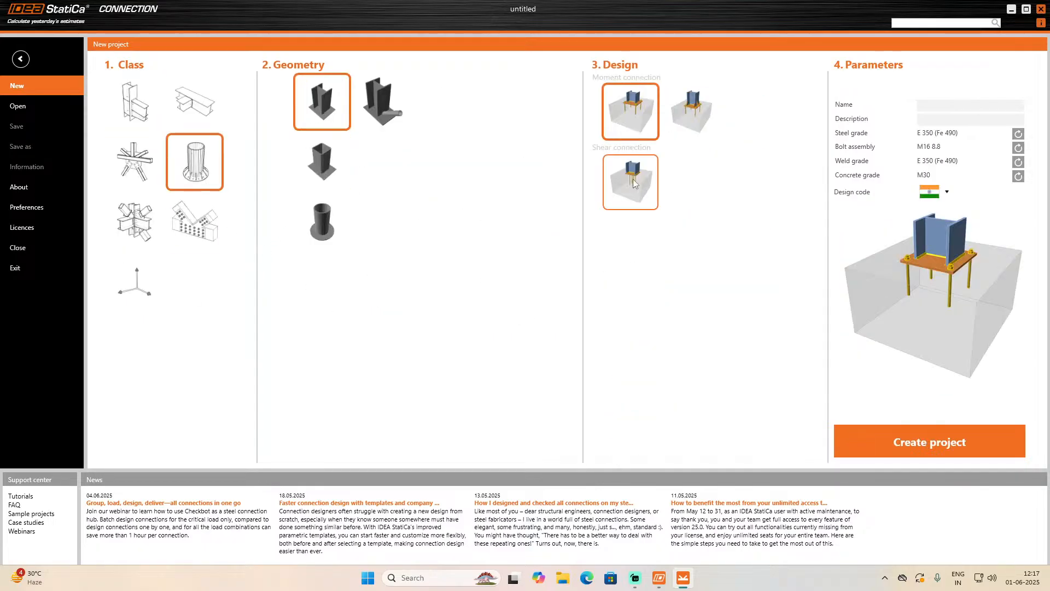
{"action": "left_click", "coordinate": [669, 113]}
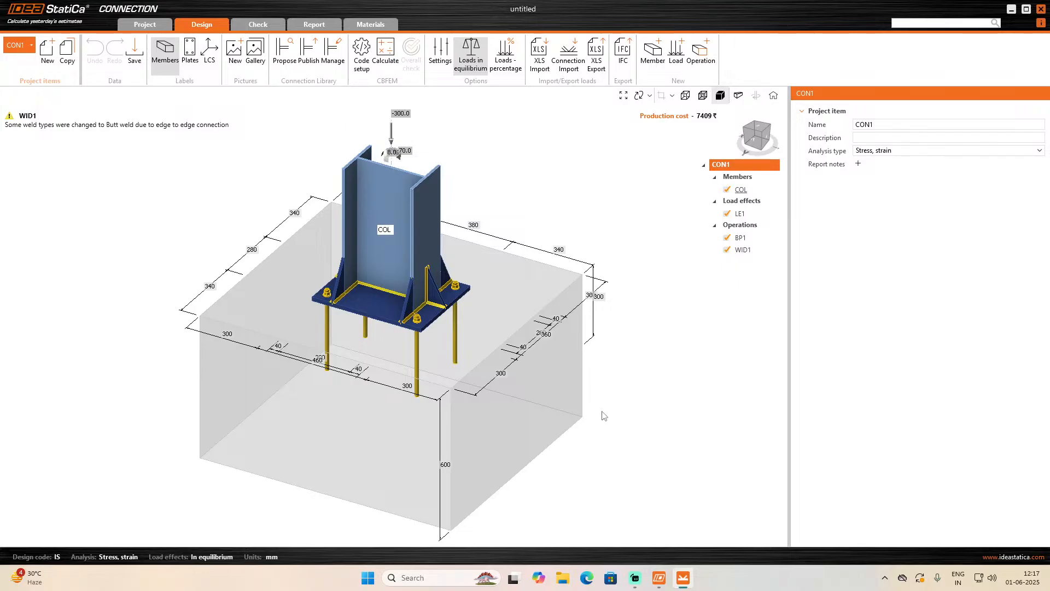
- Review the new project's column member, its analysis type options and load effect LE1, leaving them as they are
{"action": "left_click", "coordinate": [752, 190]}
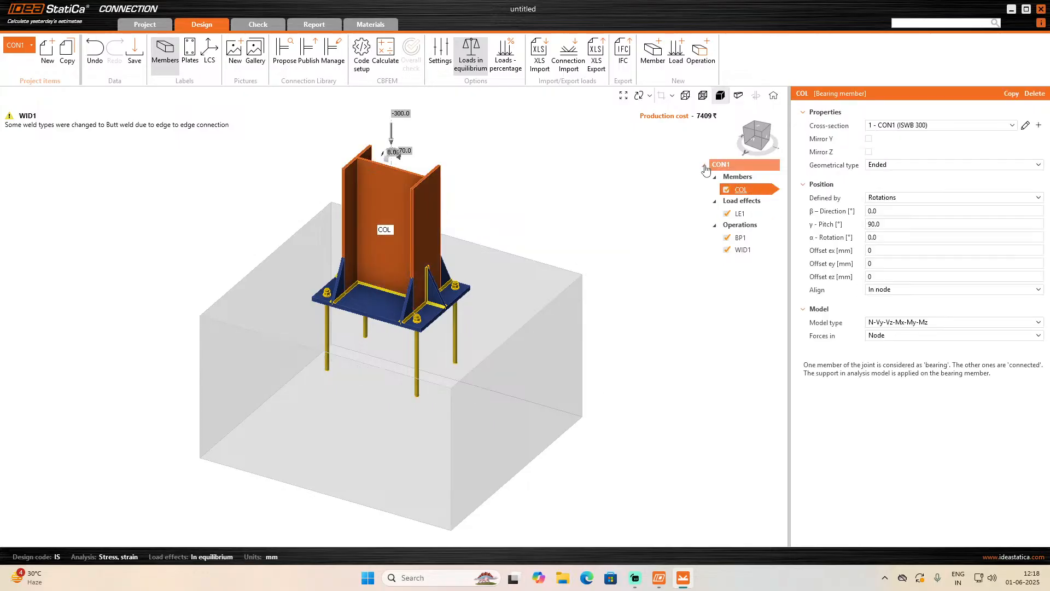
{"action": "left_click", "coordinate": [734, 165]}
{"action": "left_click", "coordinate": [865, 151]}
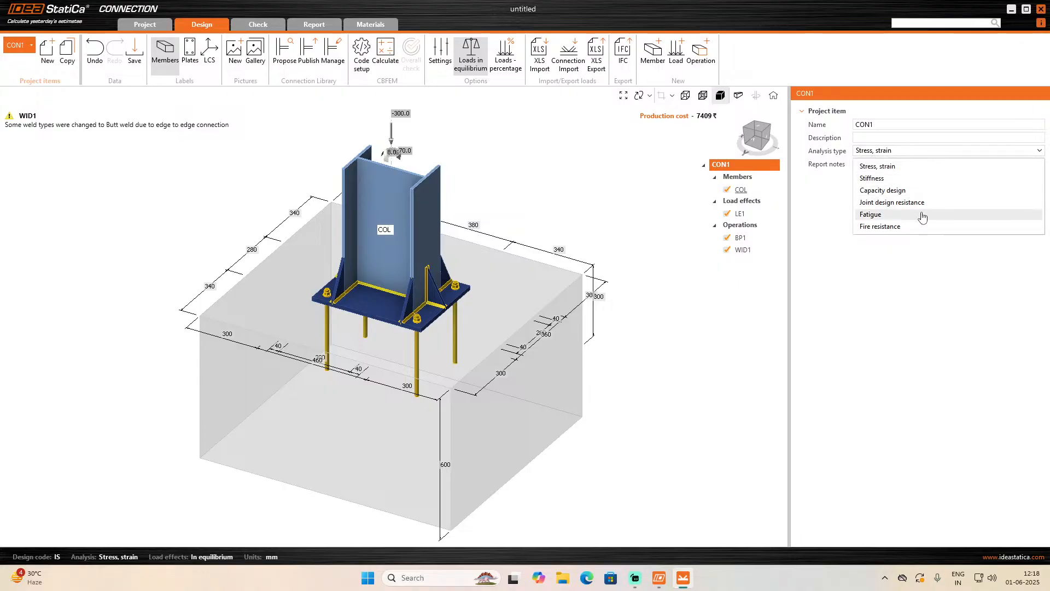
{"action": "left_click", "coordinate": [925, 253]}
{"action": "left_click", "coordinate": [741, 189]}
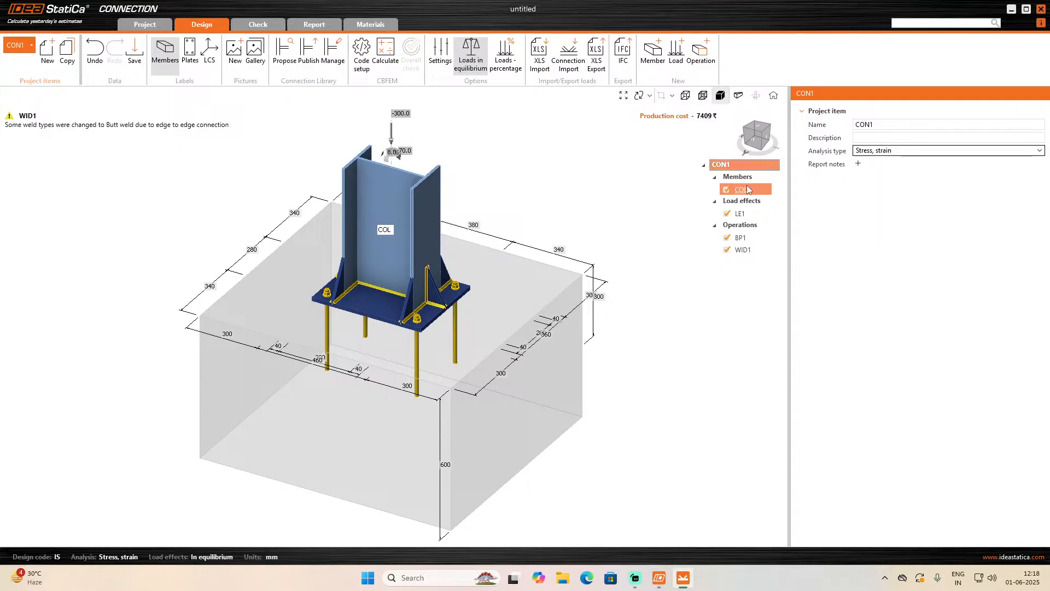
{"action": "left_click", "coordinate": [749, 219]}
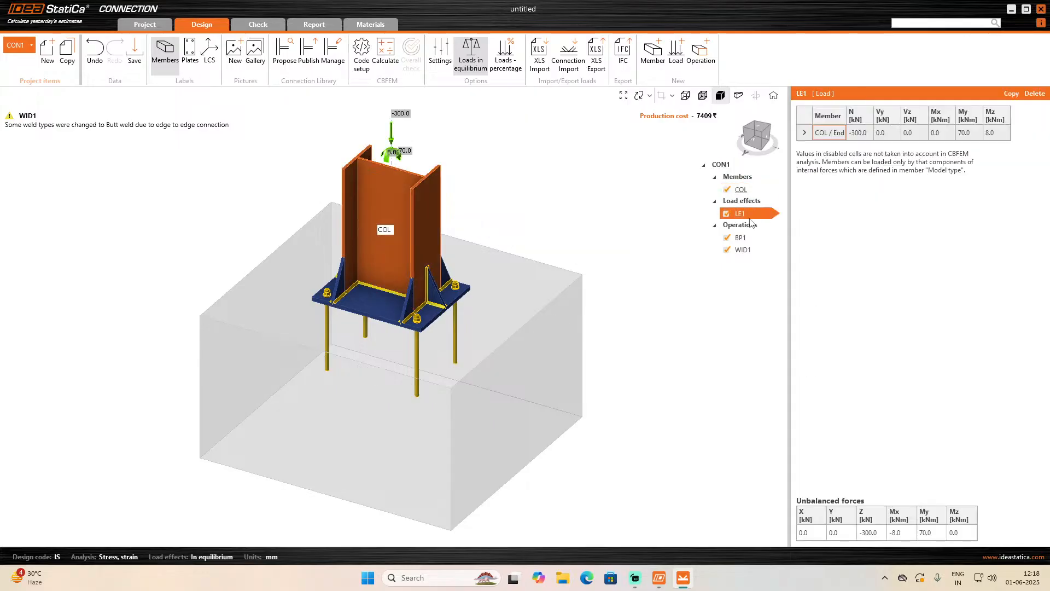
- Review the properties of base plate BP1 and wideners WID1, keeping the anchor type Straight
{"action": "left_click", "coordinate": [741, 237]}
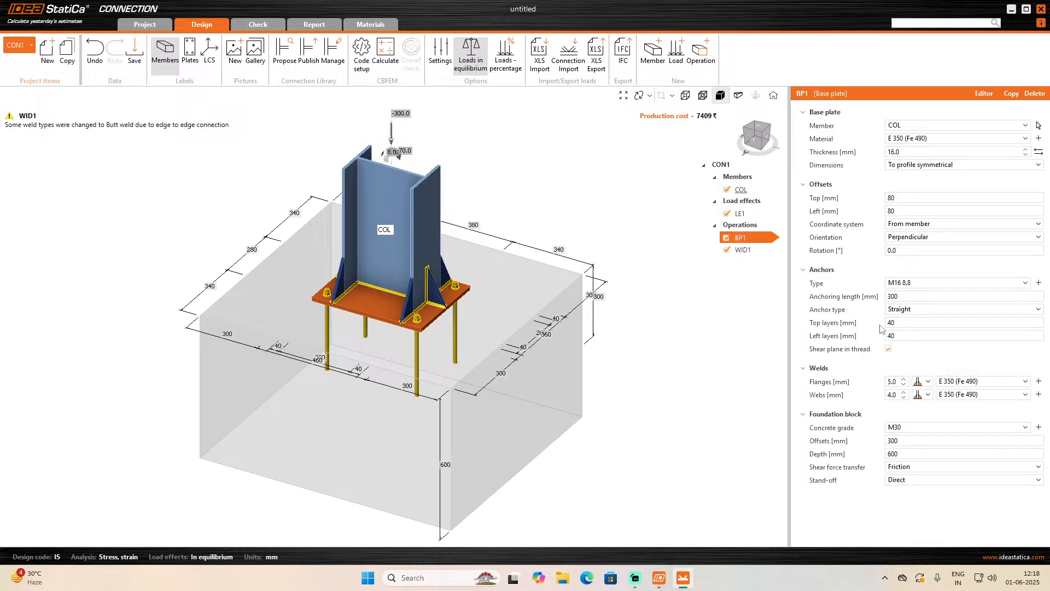
{"action": "left_click", "coordinate": [918, 311]}
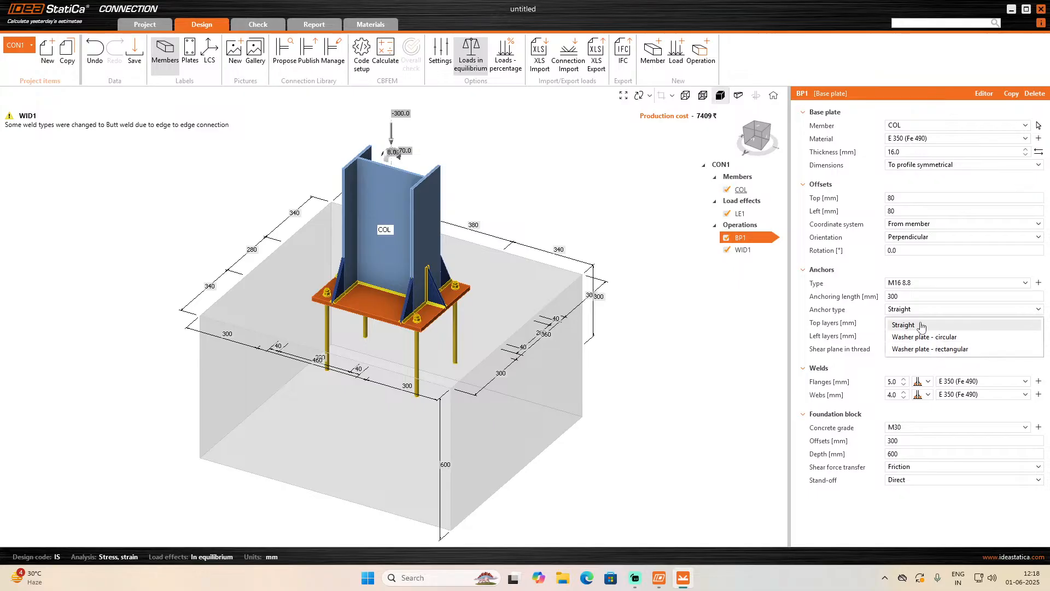
{"action": "left_click", "coordinate": [922, 325]}
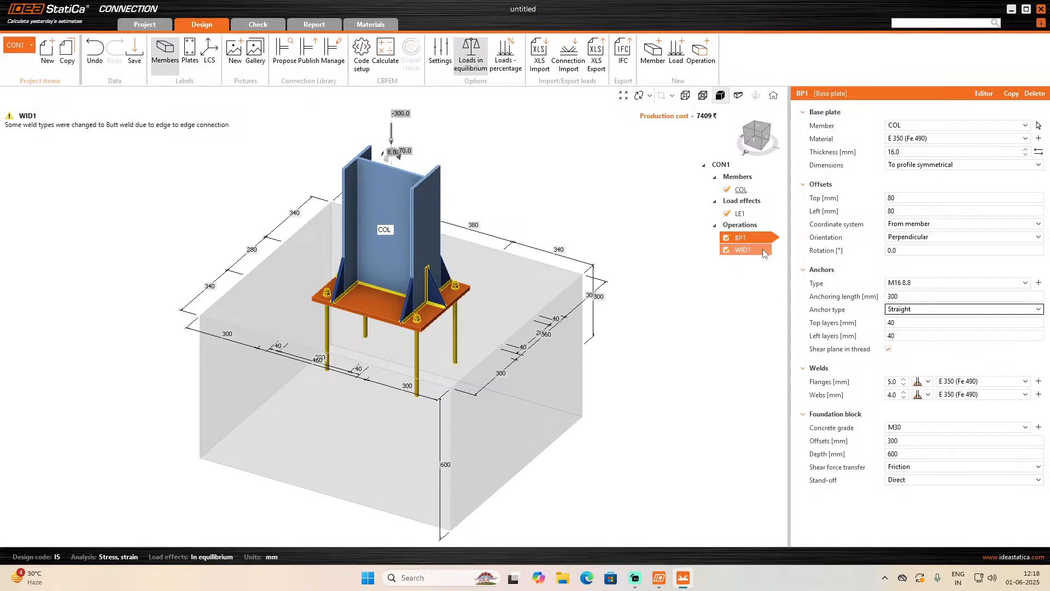
{"action": "left_click", "coordinate": [744, 250]}
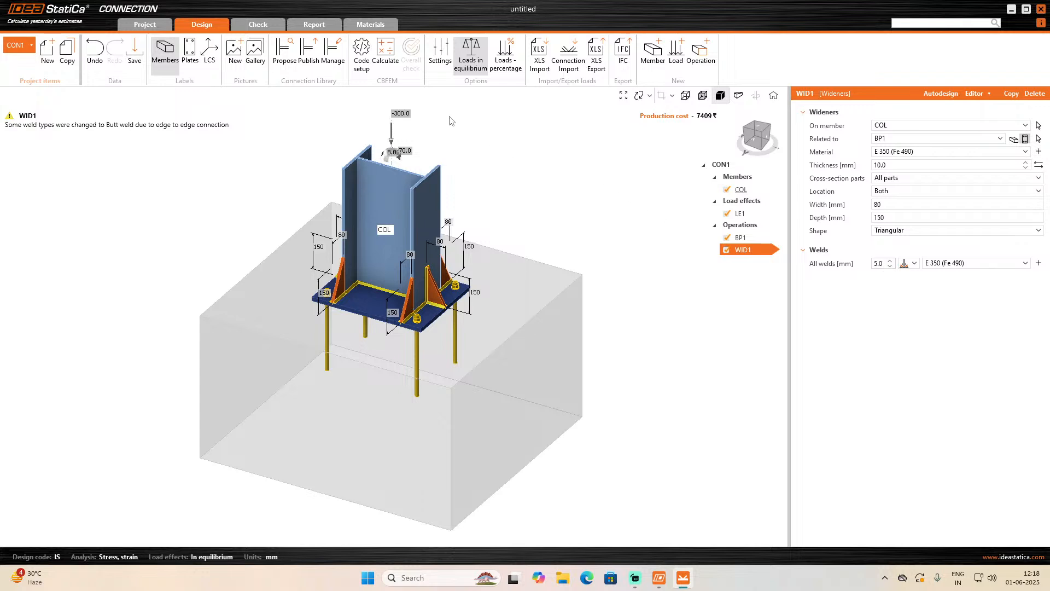
- Calculate the column base connection and run the Stress/strain - Buckling analysis on it
{"action": "left_click", "coordinate": [386, 54]}
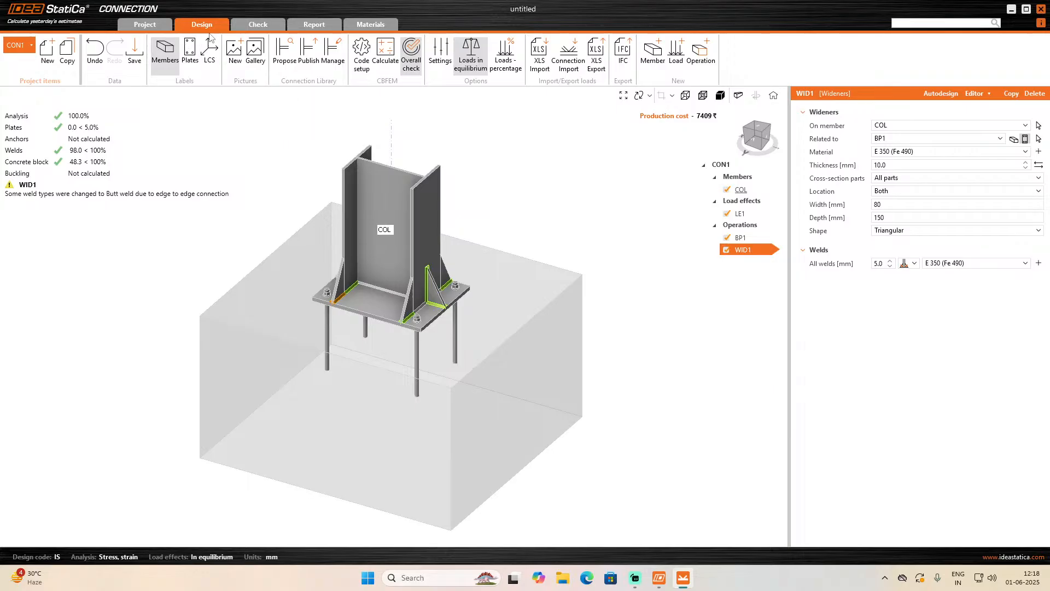
{"action": "left_click", "coordinate": [263, 25]}
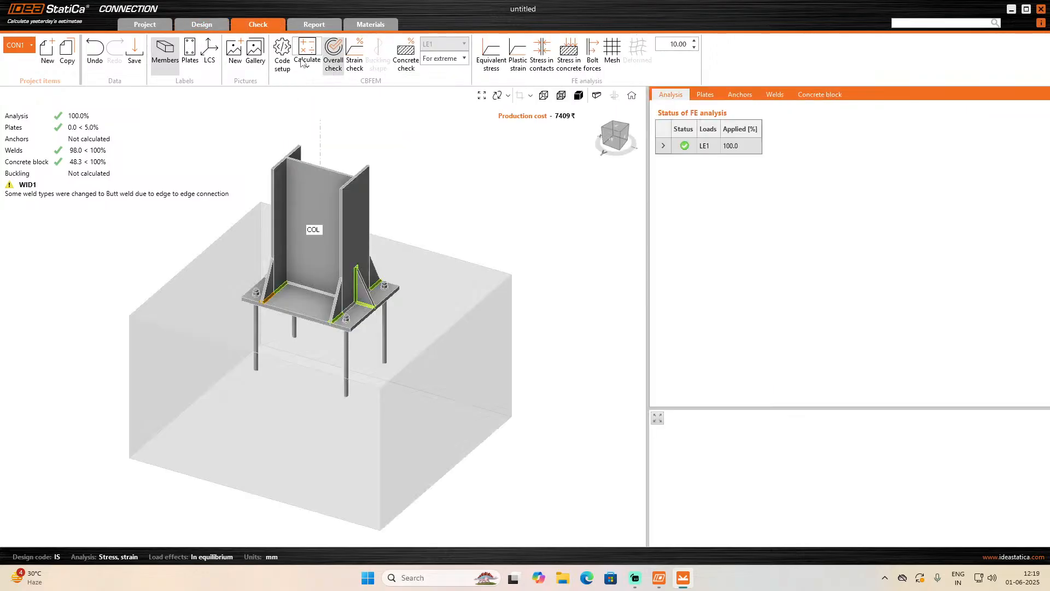
{"action": "left_click", "coordinate": [308, 67]}
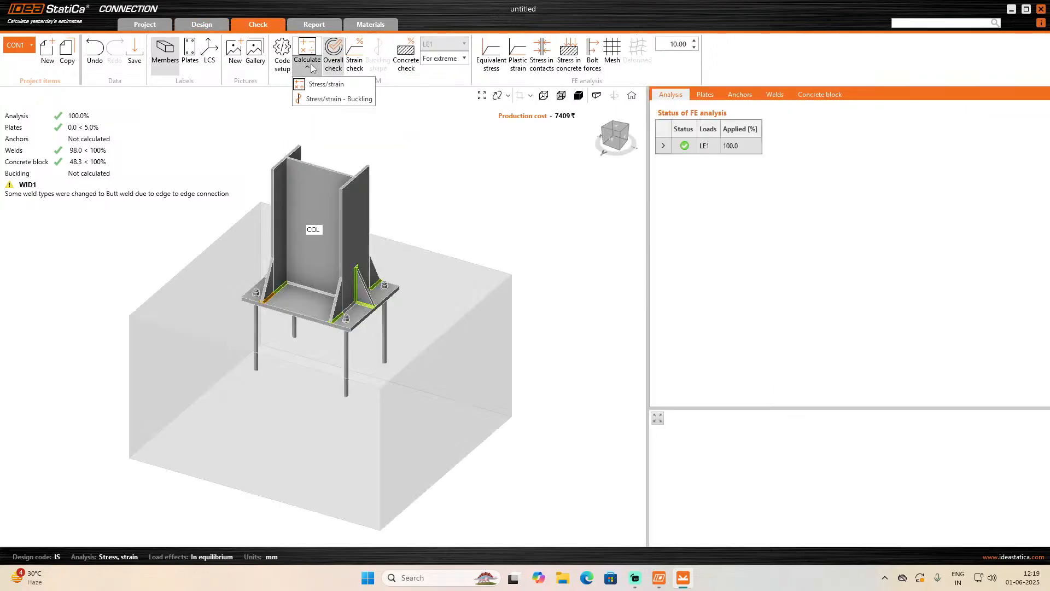
{"action": "left_click", "coordinate": [317, 99]}
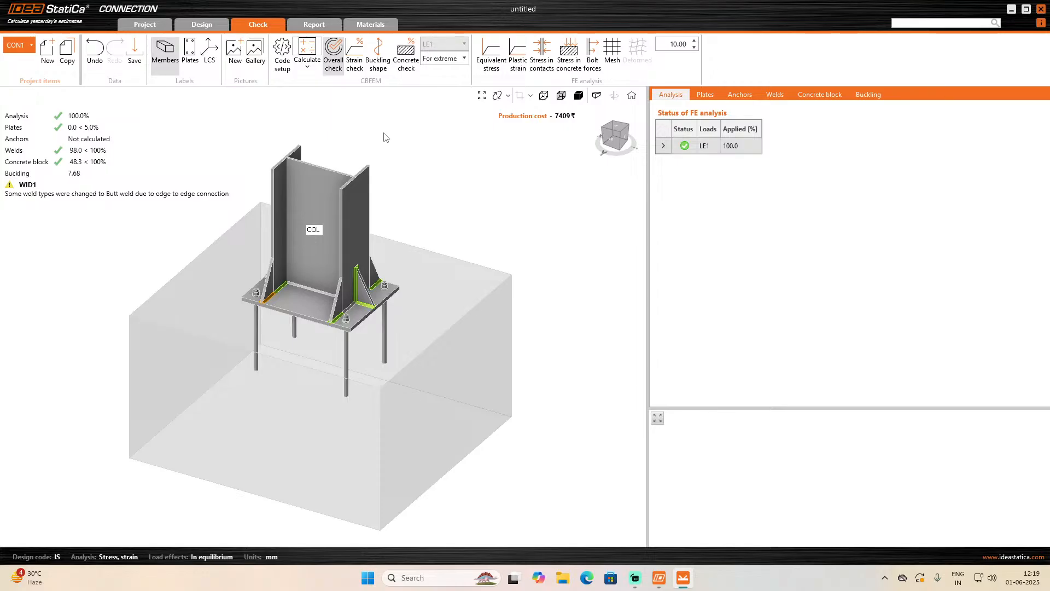
{"action": "left_click", "coordinate": [307, 72]}
{"action": "left_click", "coordinate": [308, 71]}
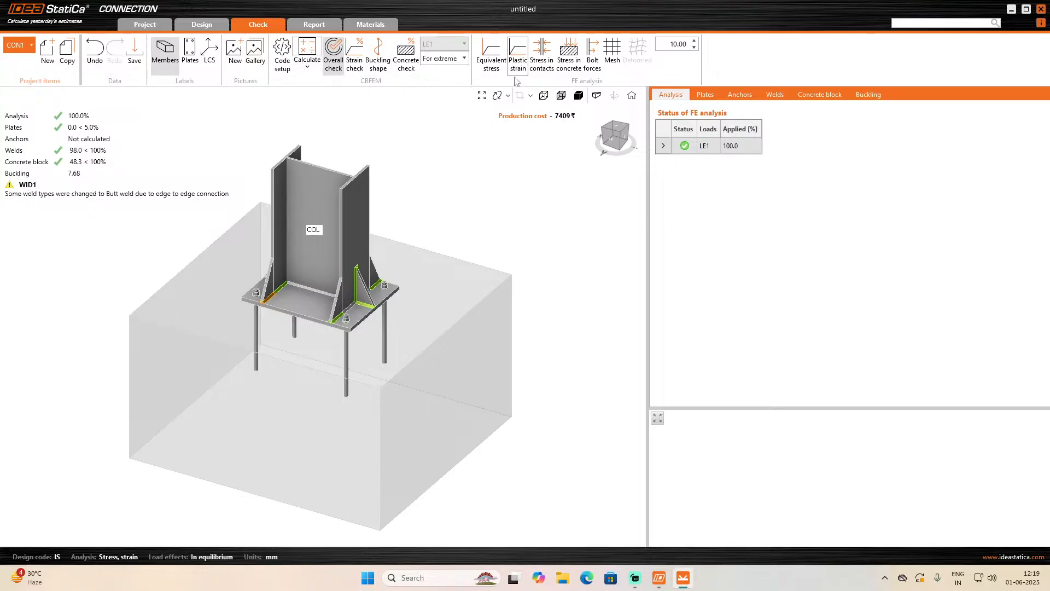
- Display the bolt forces on the column base and inspect anchors A1, A2 and A3 in the anchor check
{"action": "left_click", "coordinate": [591, 65]}
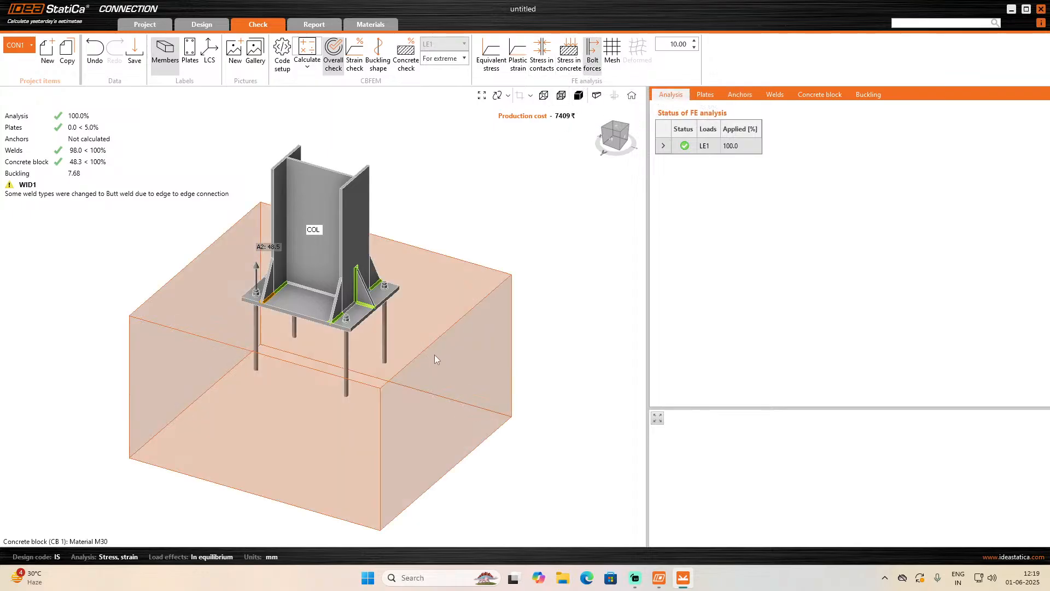
{"action": "scroll", "coordinate": [237, 307], "scroll_direction": "up", "scroll_amount": 2}
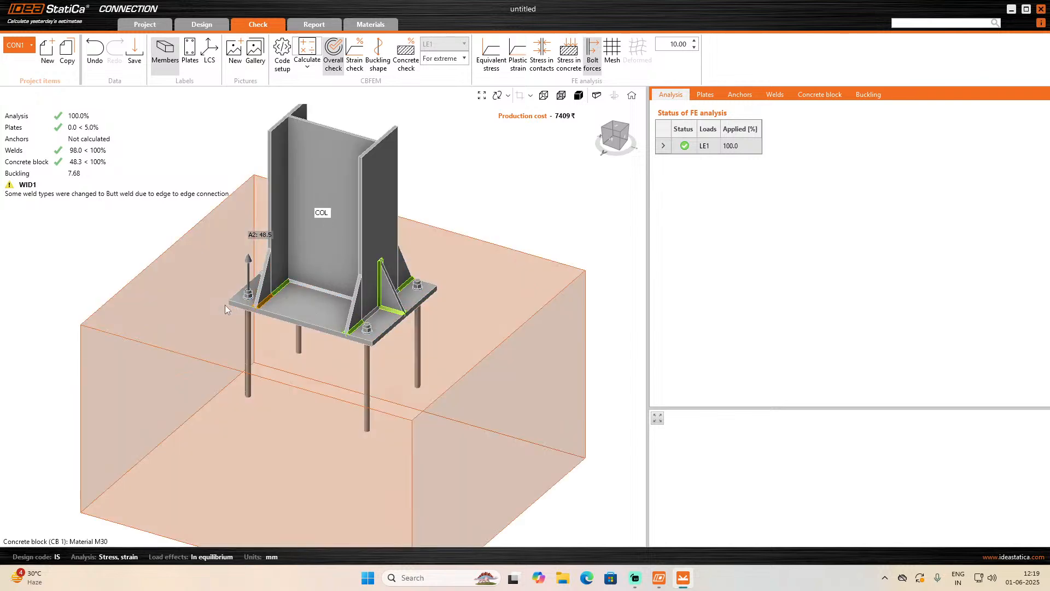
{"action": "scroll", "coordinate": [333, 281], "scroll_direction": "up", "scroll_amount": 2}
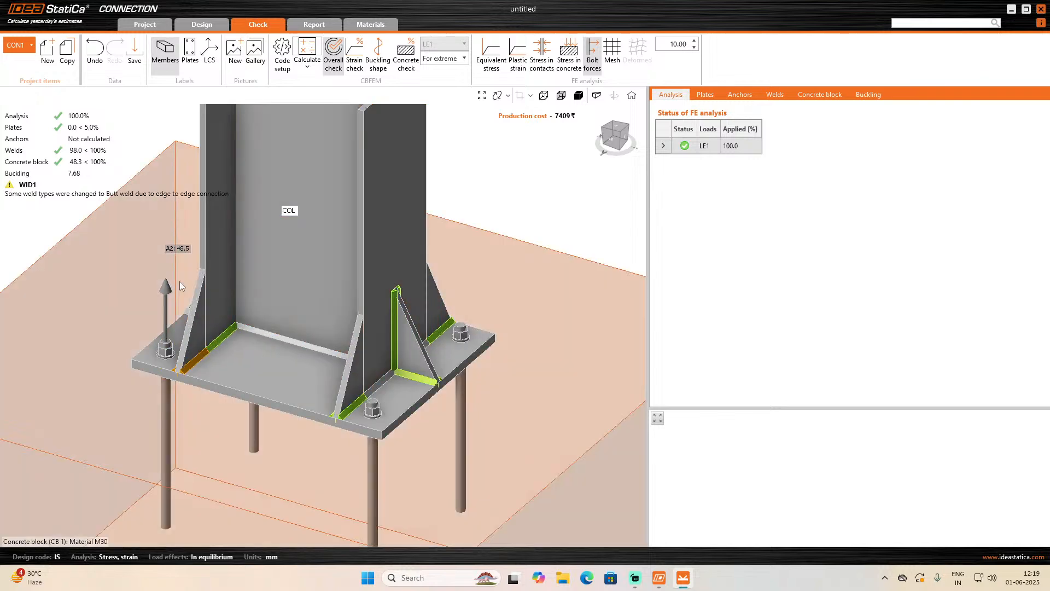
{"action": "scroll", "coordinate": [211, 305], "scroll_direction": "up", "scroll_amount": 1}
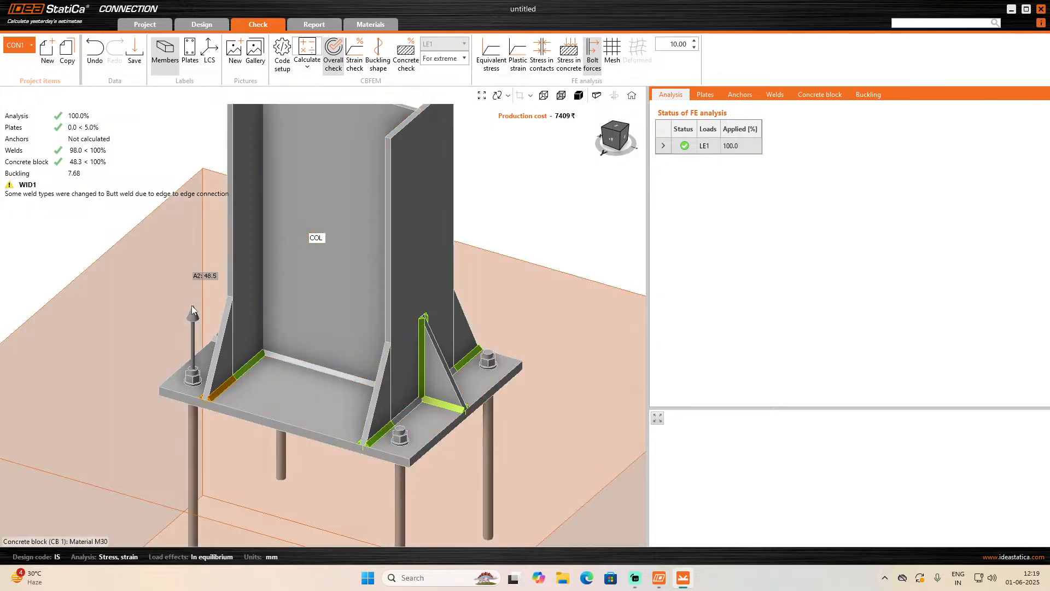
{"action": "left_click", "coordinate": [194, 329]}
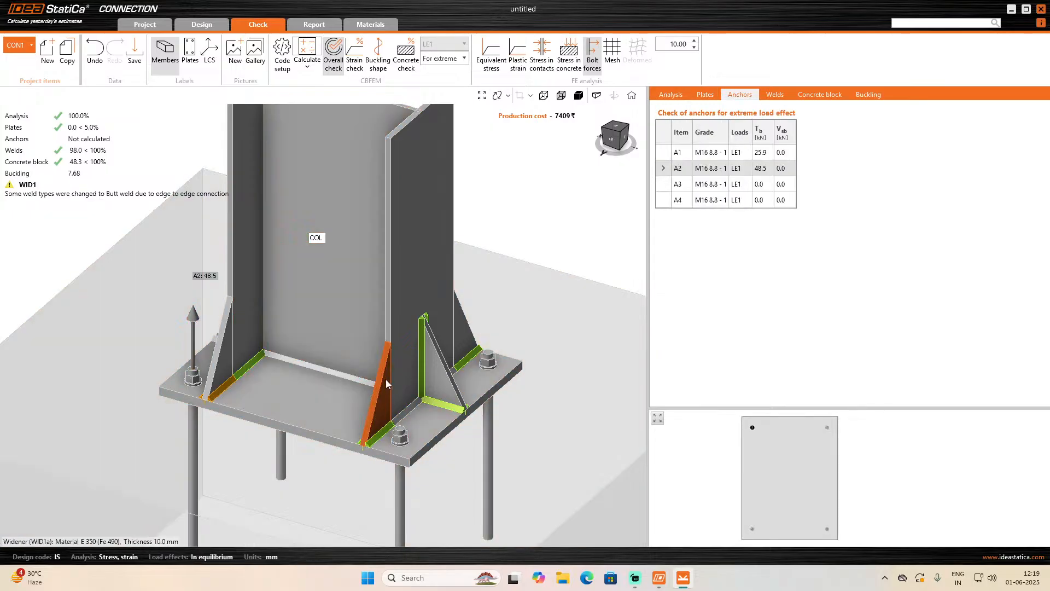
{"action": "left_click", "coordinate": [669, 152]}
{"action": "left_click", "coordinate": [665, 189]}
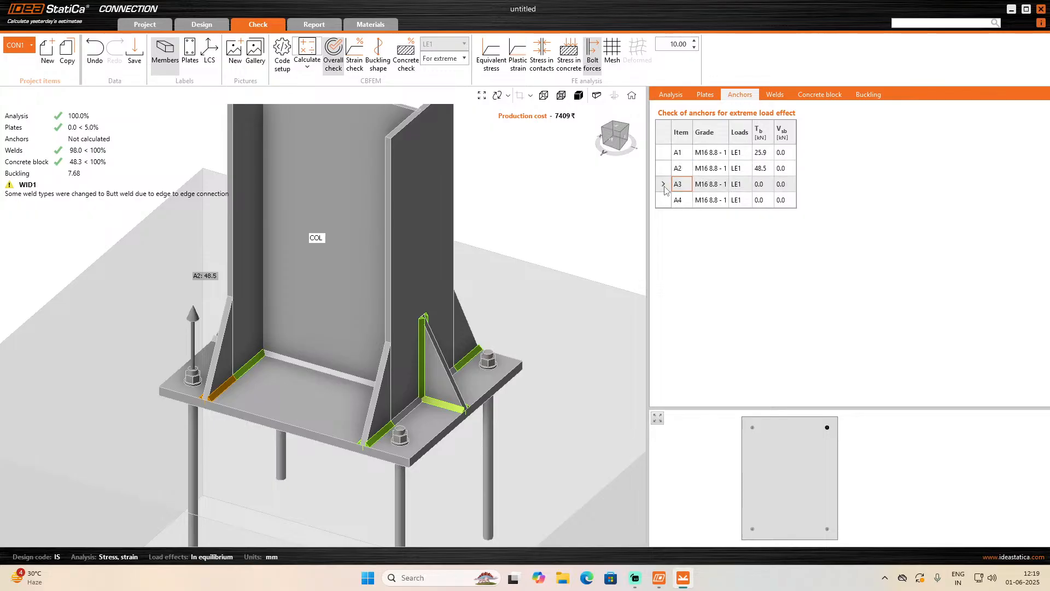
- Inspect anchor A4 in the anchor check and review the code and calculation settings down to the model and mesh section, leaving them as they are
{"action": "left_click", "coordinate": [665, 200]}
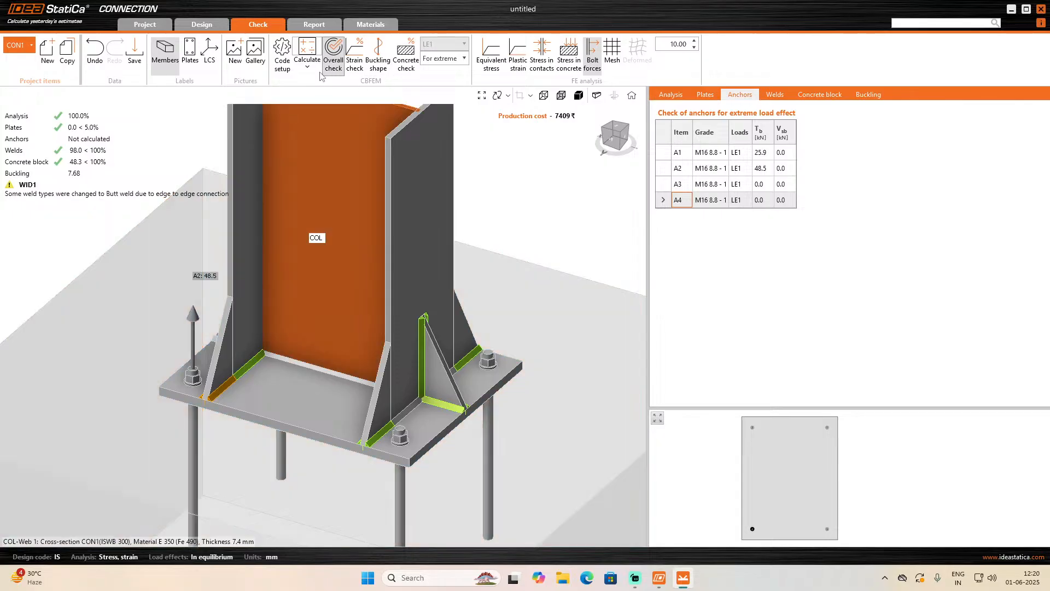
{"action": "left_click", "coordinate": [282, 53]}
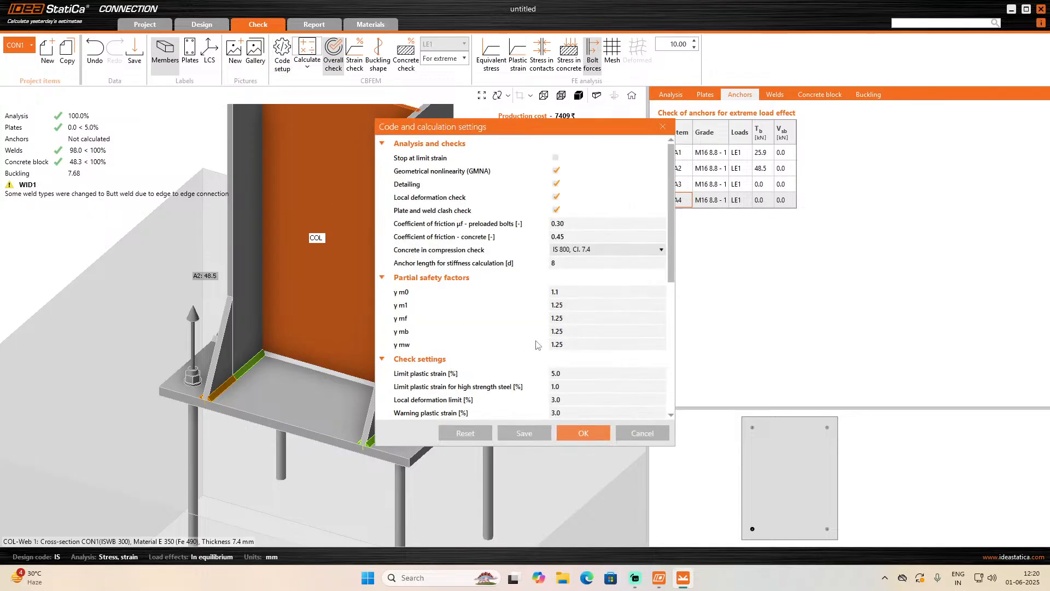
{"action": "scroll", "coordinate": [538, 343], "scroll_direction": "down", "scroll_amount": 3}
{"action": "scroll", "coordinate": [530, 341], "scroll_direction": "down", "scroll_amount": 6}
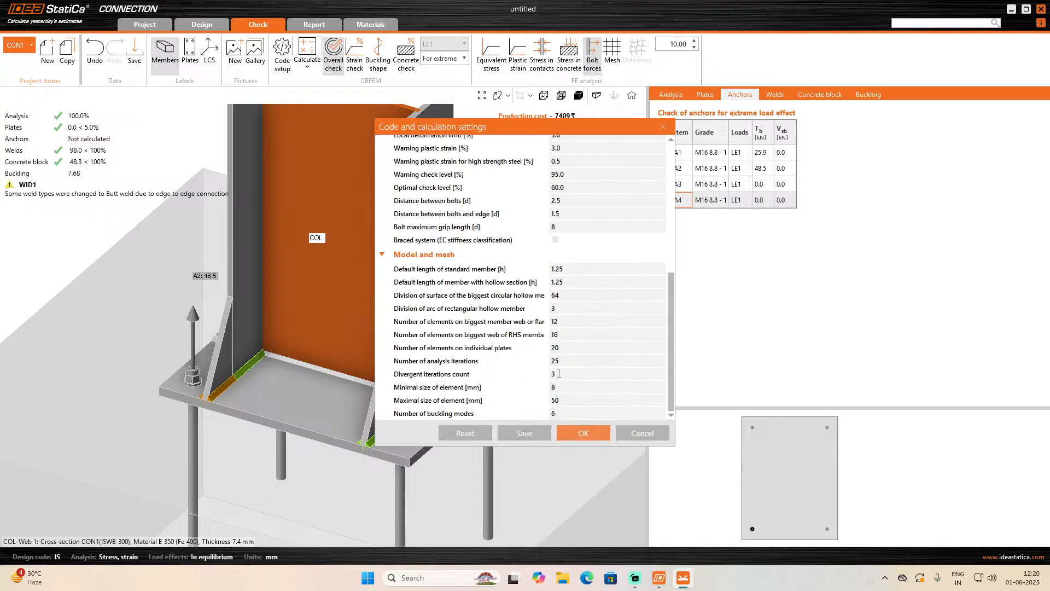
{"action": "left_click", "coordinate": [590, 430]}
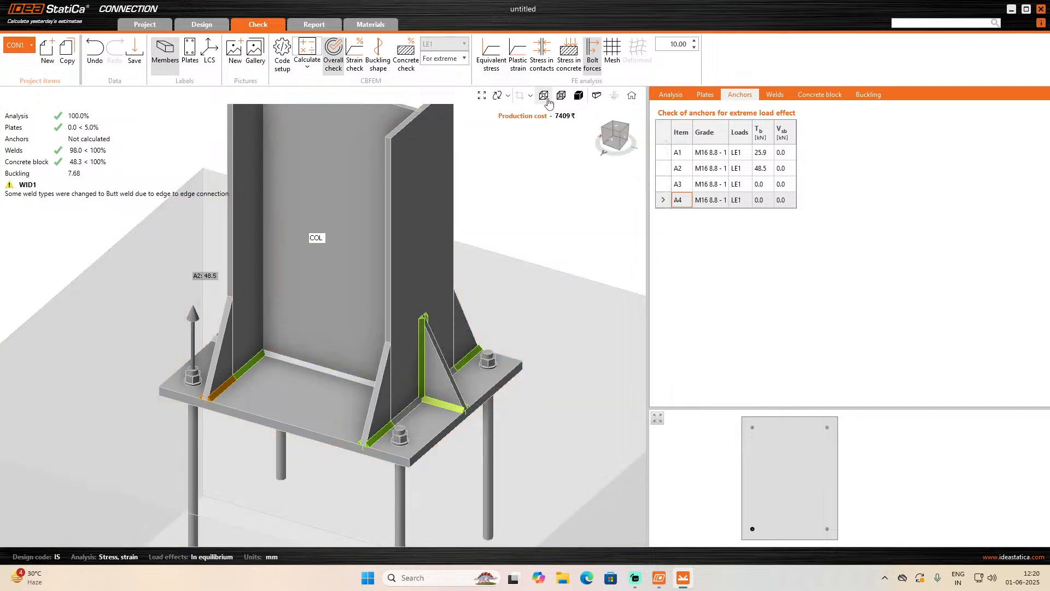
- Fit the whole column base in view and review its weld, concrete block, buckling, analysis and plate check results
{"action": "left_click", "coordinate": [509, 97]}
{"action": "left_click", "coordinate": [509, 97]}
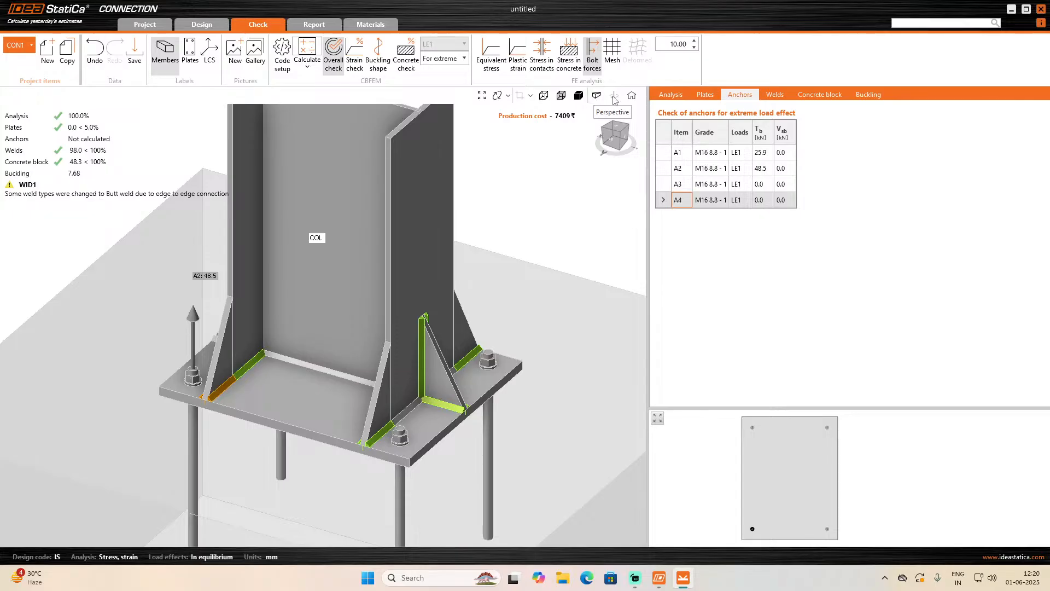
{"action": "left_click", "coordinate": [483, 99]}
{"action": "middle_click_drag", "start_coordinate": [373, 368], "coordinate": [455, 266]}
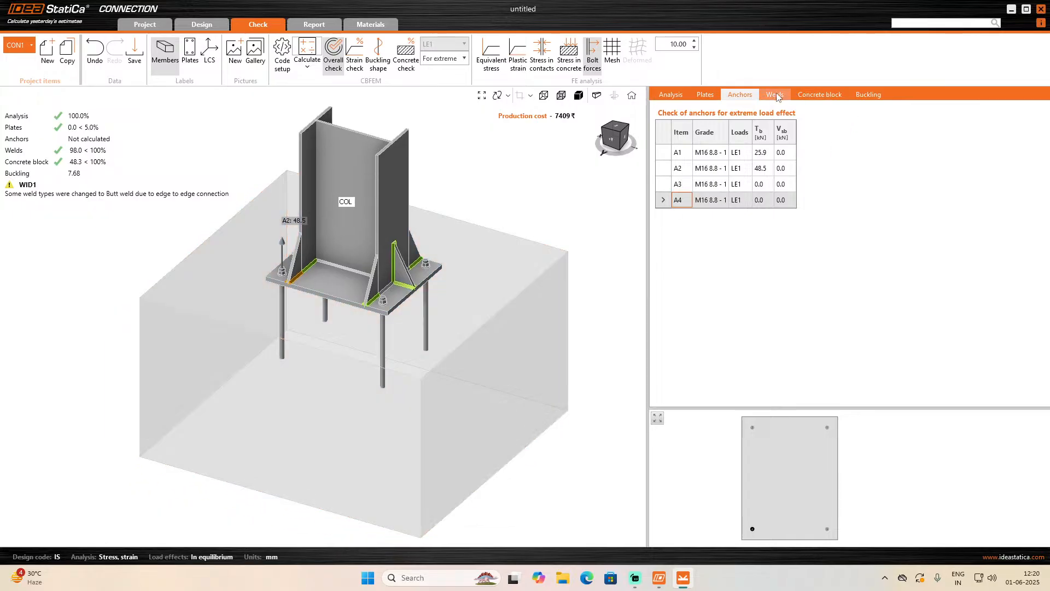
{"action": "left_click", "coordinate": [775, 96]}
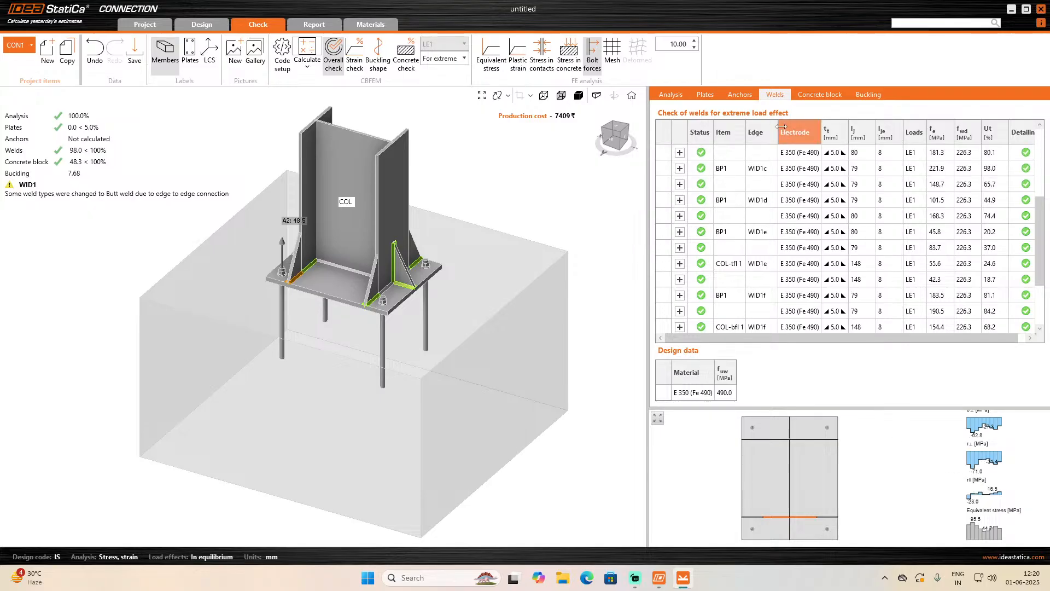
{"action": "scroll", "coordinate": [775, 268], "scroll_direction": "down", "scroll_amount": 2}
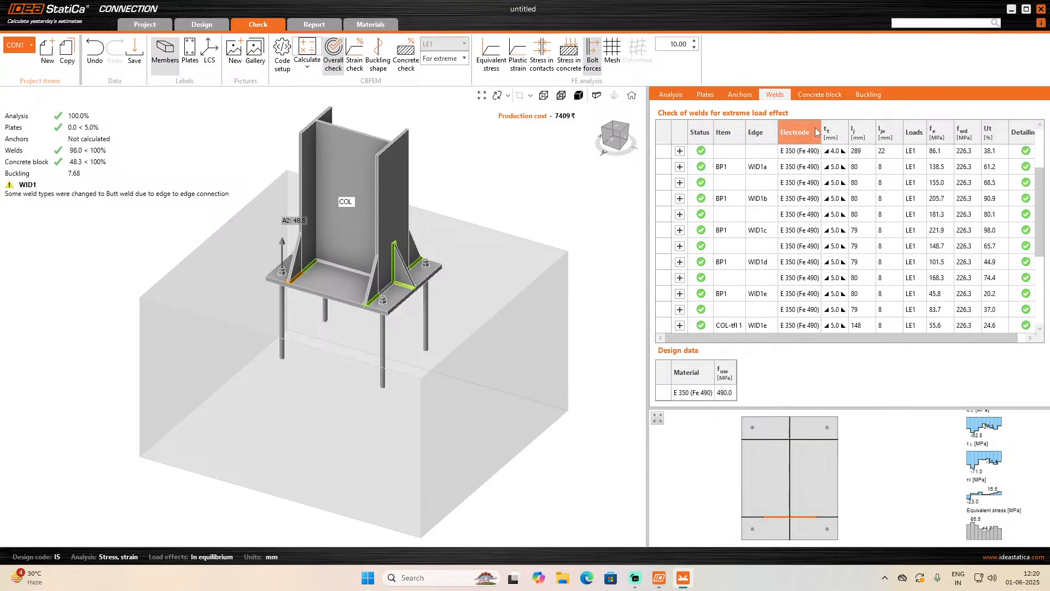
{"action": "left_click", "coordinate": [820, 105]}
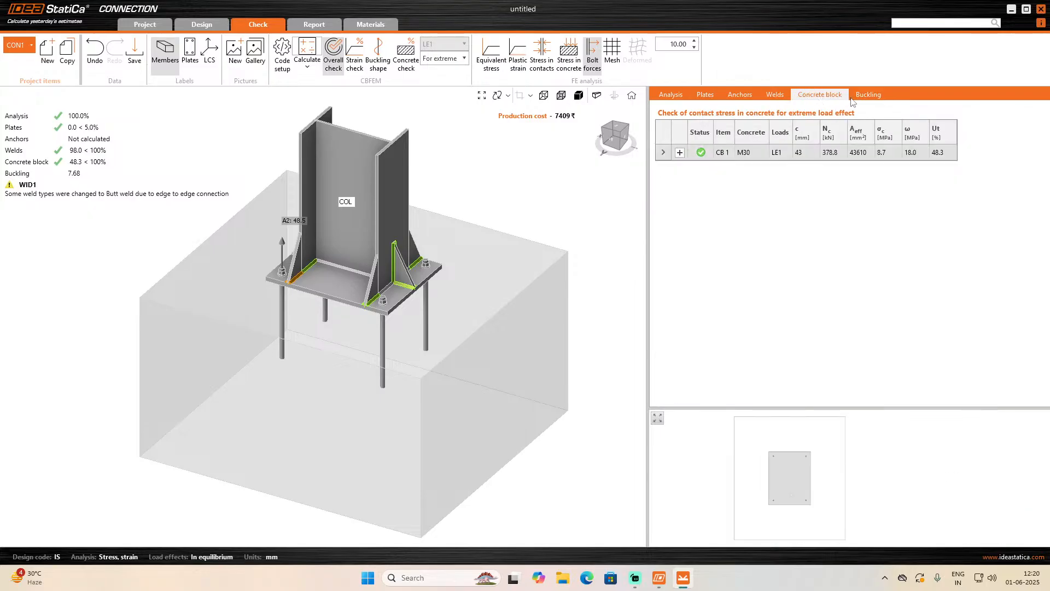
{"action": "left_click", "coordinate": [862, 95]}
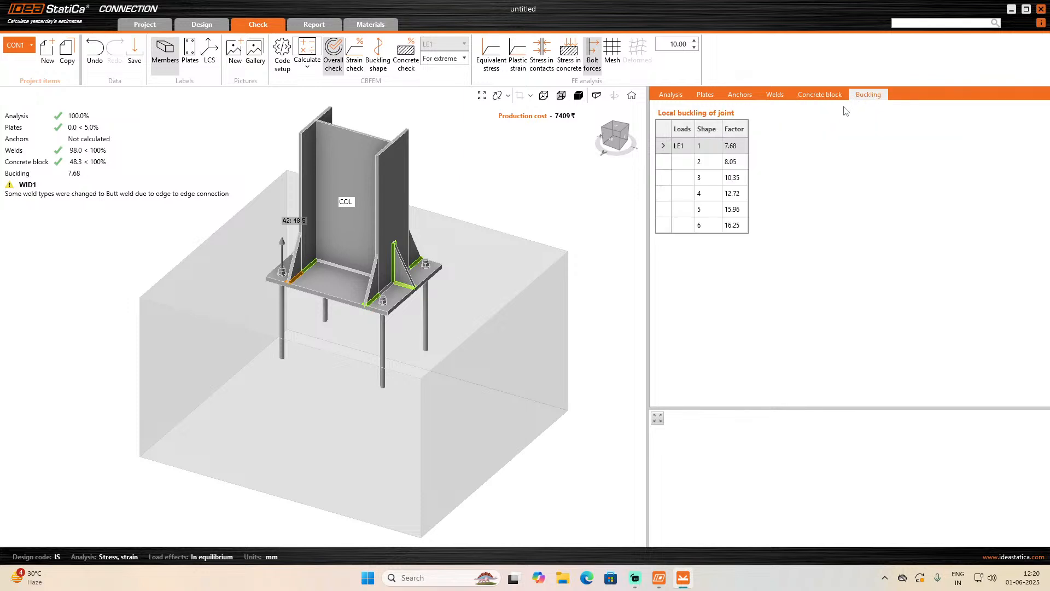
{"action": "left_click", "coordinate": [673, 95]}
{"action": "left_click", "coordinate": [706, 98]}
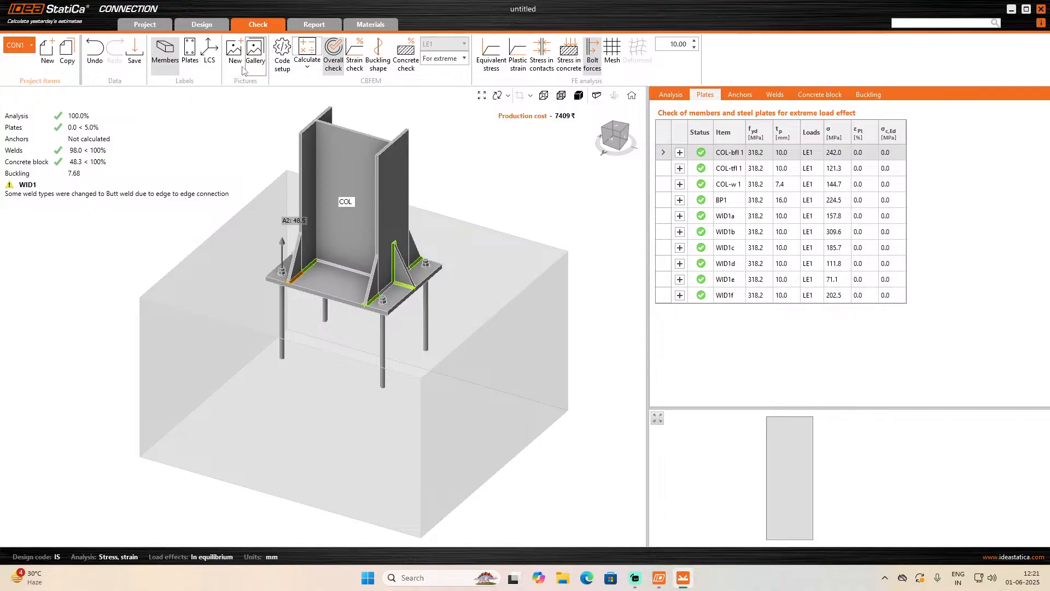
- Display the buckling shape, strain check, overall check and concrete check of the column base in turn
{"action": "left_click", "coordinate": [379, 65]}
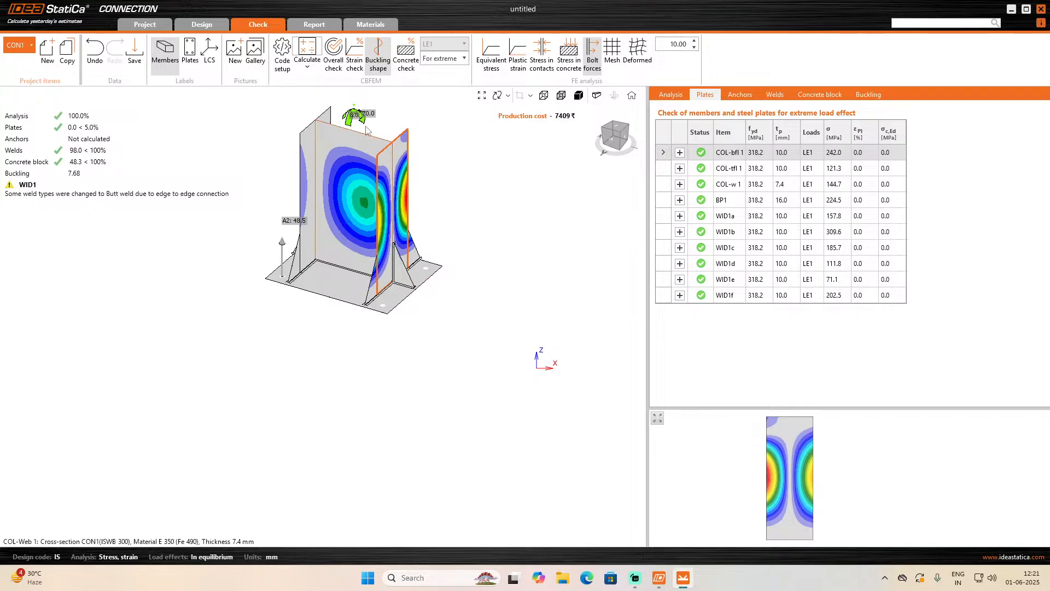
{"action": "left_click", "coordinate": [355, 68]}
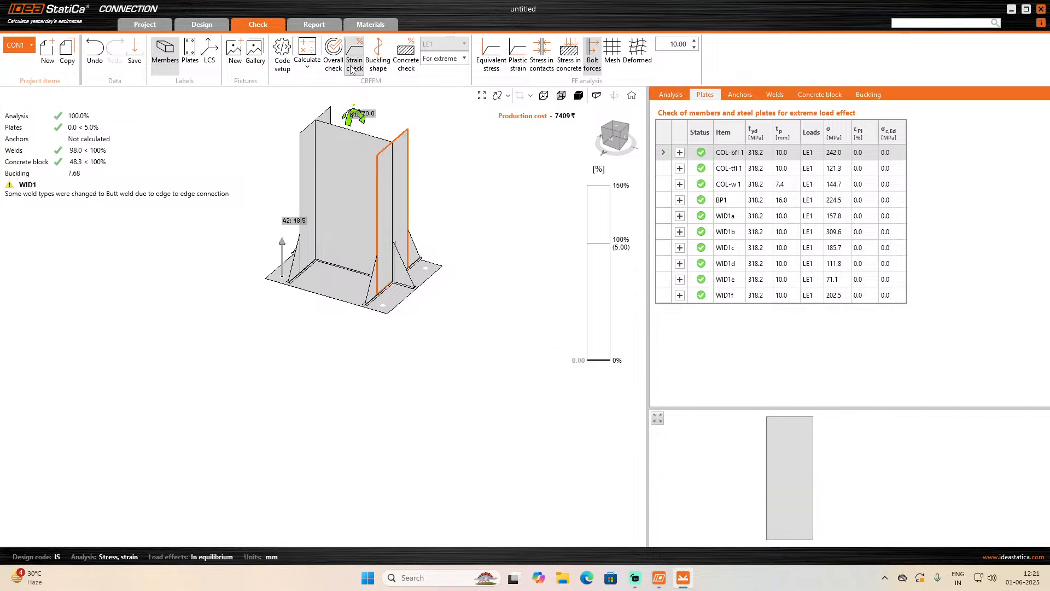
{"action": "left_click", "coordinate": [335, 64]}
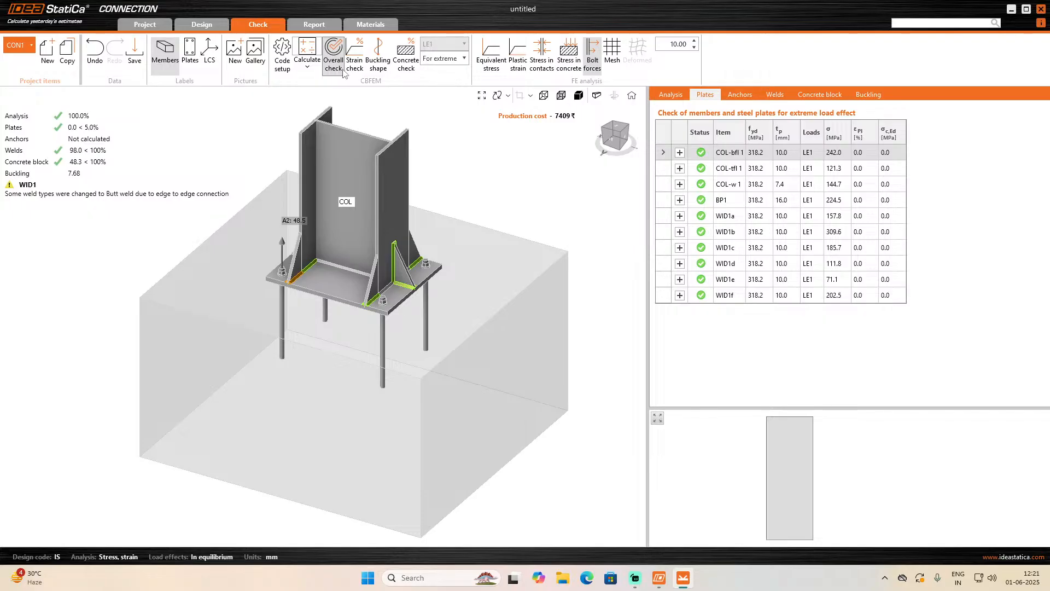
{"action": "left_click", "coordinate": [406, 66]}
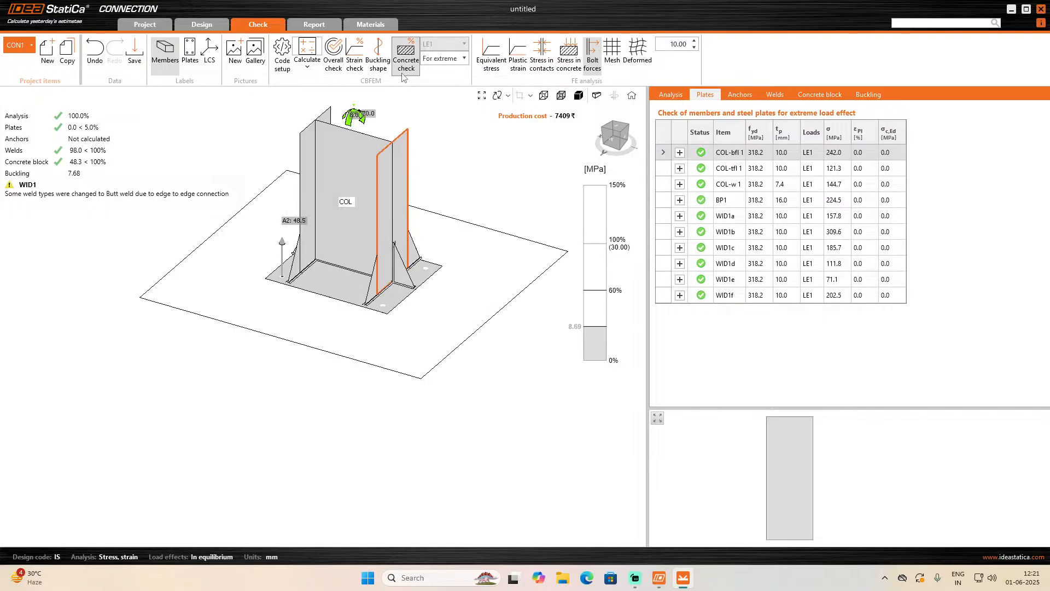
- Keep the results set to the extreme load effect and display the stress in concrete together with the finite element mesh
{"action": "left_click", "coordinate": [443, 58]}
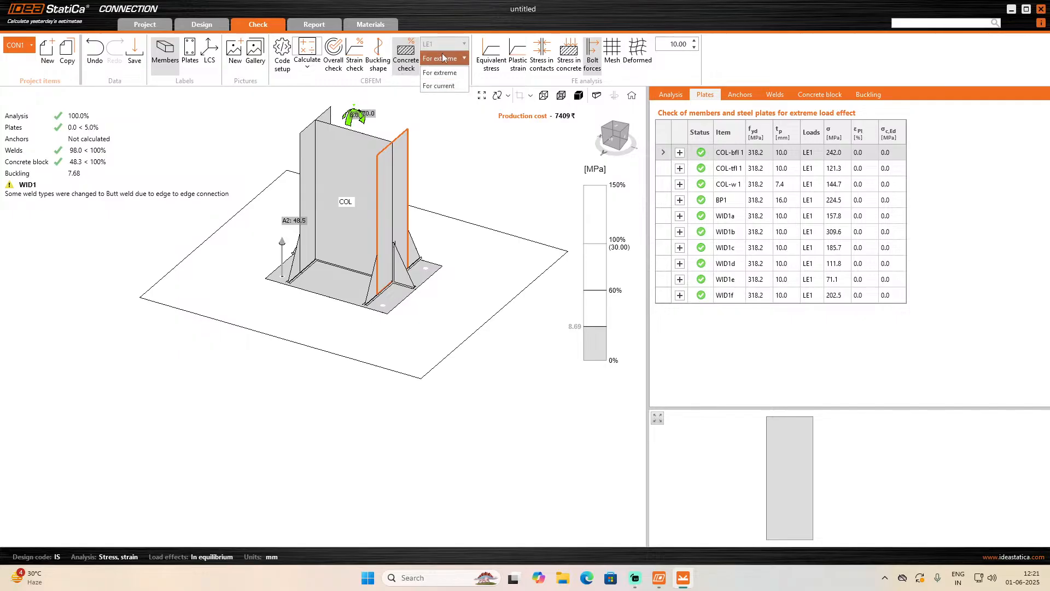
{"action": "left_click", "coordinate": [488, 66]}
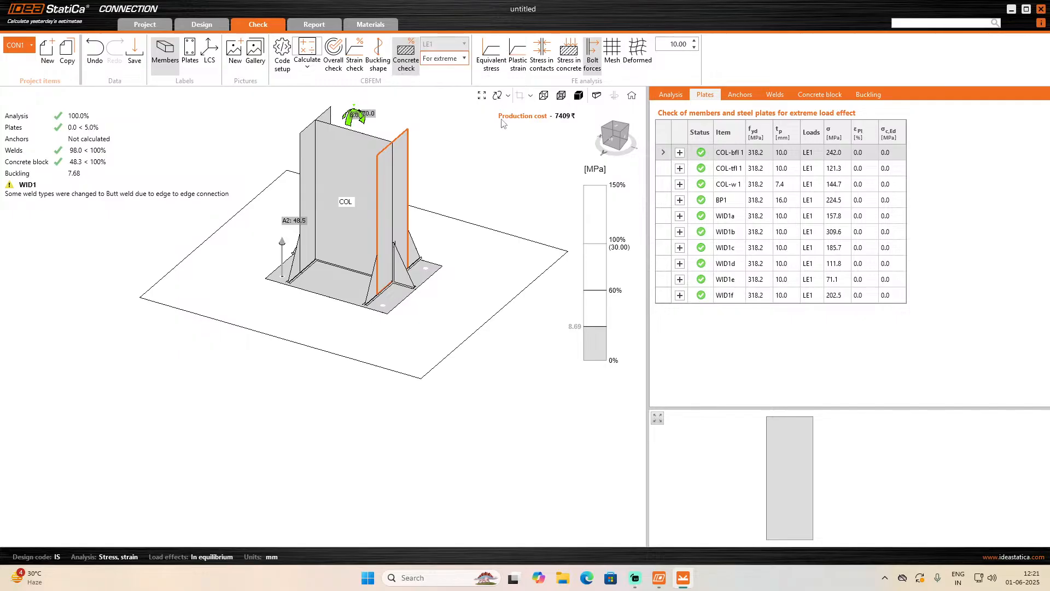
{"action": "left_click", "coordinate": [501, 69]}
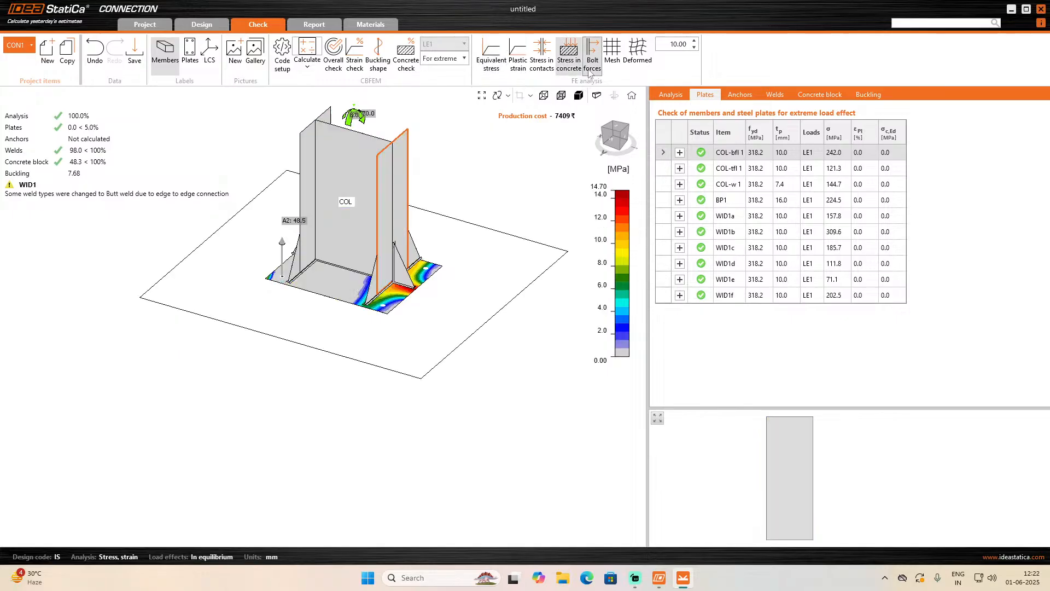
{"action": "left_click", "coordinate": [612, 63]}
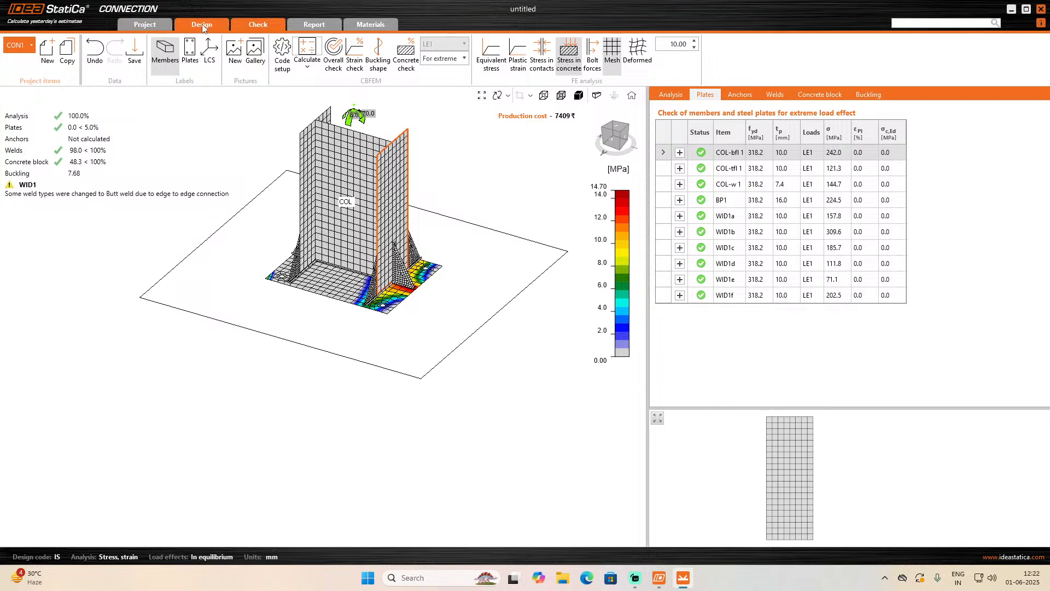
- Generate the detailed report for CON1 and read through it down to the code settings
{"action": "left_click", "coordinate": [317, 26]}
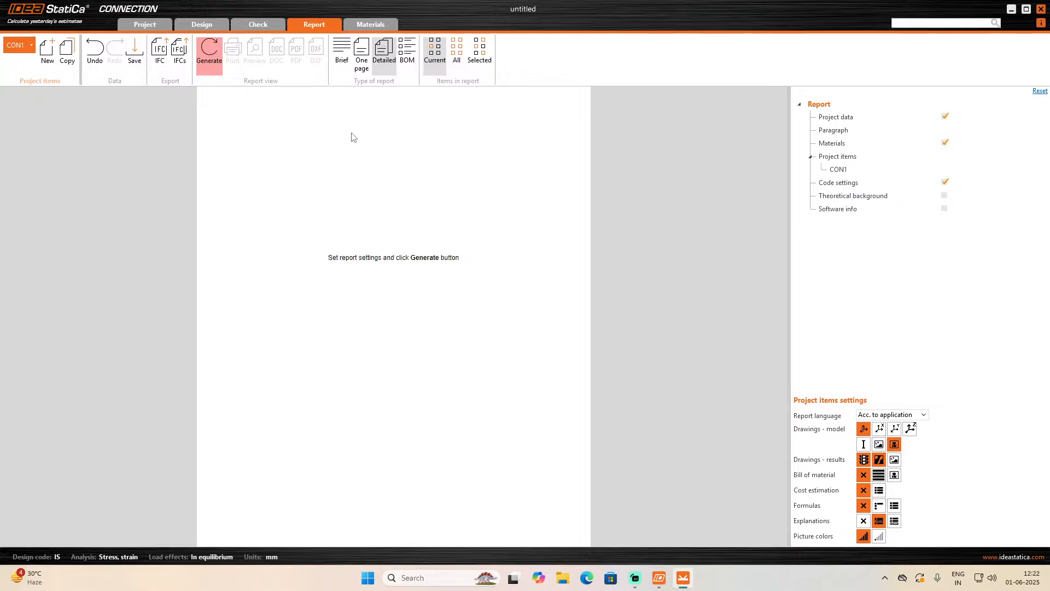
{"action": "left_click", "coordinate": [221, 72]}
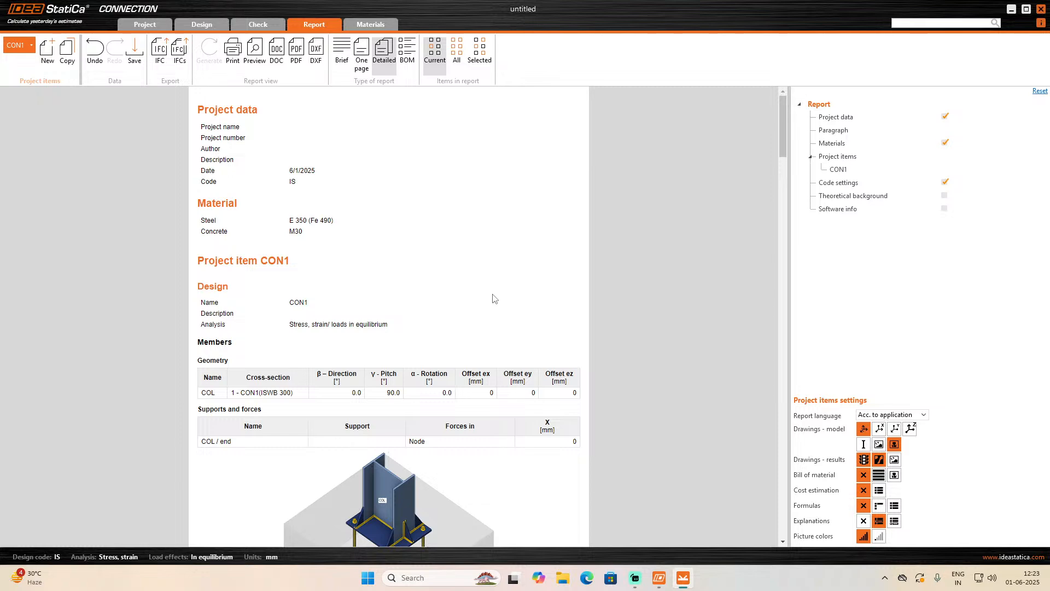
{"action": "scroll", "coordinate": [494, 298], "scroll_direction": "down", "scroll_amount": 10}
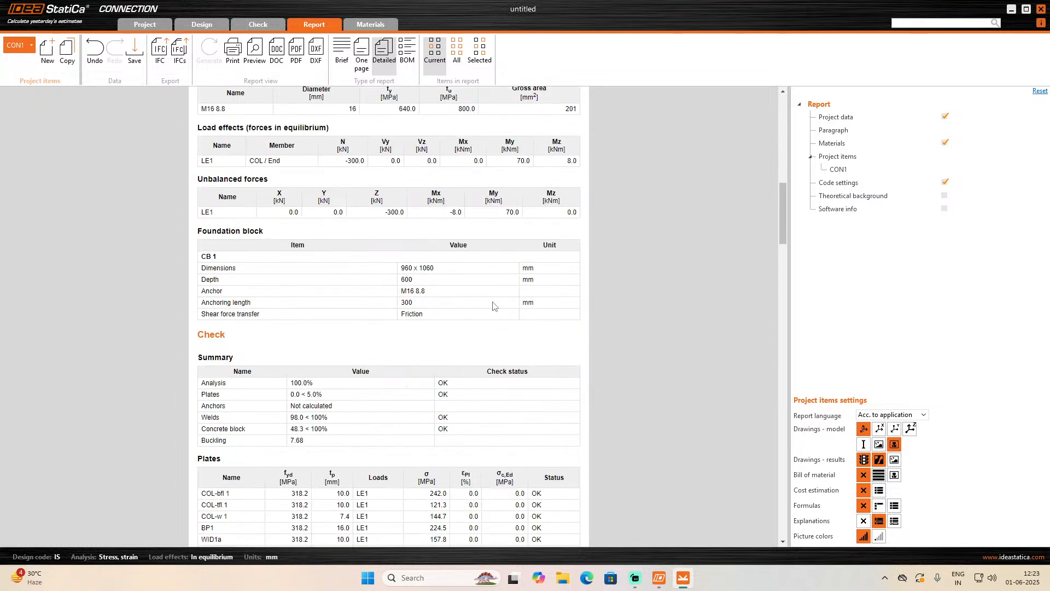
{"action": "scroll", "coordinate": [494, 306], "scroll_direction": "down", "scroll_amount": 5}
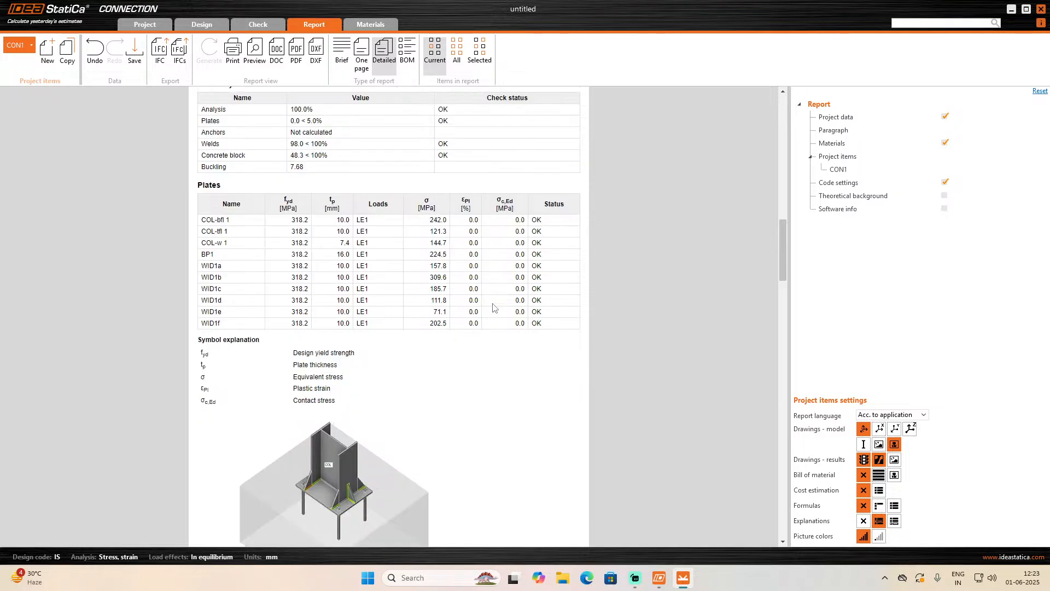
{"action": "scroll", "coordinate": [495, 308], "scroll_direction": "down", "scroll_amount": 20}
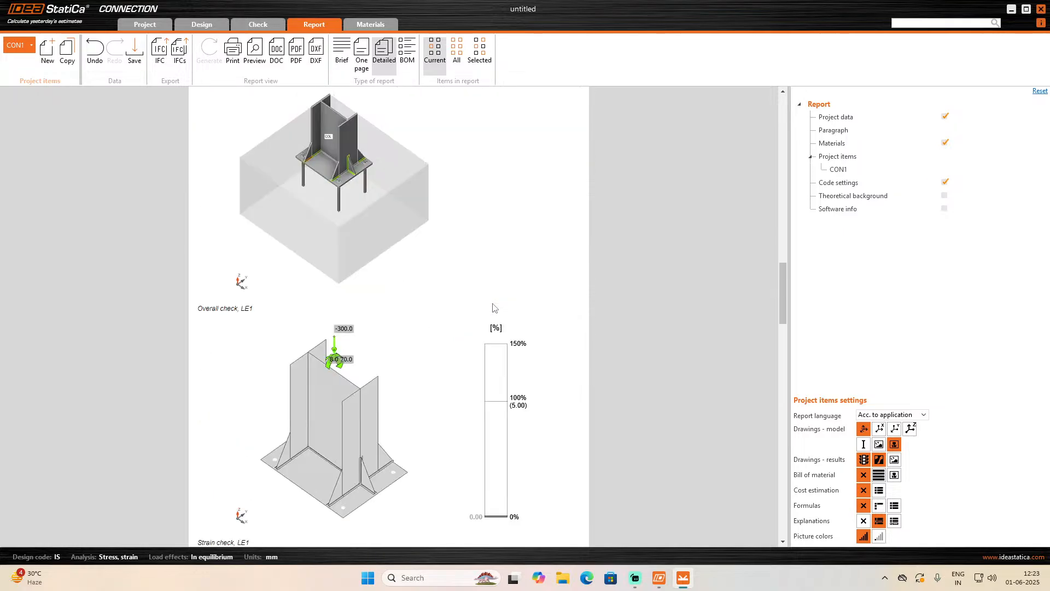
{"action": "scroll", "coordinate": [335, 190], "scroll_direction": "down", "scroll_amount": 20}
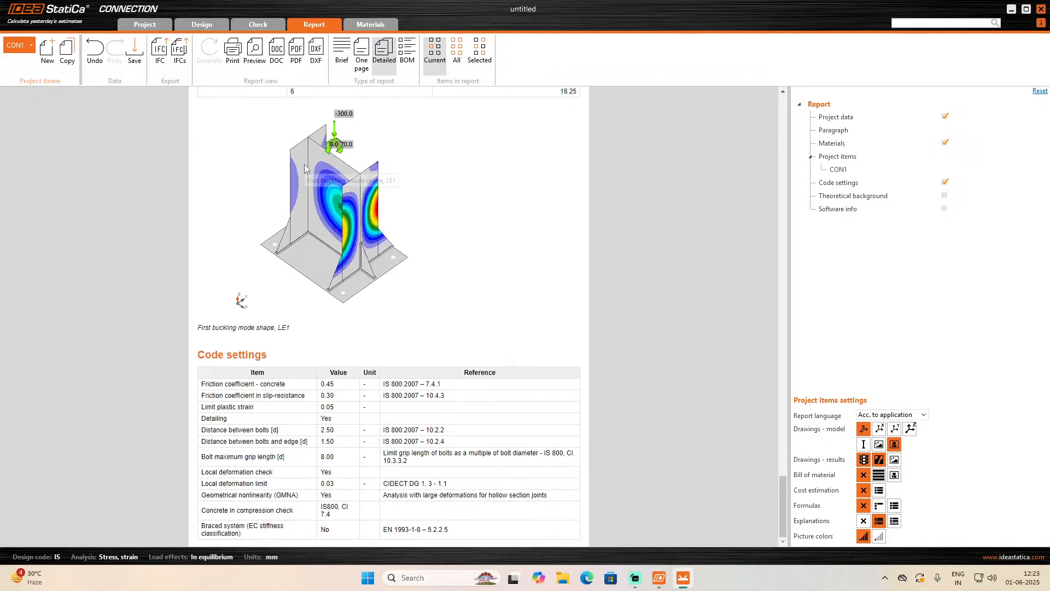
- Return from the report to the design model of CON1
{"action": "left_click", "coordinate": [217, 25]}
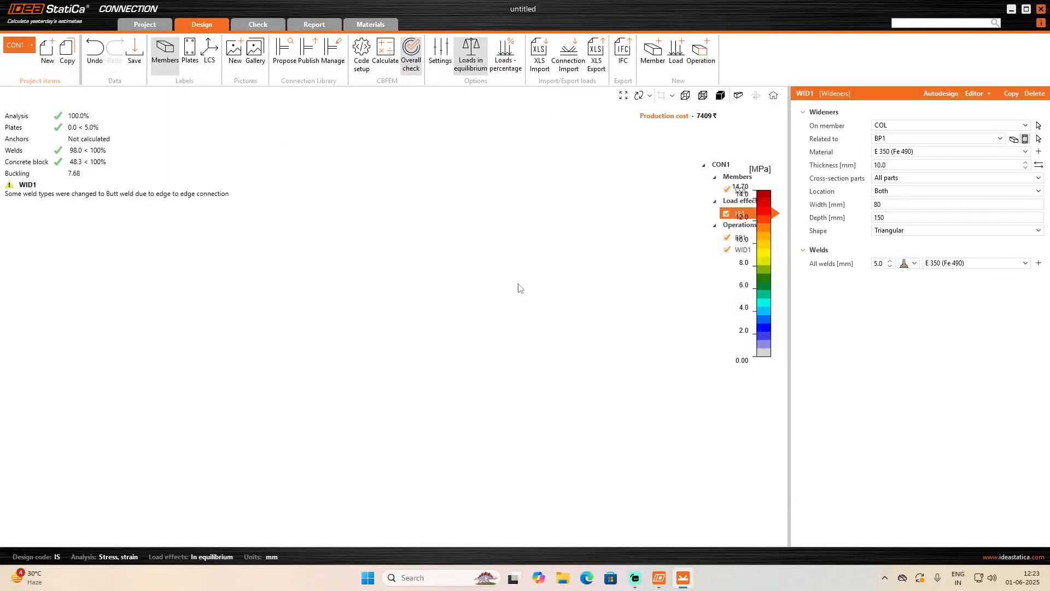